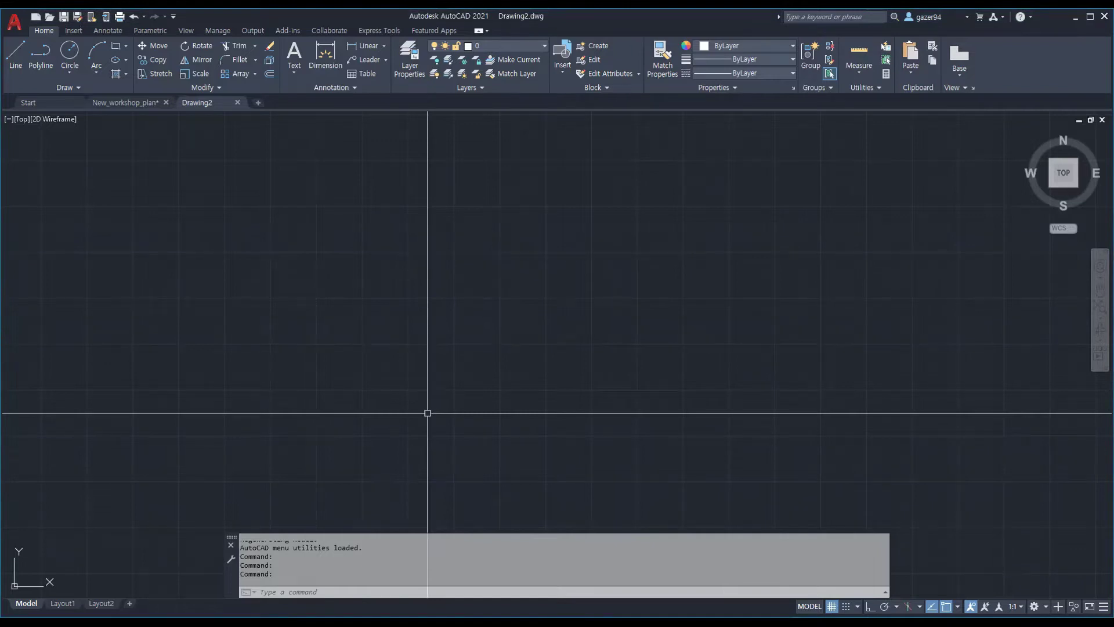
Step: Draw a wide rectangle near the drawing's centre and a smaller upright rectangle to its lower right
{"action": "type", "text": "RECTANG"}
{"action": "key", "text": "Return"}
{"action": "left_click", "coordinate": [336, 250]}
{"action": "left_click", "coordinate": [544, 372]}
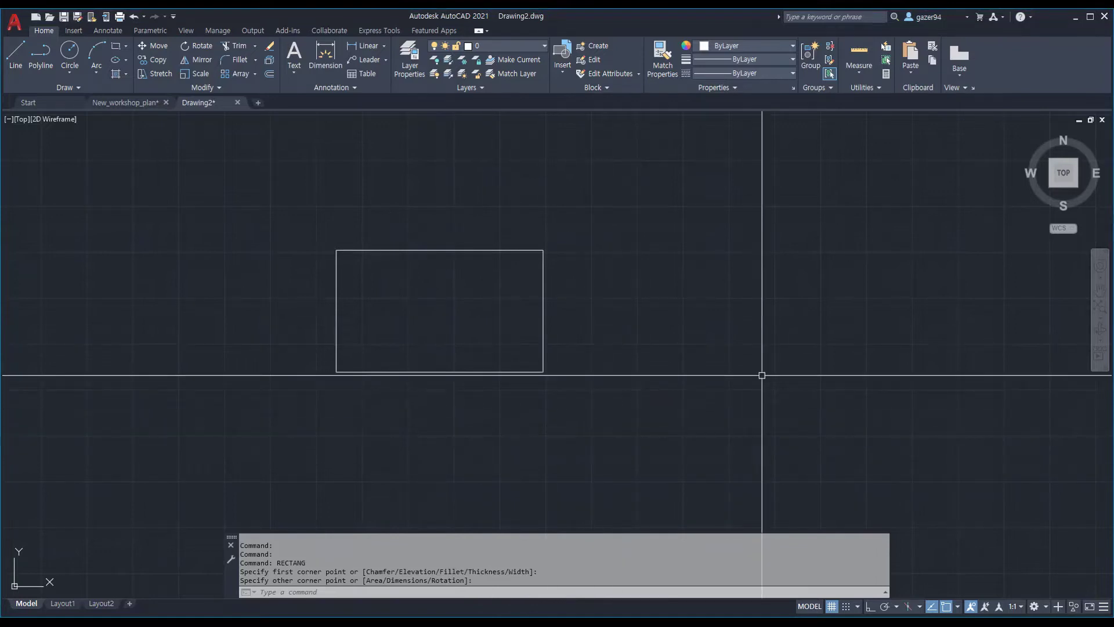
{"action": "key", "text": "Return"}
{"action": "left_click", "coordinate": [684, 313]}
{"action": "left_click", "coordinate": [782, 471]}
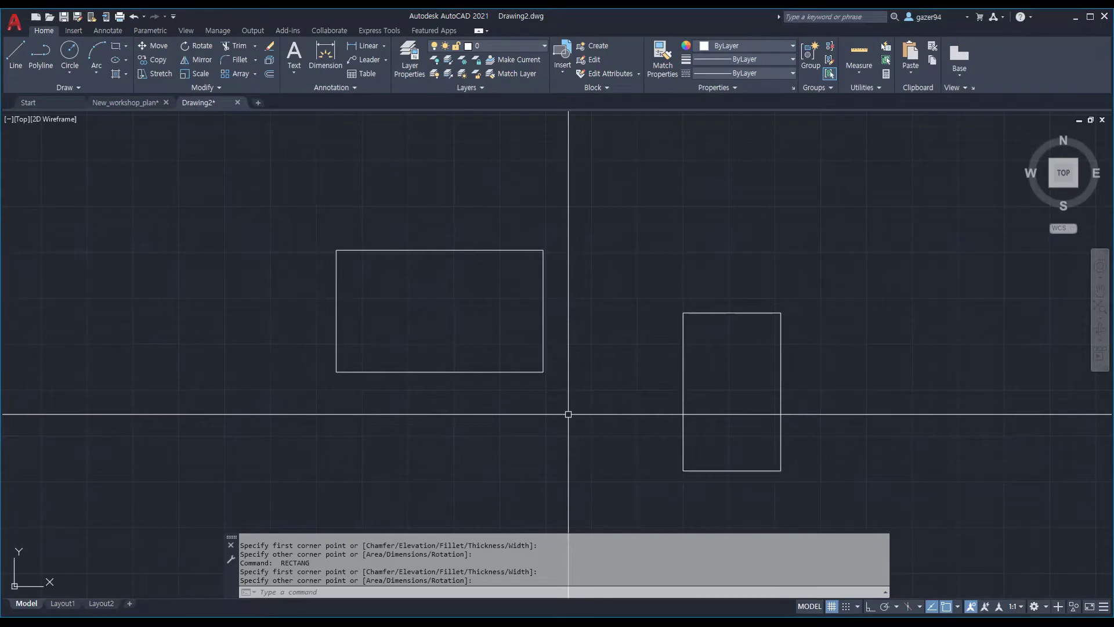
Step: Try moving the wide rectangle by its lower-right endpoint to a free spot above the upright rectangle, and undo the move
{"action": "type", "text": "MOVe"}
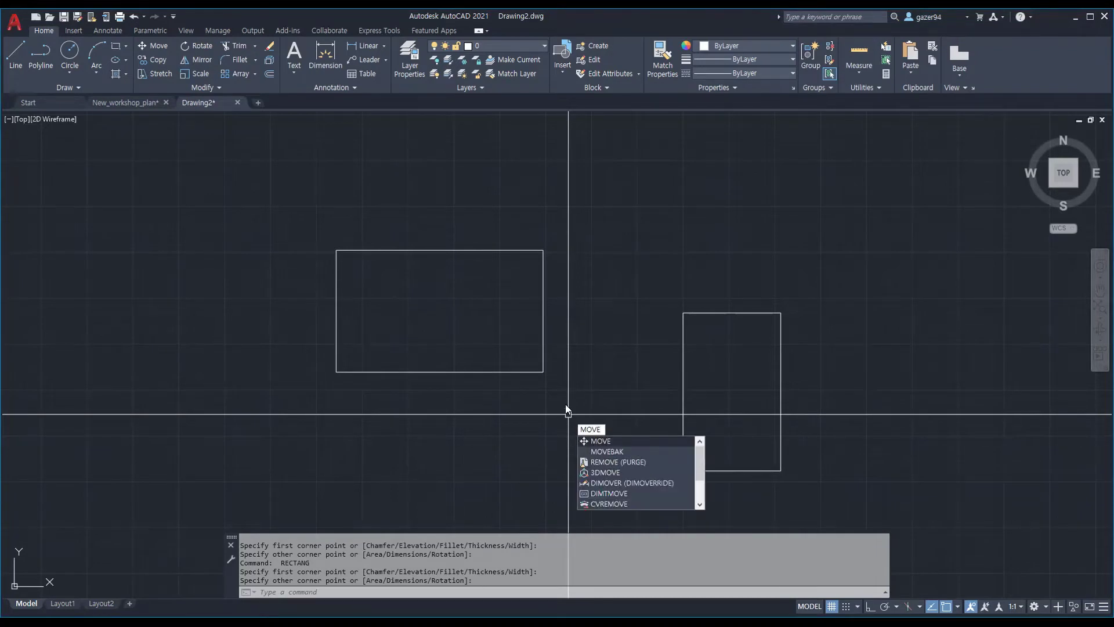
{"action": "key", "text": "BackSpace"}
{"action": "key", "text": "BackSpace"}
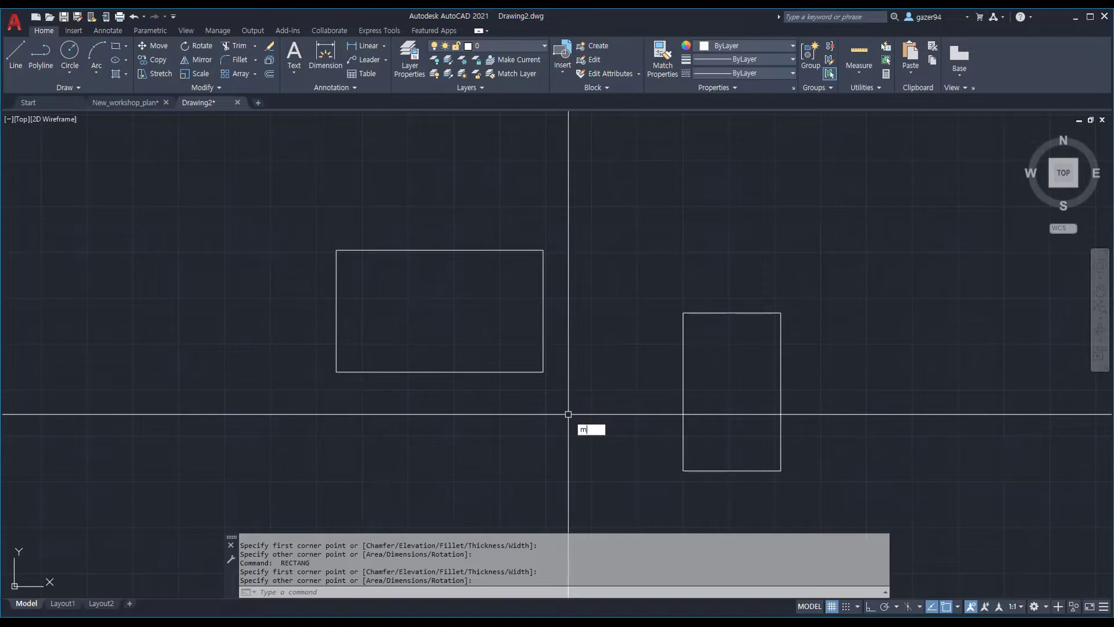
{"action": "type", "text": "M"}
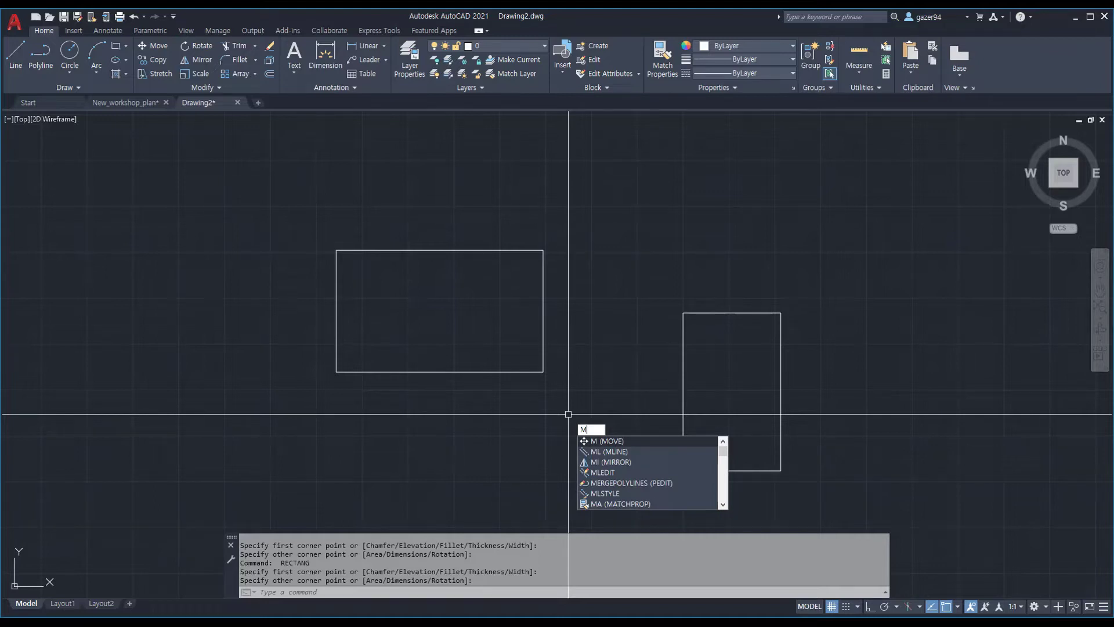
{"action": "key", "text": "Return"}
{"action": "left_click", "coordinate": [543, 349]}
{"action": "key", "text": "Return"}
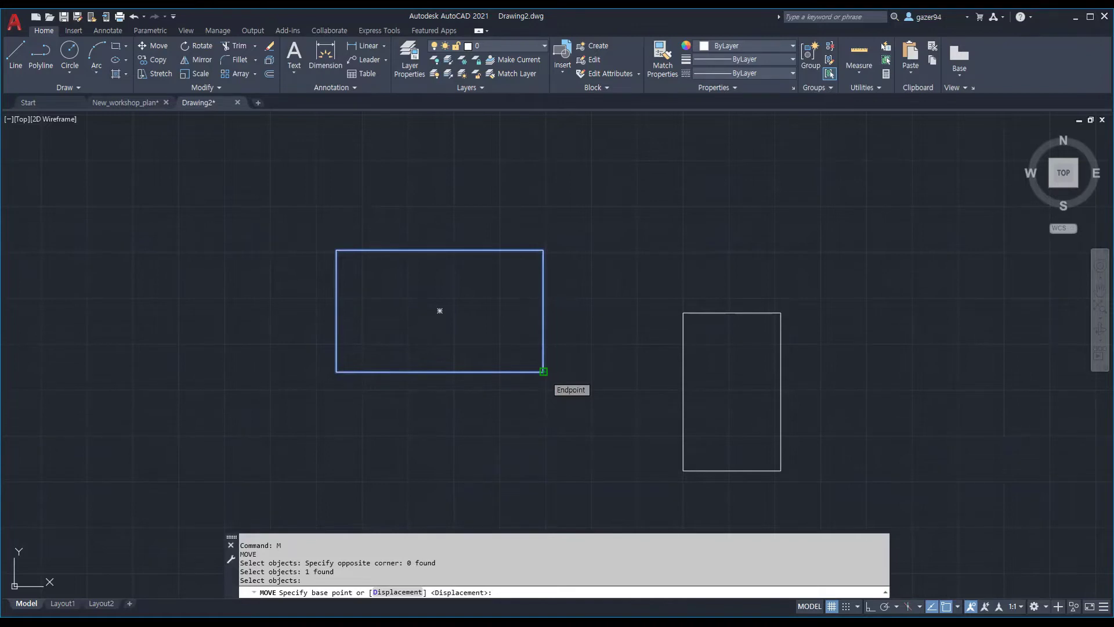
{"action": "left_click", "coordinate": [543, 372]}
{"action": "left_click", "coordinate": [678, 242]}
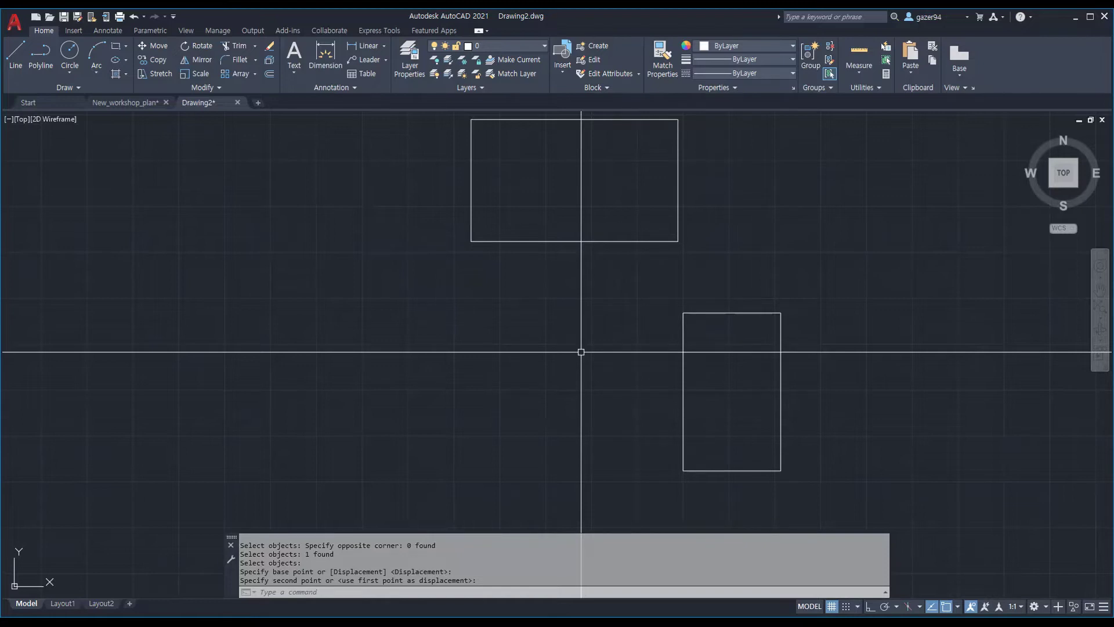
{"action": "type", "text": "u"}
{"action": "key", "text": "Return"}
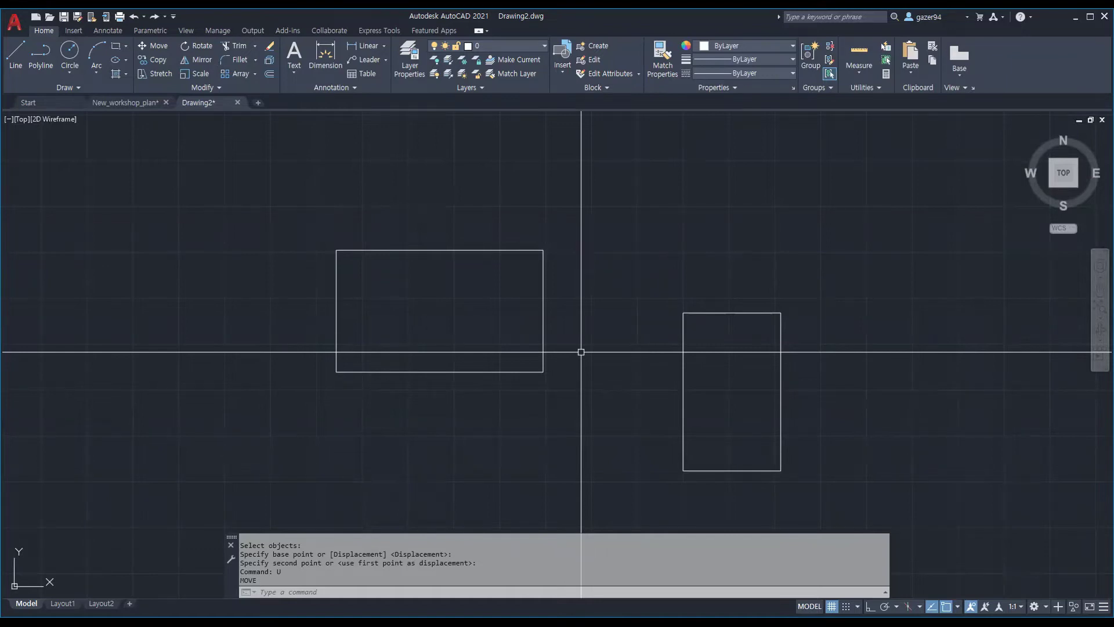
Step: Disable the Geometric Center and Apparent intersection object snap modes
{"action": "type", "text": "os"}
{"action": "key", "text": "Return"}
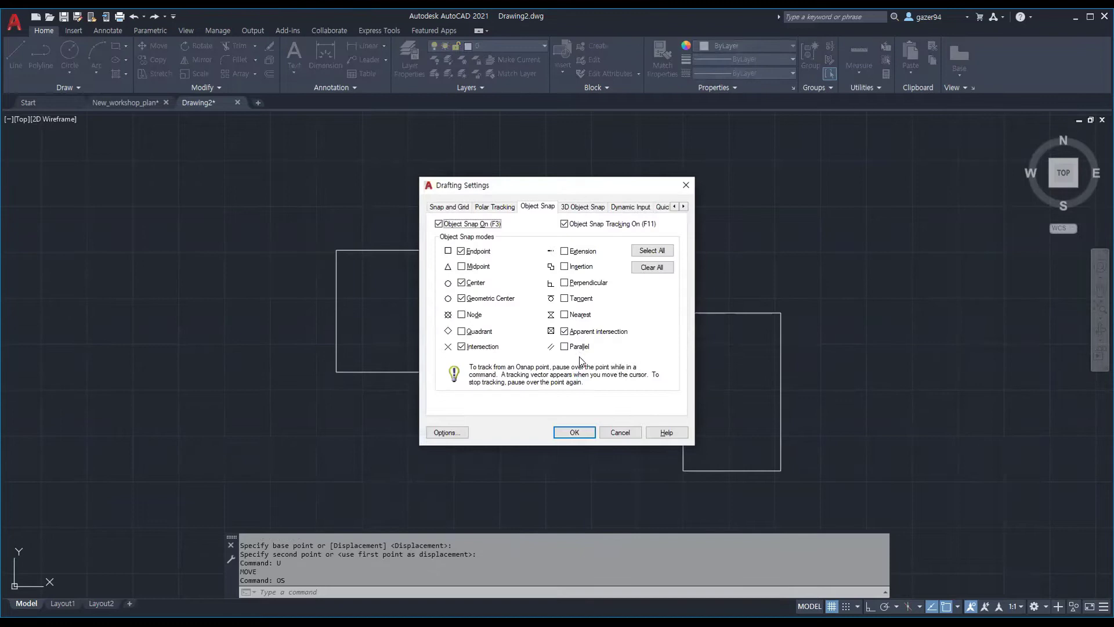
{"action": "left_click", "coordinate": [492, 299]}
{"action": "left_click", "coordinate": [586, 331]}
{"action": "left_click", "coordinate": [562, 431]}
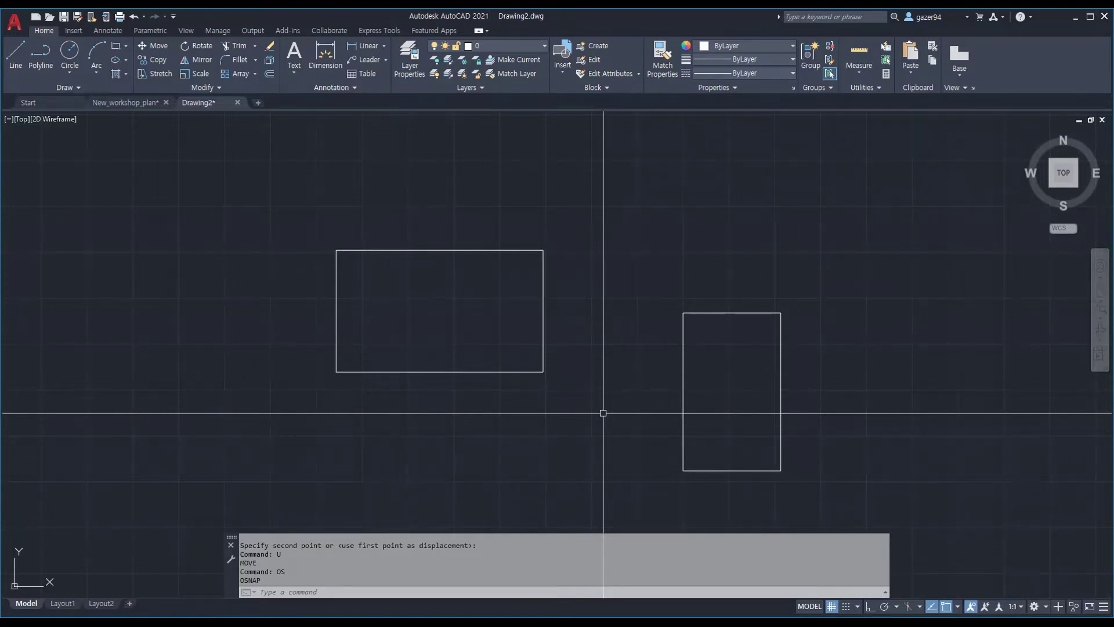
Step: Enable the Midpoint object snap mode
{"action": "type", "text": "os"}
{"action": "key", "text": "Return"}
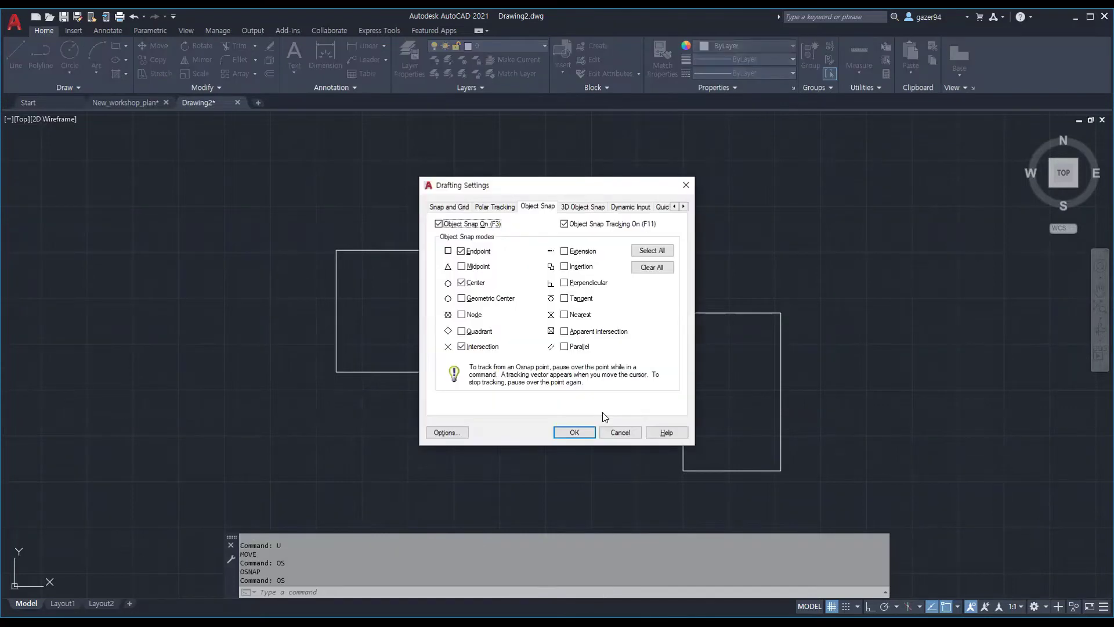
{"action": "left_click", "coordinate": [478, 266]}
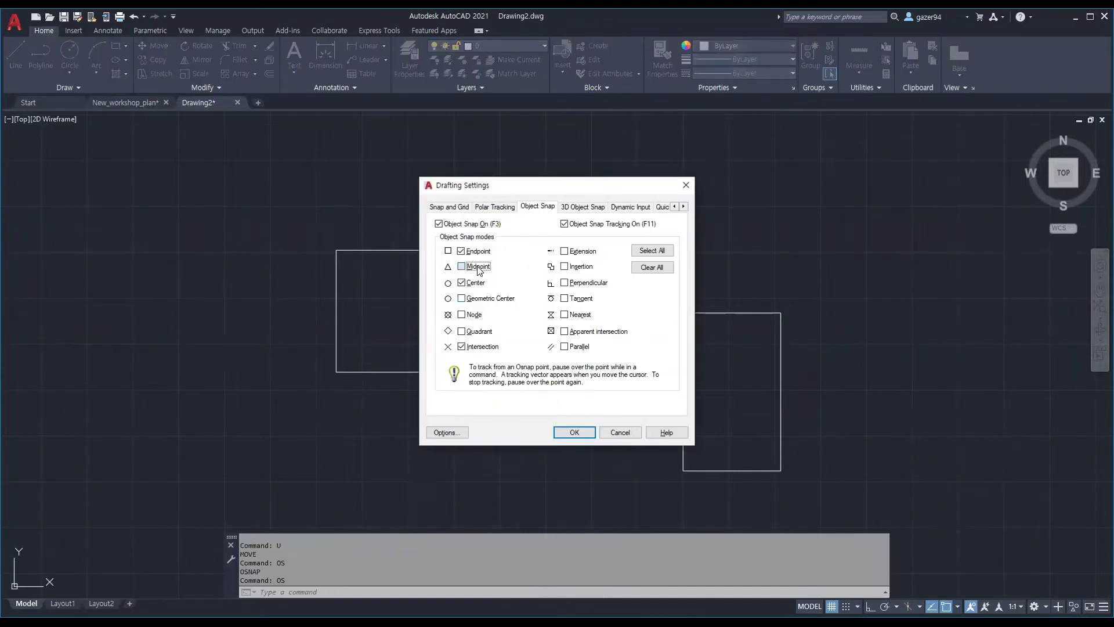
{"action": "left_click", "coordinate": [577, 434]}
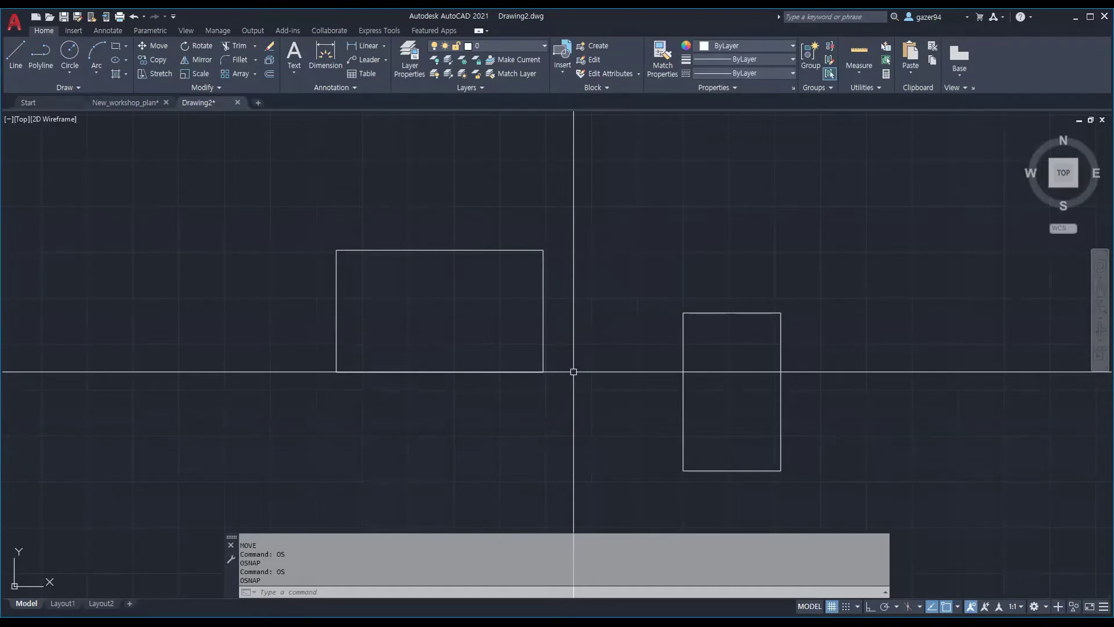
Step: Start a line at the midpoint of the wide rectangle's right side
{"action": "type", "text": "l"}
{"action": "key", "text": "Return"}
{"action": "left_click", "coordinate": [543, 312]}
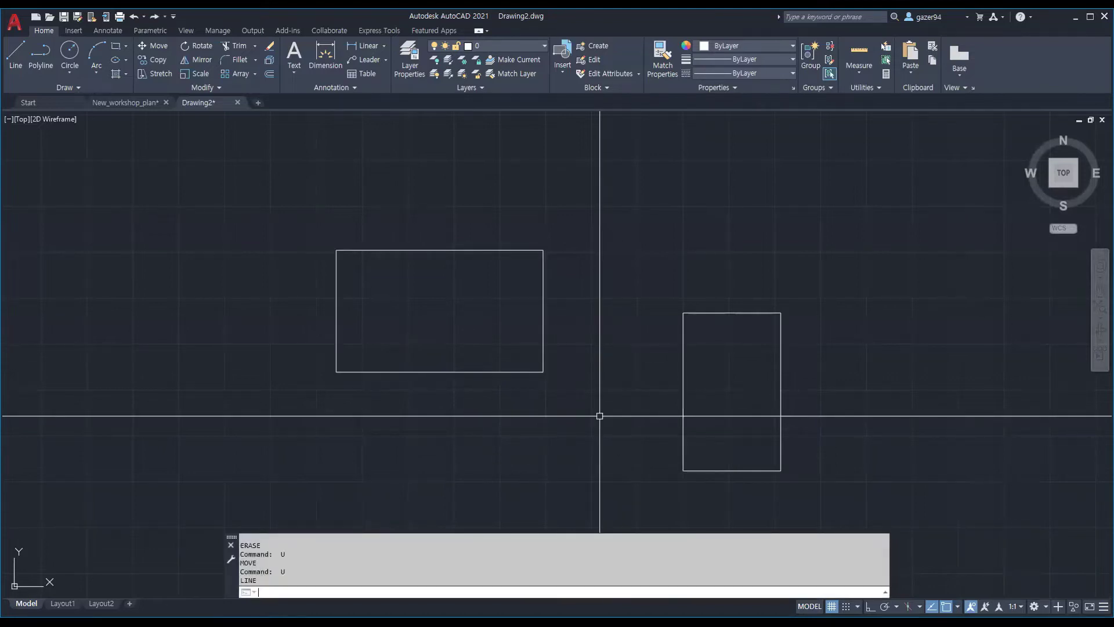
Step: Disable the Midpoint object snap mode
{"action": "type", "text": "OS"}
{"action": "key", "text": "Return"}
{"action": "left_click", "coordinate": [478, 266]}
{"action": "left_click", "coordinate": [585, 431]}
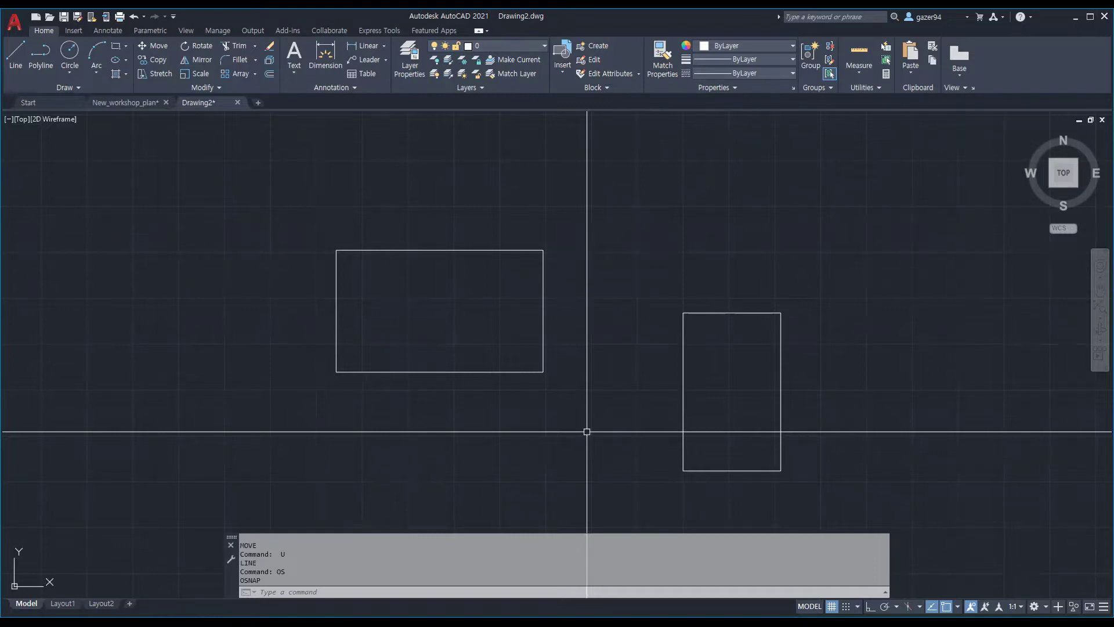
{"action": "type", "text": "m"}
{"action": "key", "text": "Return"}
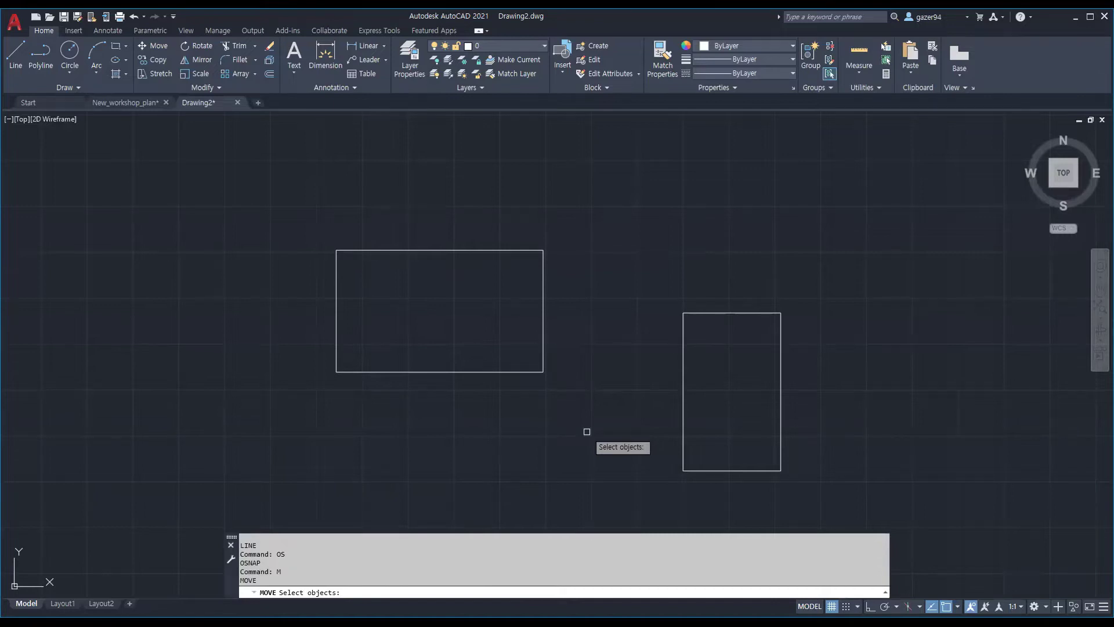
{"action": "left_click", "coordinate": [543, 359]}
{"action": "key", "text": "Return"}
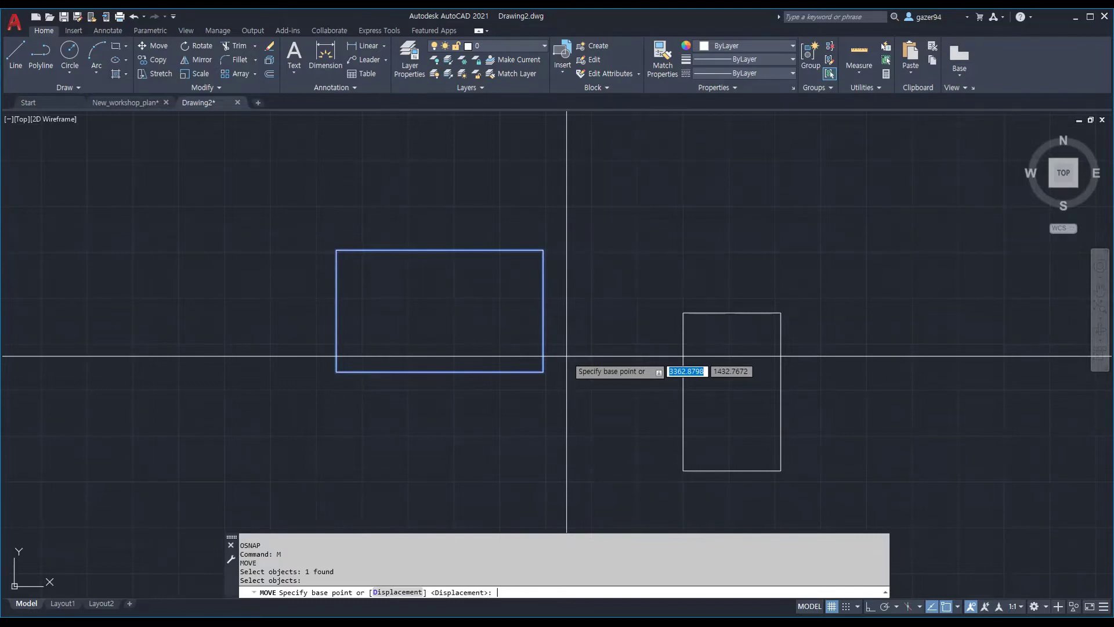
{"action": "key", "text": "Escape"}
Step: Review which object snap modes are enabled in the drafting settings
{"action": "type", "text": "os"}
{"action": "key", "text": "Return"}
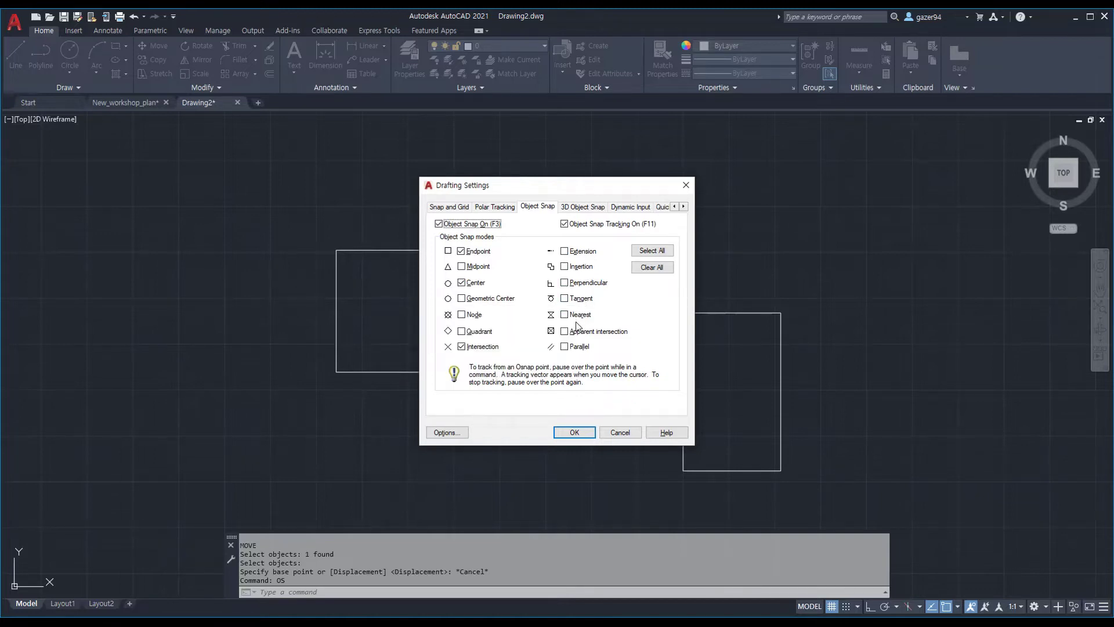
{"action": "left_click", "coordinate": [581, 432]}
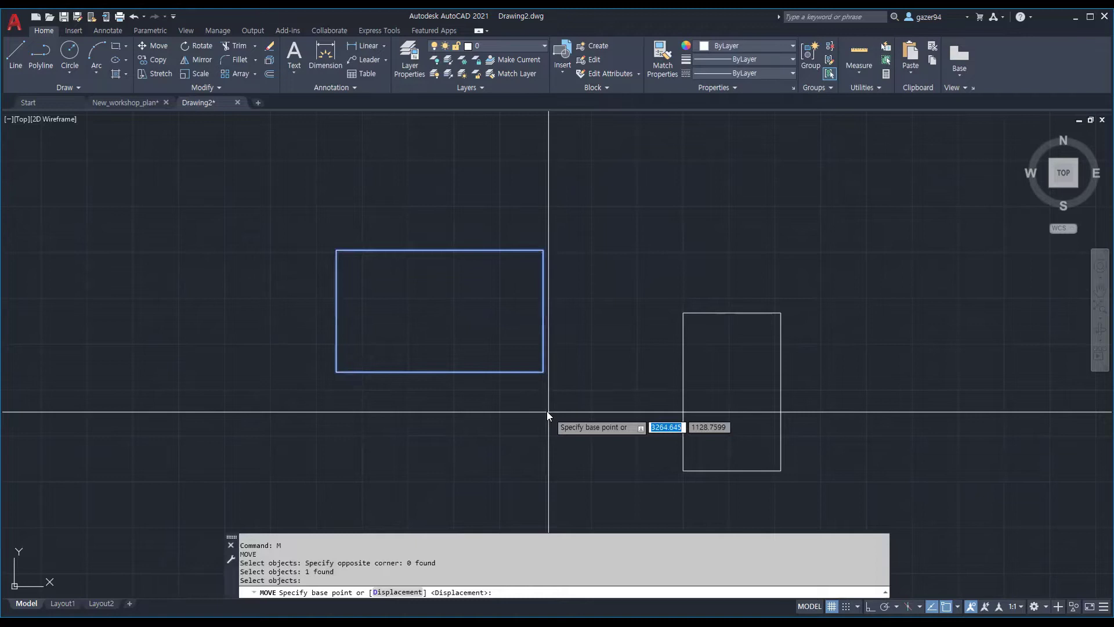
Step: Move the wide rectangle from its right-side midpoint to the upright rectangle's left-side midpoint with mid snap overrides, and undo the move
{"action": "type", "text": "mid"}
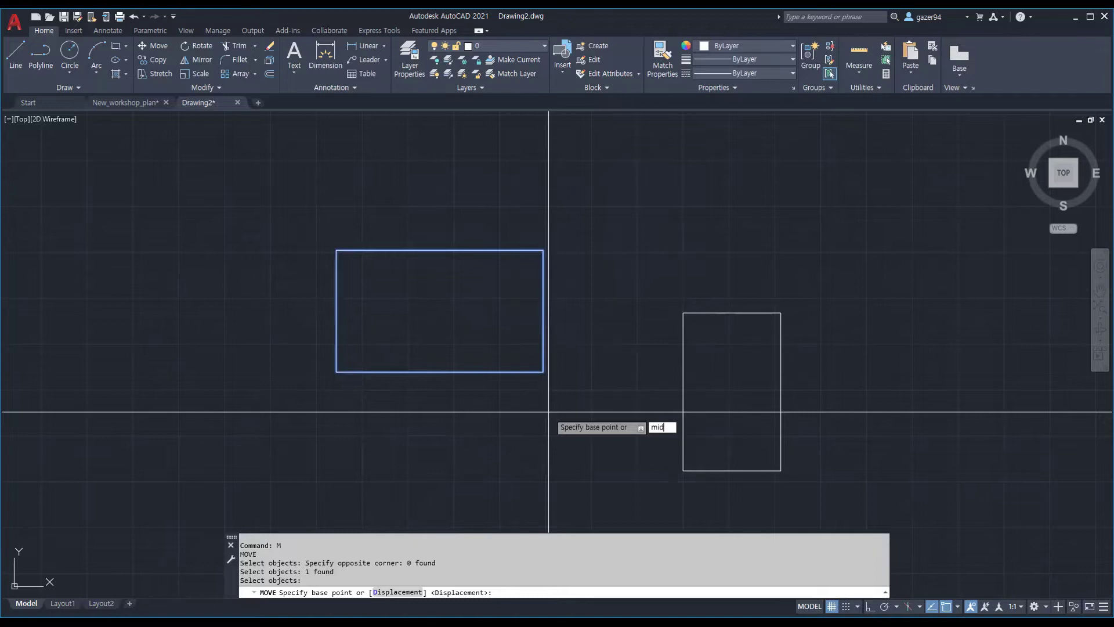
{"action": "key", "text": "Return"}
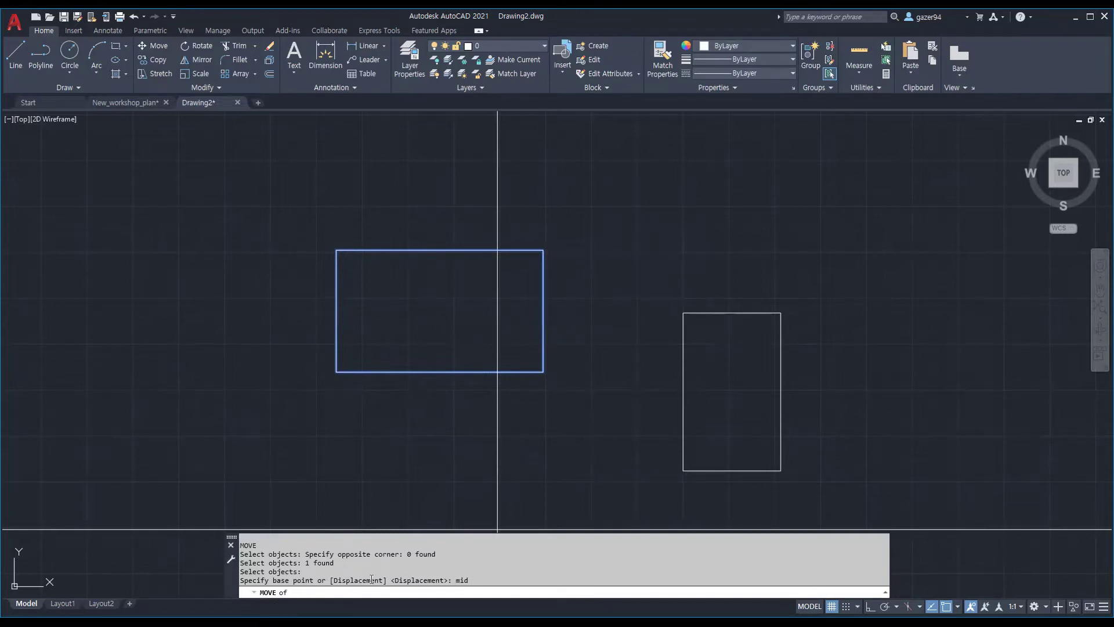
{"action": "left_click", "coordinate": [544, 310]}
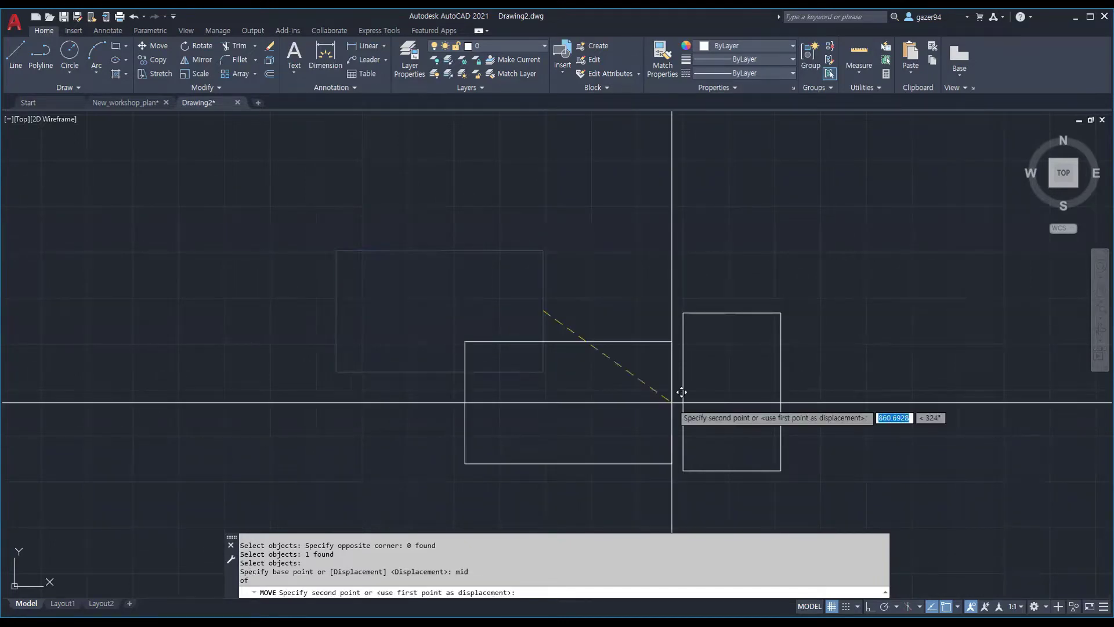
{"action": "type", "text": "mid"}
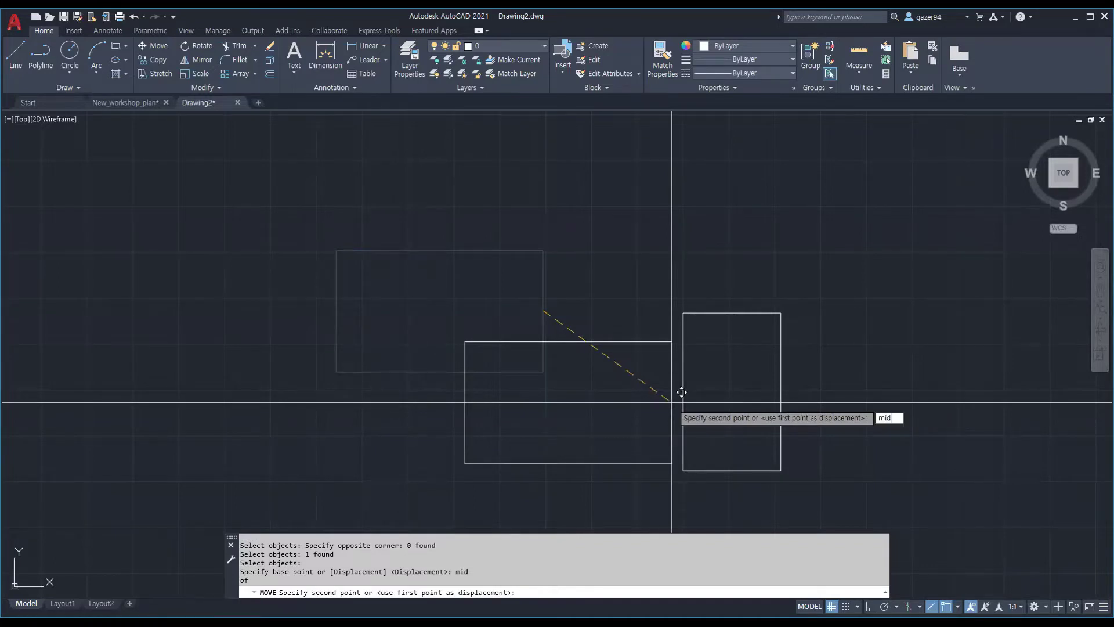
{"action": "key", "text": "Return"}
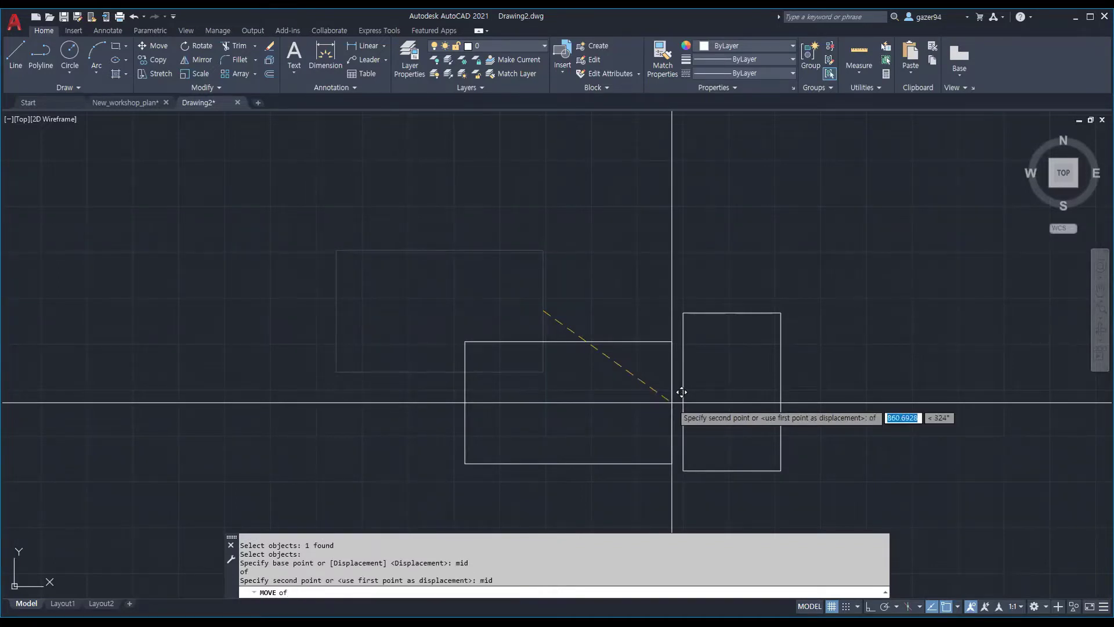
{"action": "left_click", "coordinate": [683, 389]}
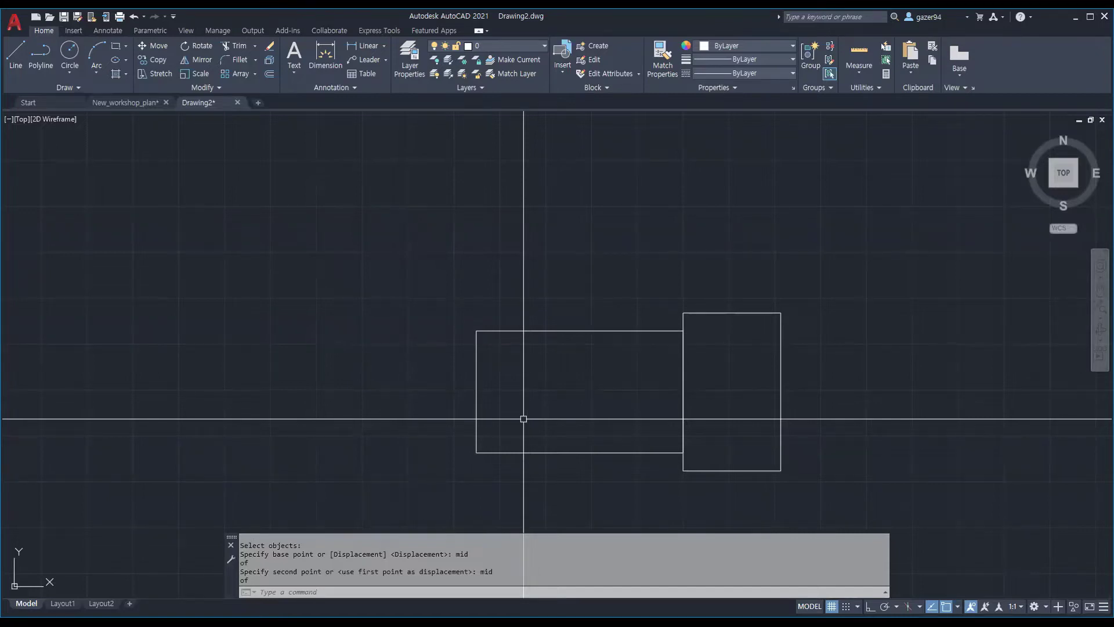
{"action": "type", "text": "U"}
{"action": "key", "text": "Return"}
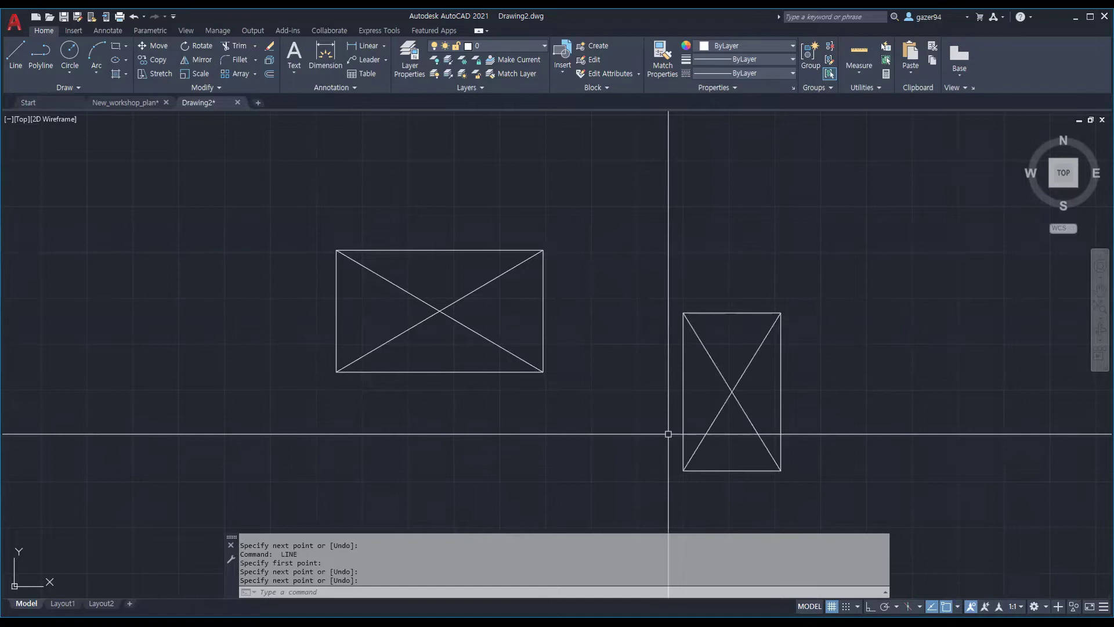
Step: Check the Intersection object snap mode and pick the crossing of the wide rectangle's diagonals as the base point of its move
{"action": "type", "text": "os"}
{"action": "key", "text": "Return"}
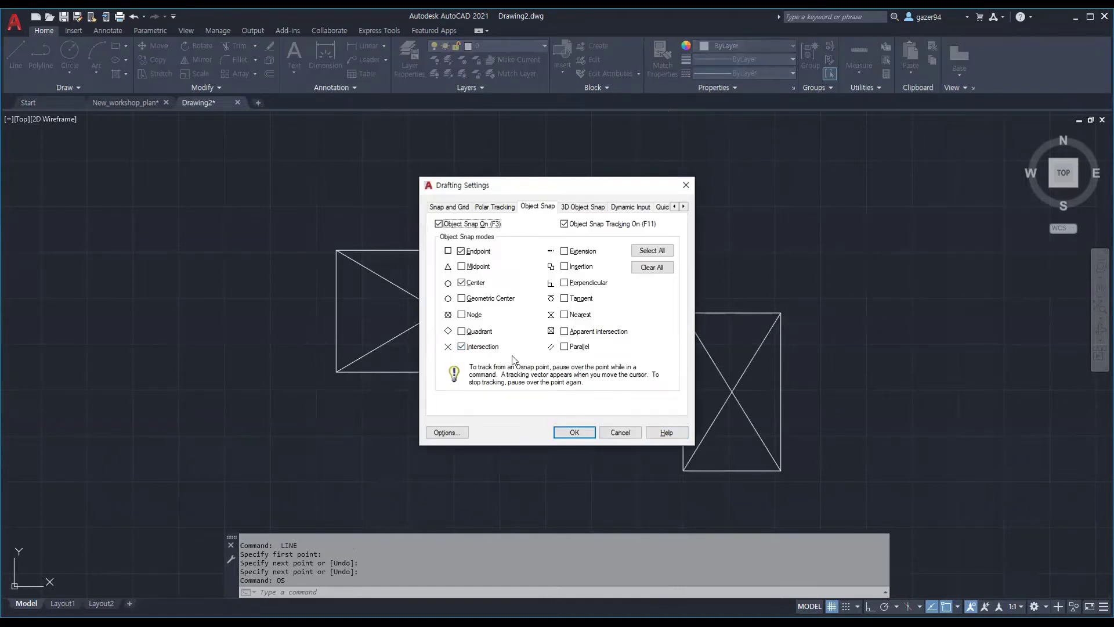
{"action": "left_click", "coordinate": [574, 432]}
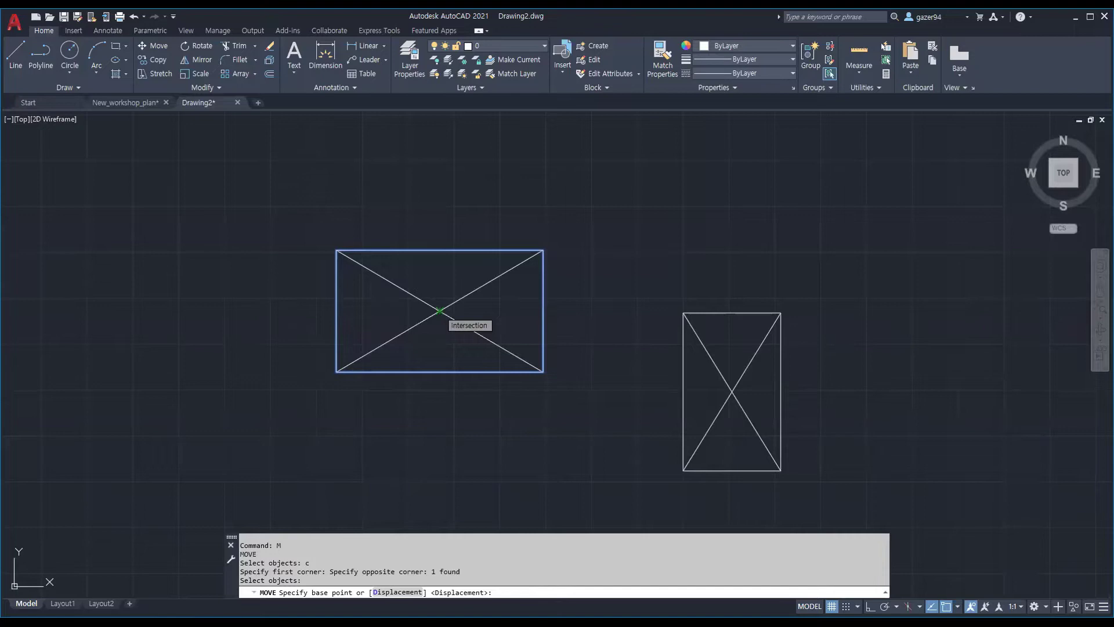
{"action": "left_click", "coordinate": [439, 311]}
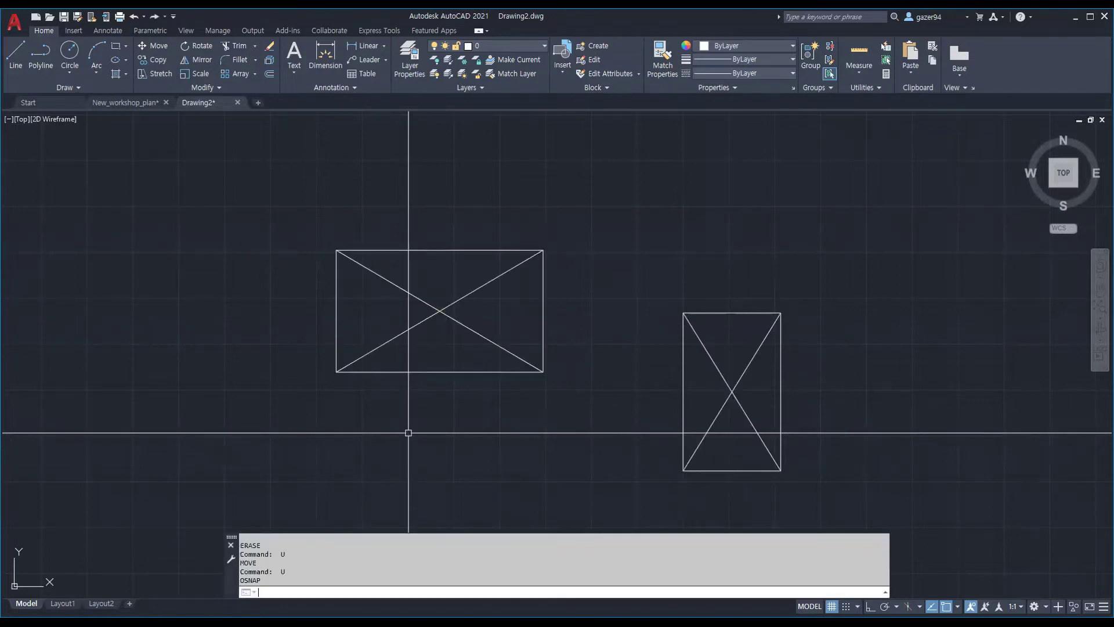
Step: Undo the diagonal lines drawn in both rectangles
{"action": "type", "text": "u"}
{"action": "key", "text": "Return"}
{"action": "type", "text": "u"}
{"action": "key", "text": "Return"}
{"action": "type", "text": "u"}
{"action": "key", "text": "Return"}
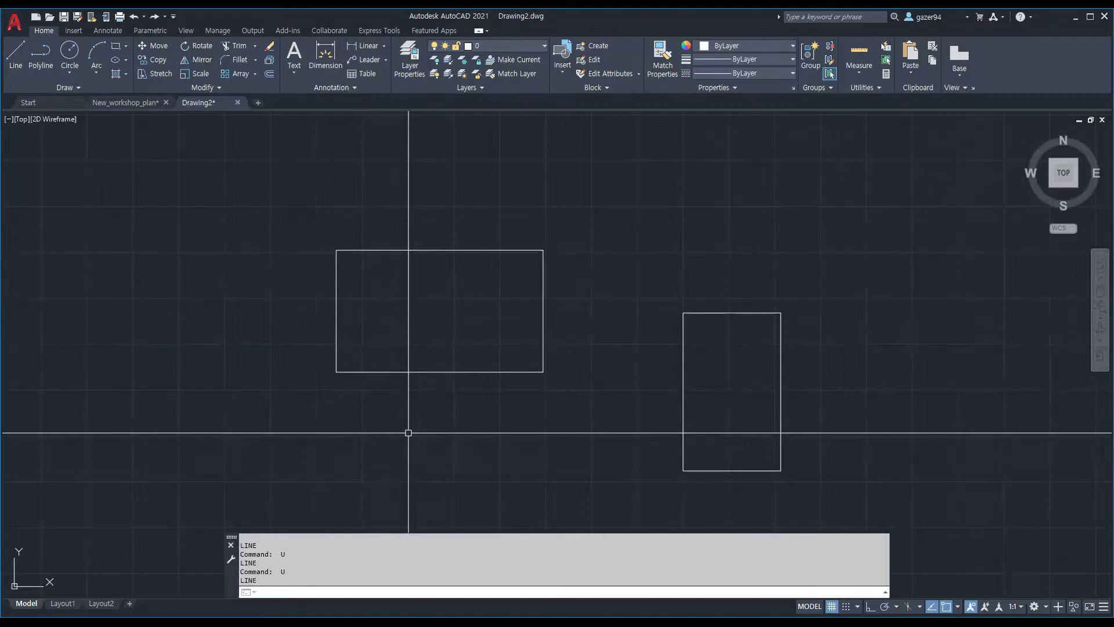
Step: Start moving the wide rectangle with its centre as base point, using a .x filter on the bottom edge's midpoint and the left side's midpoint
{"action": "type", "text": "M"}
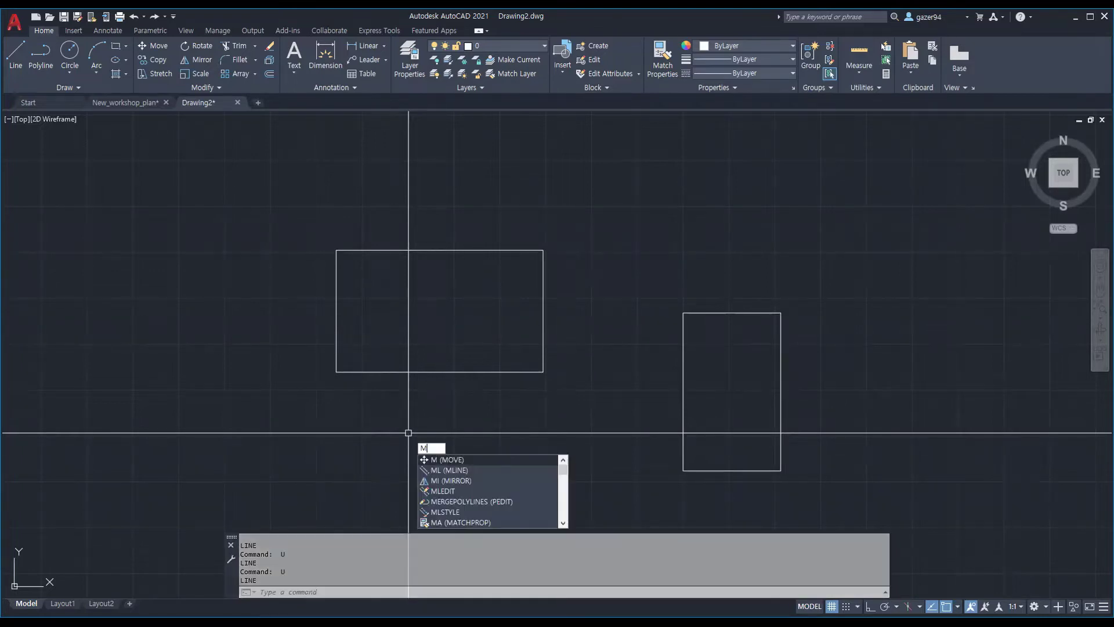
{"action": "key", "text": "Return"}
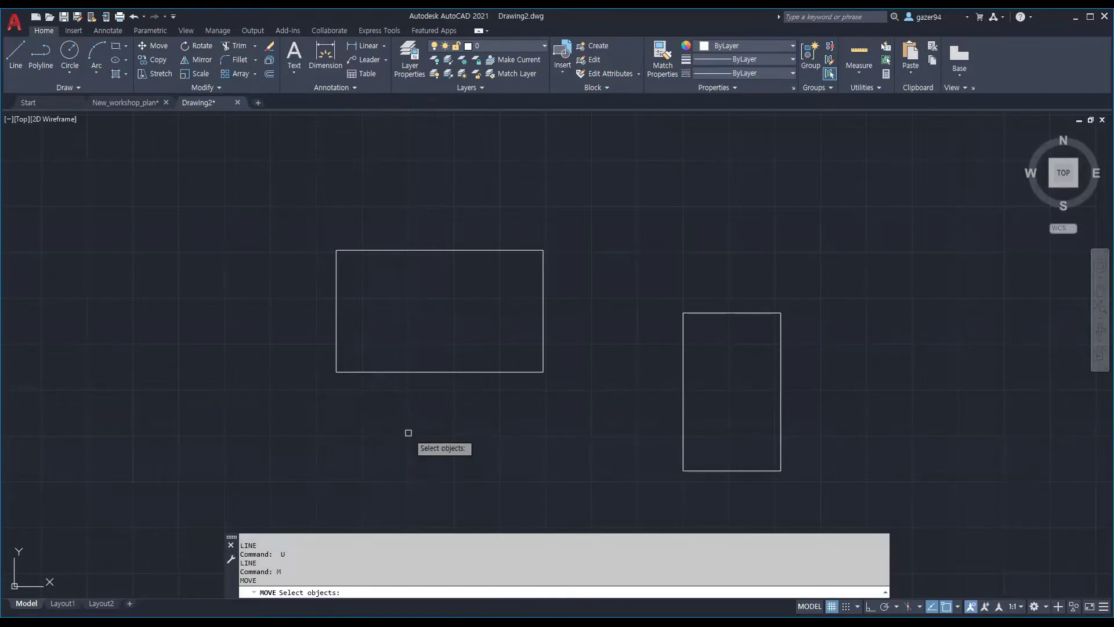
{"action": "left_click", "coordinate": [538, 372]}
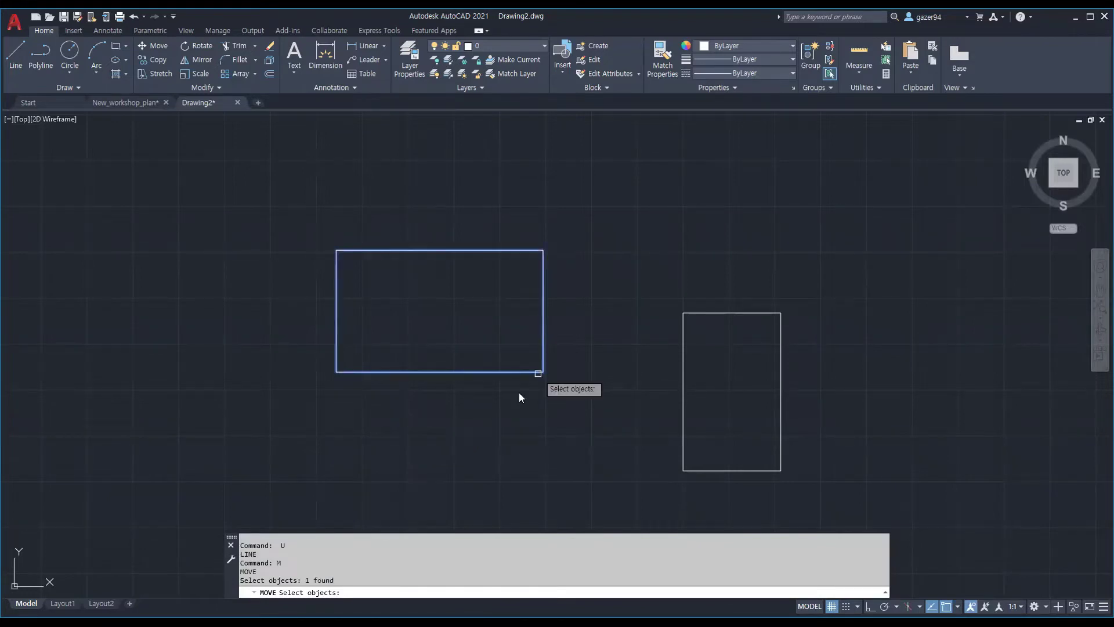
{"action": "key", "text": "Return"}
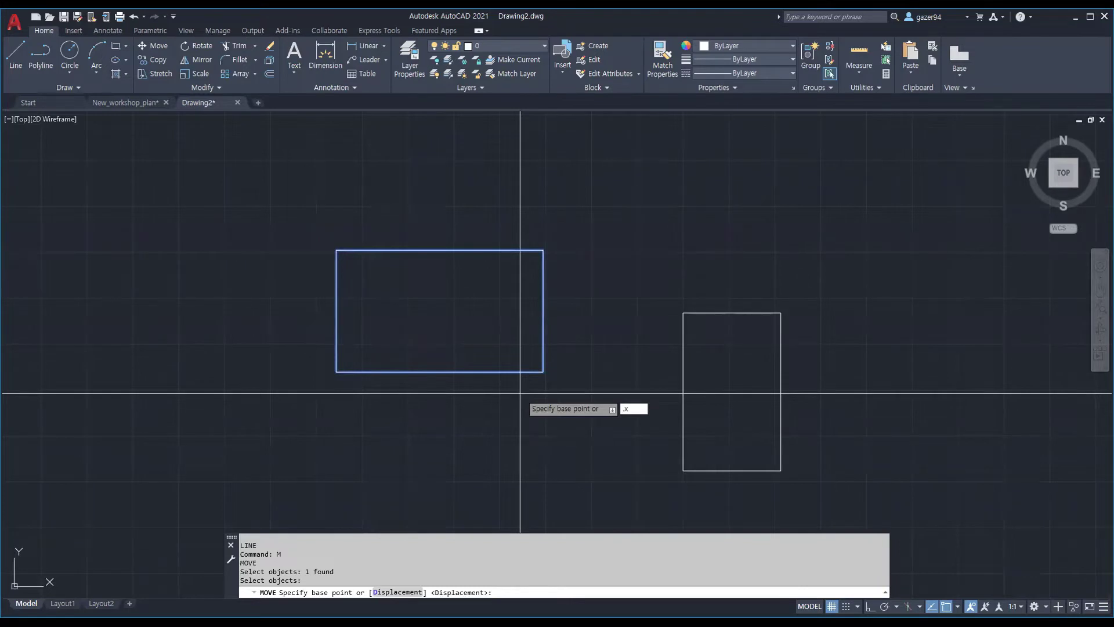
{"action": "key", "text": "Return"}
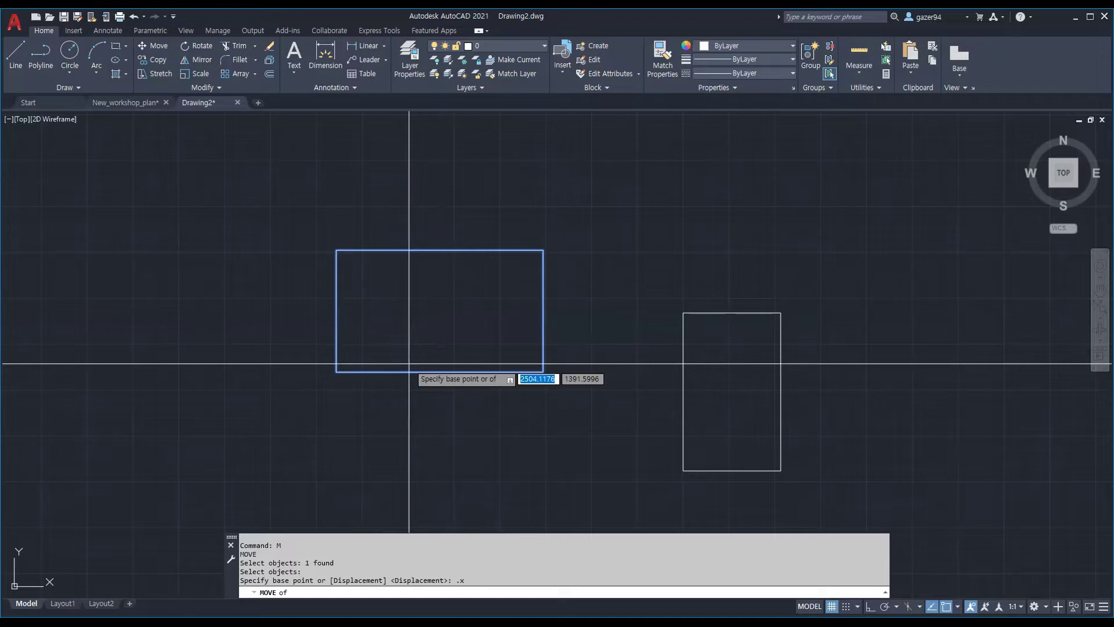
{"action": "type", "text": "mid"}
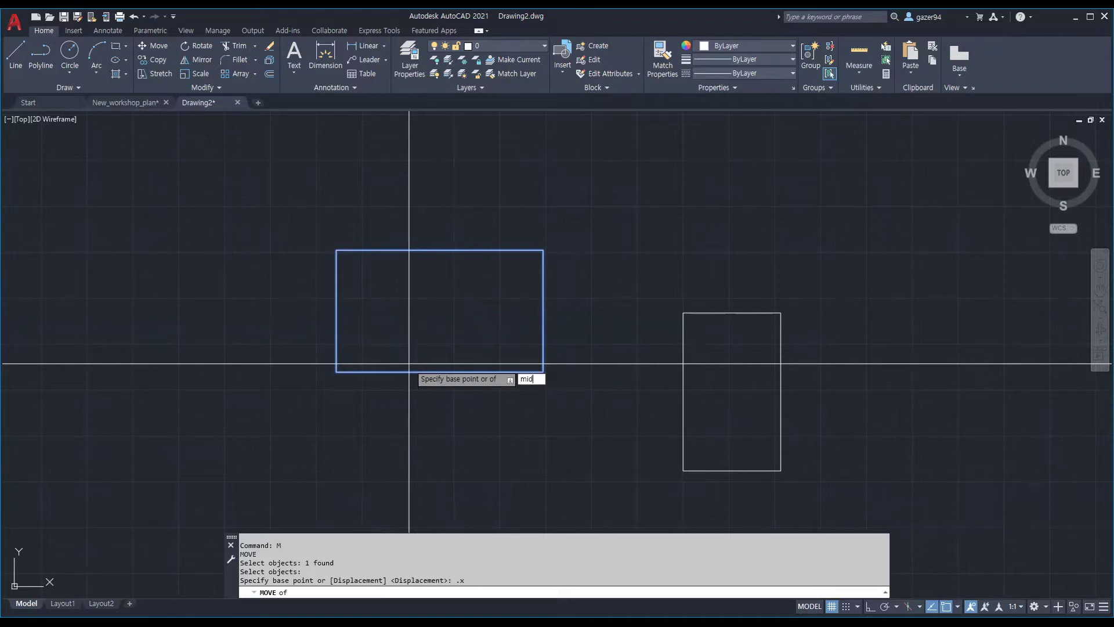
{"action": "key", "text": "Return"}
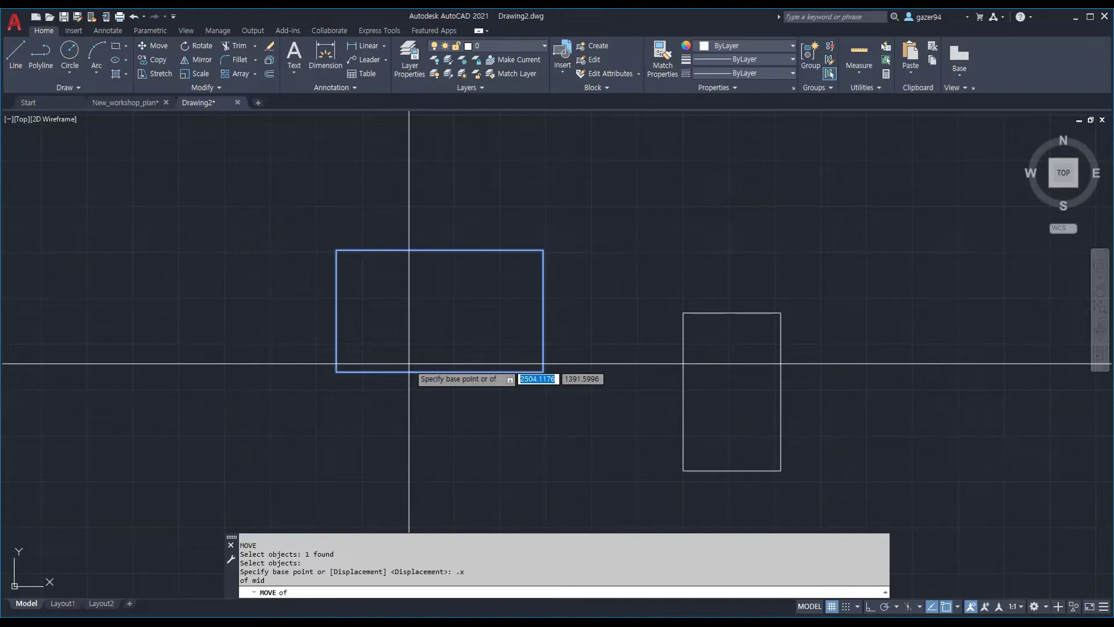
{"action": "left_click", "coordinate": [440, 371]}
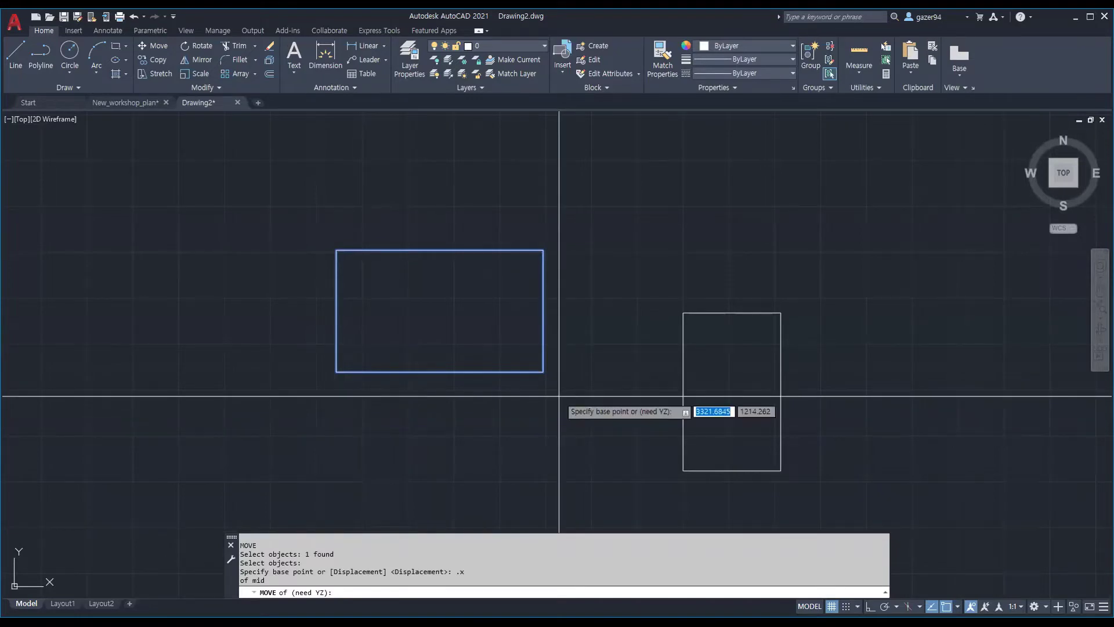
{"action": "type", "text": "mid"}
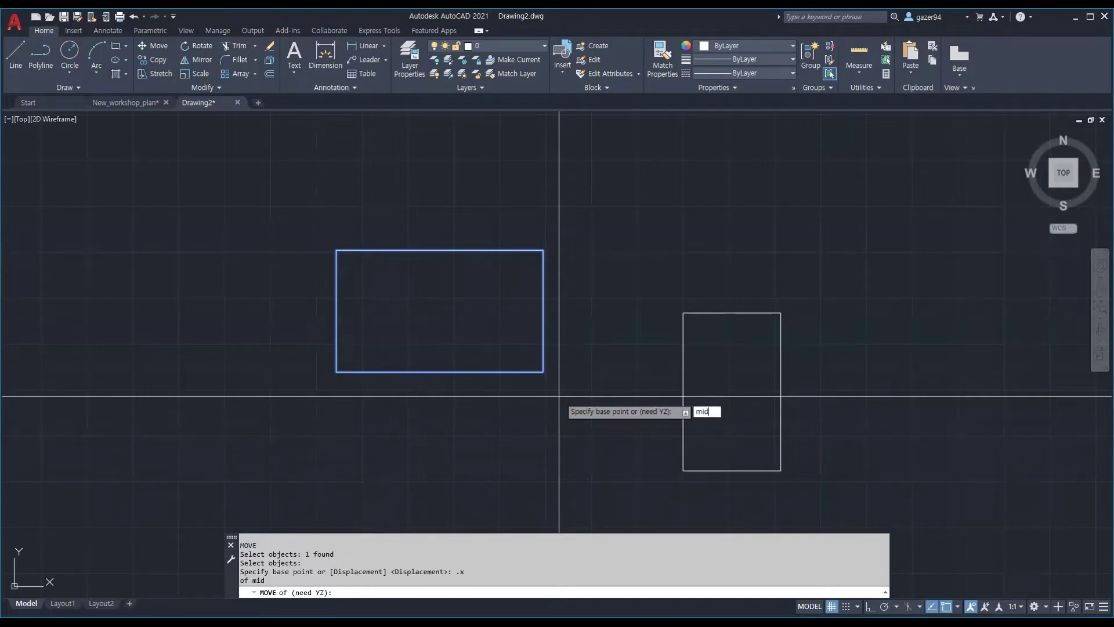
{"action": "key", "text": "Return"}
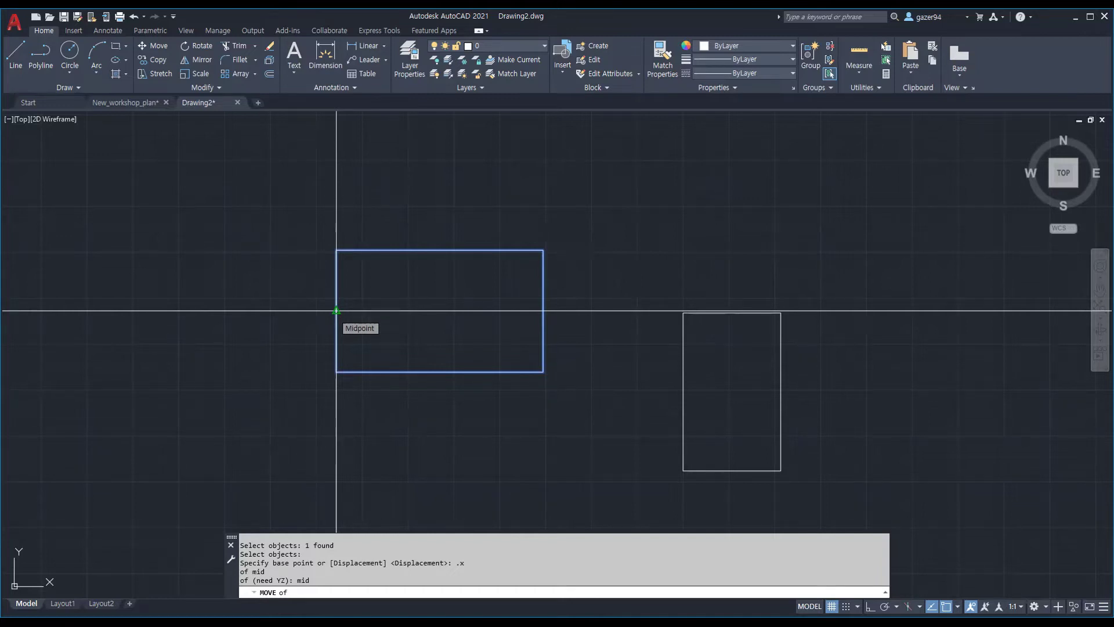
{"action": "left_click", "coordinate": [336, 311]}
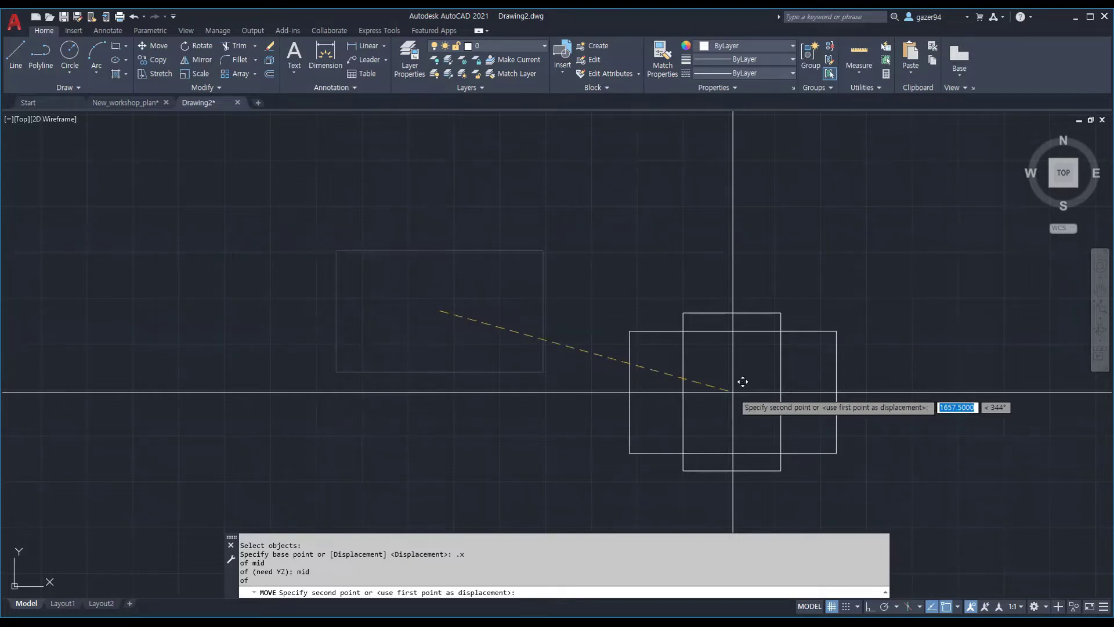
Step: Place the wide rectangle on the upright rectangle's centre, using a .y filter on its left side's midpoint and its bottom edge's midpoint
{"action": "type", "text": ".y"}
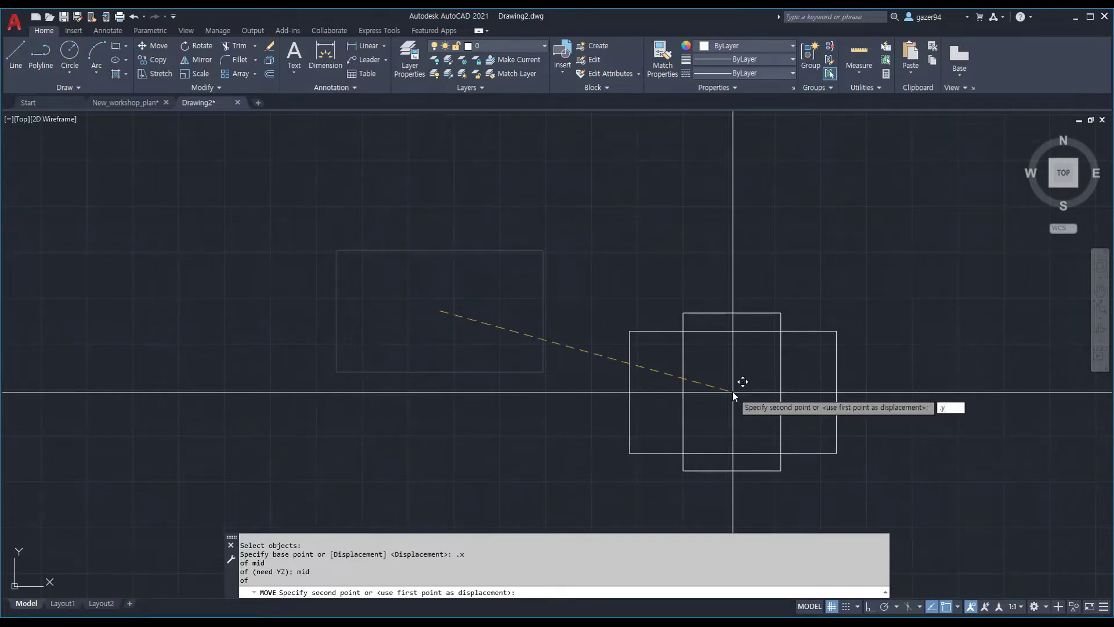
{"action": "key", "text": "Return"}
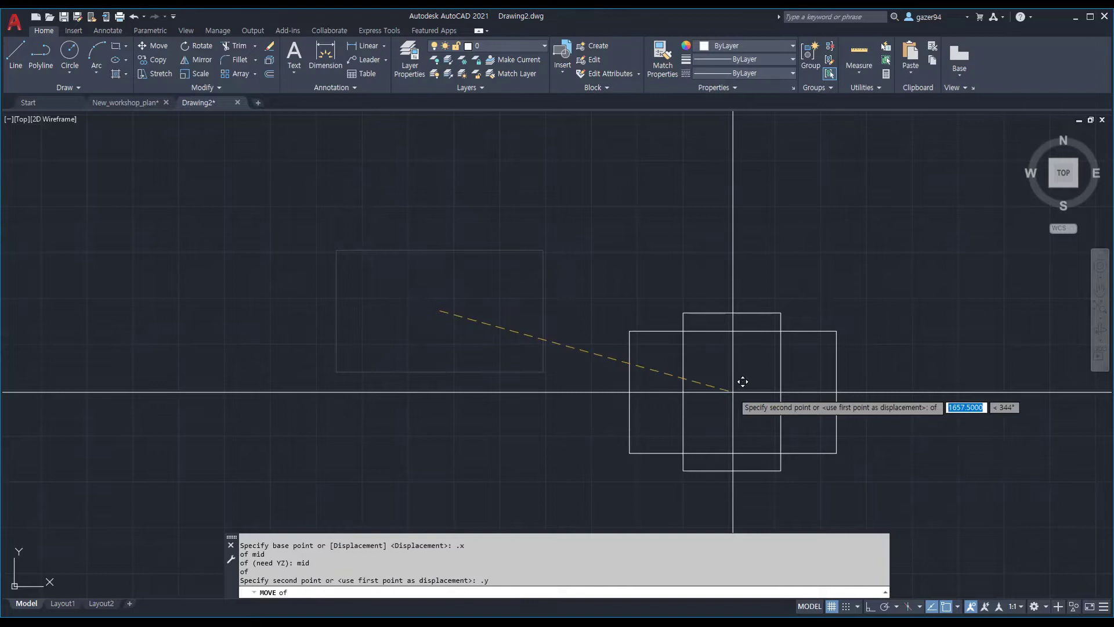
{"action": "type", "text": "mid"}
{"action": "key", "text": "Return"}
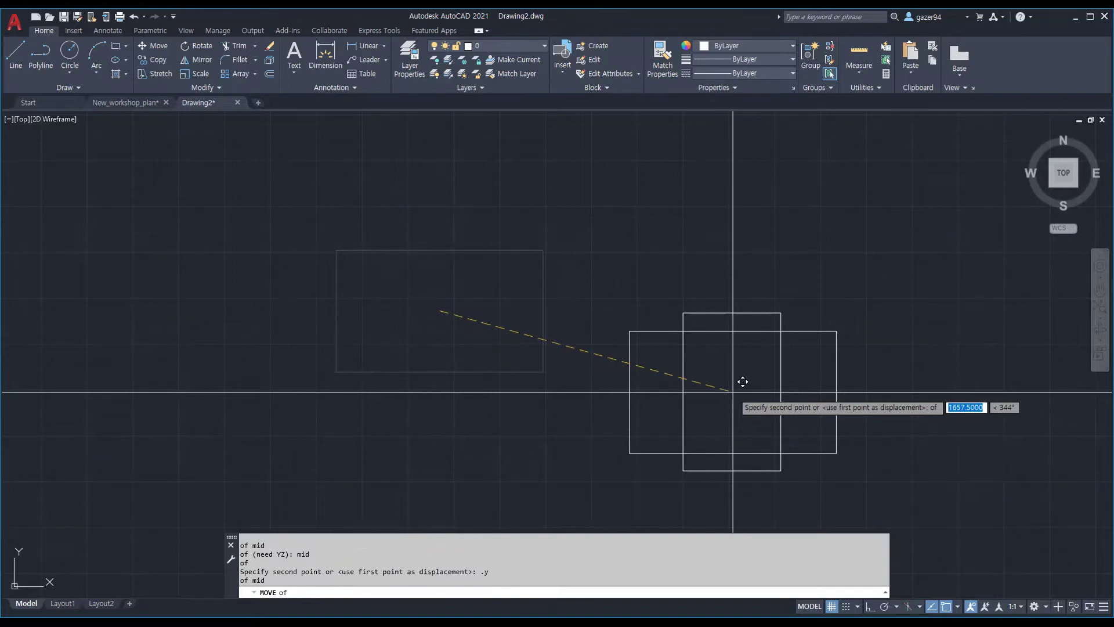
{"action": "left_click", "coordinate": [683, 391]}
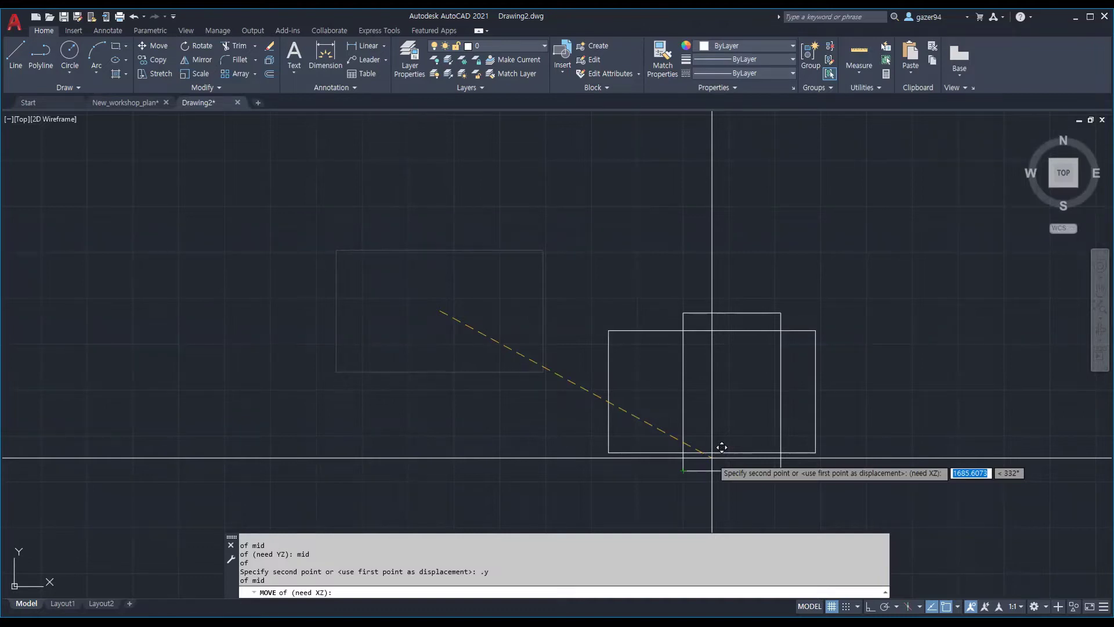
{"action": "type", "text": "mid"}
{"action": "key", "text": "Return"}
{"action": "left_click", "coordinate": [749, 460]}
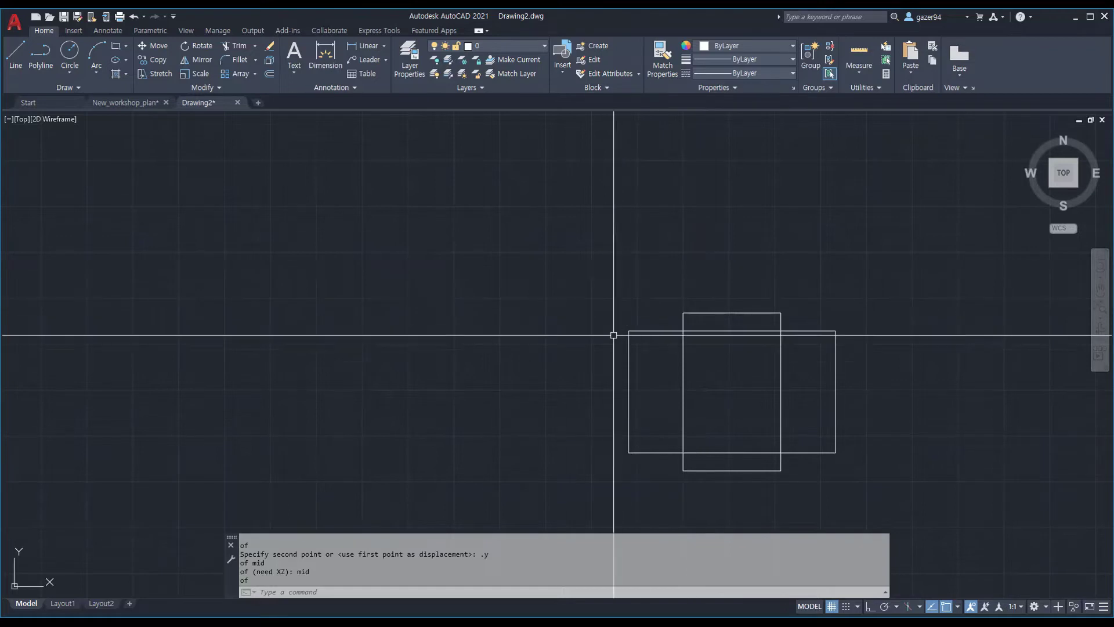
Step: Draw a 3D box beside the overlapping rectangles in an angled 3D view
{"action": "mouse_move", "coordinate": [596, 422]}
{"action": "middle_mouse_down", "text": "shift"}
{"action": "mouse_move", "coordinate": [686, 343]}
{"action": "mouse_move", "coordinate": [769, 308]}
{"action": "mouse_move", "coordinate": [687, 291]}
{"action": "mouse_move", "coordinate": [579, 373]}
{"action": "mouse_move", "coordinate": [602, 379]}
{"action": "middle_mouse_up", "text": "shift"}
{"action": "type", "text": "box"}
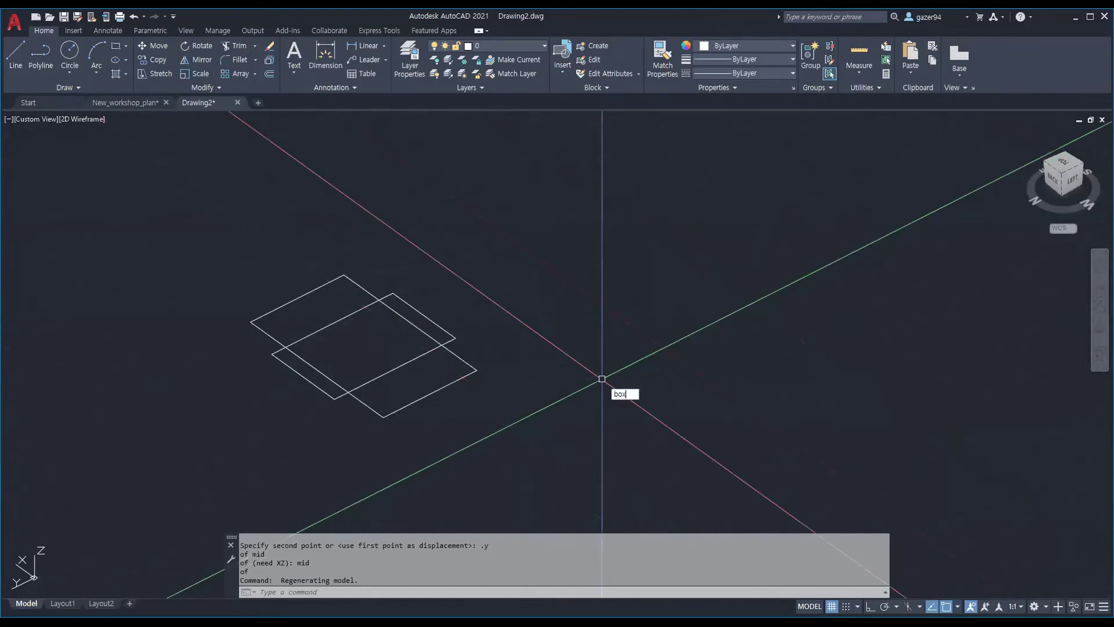
{"action": "key", "text": "Return"}
{"action": "left_click", "coordinate": [602, 378]}
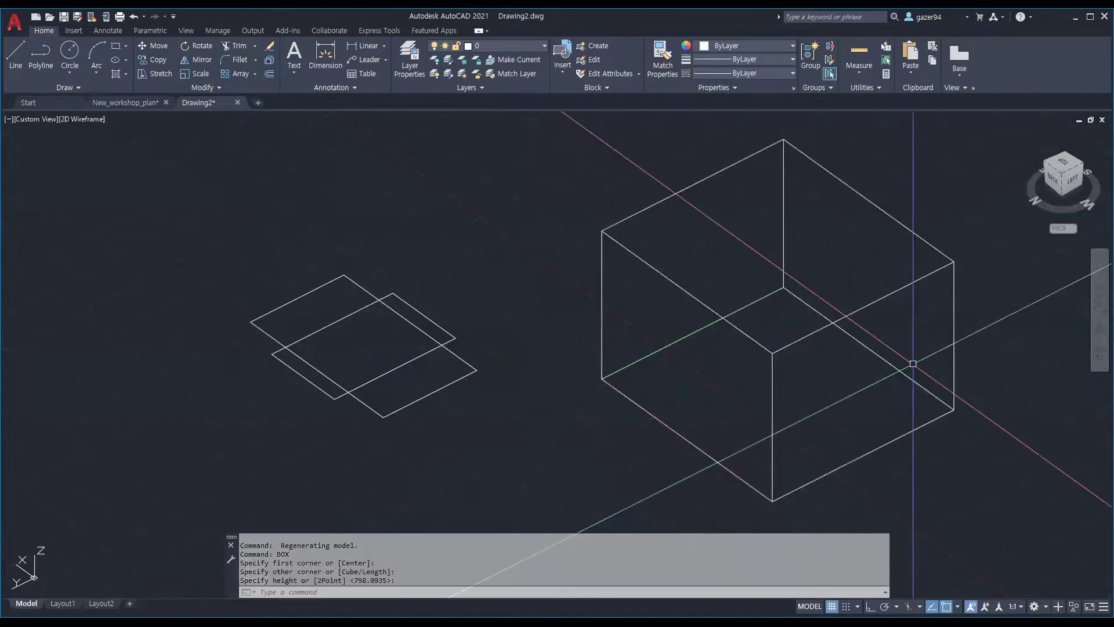
Step: Display the box shaded, and return the display to the 2D wireframe visual style
{"action": "type", "text": "shade"}
{"action": "key", "text": "Return"}
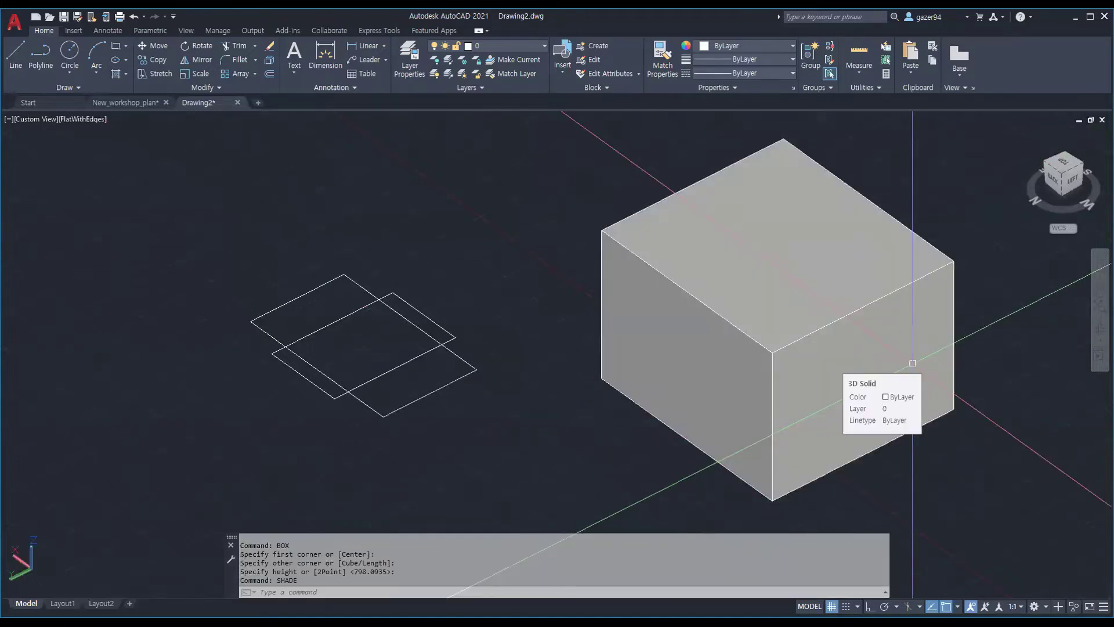
{"action": "type", "text": "shade"}
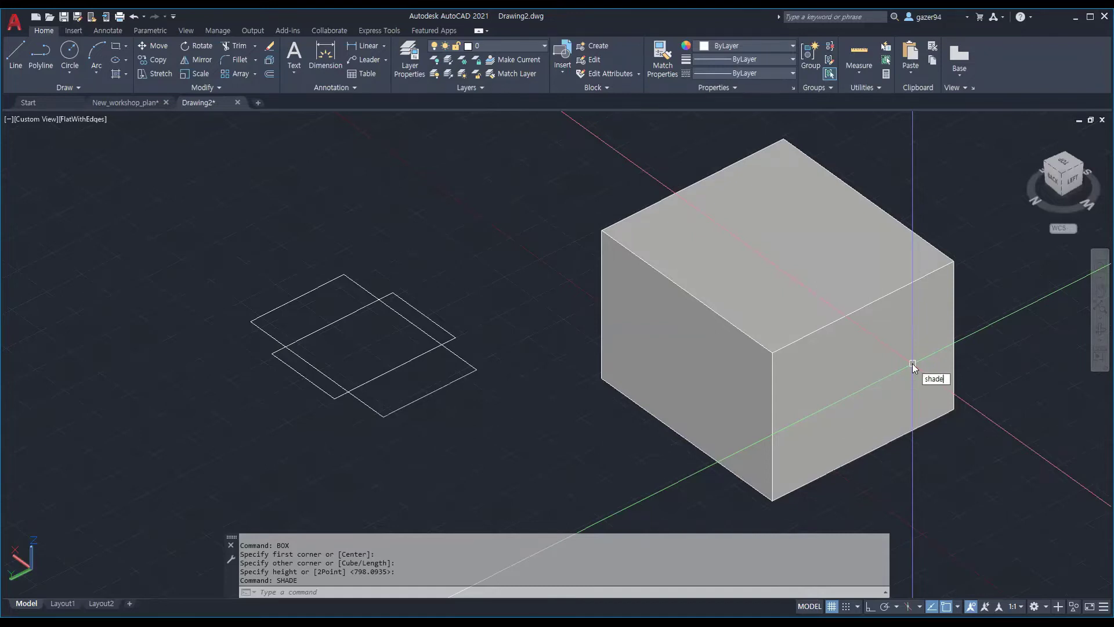
{"action": "key", "text": "Return"}
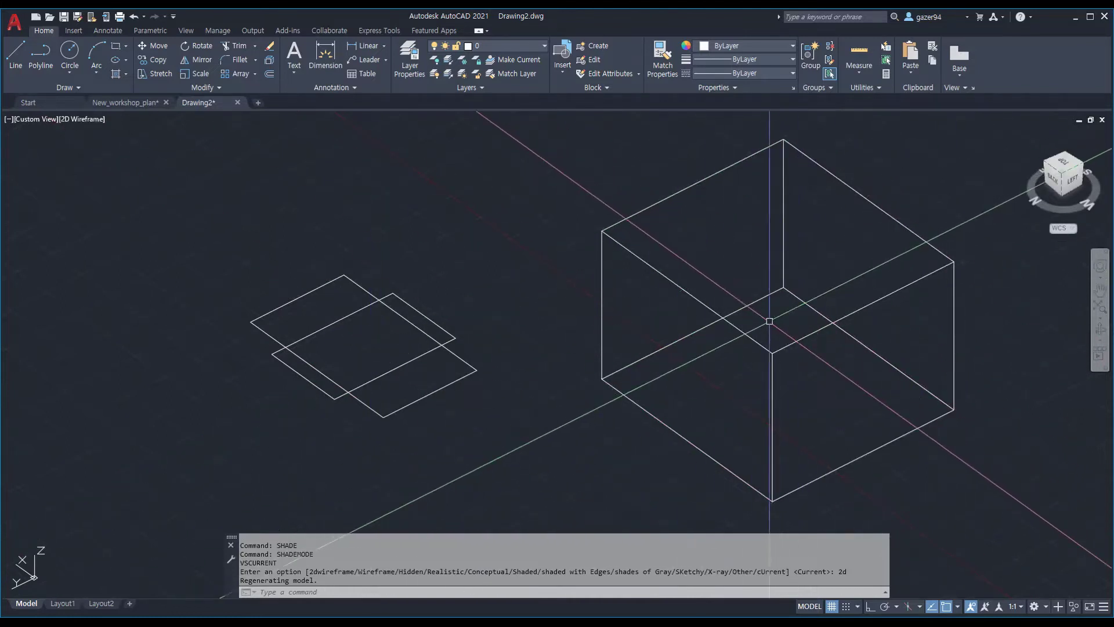
Step: Start moving the upright rectangle with its centre as base point, using a .x filter on a short side's midpoint and a long side's midpoint
{"action": "middle_click_drag", "start_coordinate": [586, 342], "coordinate": [420, 364]}
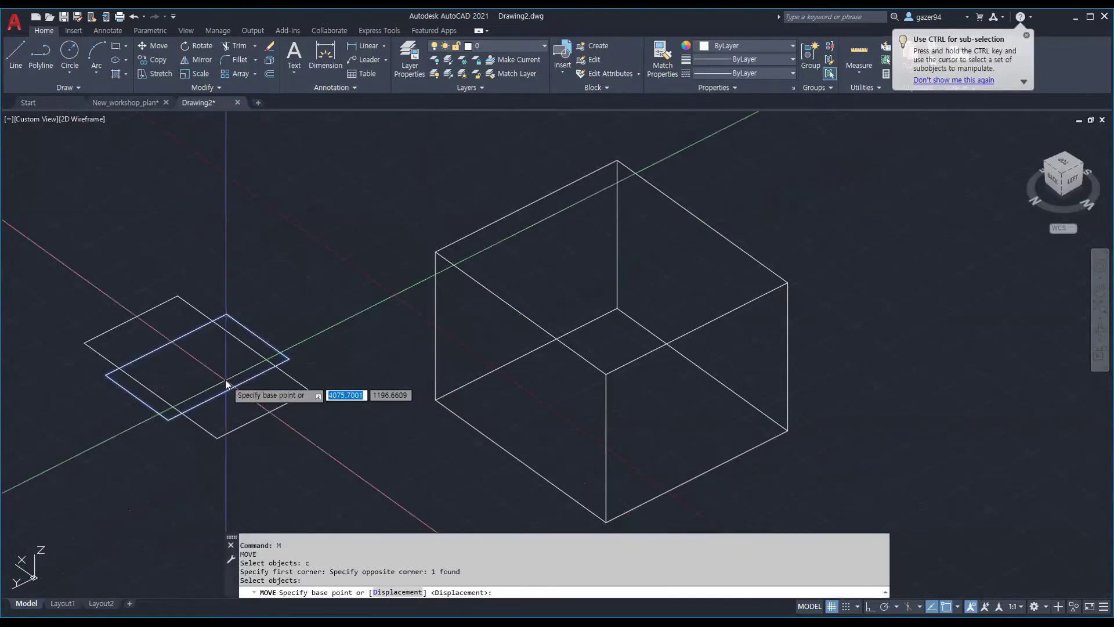
{"action": "type", "text": "x"}
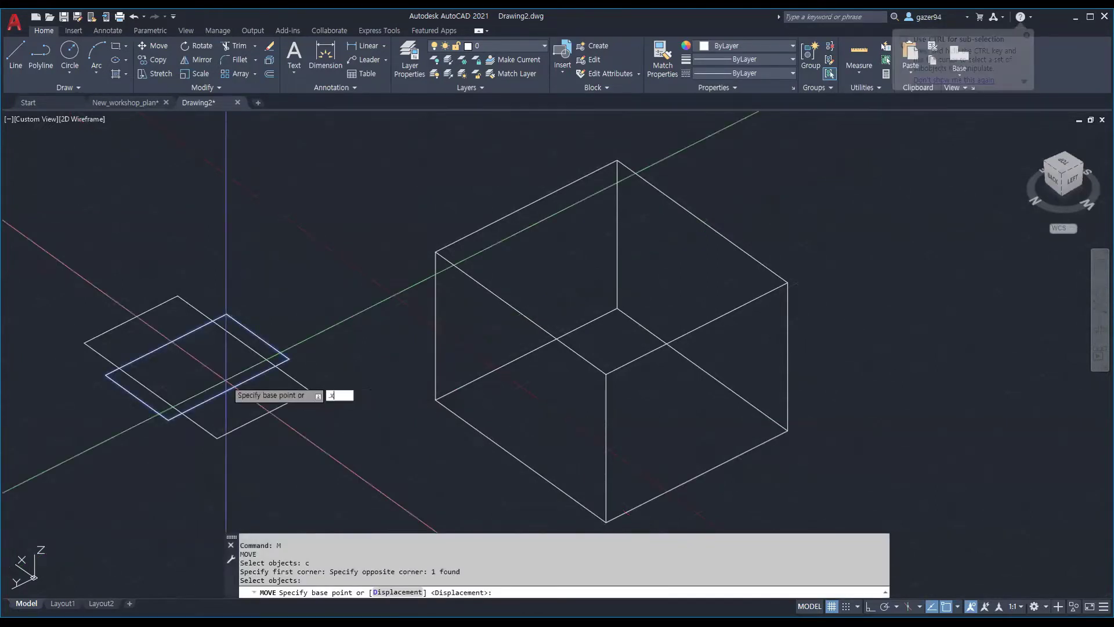
{"action": "key", "text": "Return"}
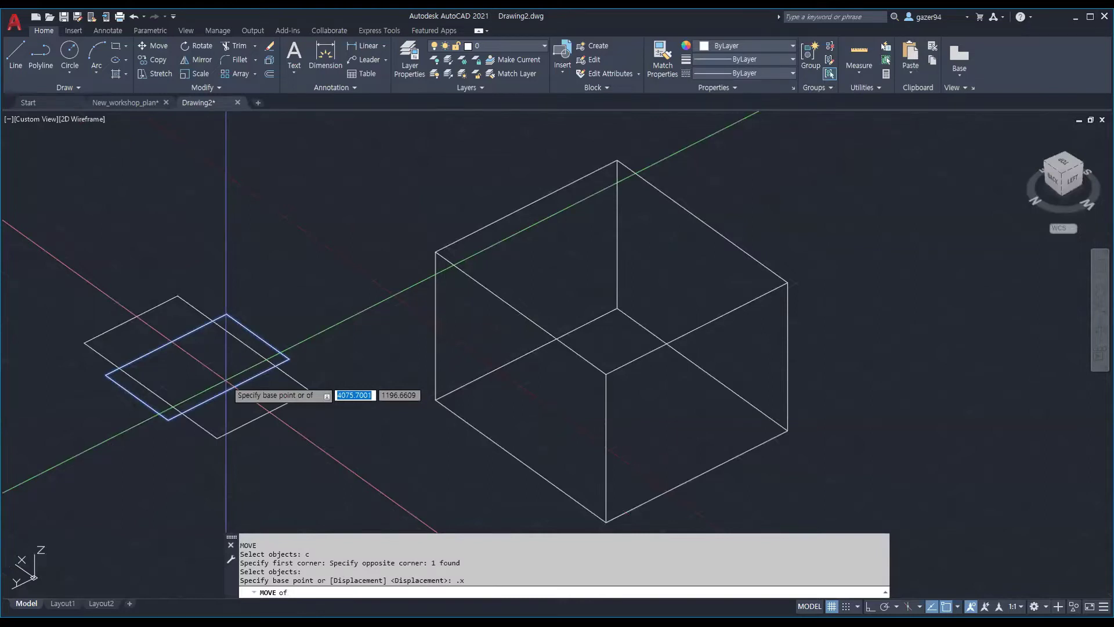
{"action": "type", "text": "mid"}
{"action": "key", "text": "Return"}
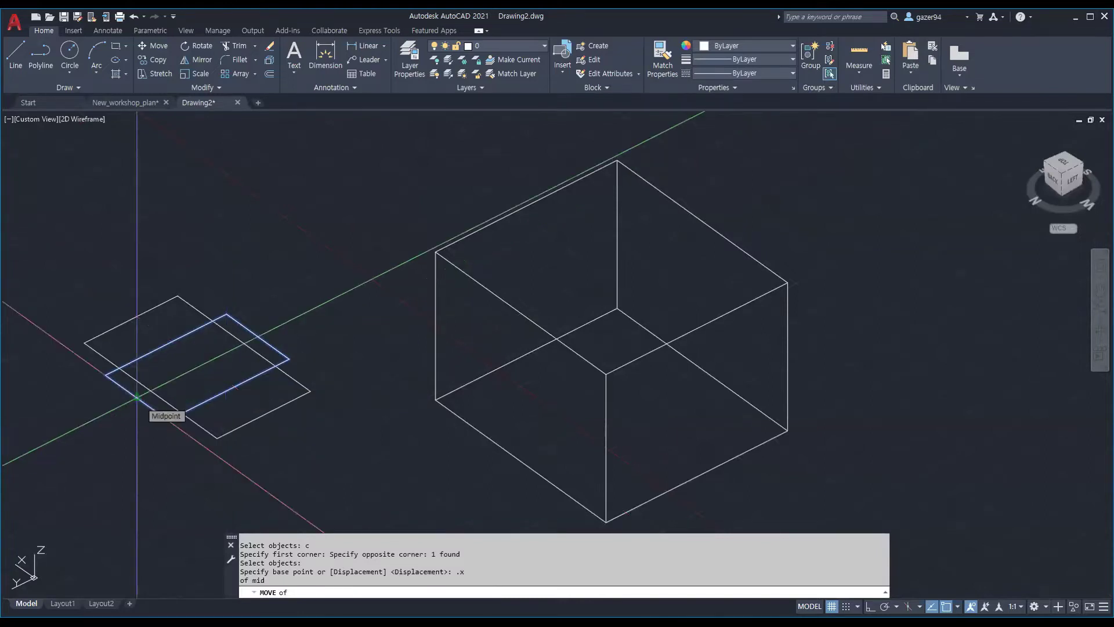
{"action": "left_click", "coordinate": [137, 397]}
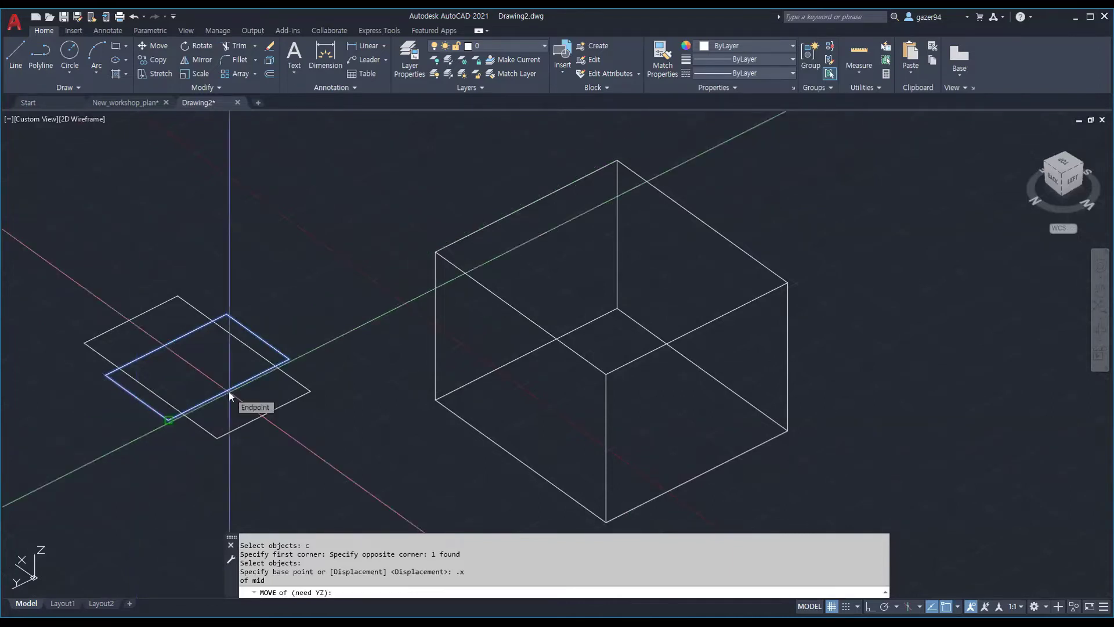
{"action": "type", "text": "mid"}
{"action": "key", "text": "Return"}
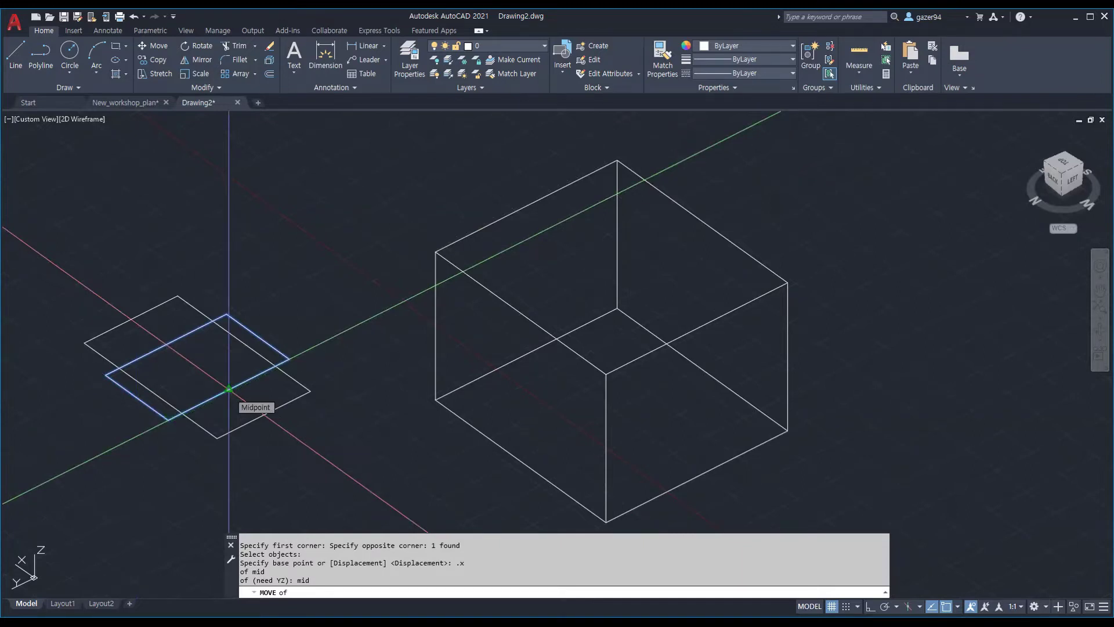
{"action": "left_click", "coordinate": [229, 389]}
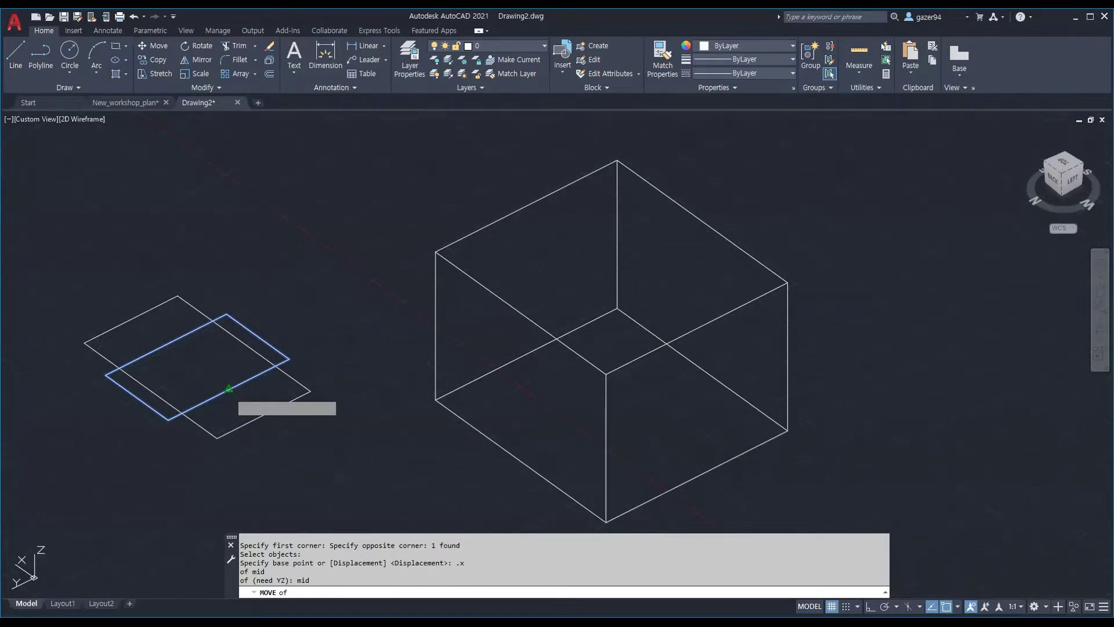
{"action": "left_click", "coordinate": [228, 389]}
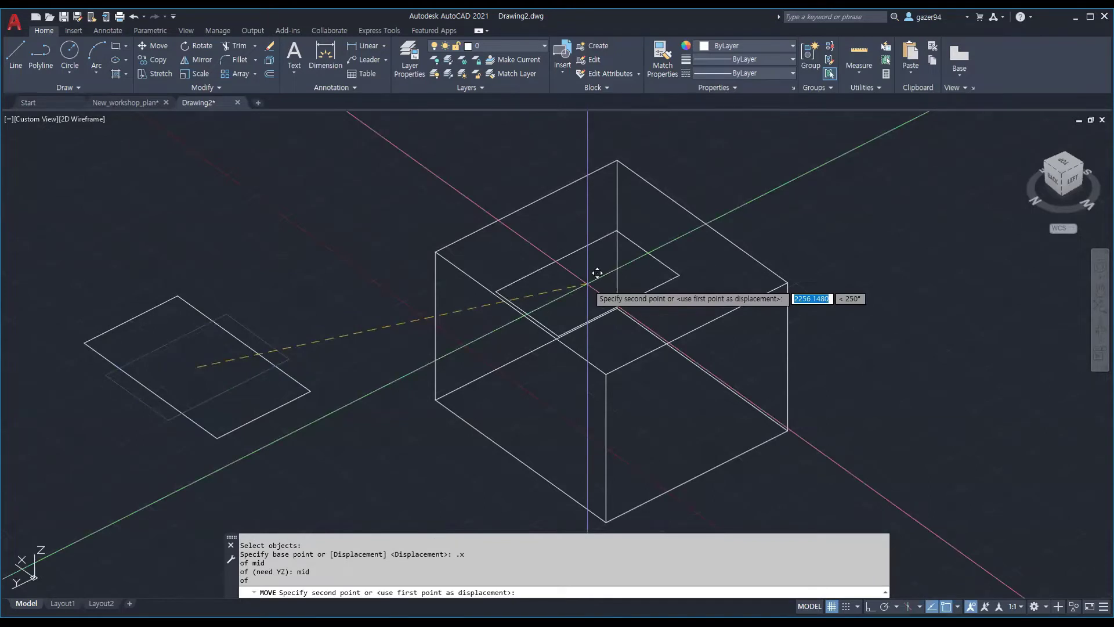
Step: Place the rectangle at the box's centre, using .x and .y filters on base edge midpoints and a vertical edge's midpoint for Z
{"action": "type", "text": ".x"}
{"action": "key", "text": "Return"}
{"action": "type", "text": "mid"}
{"action": "key", "text": "Return"}
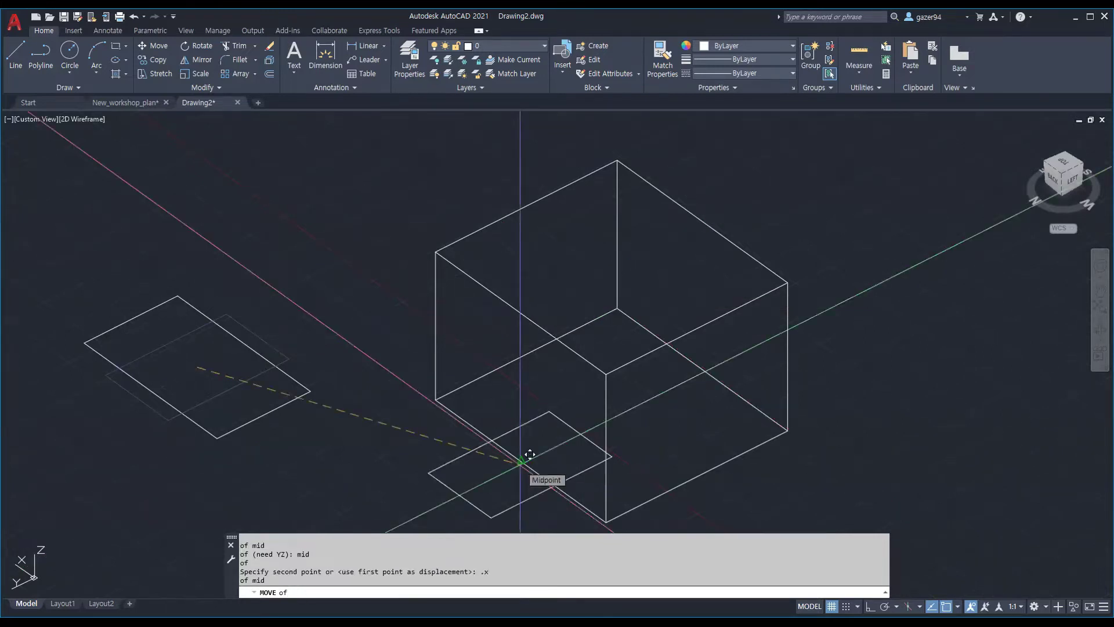
{"action": "left_click", "coordinate": [569, 467]}
{"action": "type", "text": ".y"}
{"action": "key", "text": "Return"}
{"action": "type", "text": "mid"}
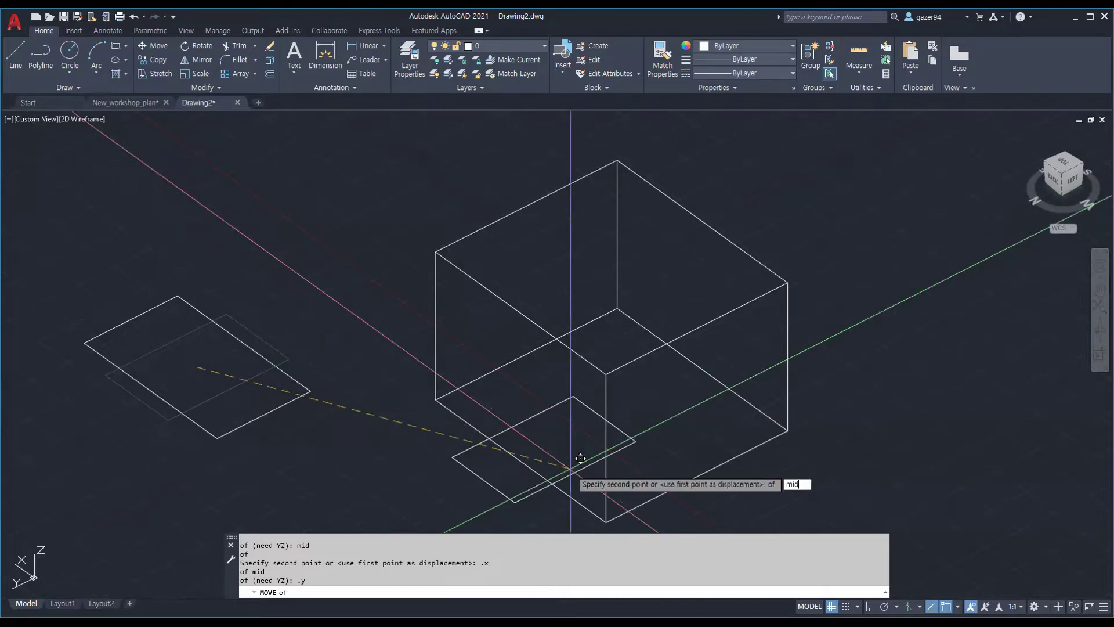
{"action": "key", "text": "Return"}
{"action": "left_click", "coordinate": [383, 521]}
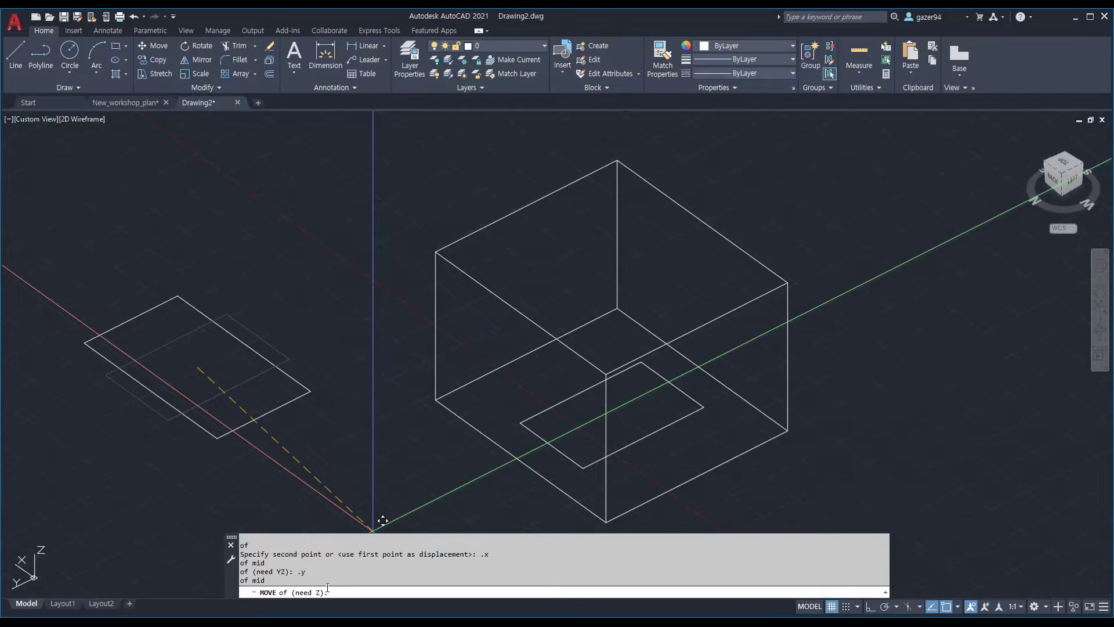
{"action": "type", "text": "mid"}
{"action": "key", "text": "space"}
{"action": "left_click", "coordinate": [444, 320]}
Step: Inspect the rectangle inside the box from another 3D angle, and restore the plan view of the current UCS
{"action": "middle_click_drag", "start_coordinate": [444, 319], "coordinate": [658, 421], "text": "shift"}
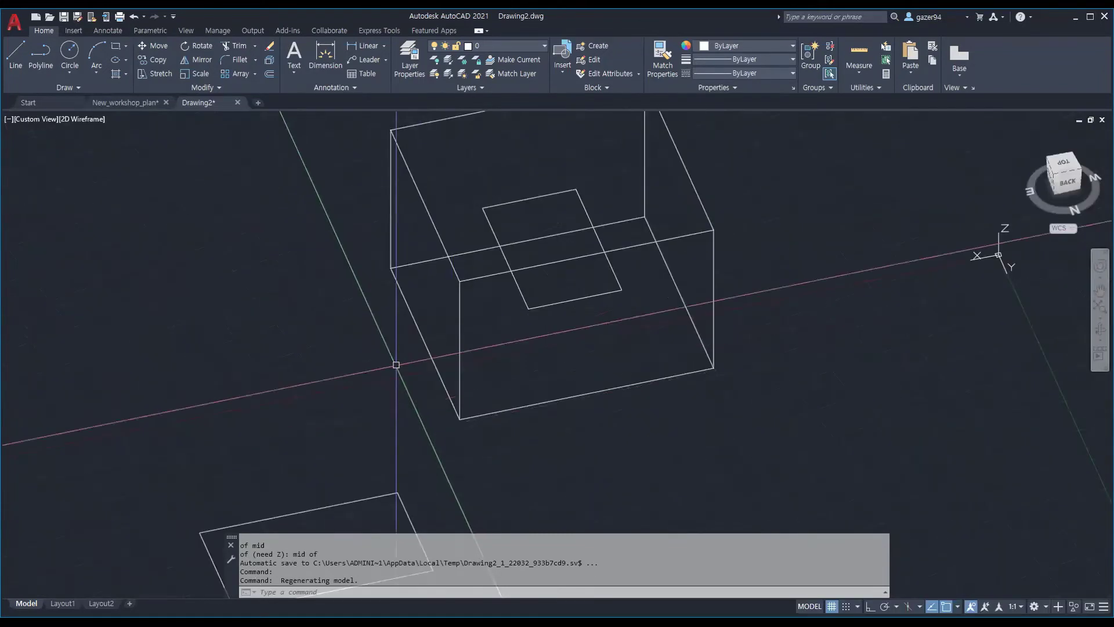
{"action": "middle_click_drag", "start_coordinate": [618, 359], "coordinate": [637, 416]}
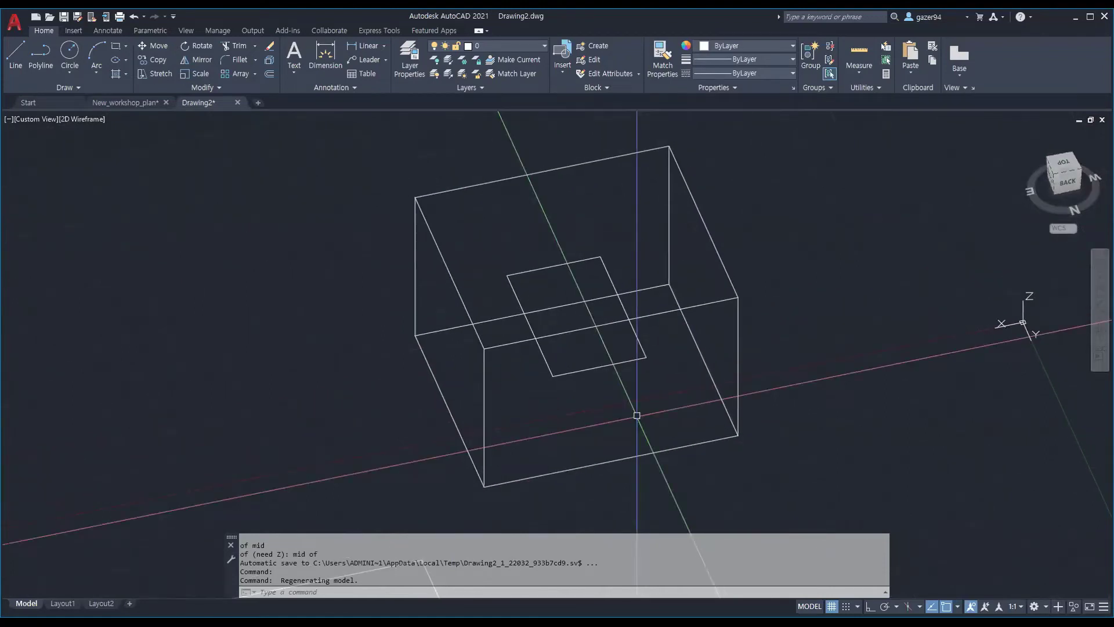
{"action": "type", "text": "plan"}
{"action": "key", "text": "Return"}
{"action": "key", "text": "Return"}
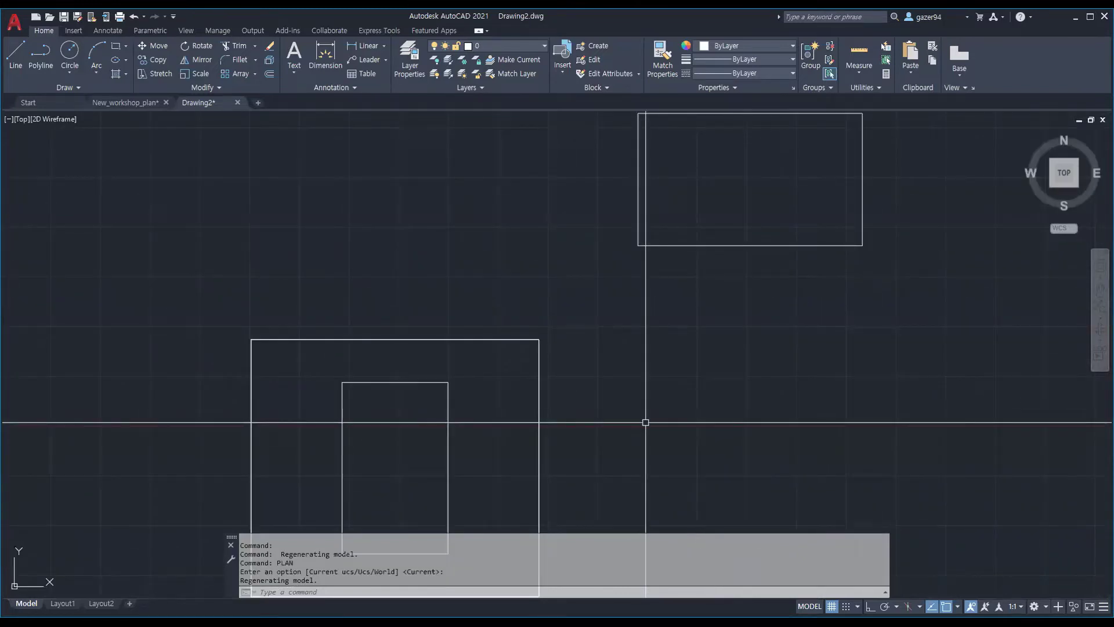
Step: Undo the work with the box until the drawing returns to the overlapping rectangles and the octagon
{"action": "key", "text": "ctrl+z"}
{"action": "key", "text": "ctrl+z"}
{"action": "key", "text": "ctrl+z"}
{"action": "key", "text": "ctrl+z"}
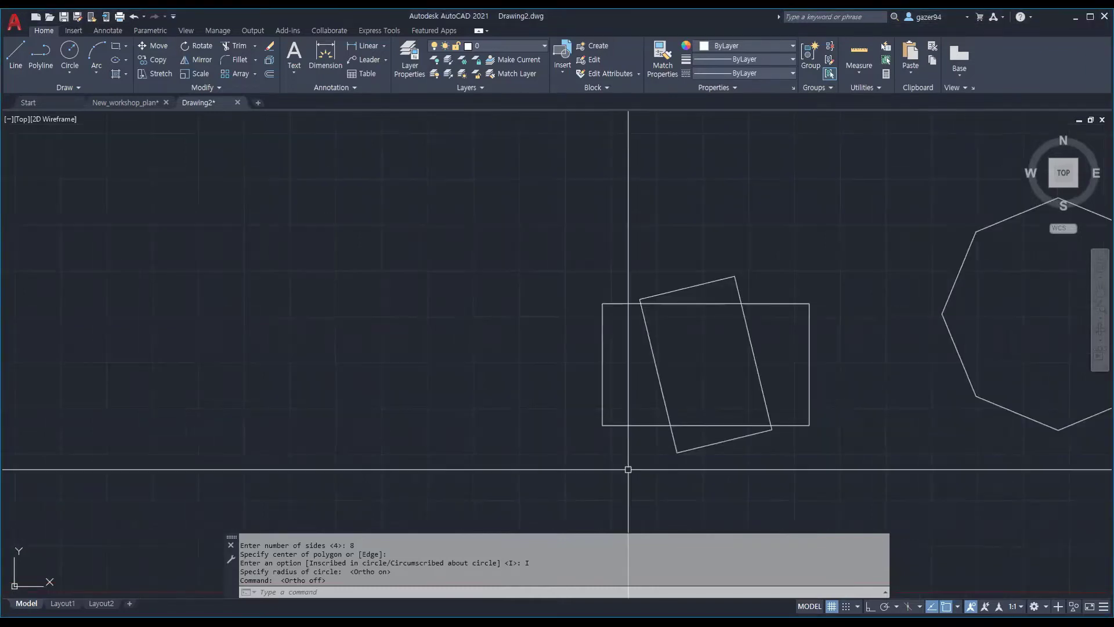
Step: Copy the horizontal rectangle to the empty area up and to its left, and erase that copy
{"action": "type", "text": "COPY"}
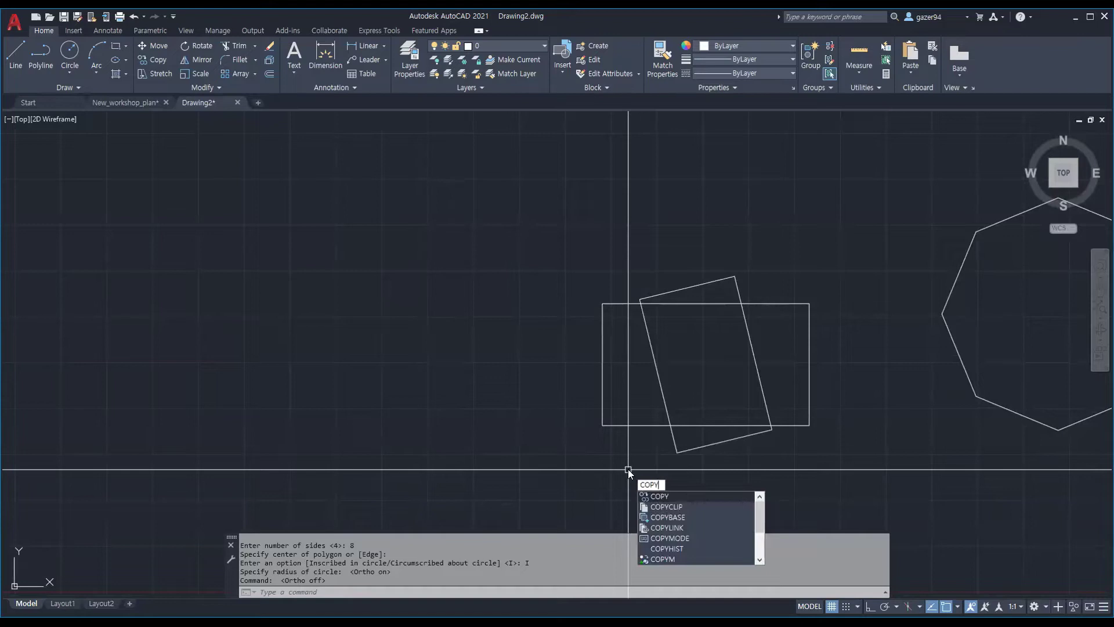
{"action": "key", "text": "BackSpace"}
{"action": "key", "text": "BackSpace"}
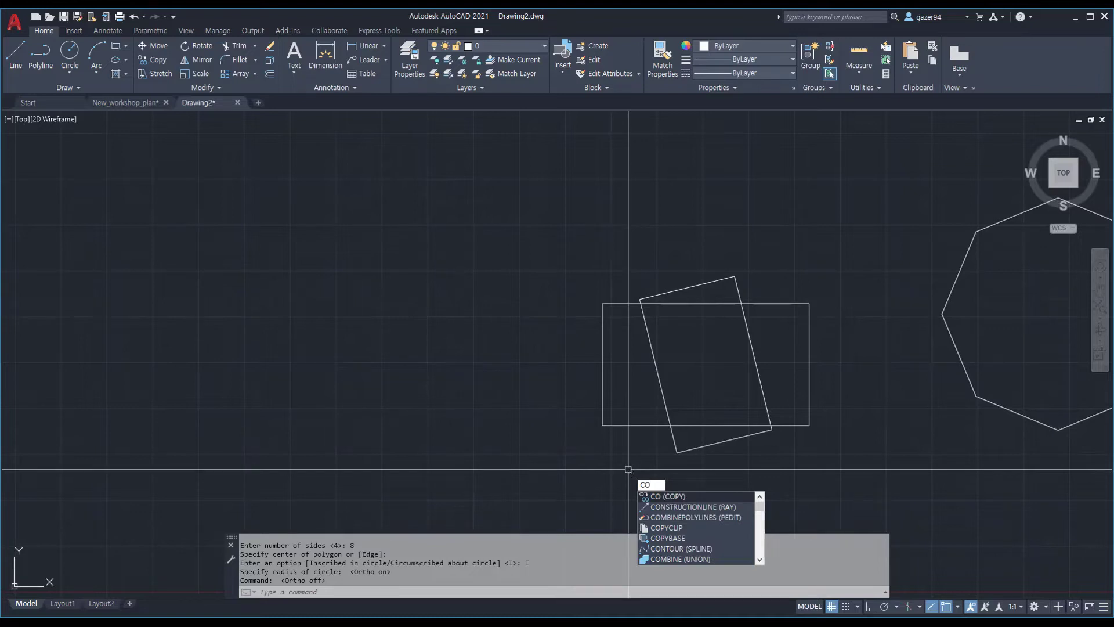
{"action": "key", "text": "Return"}
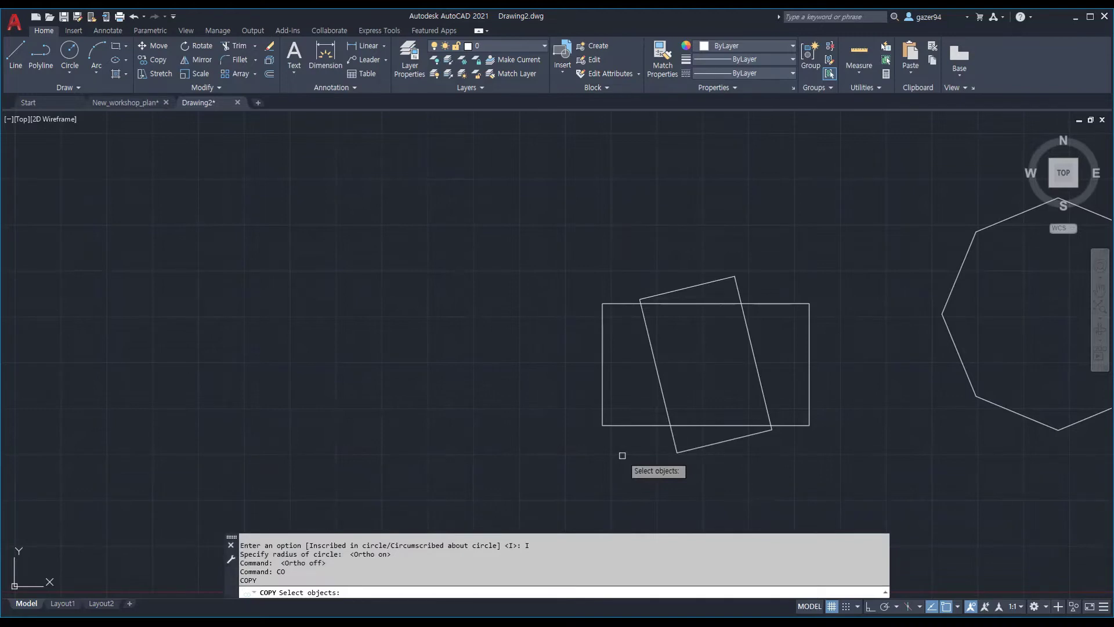
{"action": "left_click", "coordinate": [603, 348]}
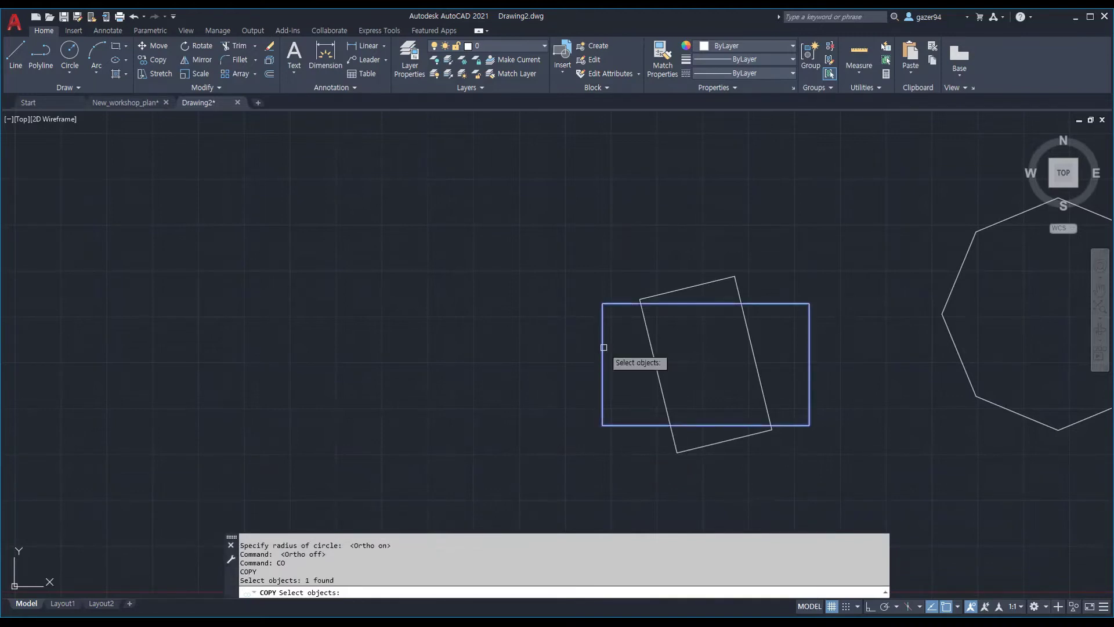
{"action": "key", "text": "Return"}
{"action": "left_click", "coordinate": [558, 384]}
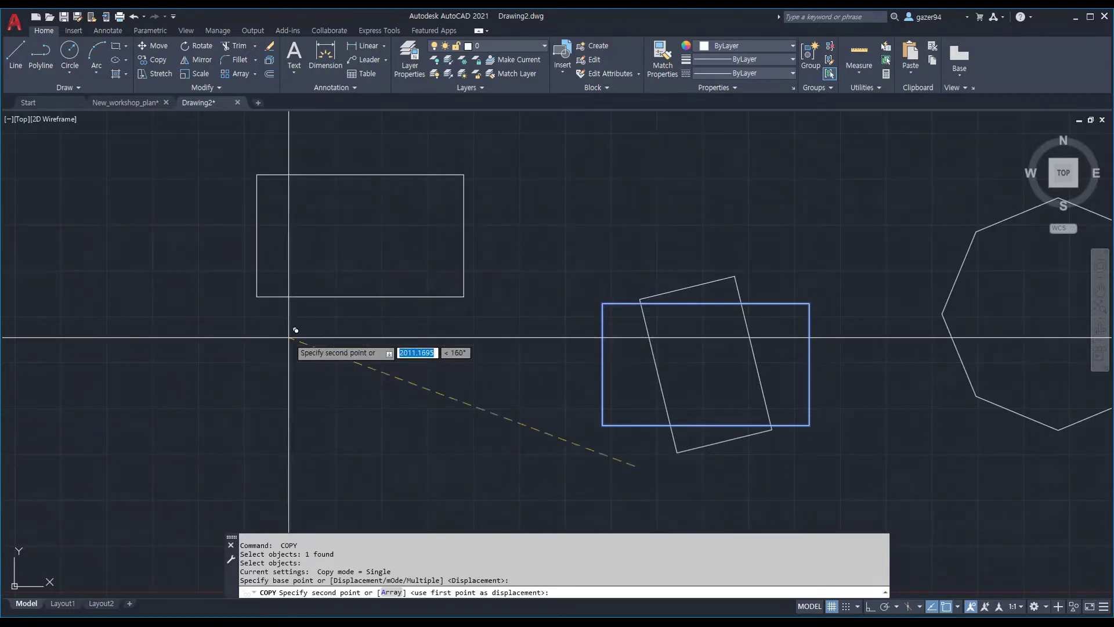
{"action": "left_click", "coordinate": [288, 337]}
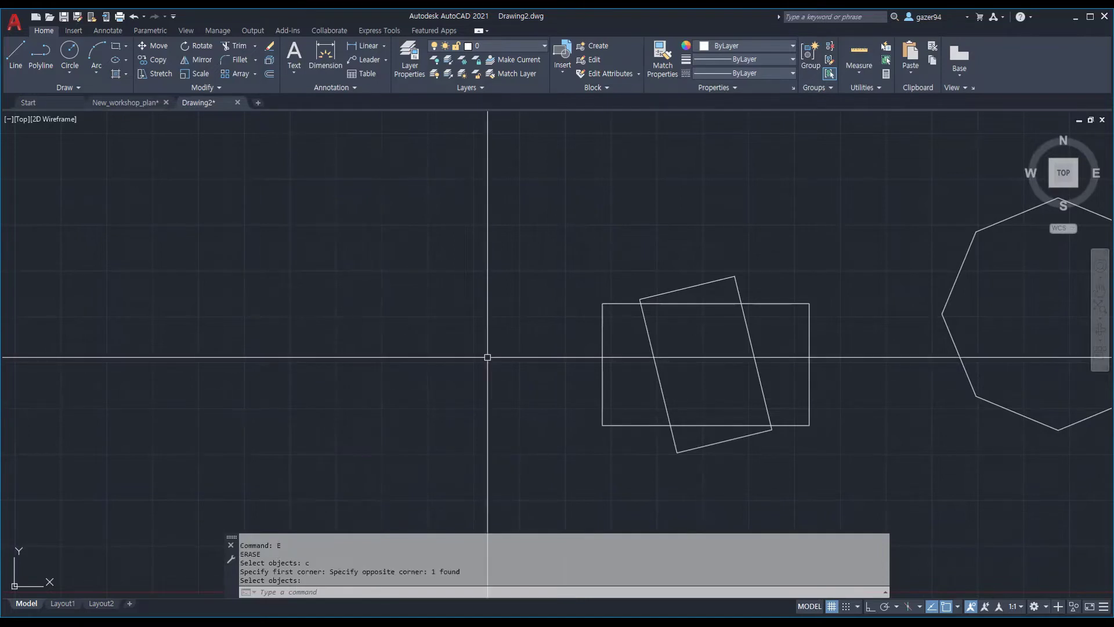
{"action": "key", "text": "Return"}
Step: Place several copies of the horizontal rectangle around the original using the Multiple option of Copy
{"action": "type", "text": "co"}
{"action": "key", "text": "Return"}
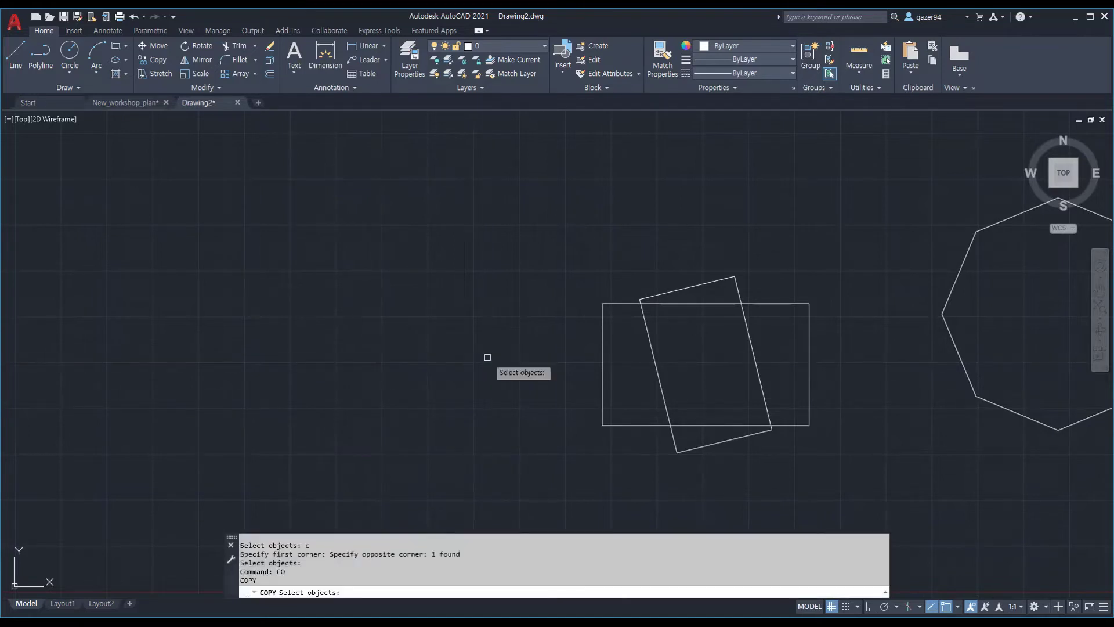
{"action": "left_click", "coordinate": [633, 425]}
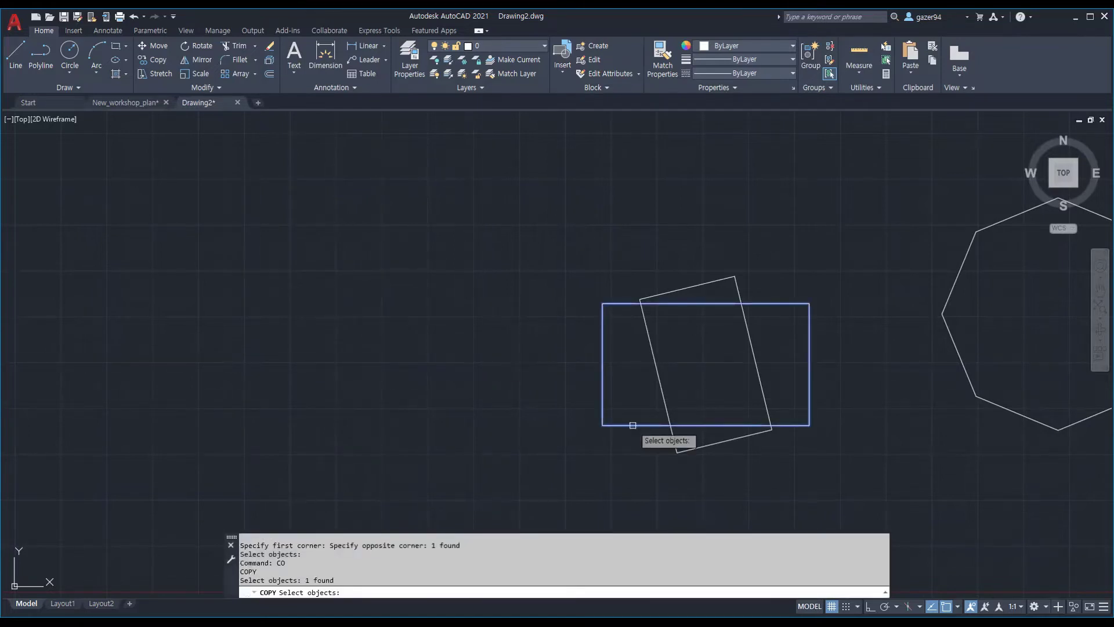
{"action": "key", "text": "Return"}
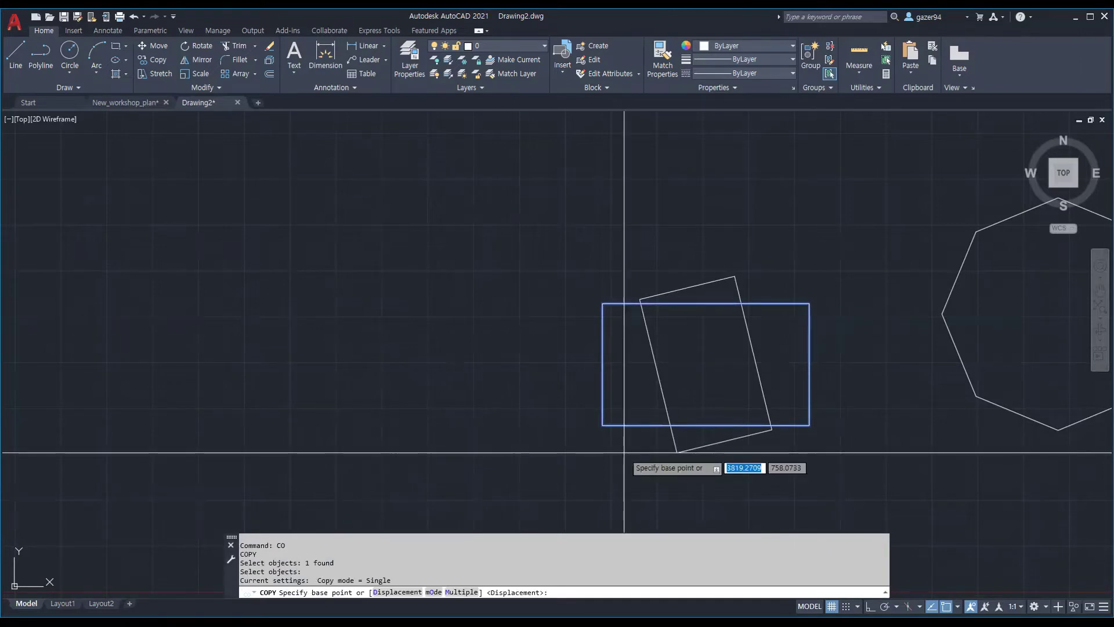
{"action": "type", "text": "m"}
{"action": "key", "text": "Return"}
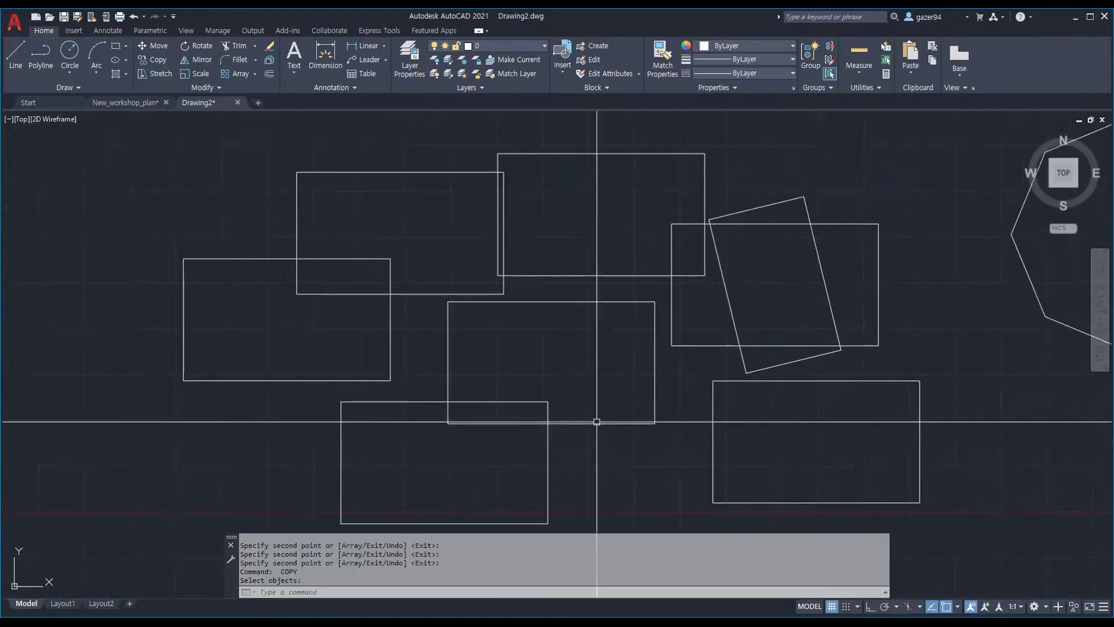
{"action": "scroll", "coordinate": [597, 424], "scroll_direction": "down", "scroll_amount": 3}
{"action": "scroll", "coordinate": [597, 424], "scroll_direction": "up", "scroll_amount": 2}
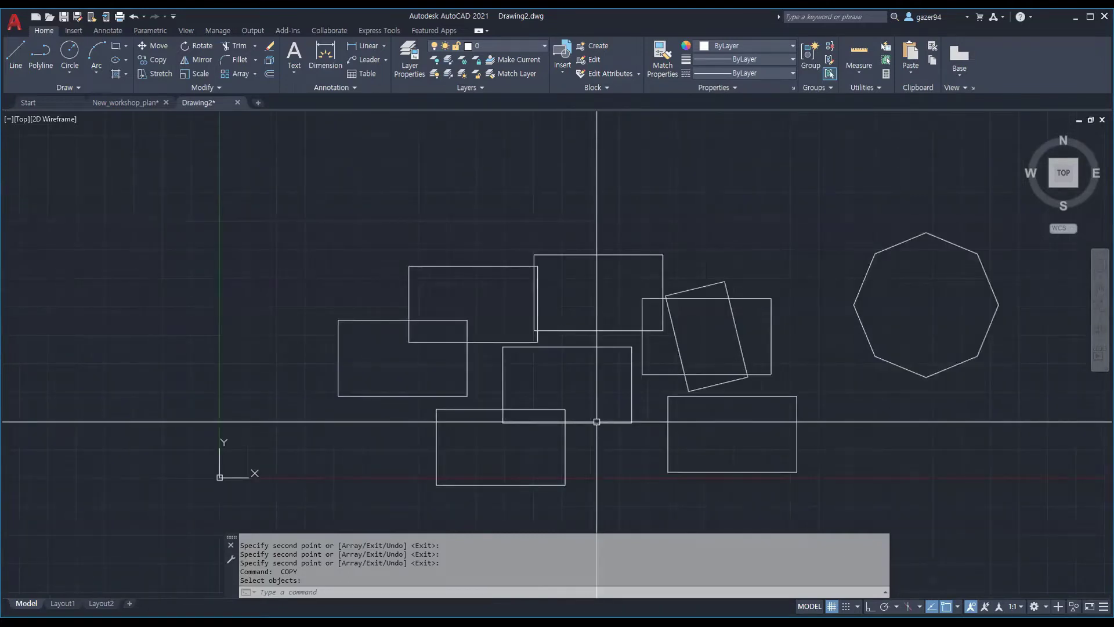
Step: Undo the multiple copies of the horizontal rectangle
{"action": "key", "text": "ctrl+z"}
{"action": "key", "text": "ctrl+z"}
{"action": "key", "text": "ctrl+z"}
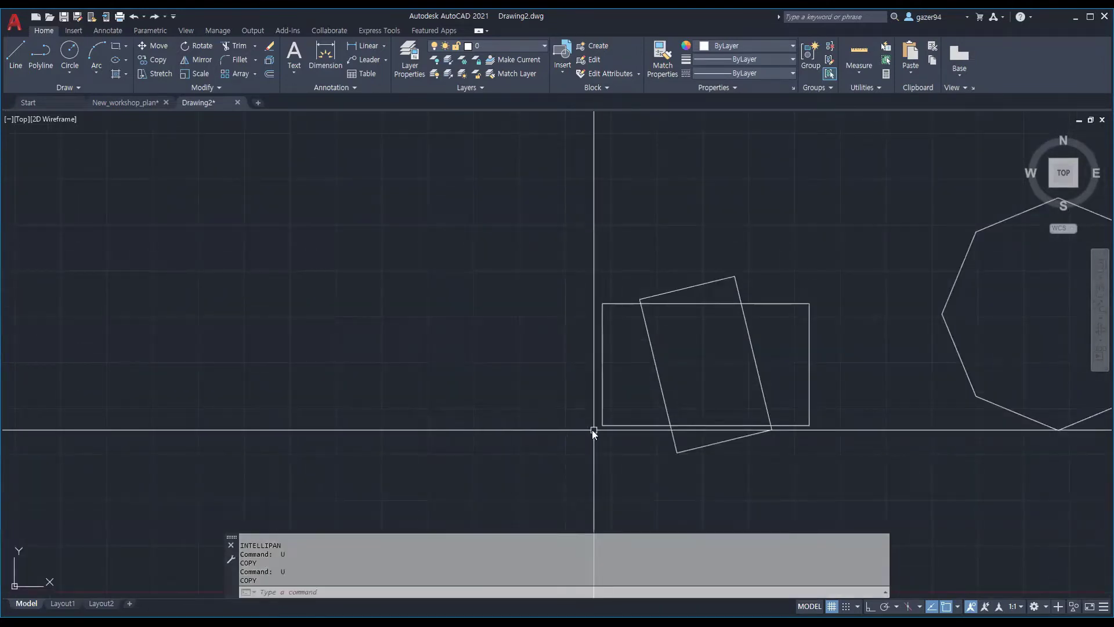
Step: Copy the horizontal rectangle once to the empty area on its left, trying the Multiple option and keeping the copy mode at Single
{"action": "type", "text": "co"}
{"action": "key", "text": "Return"}
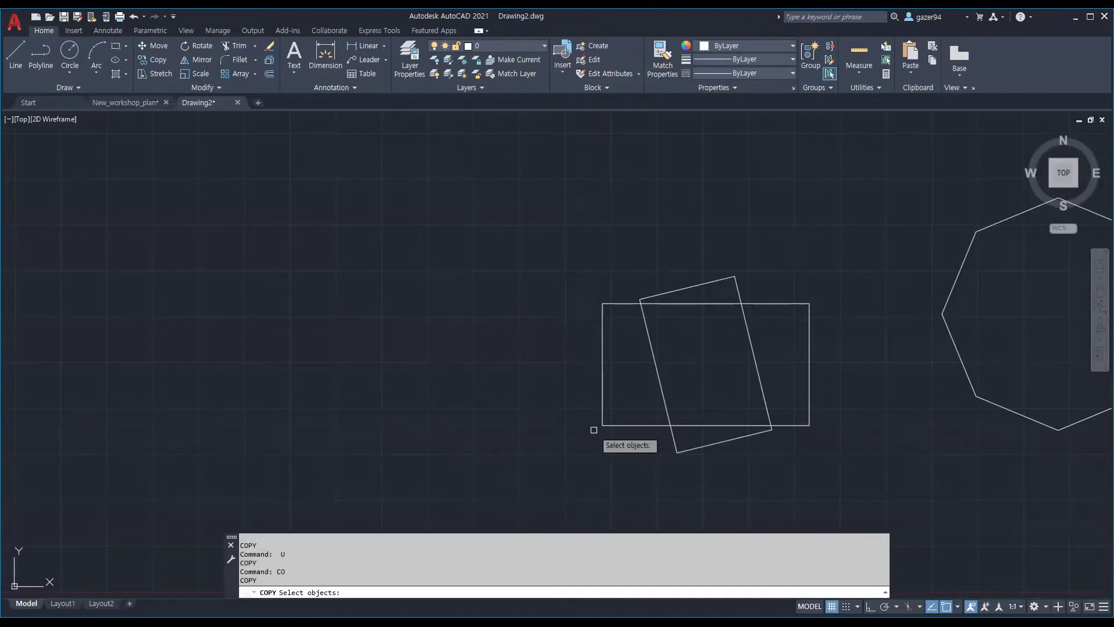
{"action": "left_click", "coordinate": [602, 422]}
{"action": "key", "text": "Return"}
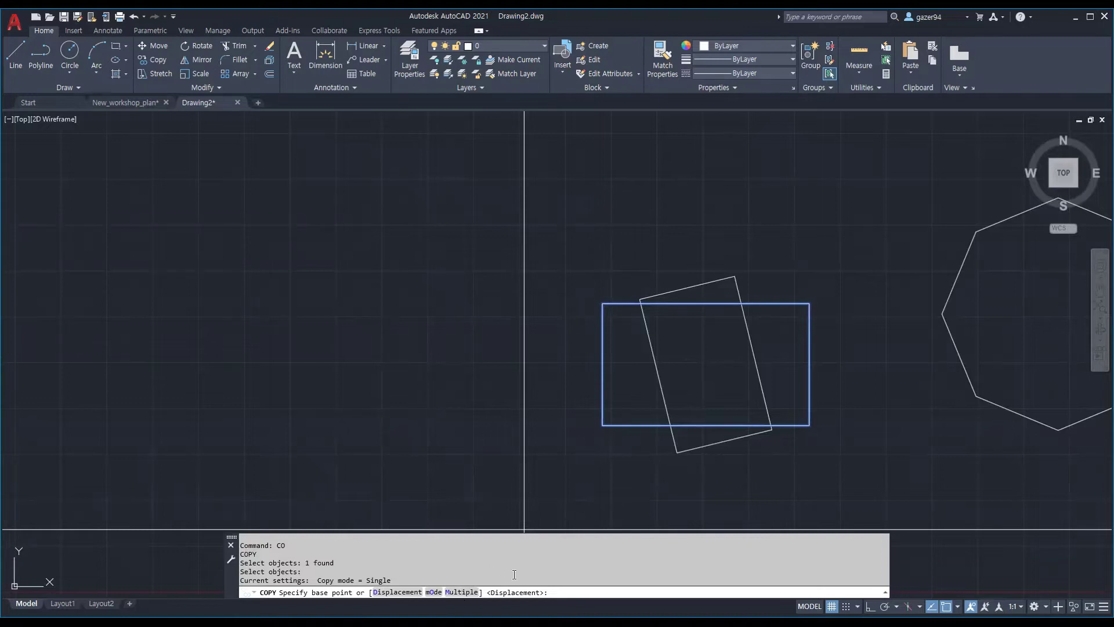
{"action": "type", "text": "m"}
{"action": "key", "text": "Return"}
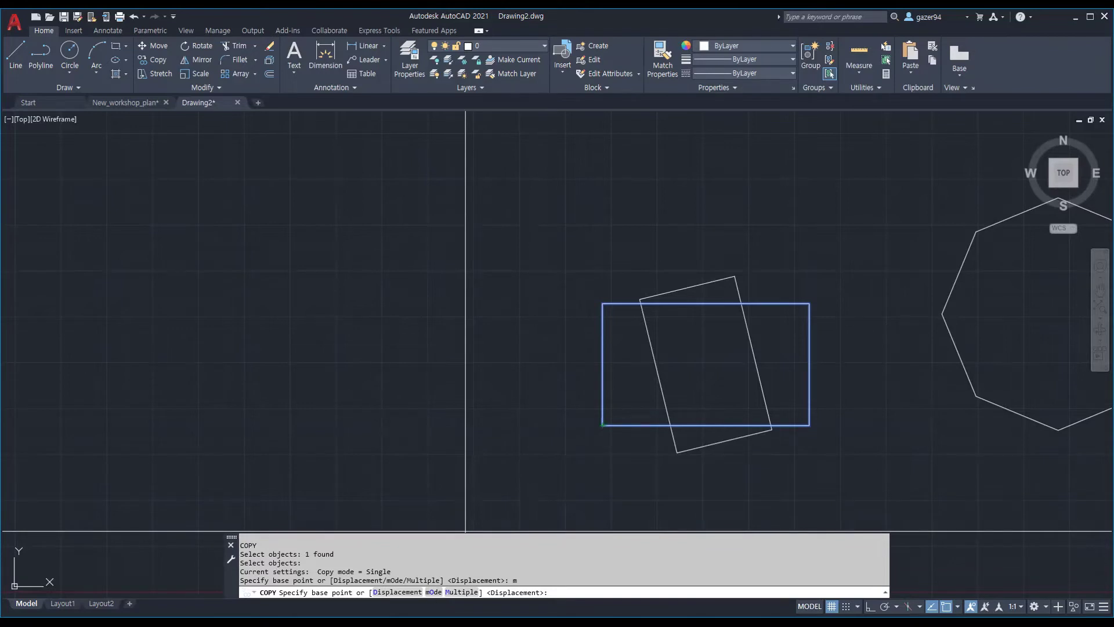
{"action": "type", "text": "o"}
{"action": "key", "text": "Return"}
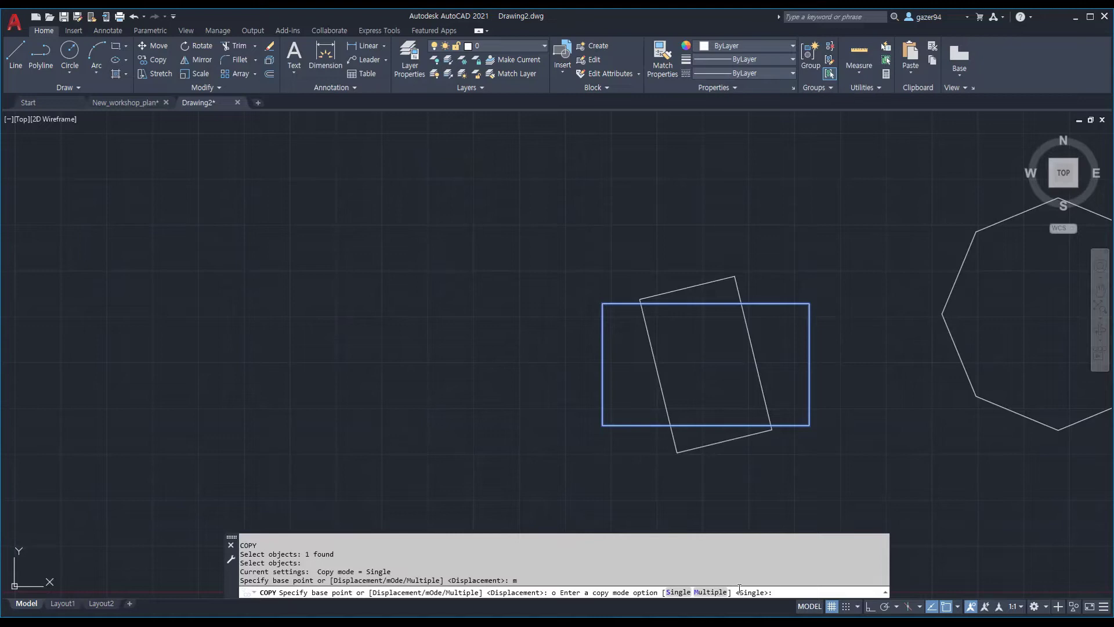
{"action": "key", "text": "Return"}
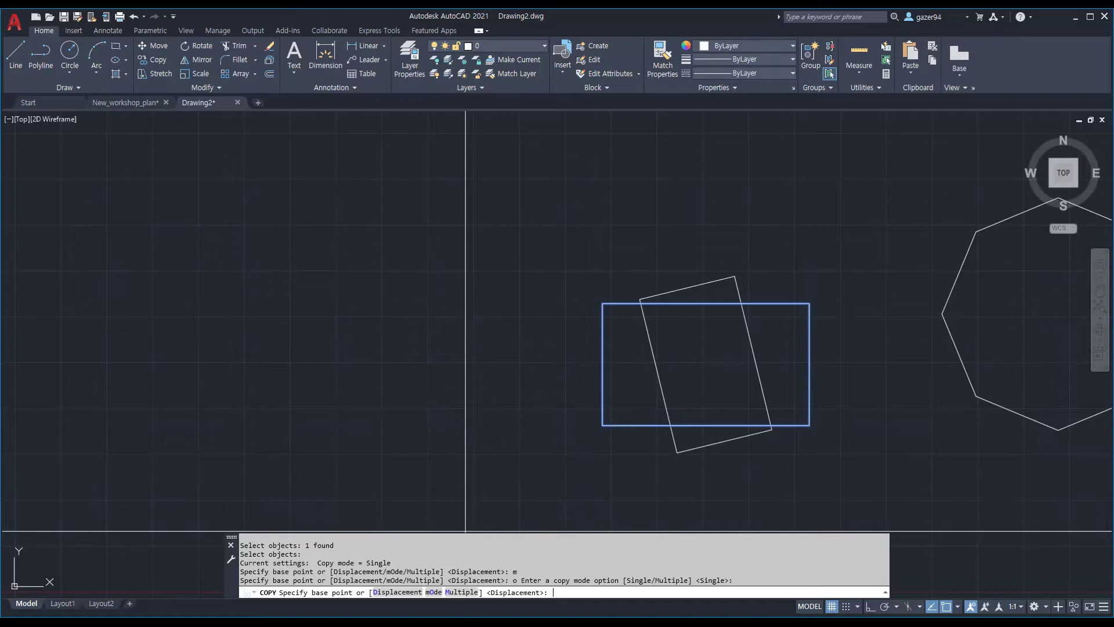
{"action": "left_click", "coordinate": [556, 531]}
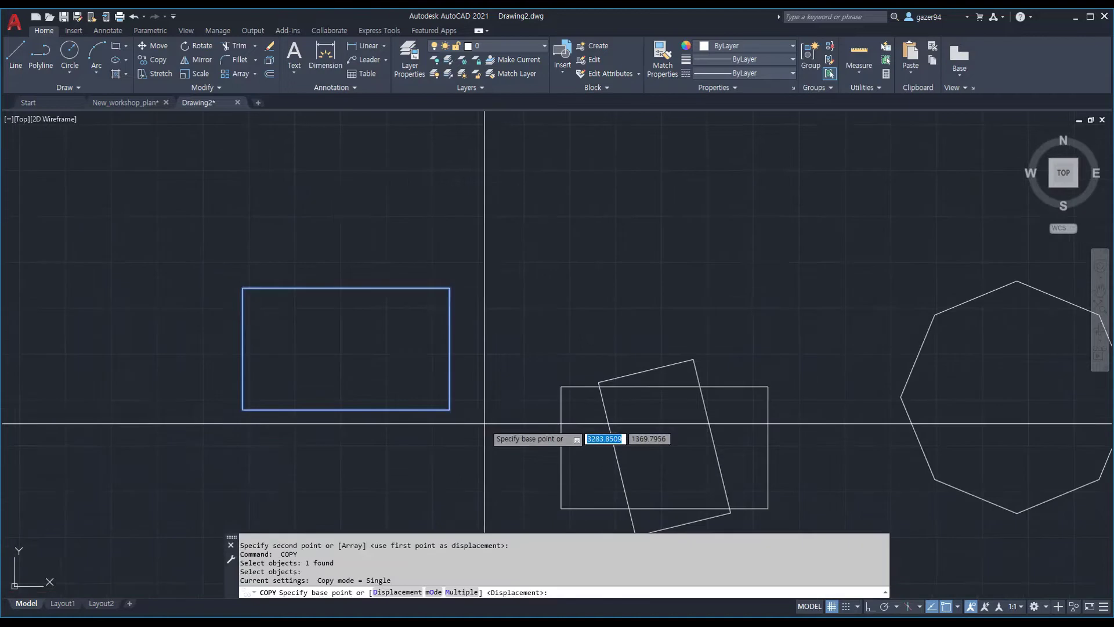
Step: Copy the standalone rectangle from its lower-right corner as a rising diagonal array of 9 overlapping items
{"action": "left_click", "coordinate": [449, 410]}
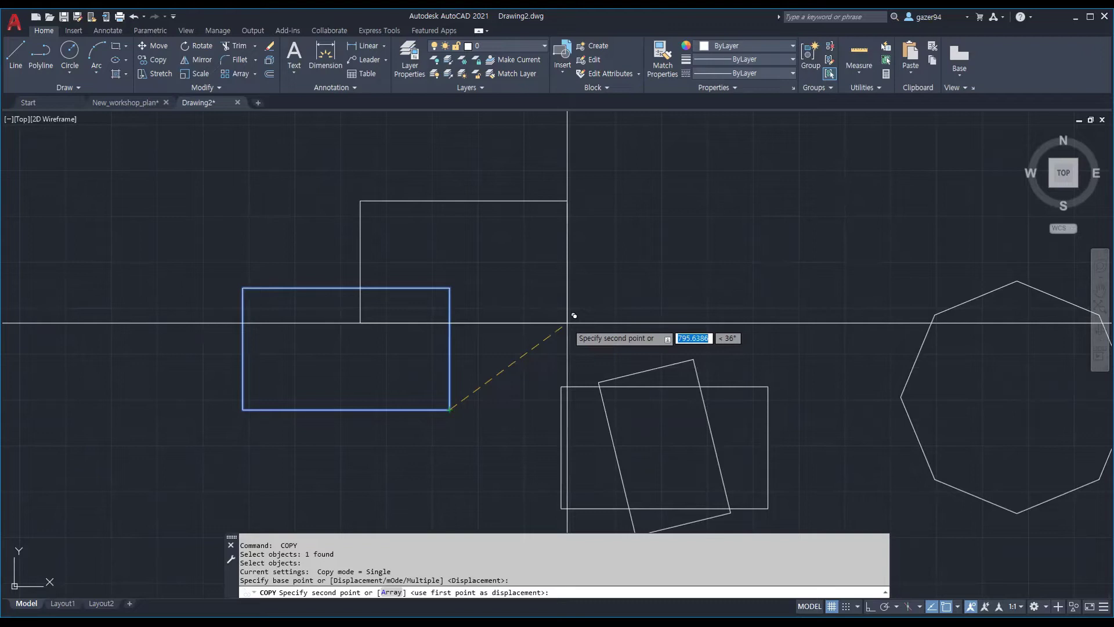
{"action": "type", "text": "a"}
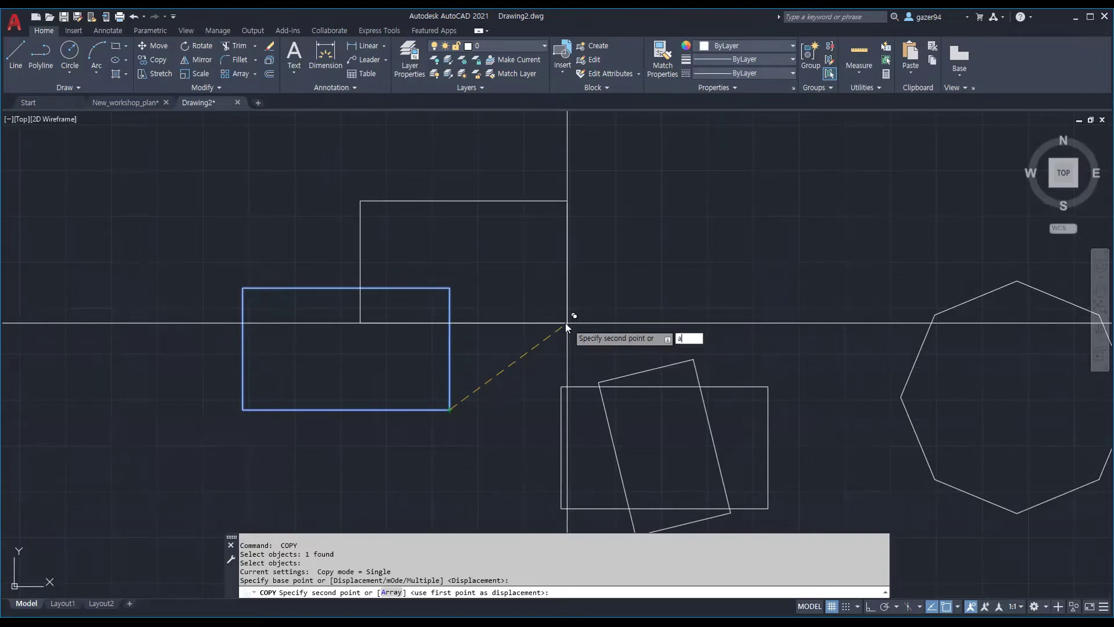
{"action": "key", "text": "Return"}
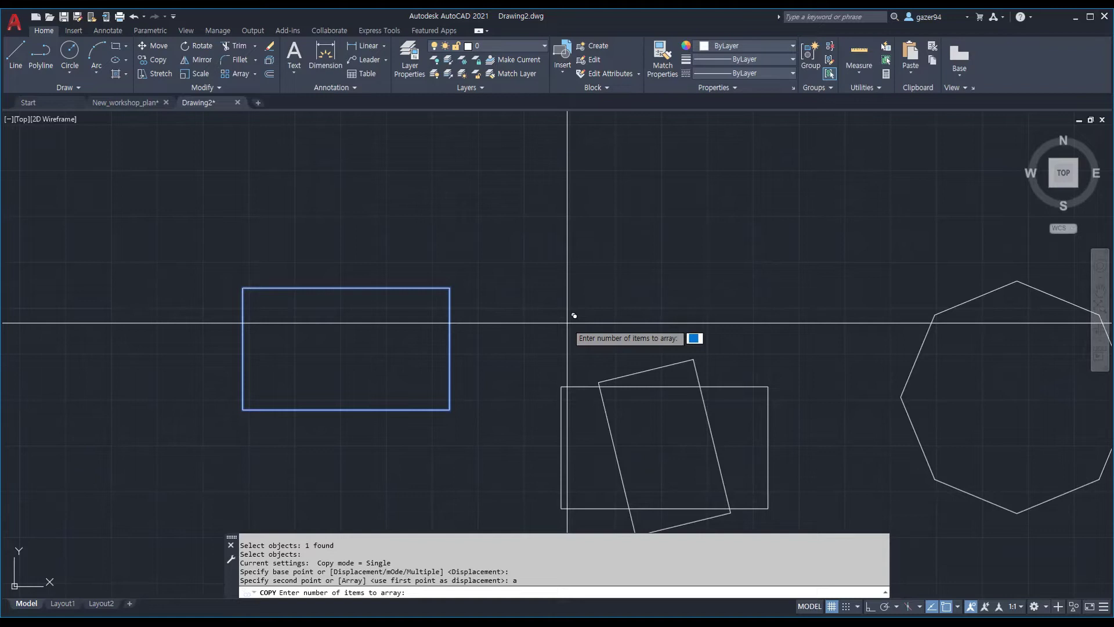
{"action": "type", "text": "9"}
{"action": "key", "text": "Return"}
{"action": "scroll", "coordinate": [412, 454], "scroll_direction": "down", "scroll_amount": 4}
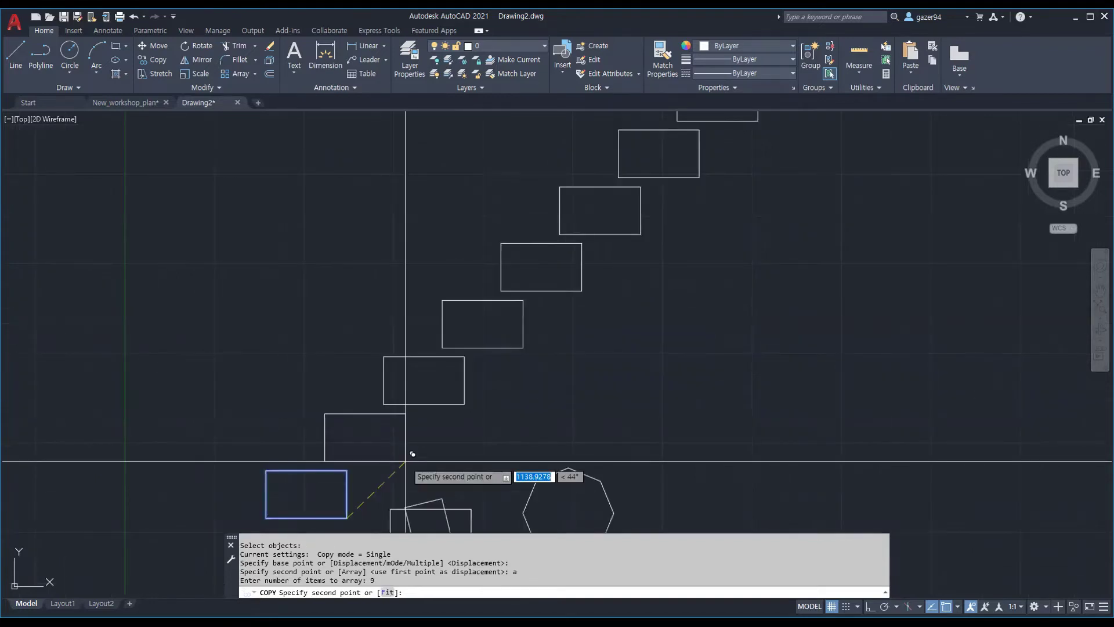
{"action": "left_click", "coordinate": [387, 485]}
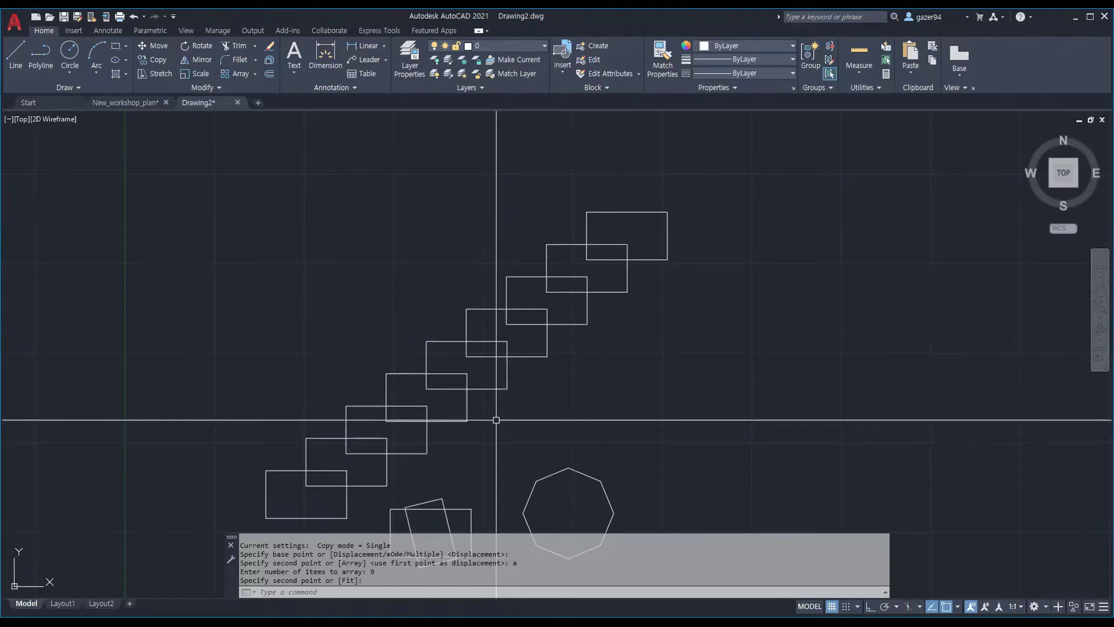
Step: Leave the repeated Copy command and undo the diagonal array of rectangles
{"action": "key", "text": "Return"}
{"action": "key", "text": "Escape"}
{"action": "type", "text": "u"}
{"action": "key", "text": "Return"}
{"action": "type", "text": "u"}
{"action": "key", "text": "Return"}
{"action": "scroll", "coordinate": [496, 419], "scroll_direction": "down", "scroll_amount": 3}
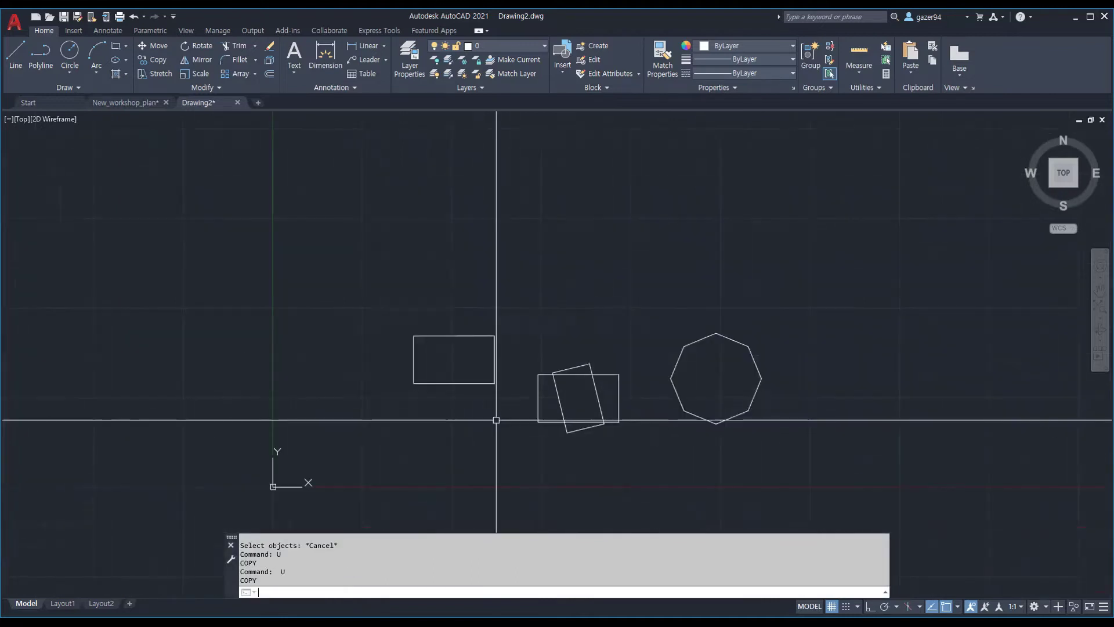
{"action": "middle_click_drag", "start_coordinate": [497, 420], "coordinate": [424, 493]}
{"action": "scroll", "coordinate": [426, 459], "scroll_direction": "up", "scroll_amount": 4}
{"action": "middle_click_drag", "start_coordinate": [508, 356], "coordinate": [468, 406]}
{"action": "scroll", "coordinate": [468, 406], "scroll_direction": "down", "scroll_amount": 4}
{"action": "mouse_move", "coordinate": [520, 379]}
{"action": "middle_mouse_down"}
{"action": "mouse_move", "coordinate": [469, 406]}
{"action": "mouse_move", "coordinate": [423, 460]}
{"action": "mouse_move", "coordinate": [404, 426]}
{"action": "middle_mouse_up"}
{"action": "scroll", "coordinate": [451, 423], "scroll_direction": "up", "scroll_amount": 2}
{"action": "scroll", "coordinate": [423, 460], "scroll_direction": "down", "scroll_amount": 2}
{"action": "scroll", "coordinate": [445, 443], "scroll_direction": "down", "scroll_amount": 2}
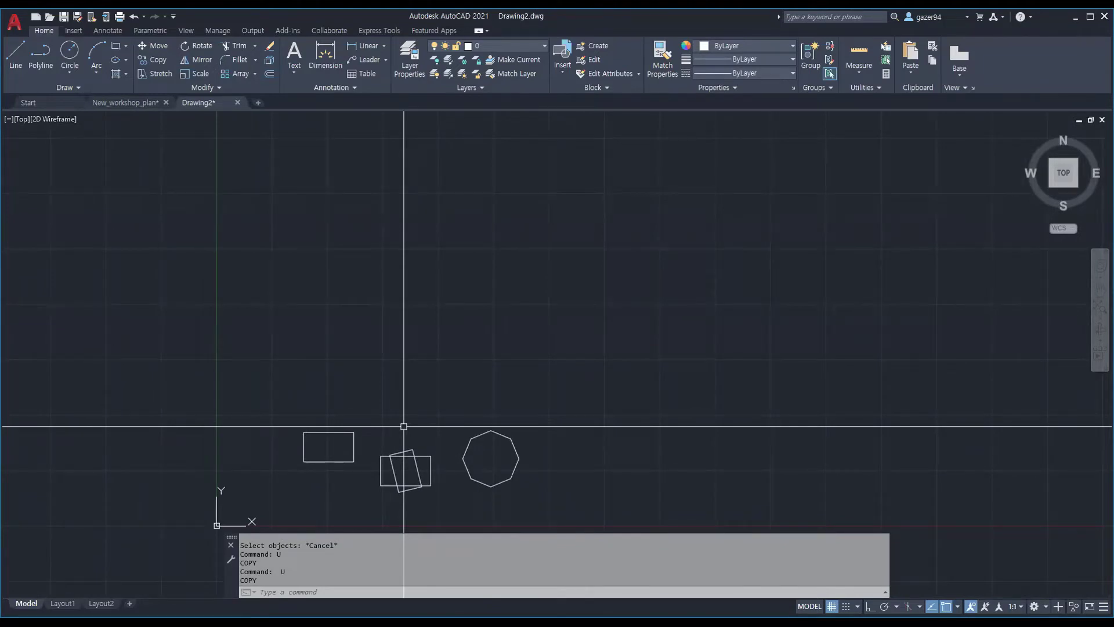
{"action": "type", "text": "cc"}
{"action": "key", "text": "space"}
{"action": "key", "text": "Escape"}
{"action": "key", "text": "Escape"}
Step: Start copying the standalone rectangle from its lower-right corner as an array of 9 items
{"action": "type", "text": "co"}
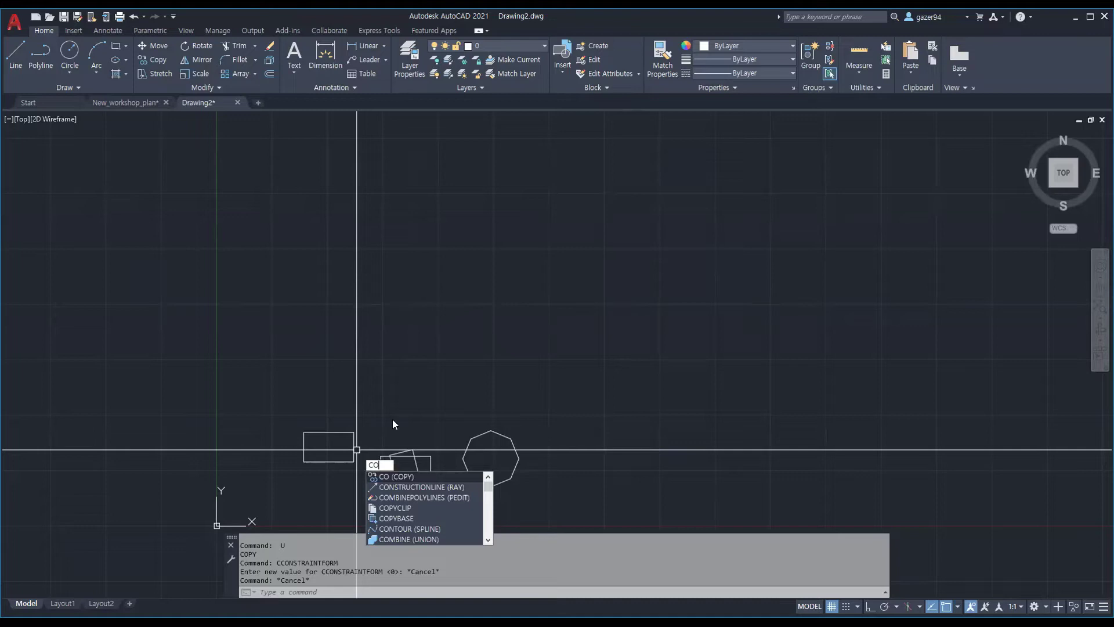
{"action": "key", "text": "Return"}
{"action": "type", "text": "c"}
{"action": "key", "text": "Return"}
{"action": "key", "text": "Return"}
{"action": "left_click", "coordinate": [354, 462]}
{"action": "type", "text": "a"}
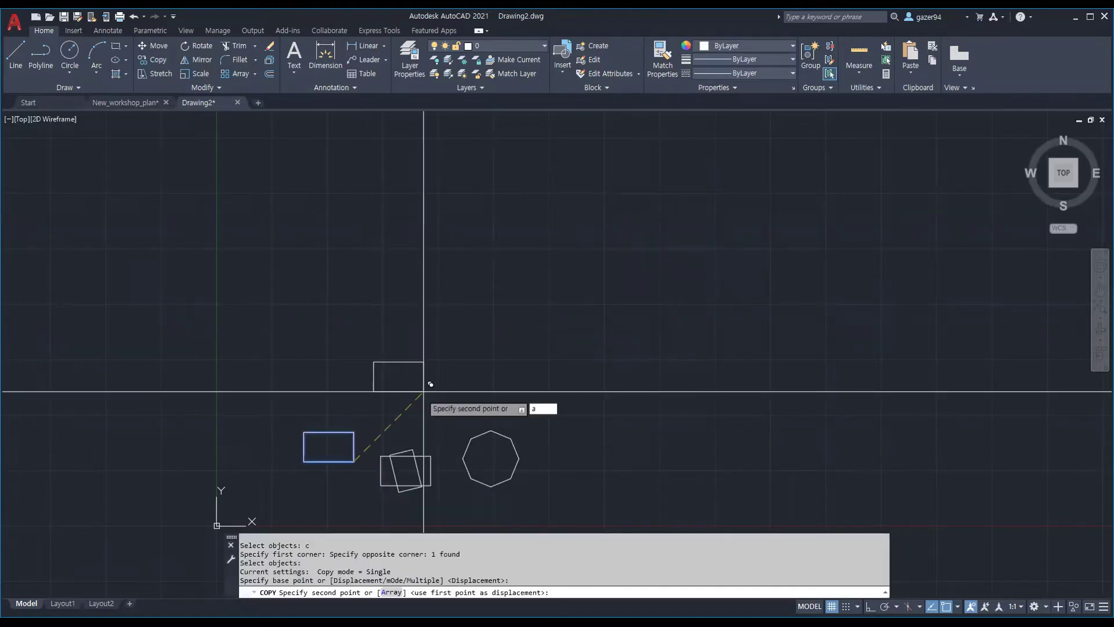
{"action": "key", "text": "Return"}
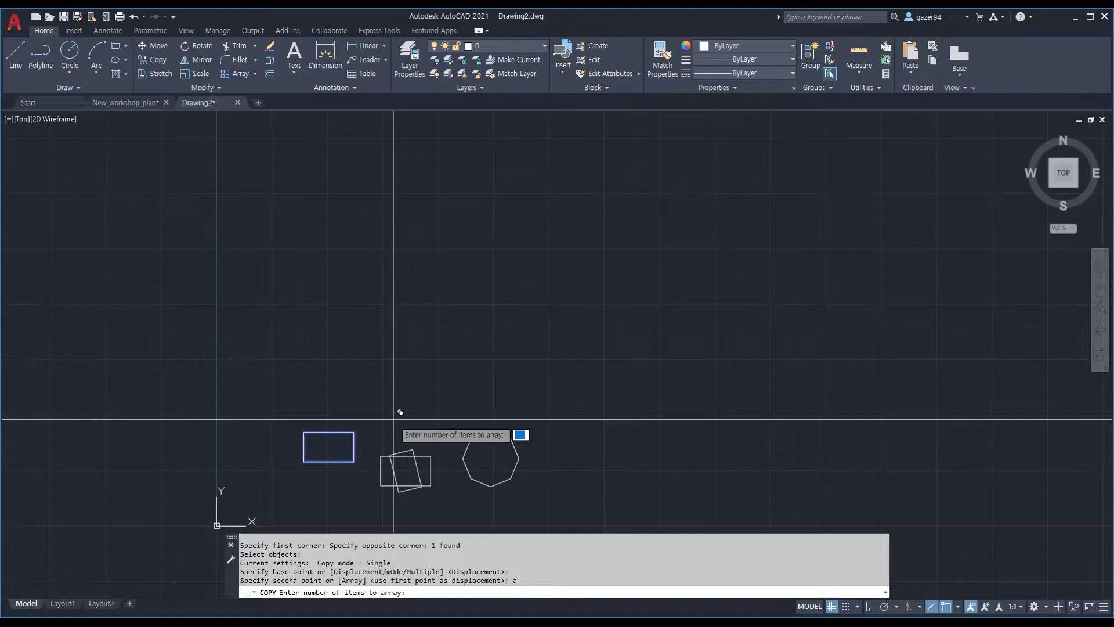
{"action": "type", "text": "9"}
{"action": "key", "text": "Return"}
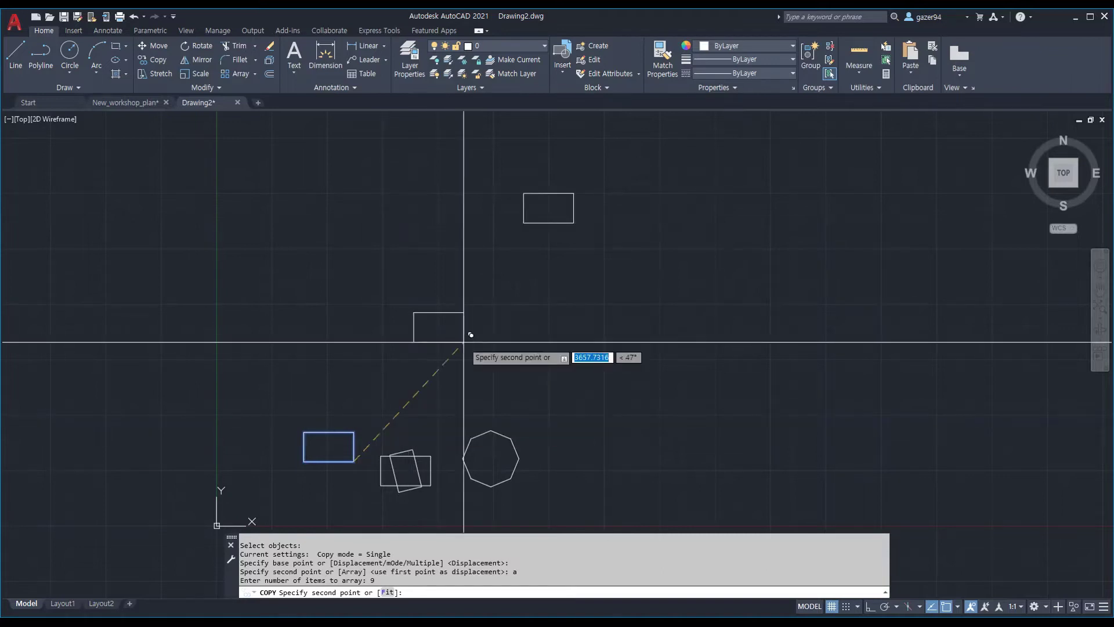
Step: Use the Fit option to spread the array diagonally up to an end point above and beyond the octagon
{"action": "type", "text": "f"}
{"action": "key", "text": "Return"}
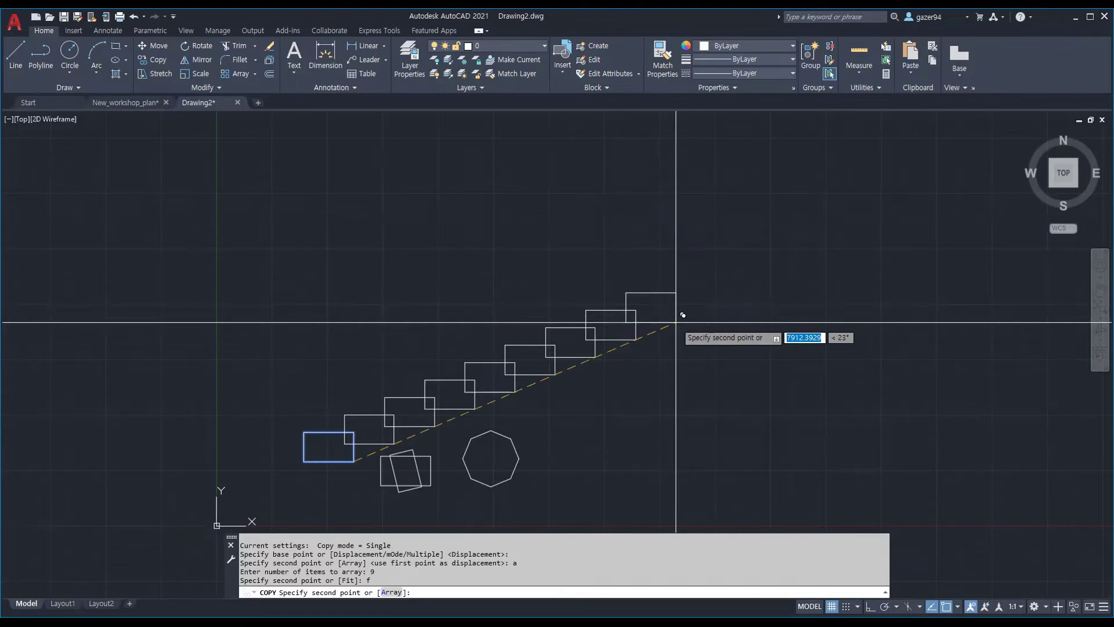
{"action": "left_click", "coordinate": [624, 302]}
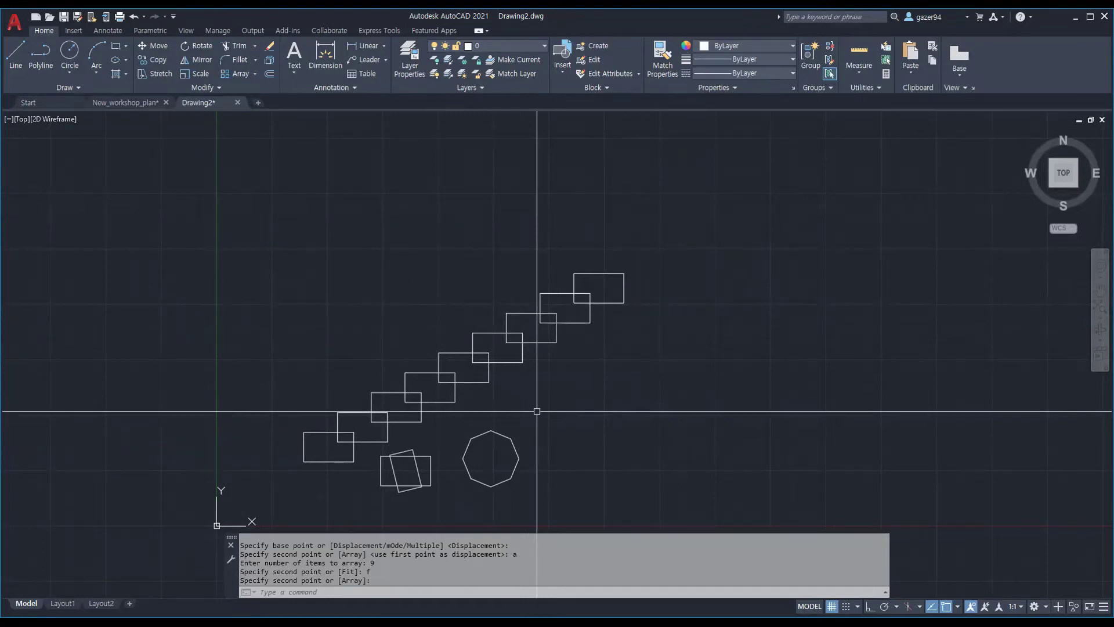
{"action": "scroll", "coordinate": [537, 411], "scroll_direction": "up", "scroll_amount": 2}
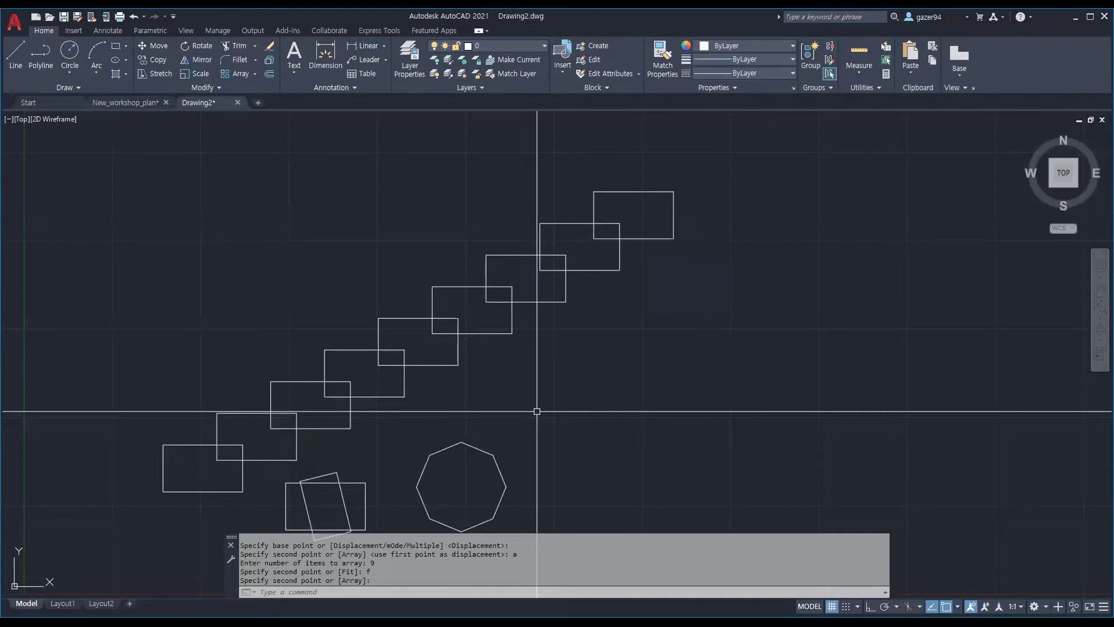
Step: Undo the fitted array so only the standalone rectangle is left beside the overlapping rectangles
{"action": "key", "text": "Return"}
{"action": "type", "text": "u"}
{"action": "key", "text": "Return"}
{"action": "type", "text": "u"}
{"action": "key", "text": "Return"}
Step: Explode the standalone rectangle into separate lines and erase its bottom and right sides
{"action": "scroll", "coordinate": [338, 462], "scroll_direction": "up", "scroll_amount": 2}
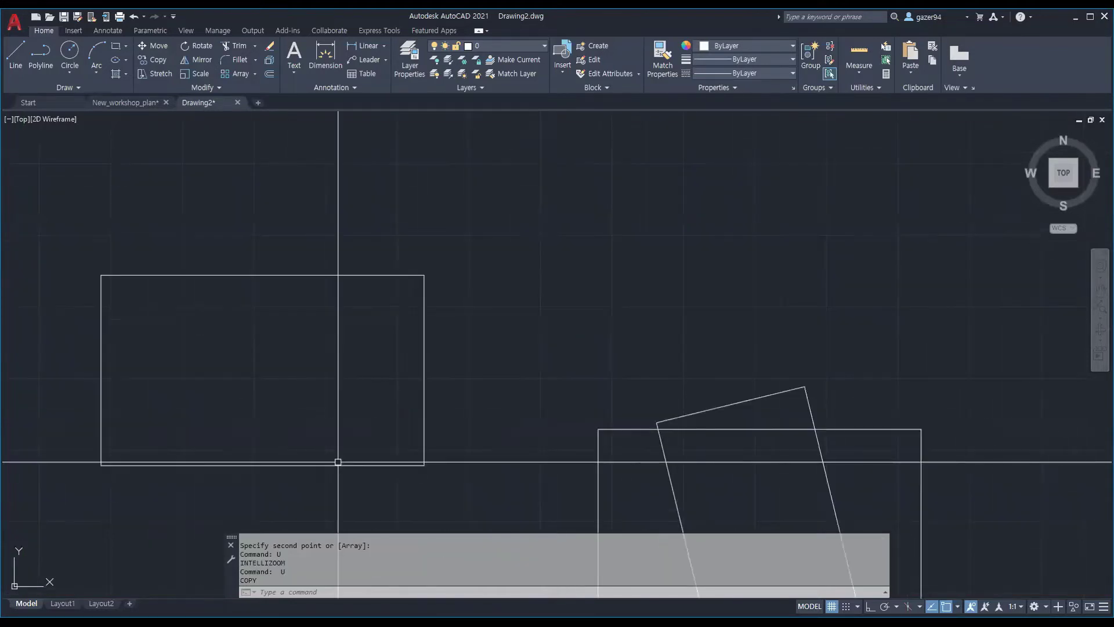
{"action": "type", "text": "explo"}
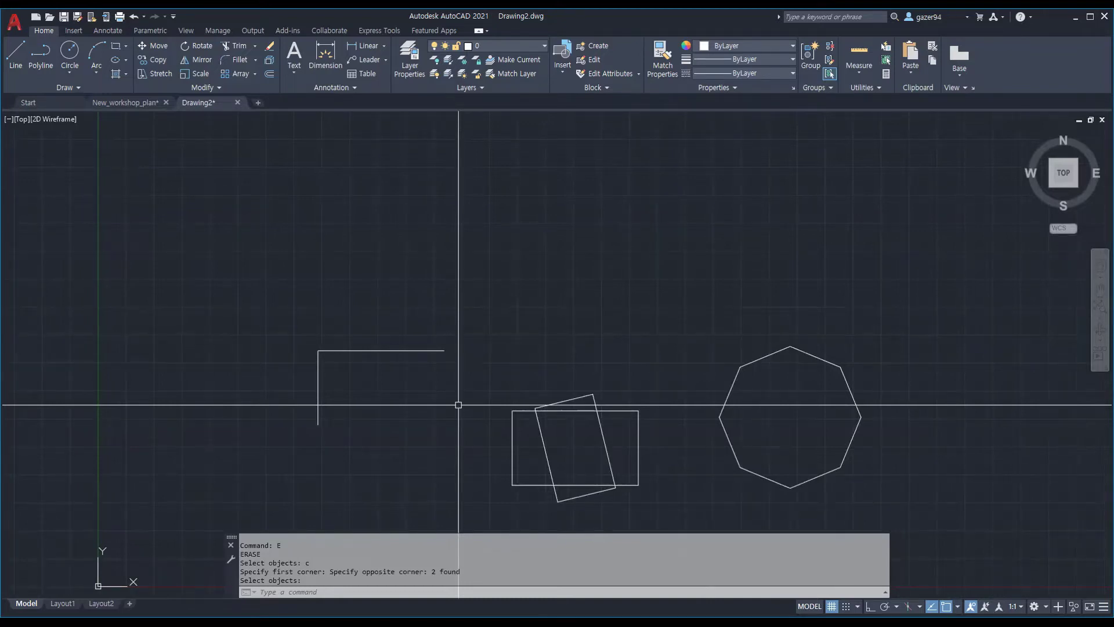
Step: Join the remaining left and top lines of the exploded rectangle into one polyline and check that they select together
{"action": "key", "text": "Return"}
{"action": "key", "text": "Return"}
{"action": "left_click", "coordinate": [353, 350]}
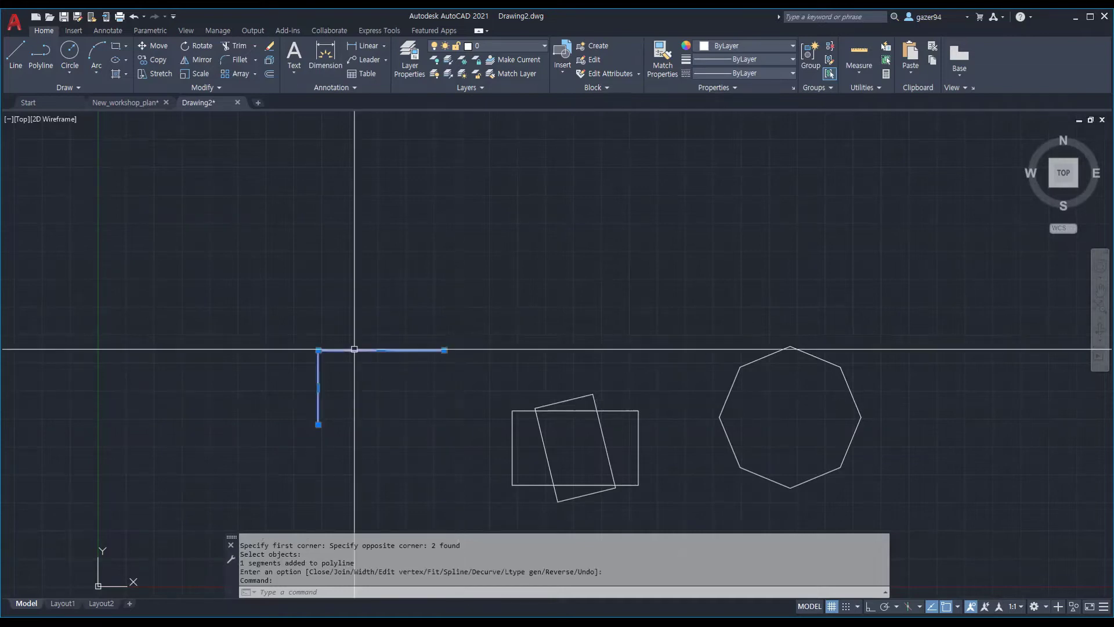
{"action": "key", "text": "Escape"}
{"action": "left_click", "coordinate": [384, 350]}
{"action": "key", "text": "Escape"}
{"action": "scroll", "coordinate": [361, 433], "scroll_direction": "down", "scroll_amount": 2}
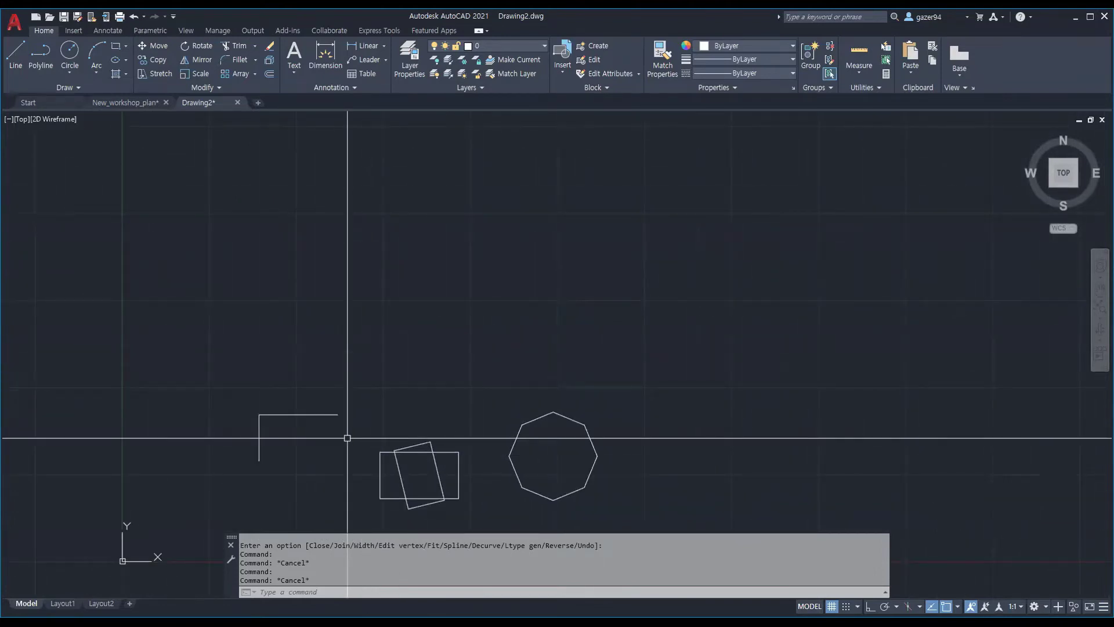
Step: Copy the L-shaped polyline as an array of 9 items, from its lower end to the right end of its top segment
{"action": "type", "text": "co"}
{"action": "key", "text": "Return"}
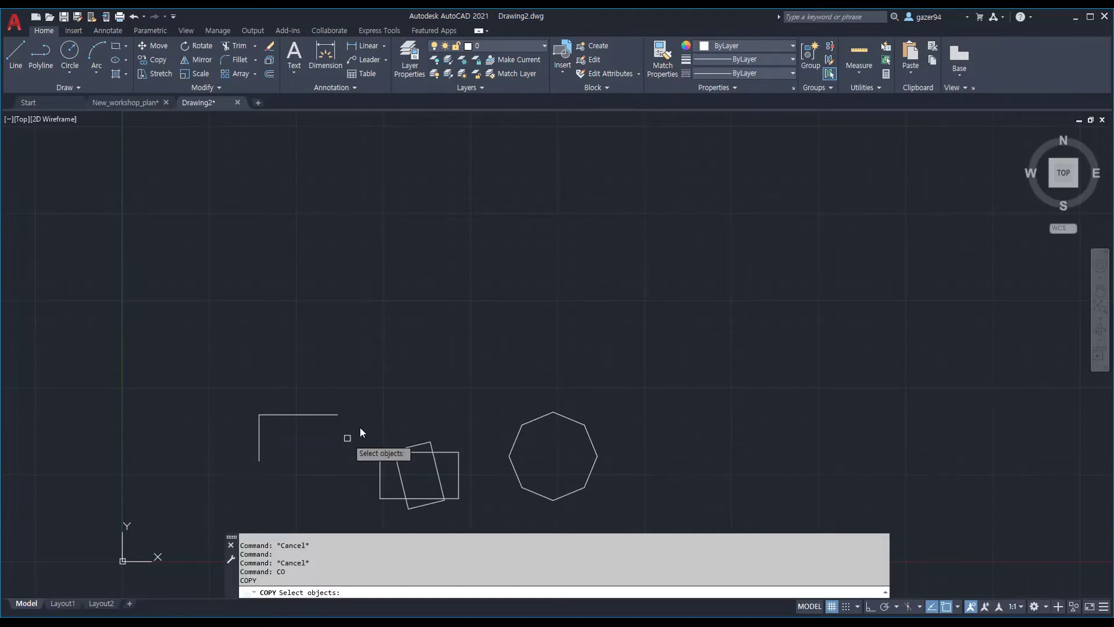
{"action": "type", "text": "9"}
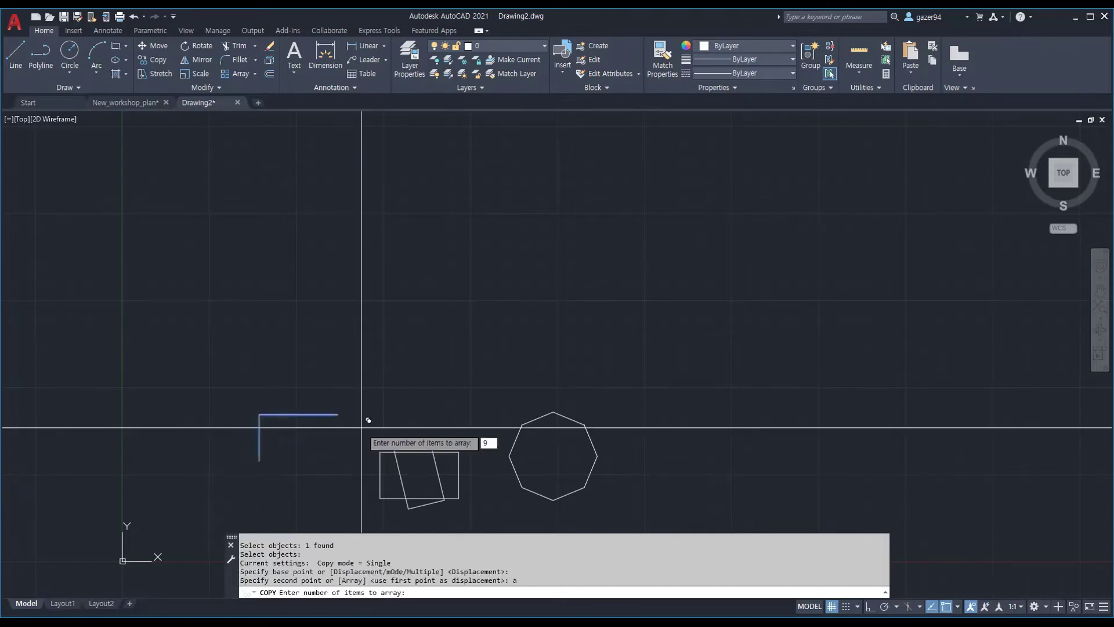
{"action": "key", "text": "Return"}
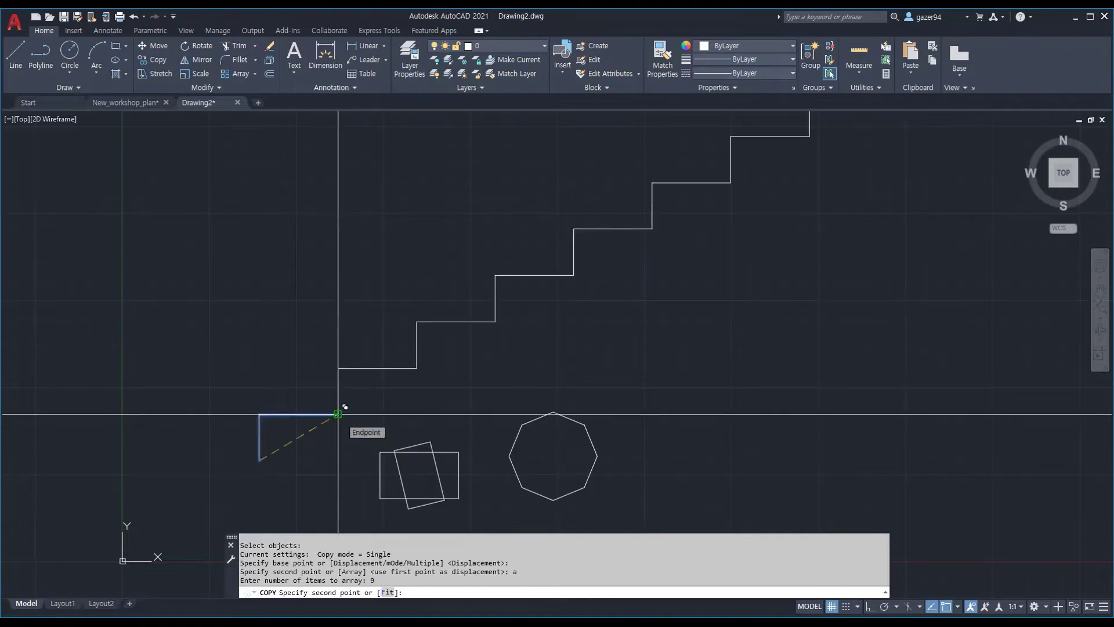
{"action": "left_click", "coordinate": [338, 414]}
{"action": "scroll", "coordinate": [380, 417], "scroll_direction": "down", "scroll_amount": 3}
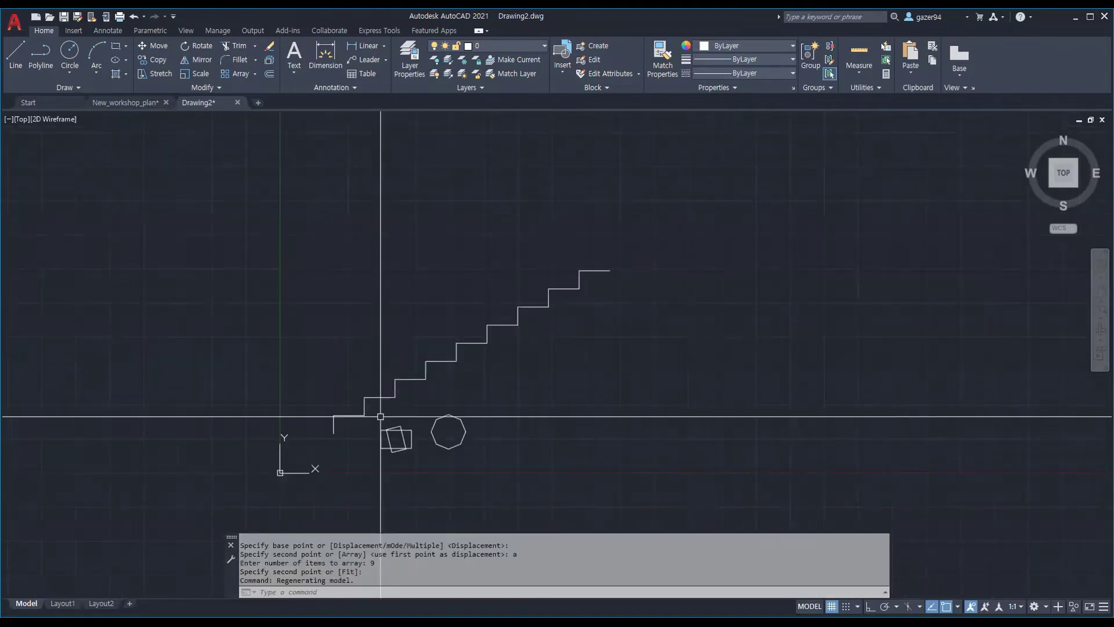
Step: Examine the staircase of arrayed copies from the bottom step to the top one, and undo the array
{"action": "scroll", "coordinate": [380, 416], "scroll_direction": "up", "scroll_amount": 3}
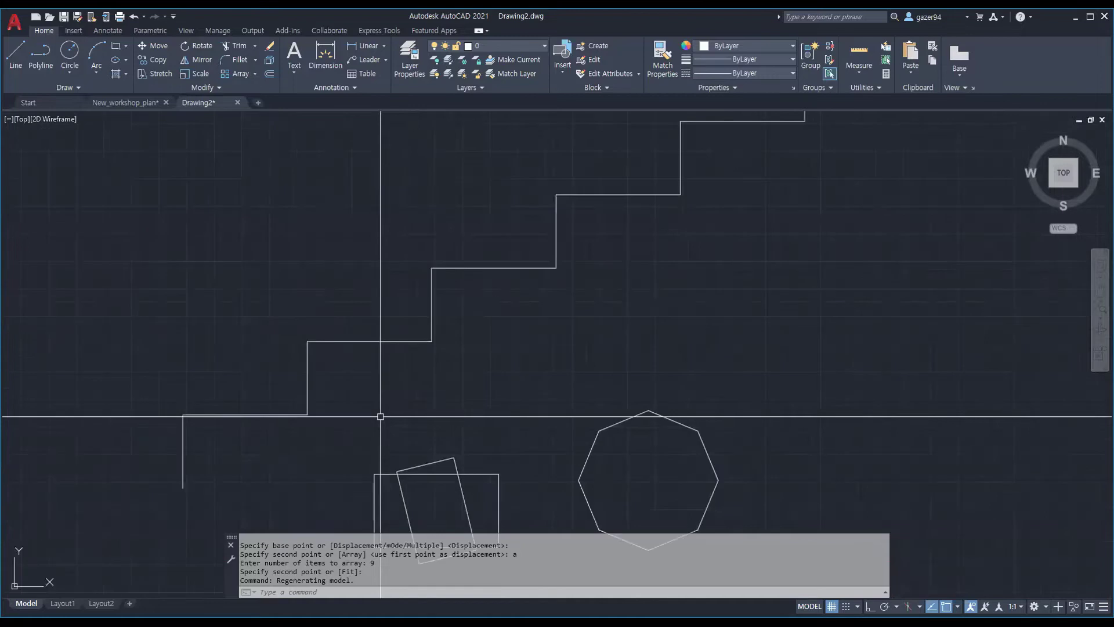
{"action": "scroll", "coordinate": [485, 381], "scroll_direction": "up", "scroll_amount": 1}
{"action": "scroll", "coordinate": [437, 431], "scroll_direction": "down", "scroll_amount": 2}
{"action": "middle_click_drag", "start_coordinate": [551, 371], "coordinate": [511, 393]}
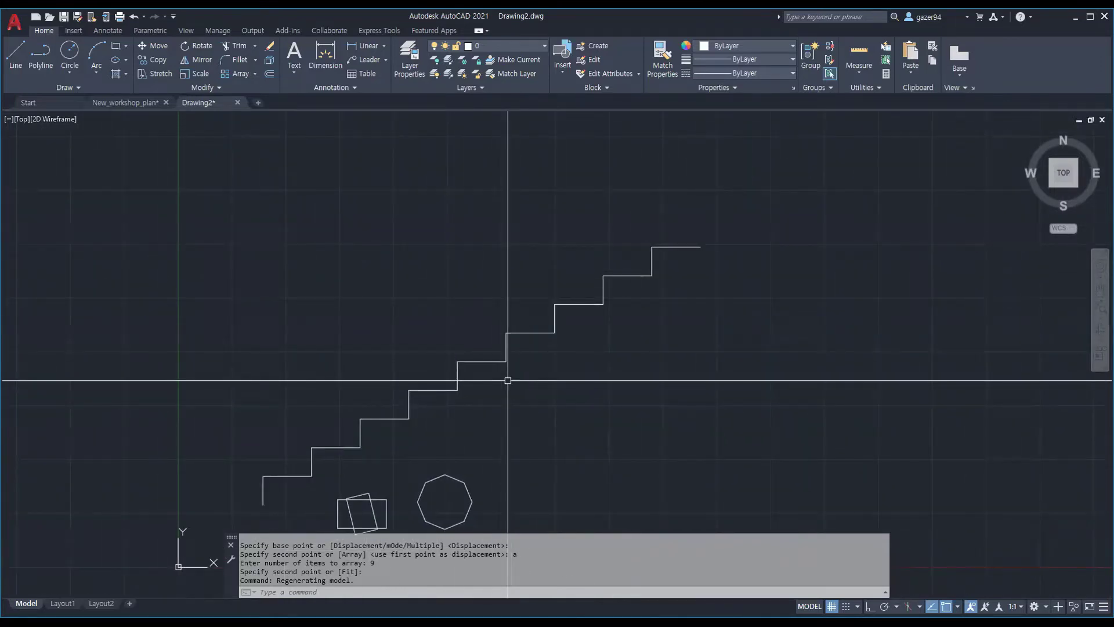
{"action": "scroll", "coordinate": [253, 506], "scroll_direction": "up", "scroll_amount": 5}
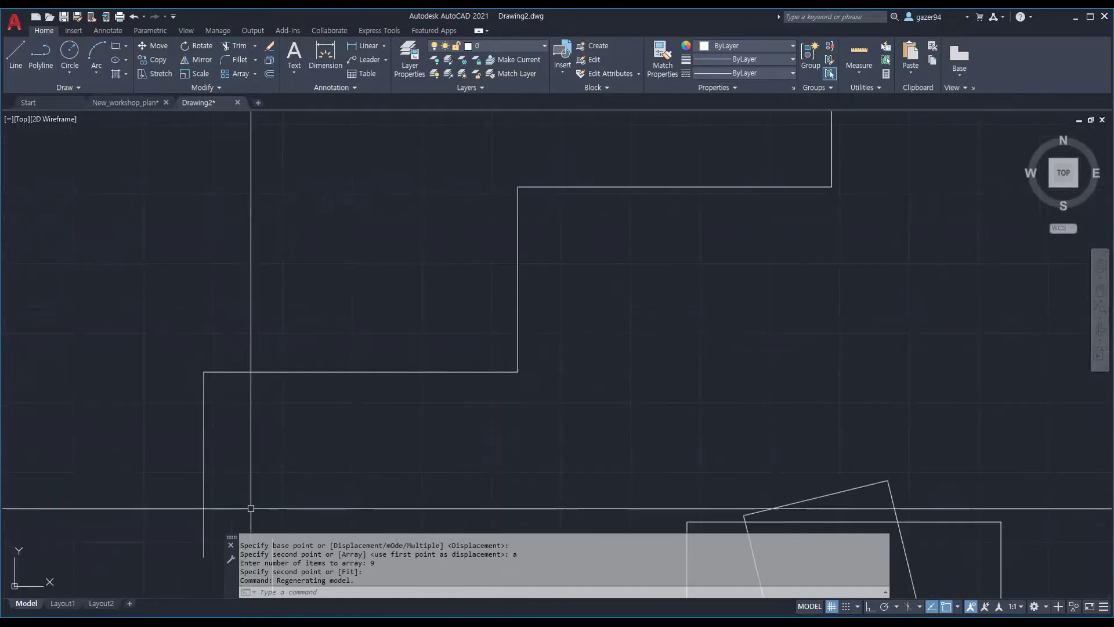
{"action": "scroll", "coordinate": [392, 406], "scroll_direction": "down", "scroll_amount": 5}
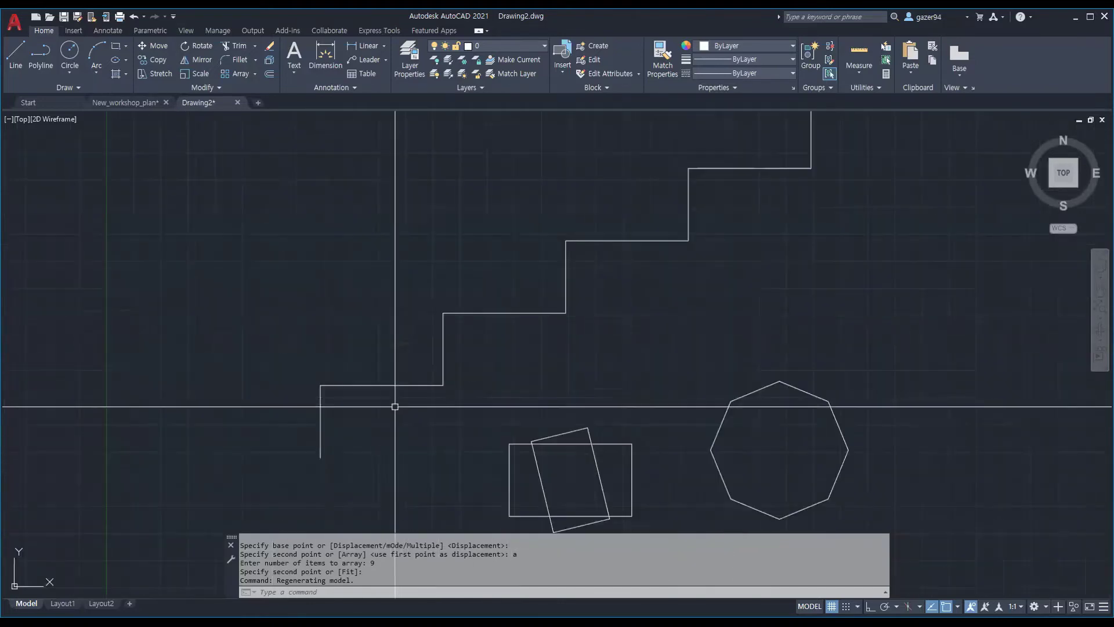
{"action": "scroll", "coordinate": [518, 379], "scroll_direction": "up", "scroll_amount": 2}
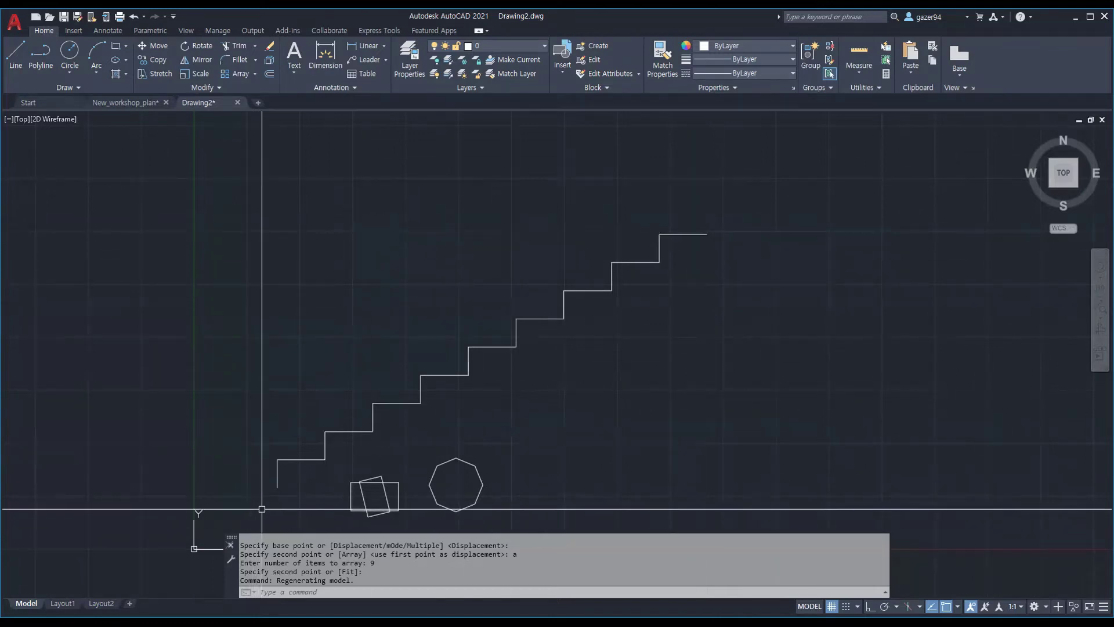
{"action": "scroll", "coordinate": [301, 496], "scroll_direction": "up", "scroll_amount": 2}
{"action": "scroll", "coordinate": [303, 494], "scroll_direction": "down", "scroll_amount": 2}
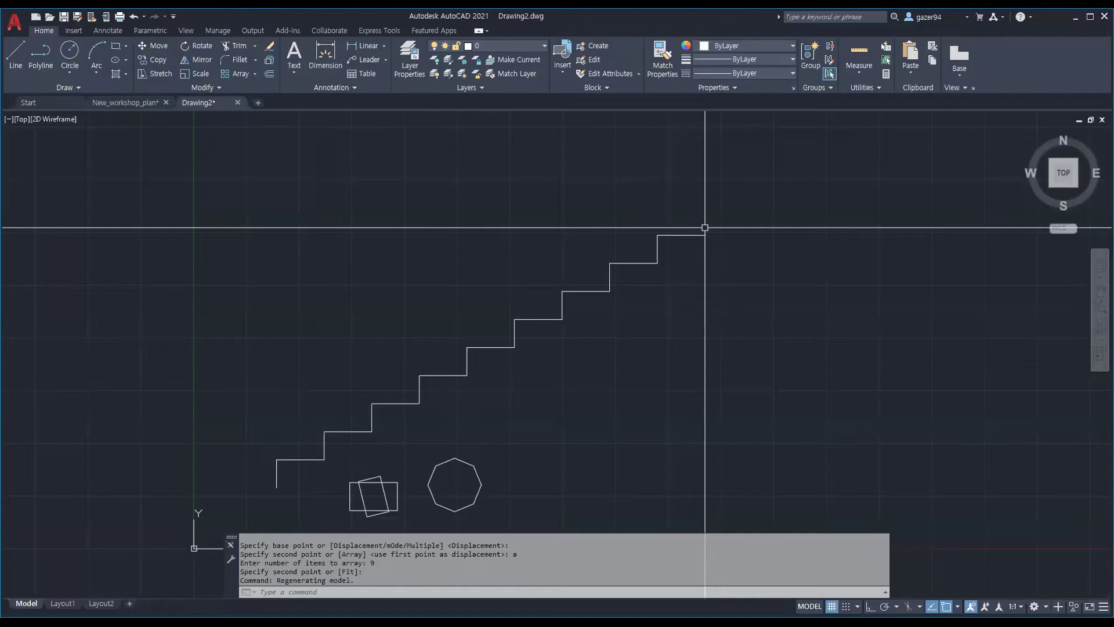
{"action": "key", "text": "ctrl+z"}
{"action": "key", "text": "ctrl+z"}
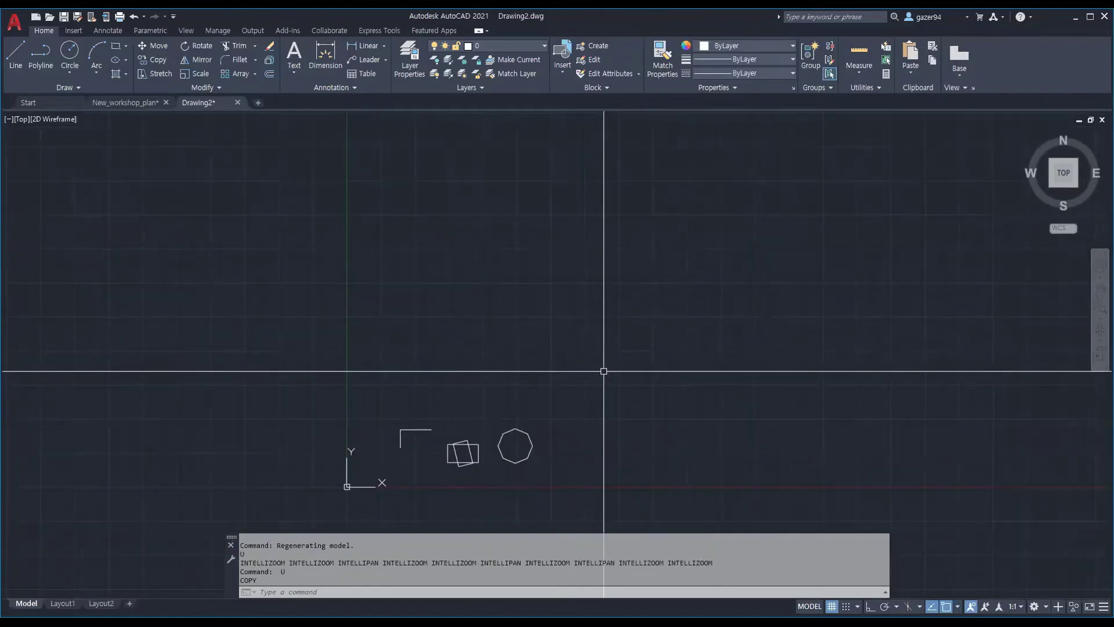
Step: Draw a vertical line about 2966 units long above and to the right of the octagon, with Ortho on
{"action": "key", "text": "l"}
{"action": "key", "text": "Return"}
{"action": "left_click", "coordinate": [622, 228]}
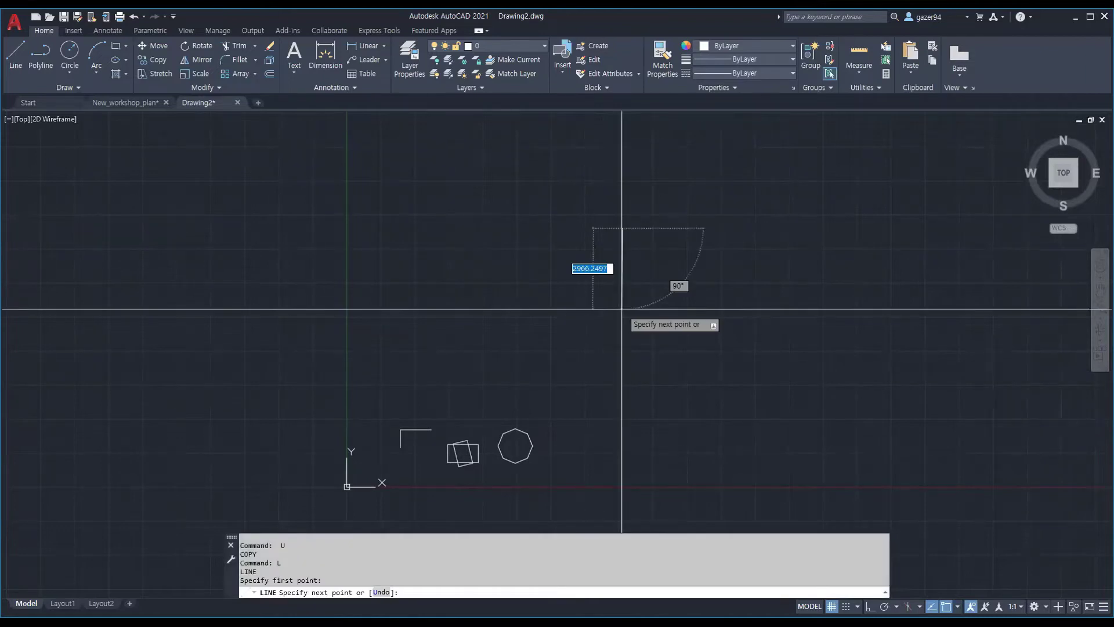
{"action": "key", "text": "F8"}
{"action": "left_click", "coordinate": [622, 310]}
{"action": "key", "text": "Return"}
Step: Copy the L-shaped polyline as an array of 8 items with Fit, ending at the vertical line's lower end, and erase the topmost copy
{"action": "scroll", "coordinate": [510, 429], "scroll_direction": "up", "scroll_amount": 4}
{"action": "middle_click_drag", "start_coordinate": [510, 429], "coordinate": [418, 481]}
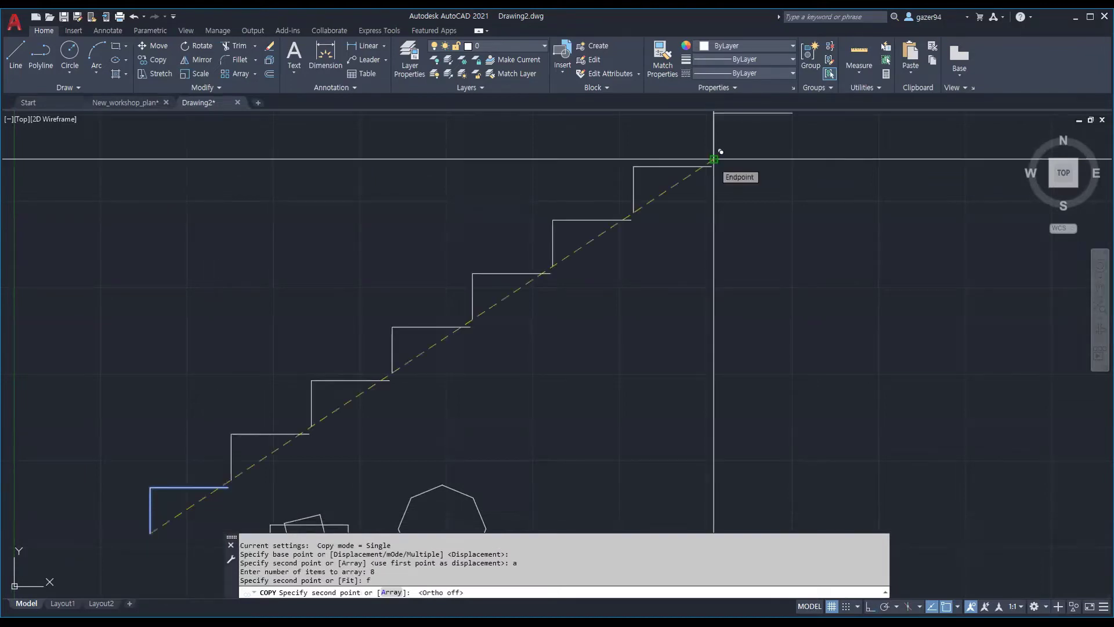
{"action": "left_click", "coordinate": [714, 159]}
{"action": "scroll", "coordinate": [684, 279], "scroll_direction": "down", "scroll_amount": 2}
{"action": "middle_click_drag", "start_coordinate": [685, 278], "coordinate": [598, 377]}
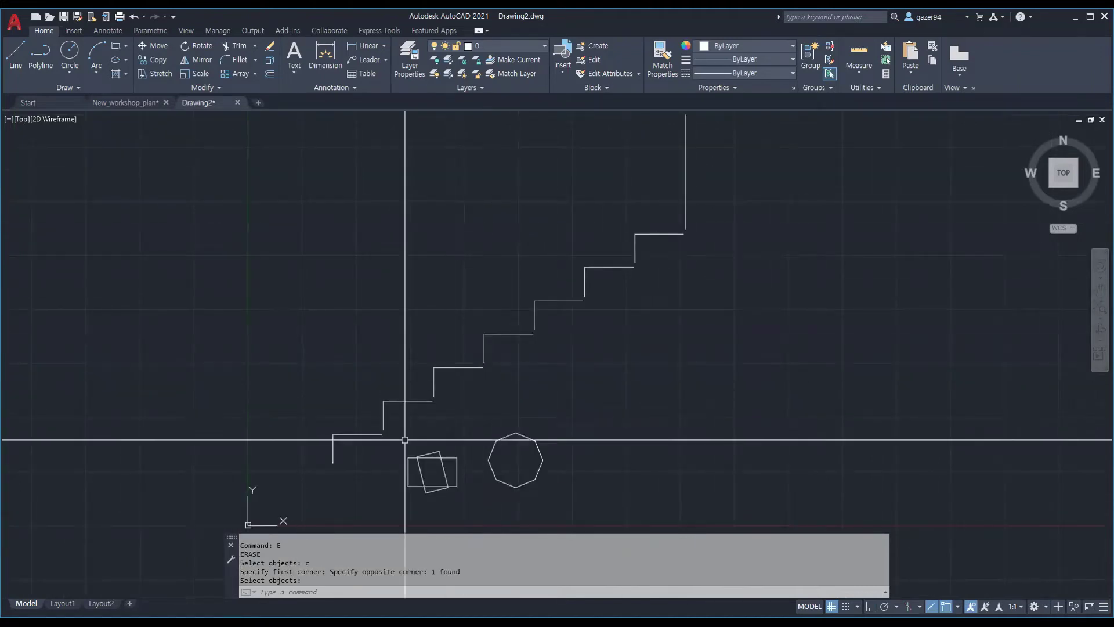
{"action": "scroll", "coordinate": [405, 440], "scroll_direction": "up", "scroll_amount": 2}
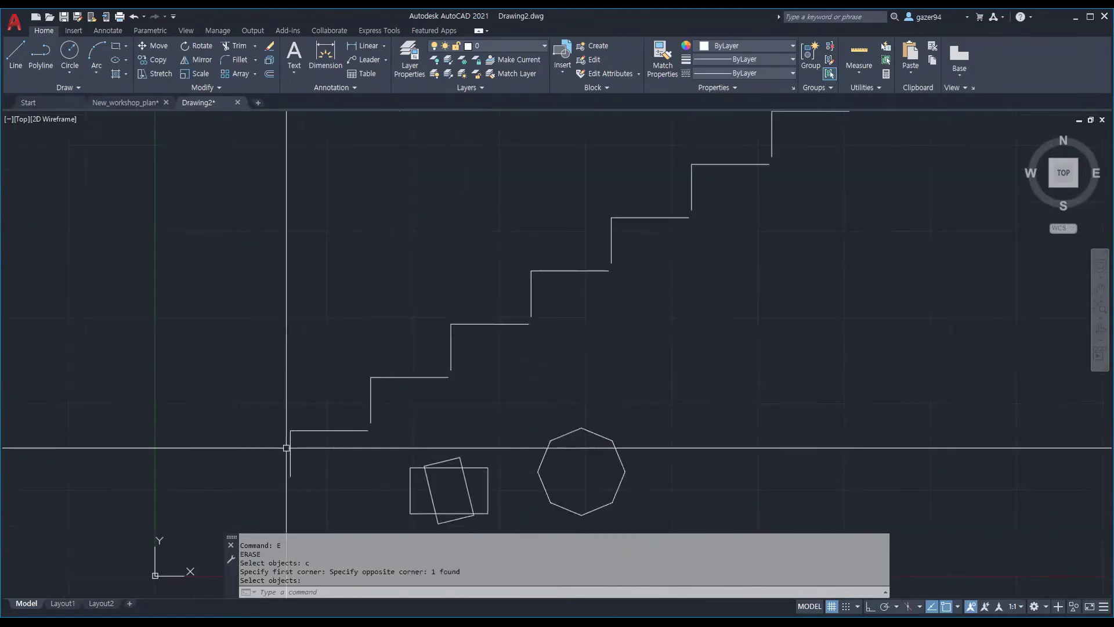
Step: Erase the staircase, vertical line and octagon, and draw an upright rectangle to the left of the overlapping rectangles
{"action": "scroll", "coordinate": [526, 448], "scroll_direction": "down", "scroll_amount": 5}
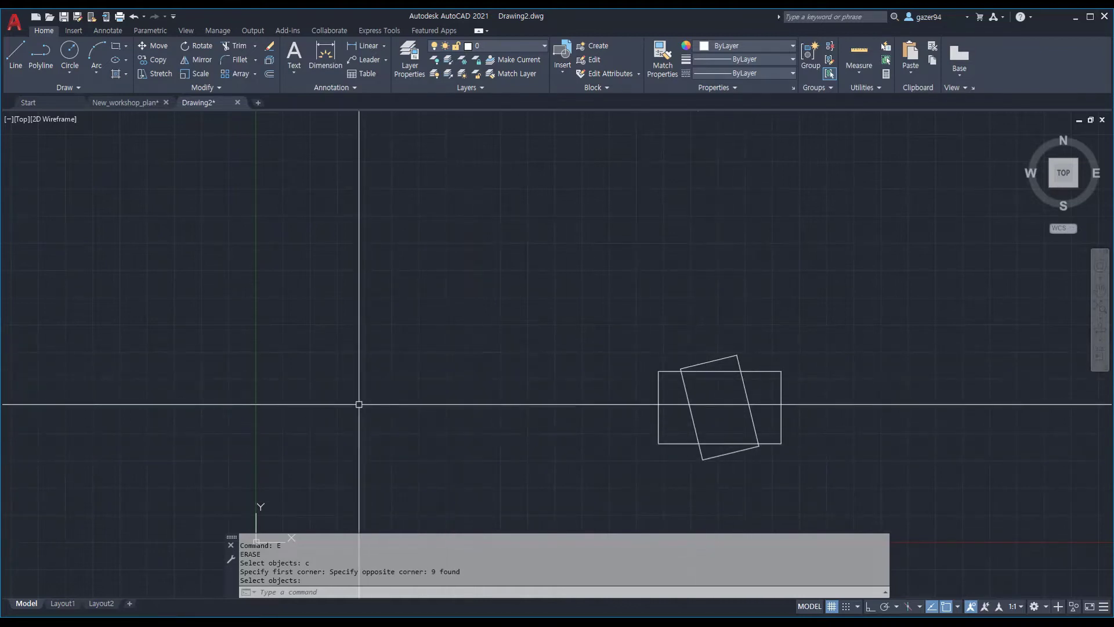
{"action": "type", "text": "rect"}
{"action": "key", "text": "Return"}
{"action": "left_click", "coordinate": [329, 261]}
{"action": "left_click", "coordinate": [466, 425]}
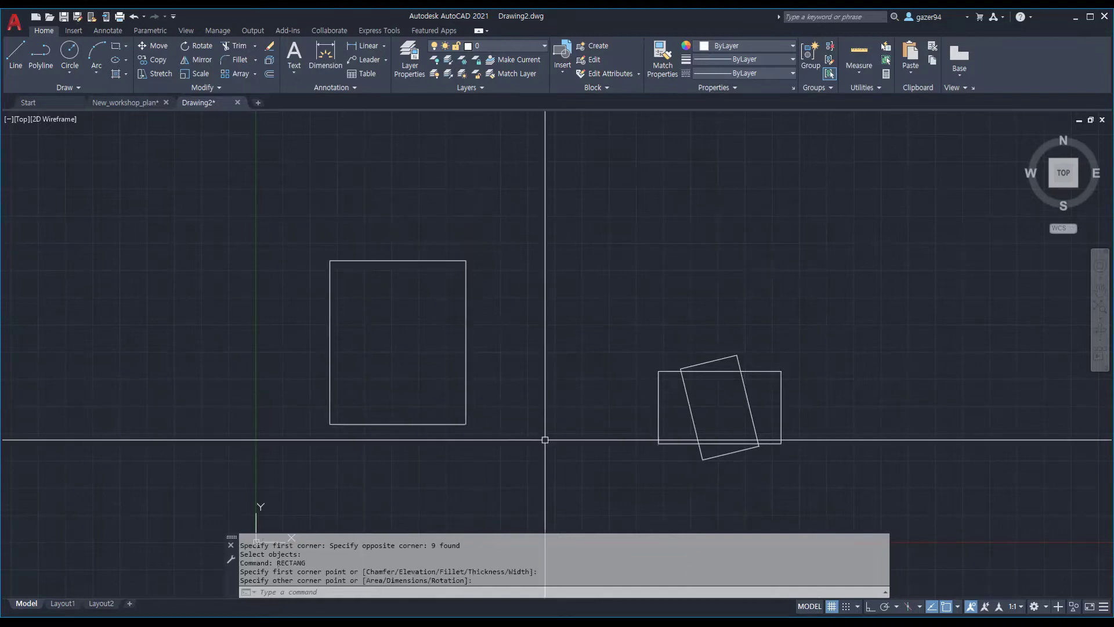
Step: Rotate the new rectangle by 45 degrees about its lower-right corner, and undo the rotation
{"action": "type", "text": "RO"}
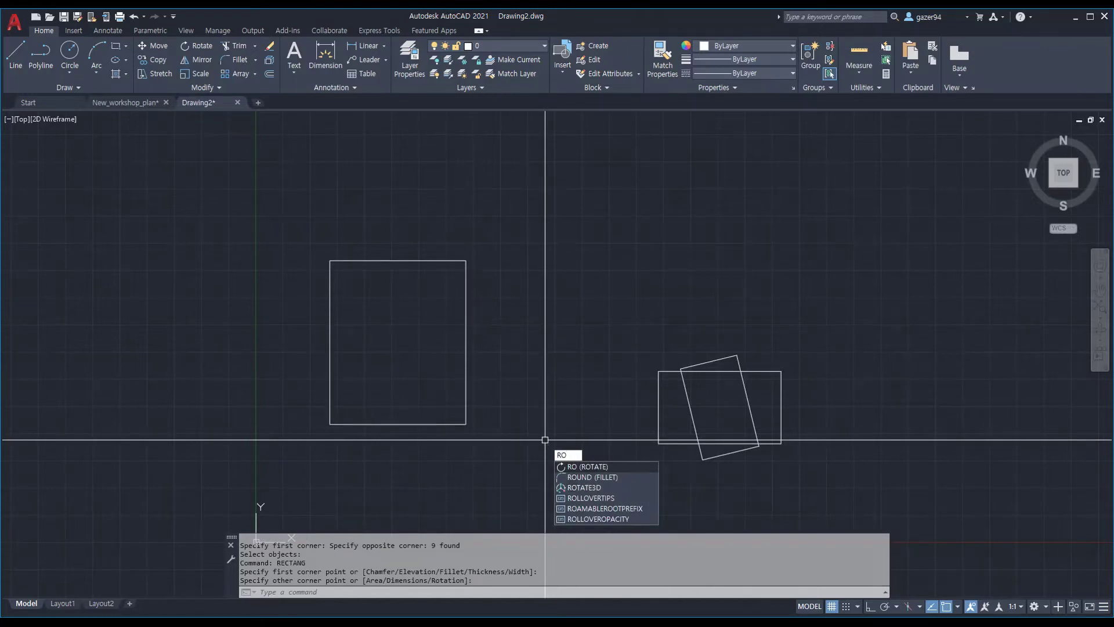
{"action": "key", "text": "Return"}
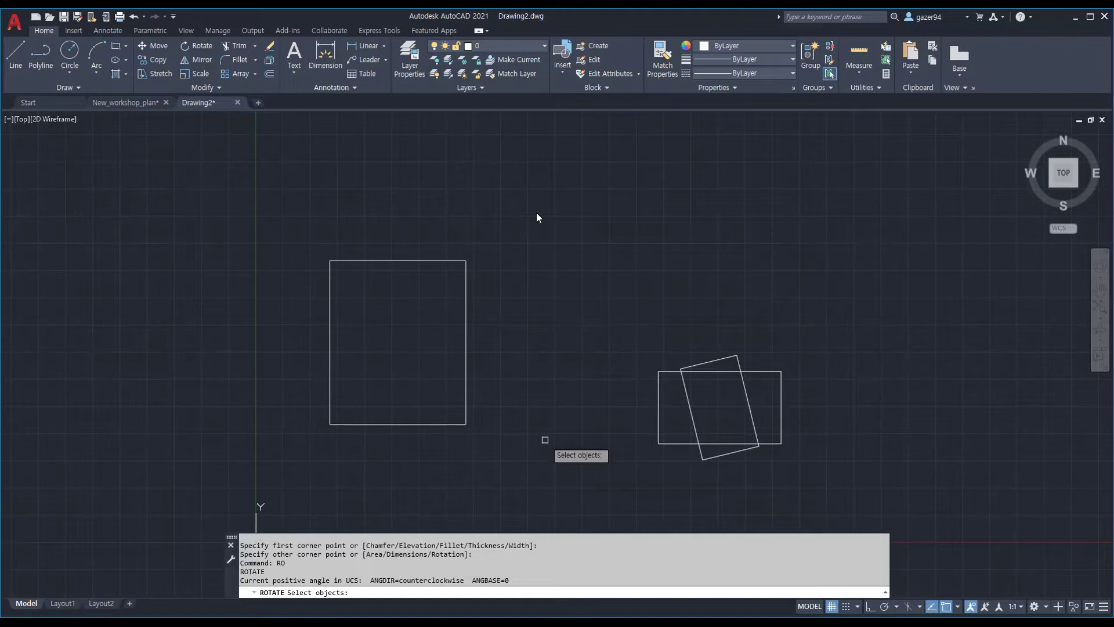
{"action": "left_click", "coordinate": [460, 424]}
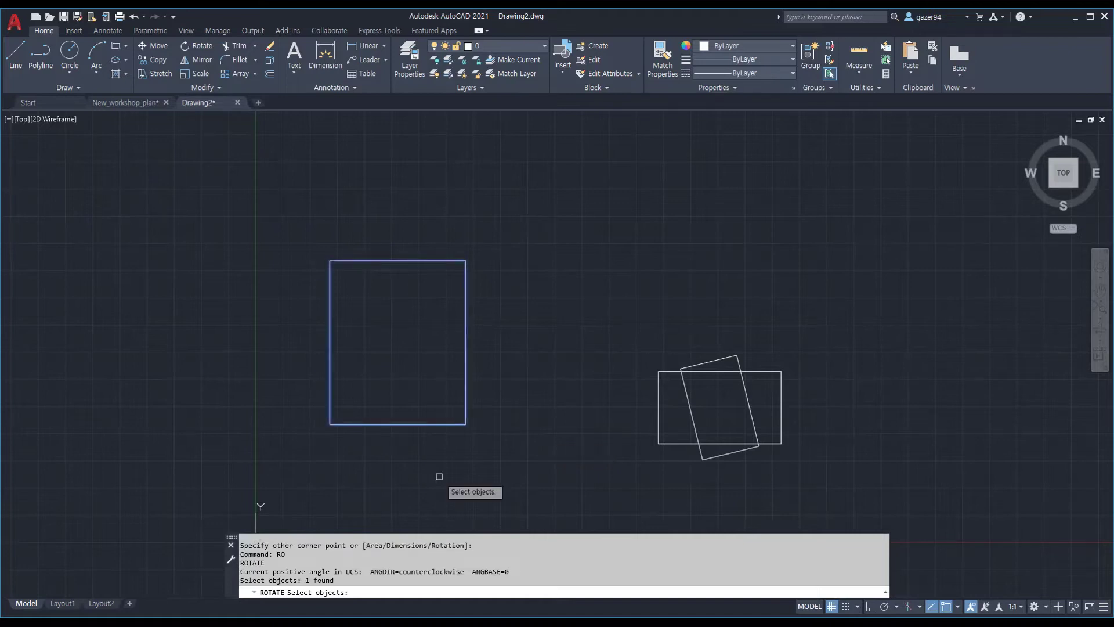
{"action": "key", "text": "Return"}
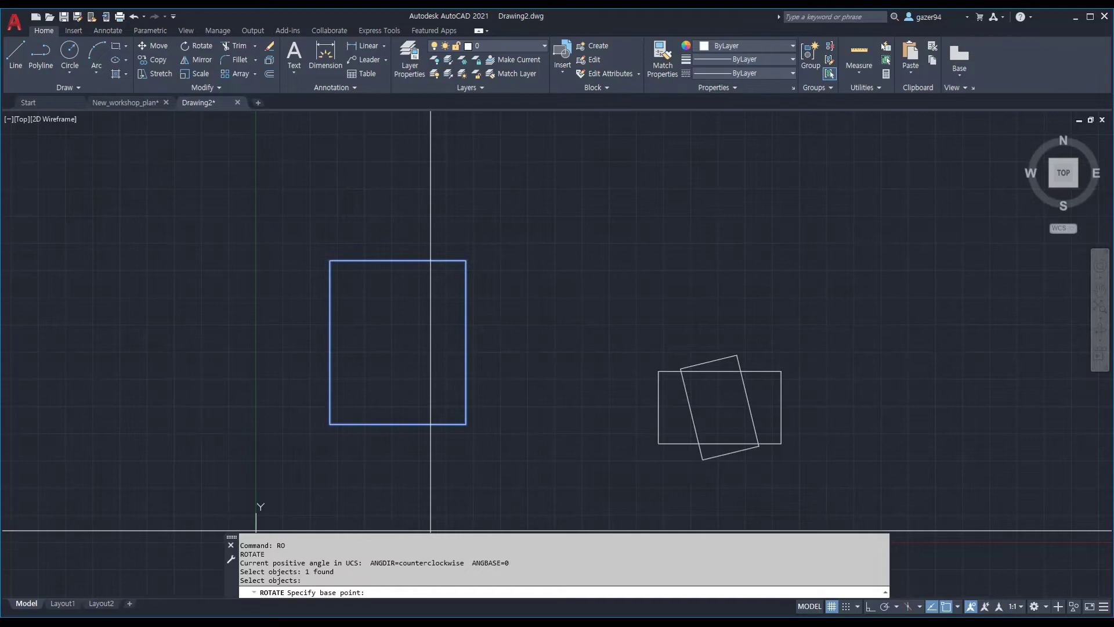
{"action": "left_click", "coordinate": [466, 424]}
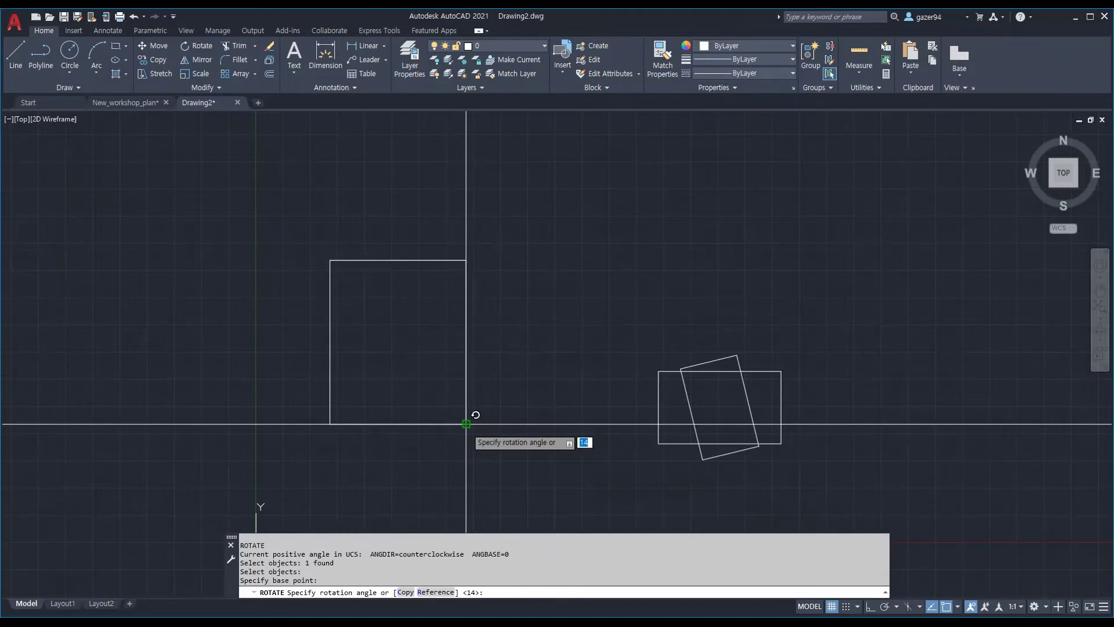
{"action": "key", "text": "F8"}
{"action": "key", "text": "F8"}
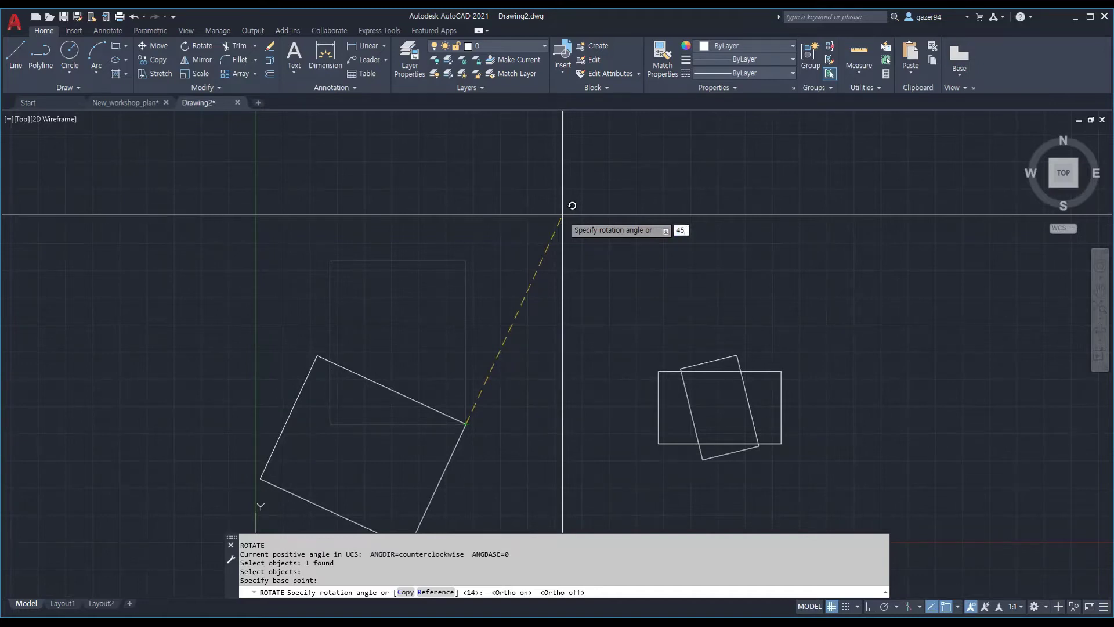
{"action": "type", "text": "45"}
{"action": "key", "text": "Return"}
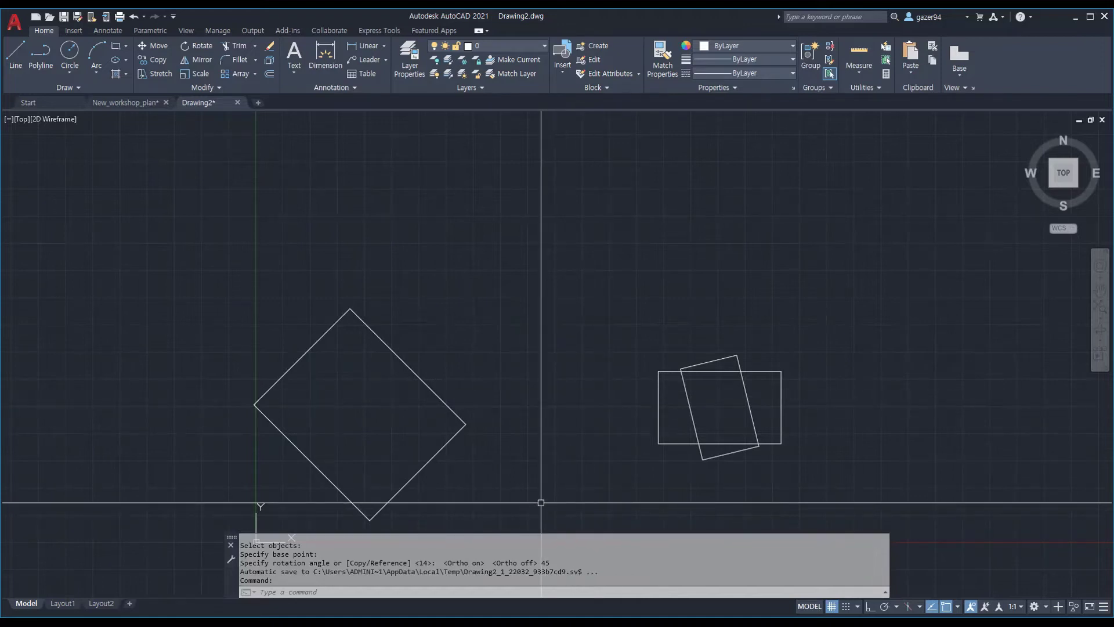
{"action": "type", "text": "u"}
{"action": "key", "text": "Return"}
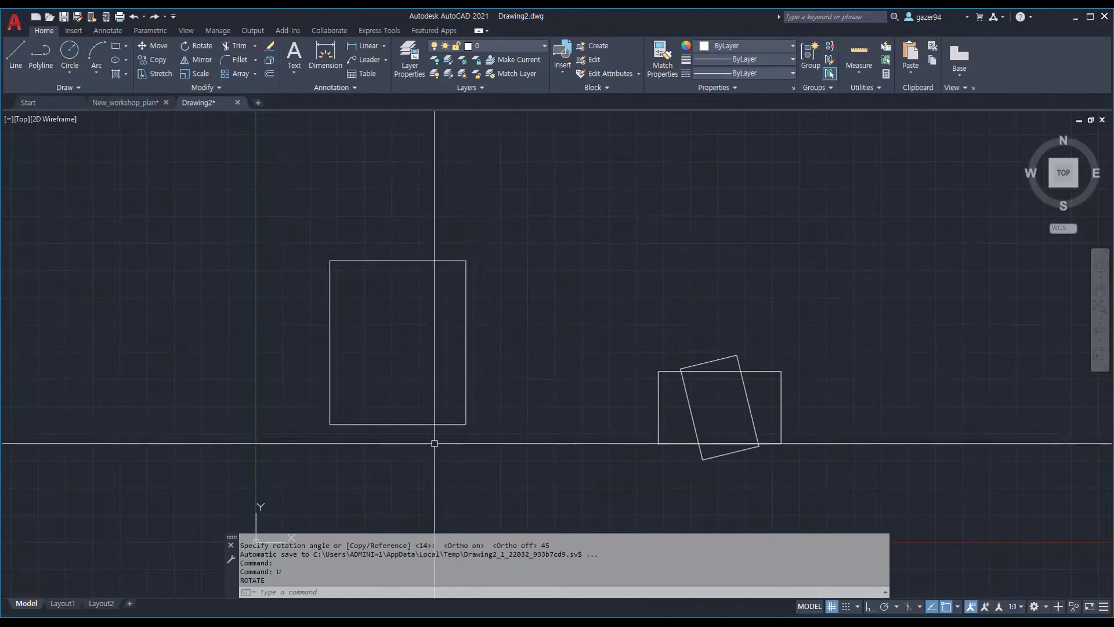
Step: Rotate the rectangle about its lower-right corner with the Reference option, using its bottom edge and a new angle of 225, and undo it
{"action": "type", "text": "ro"}
{"action": "key", "text": "Return"}
{"action": "left_click", "coordinate": [451, 422]}
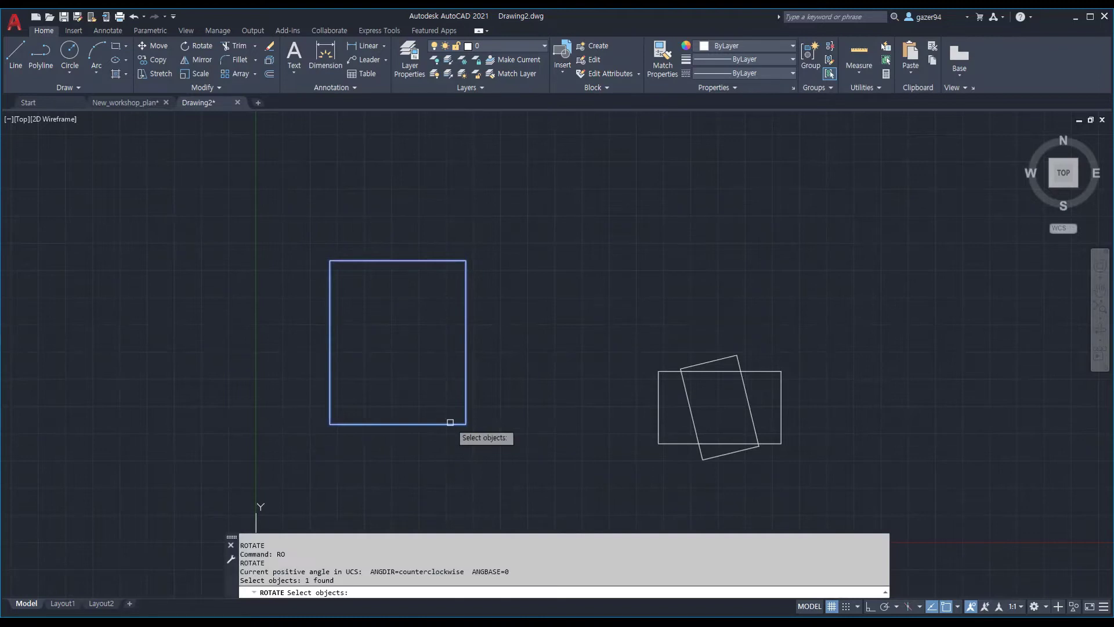
{"action": "key", "text": "Return"}
{"action": "left_click", "coordinate": [466, 424]}
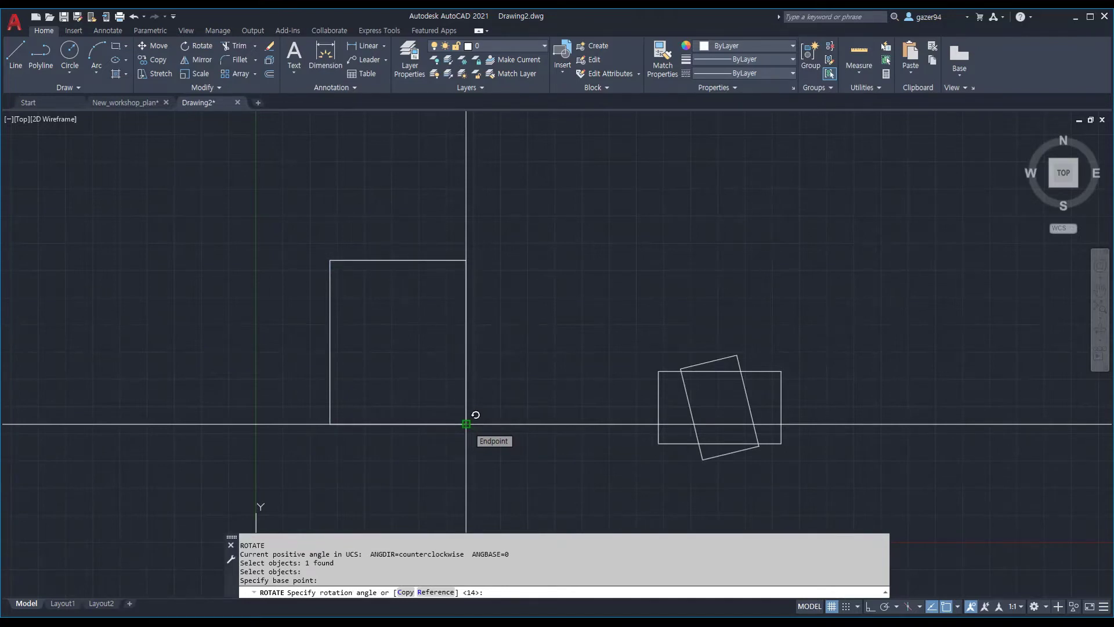
{"action": "type", "text": "r"}
{"action": "key", "text": "Return"}
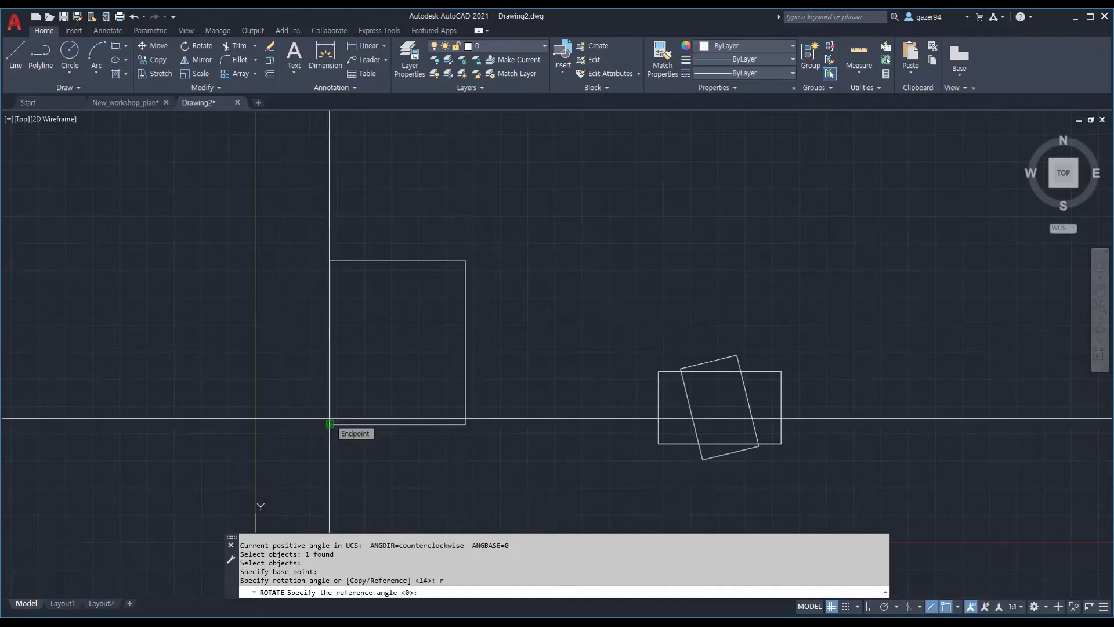
{"action": "left_click", "coordinate": [466, 424]}
{"action": "left_click", "coordinate": [330, 425]}
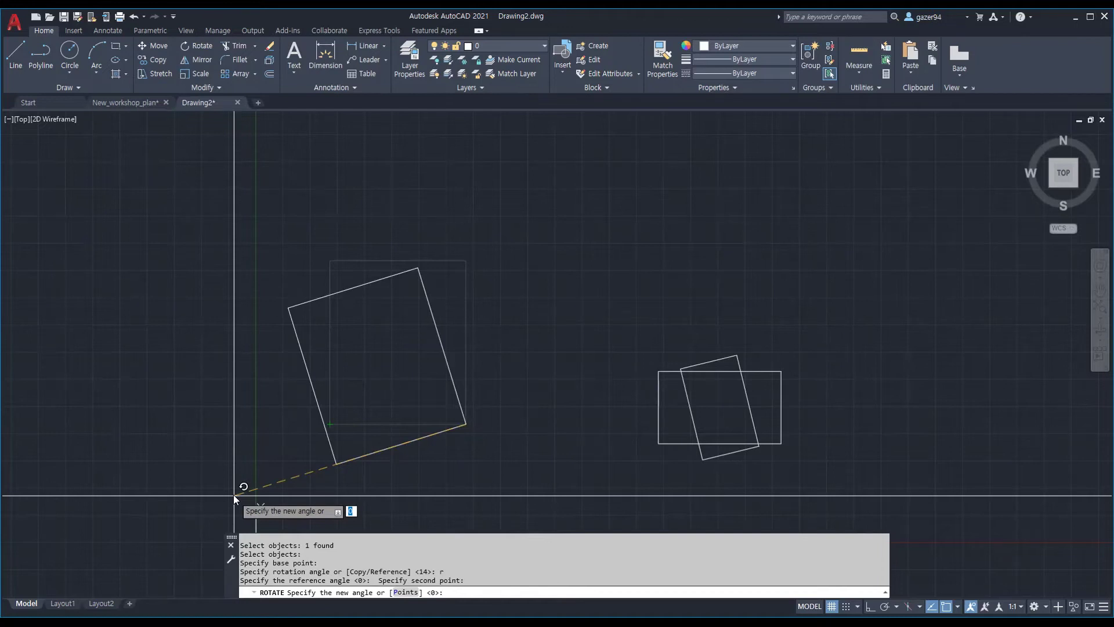
{"action": "type", "text": "225"}
{"action": "key", "text": "Return"}
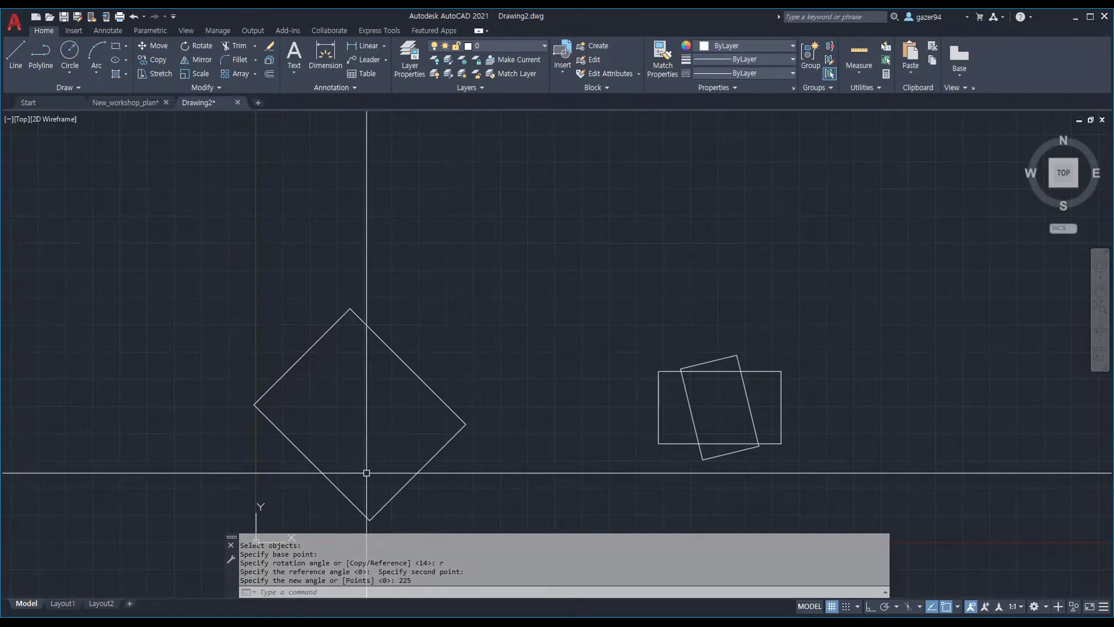
{"action": "type", "text": "u"}
{"action": "key", "text": "Return"}
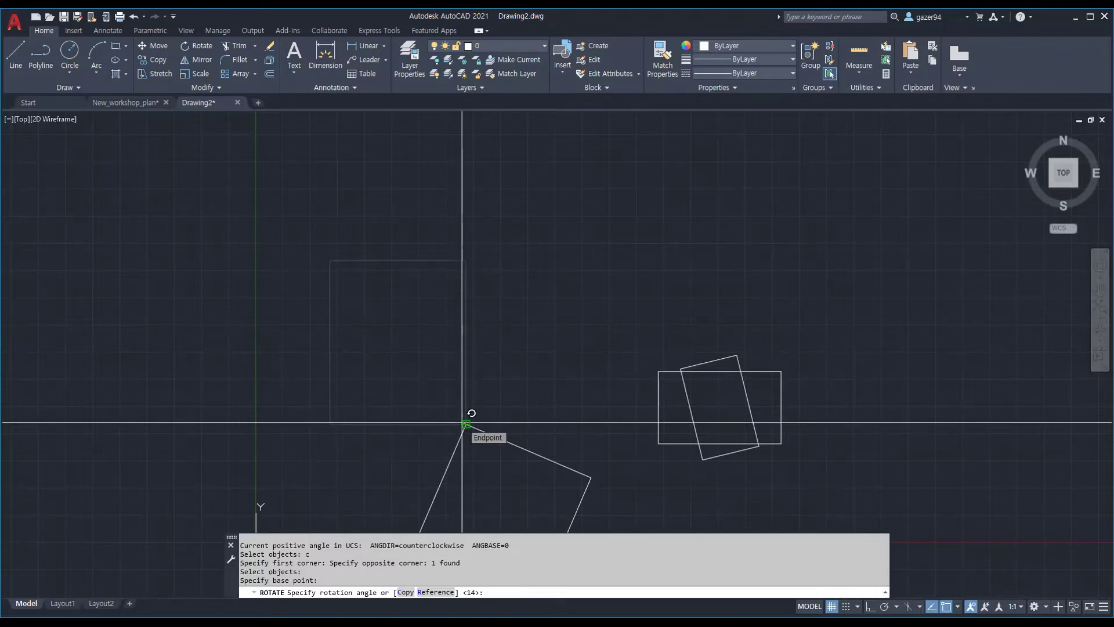
{"action": "type", "text": "r"}
{"action": "key", "text": "Return"}
{"action": "left_click", "coordinate": [466, 425]}
{"action": "left_click", "coordinate": [580, 400]}
{"action": "key", "text": "Escape"}
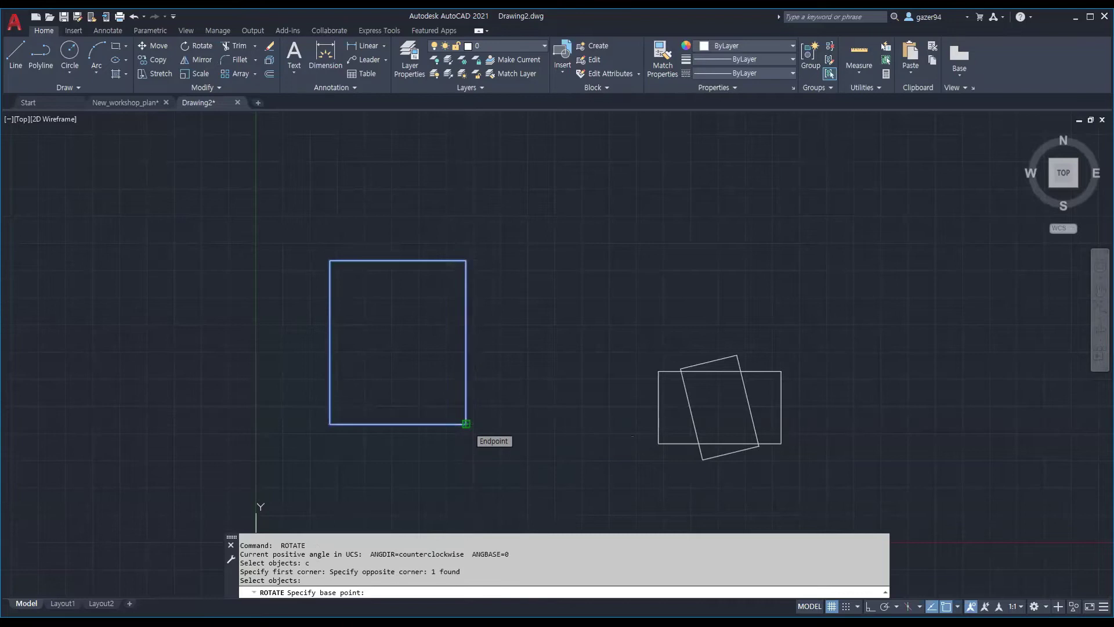
Step: Rotate a copy of the upright rectangle about its lower-right corner, using its vertical right edge as reference and a new angle of 45
{"action": "left_click", "coordinate": [466, 424]}
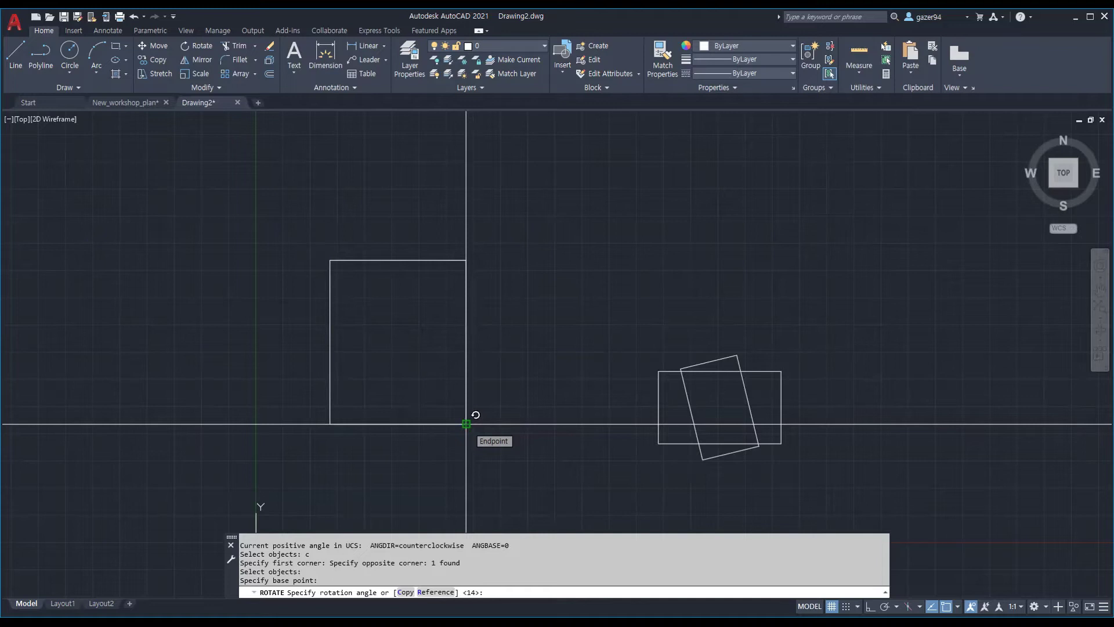
{"action": "type", "text": "c"}
{"action": "key", "text": "Return"}
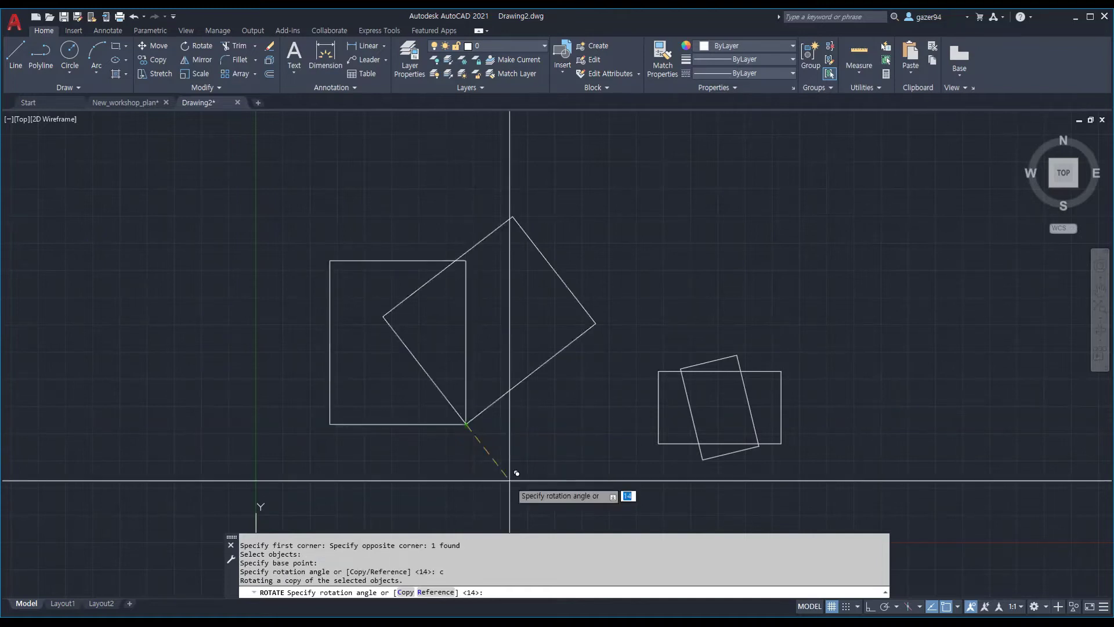
{"action": "type", "text": "r"}
{"action": "key", "text": "Return"}
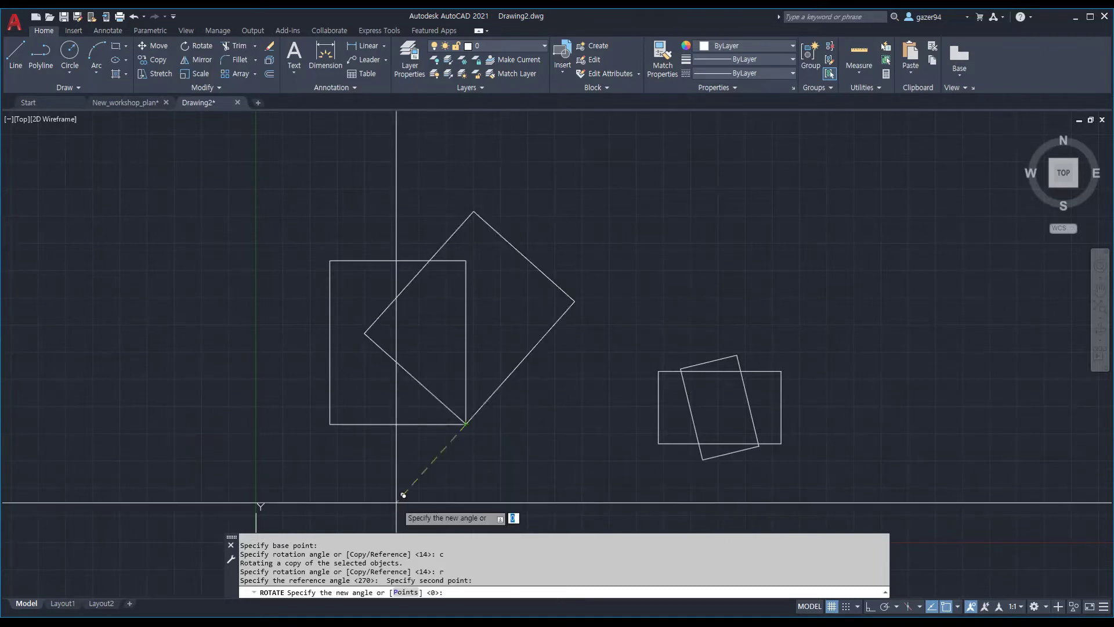
{"action": "type", "text": "45"}
{"action": "key", "text": "Return"}
{"action": "middle_click_drag", "start_coordinate": [537, 443], "coordinate": [563, 332]}
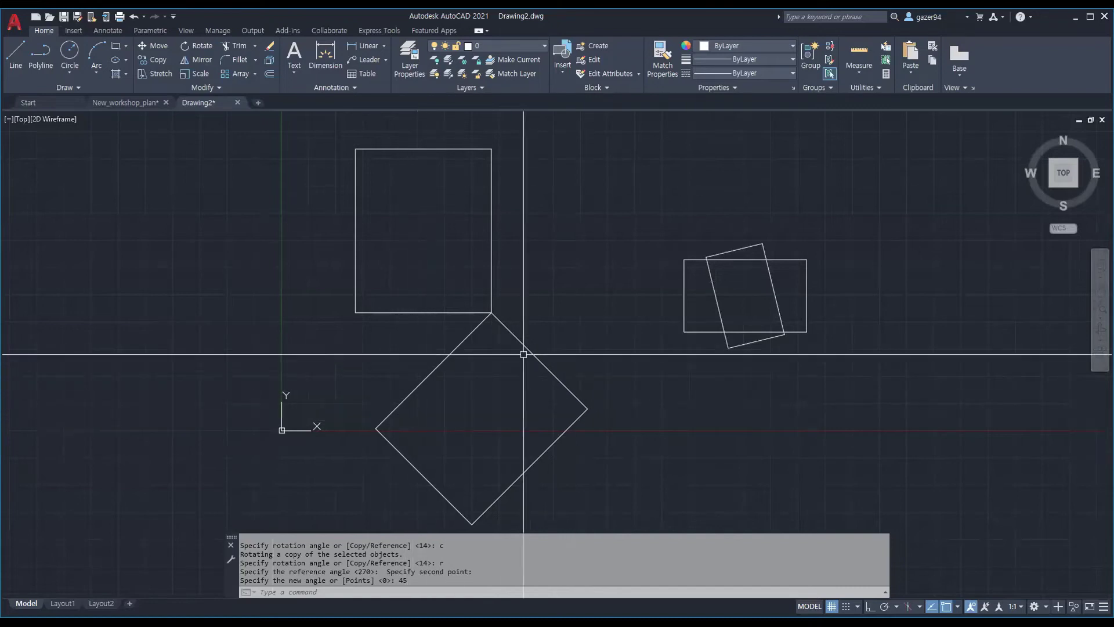
Step: Rotate the copied rectangle about the shared corner by Reference, using its lower-right edge and a new direction perpendicular to the small tilted rectangle's left edge
{"action": "middle_click_drag", "start_coordinate": [522, 356], "coordinate": [493, 331]}
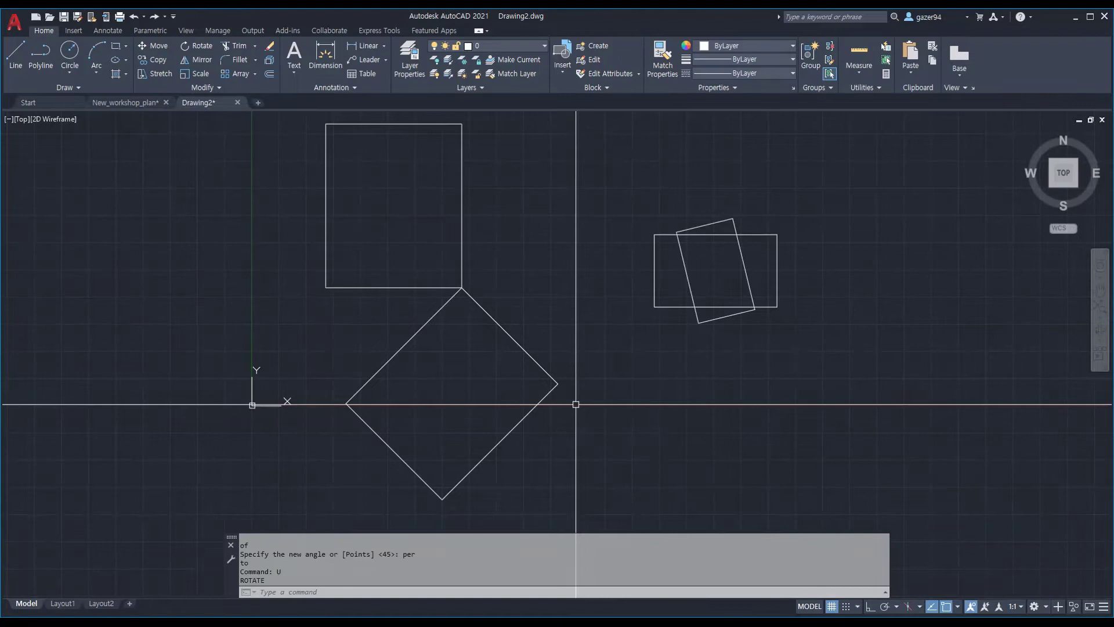
{"action": "middle_click_drag", "start_coordinate": [545, 393], "coordinate": [539, 335]}
{"action": "scroll", "coordinate": [540, 335], "scroll_direction": "up", "scroll_amount": 2}
{"action": "middle_click_drag", "start_coordinate": [548, 274], "coordinate": [523, 331]}
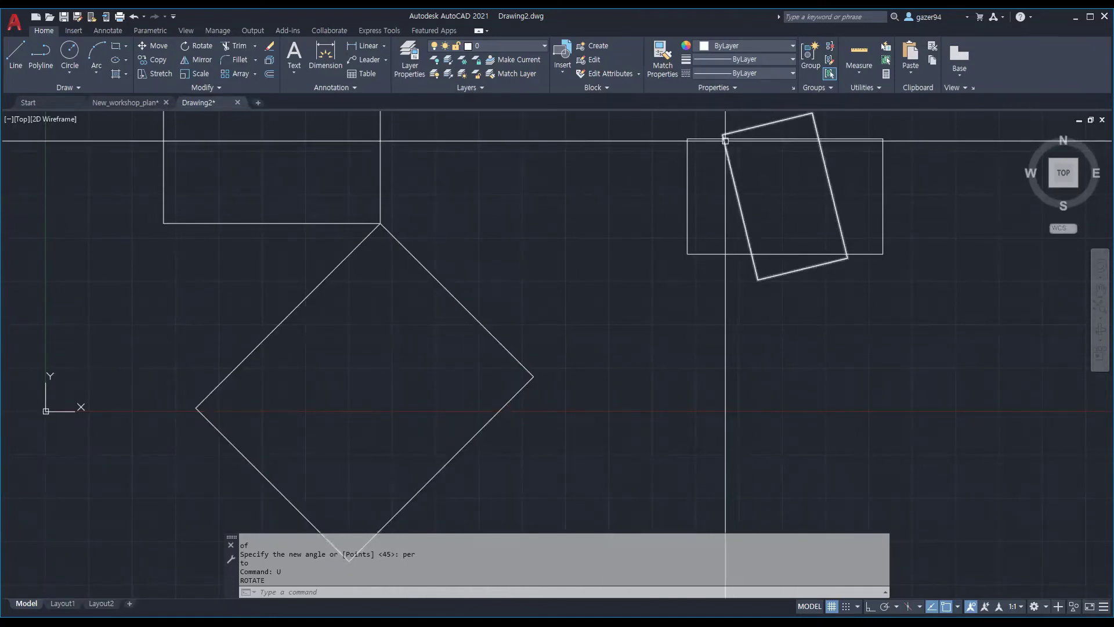
{"action": "scroll", "coordinate": [761, 293], "scroll_direction": "down", "scroll_amount": 3}
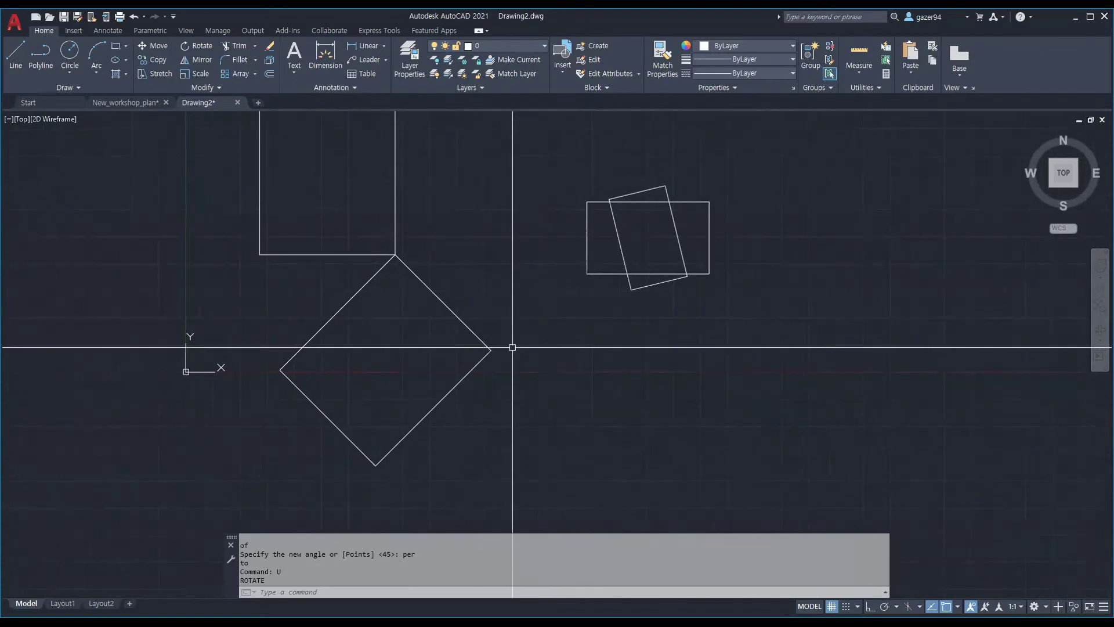
{"action": "type", "text": "RO"}
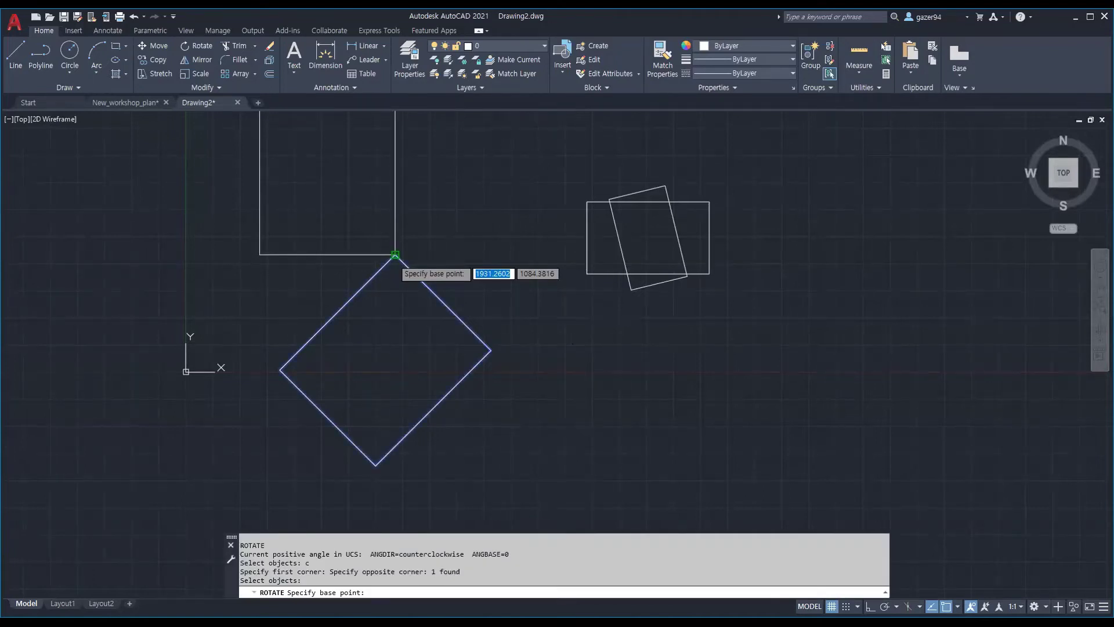
{"action": "left_click", "coordinate": [395, 255]}
{"action": "type", "text": "r"}
{"action": "key", "text": "Return"}
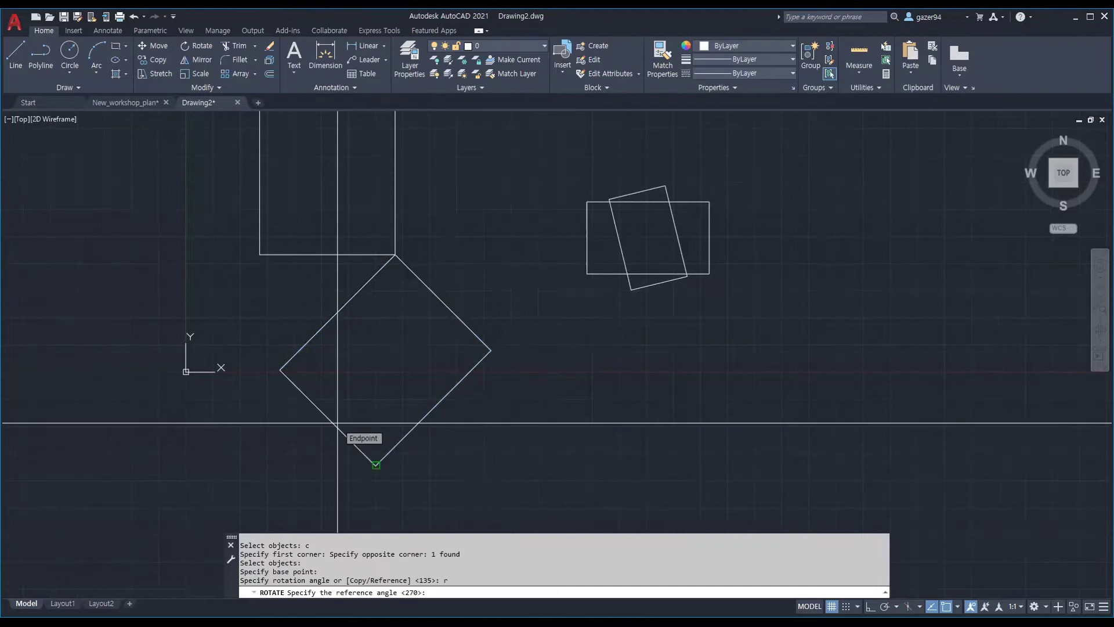
{"action": "type", "text": "mi"}
{"action": "key", "text": "BackSpace"}
{"action": "key", "text": "BackSpace"}
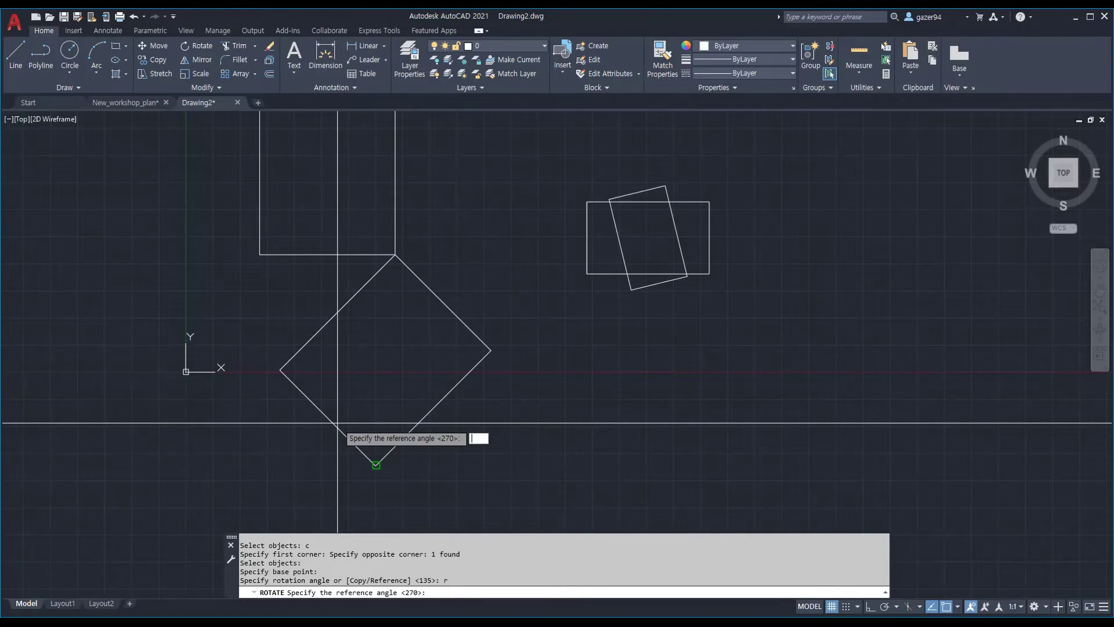
{"action": "left_click", "coordinate": [376, 465]}
{"action": "left_click", "coordinate": [491, 350]}
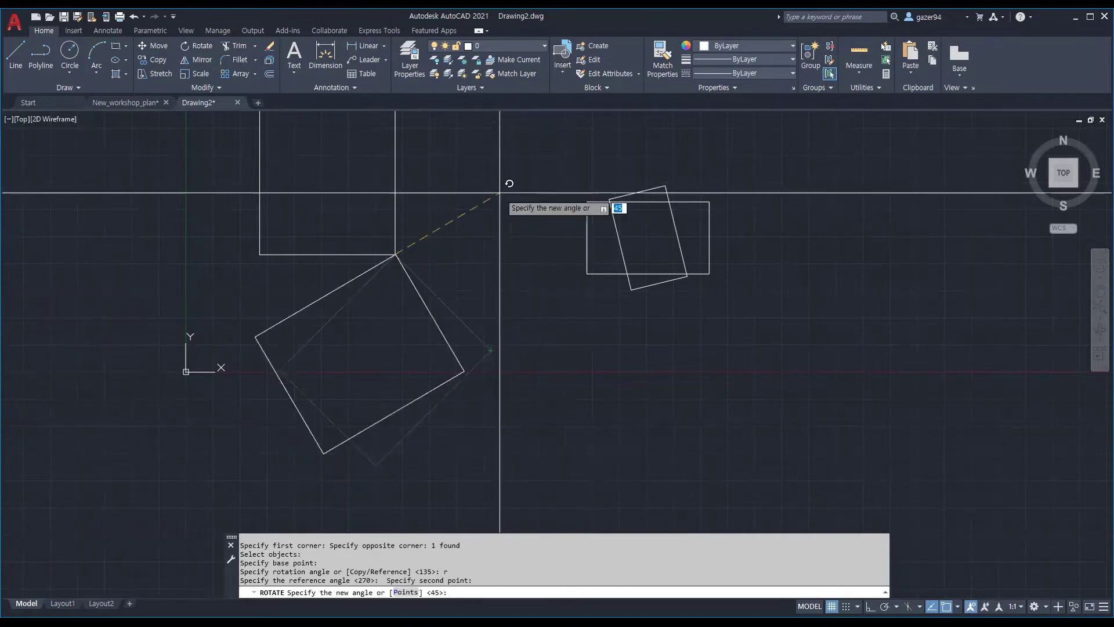
{"action": "type", "text": "per"}
{"action": "key", "text": "Return"}
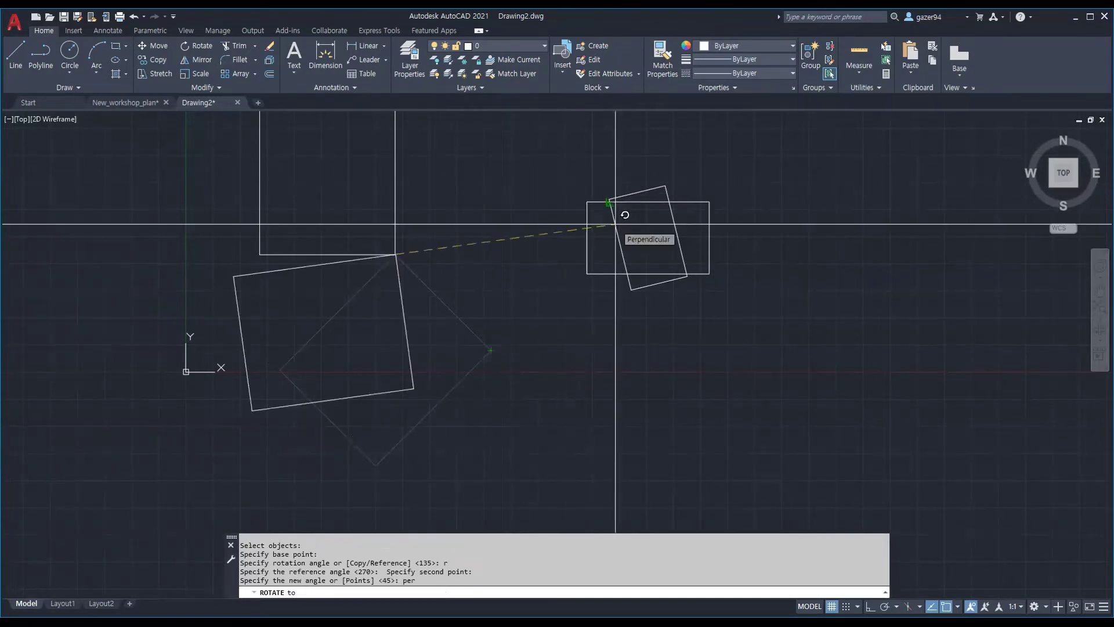
{"action": "left_click", "coordinate": [615, 224]}
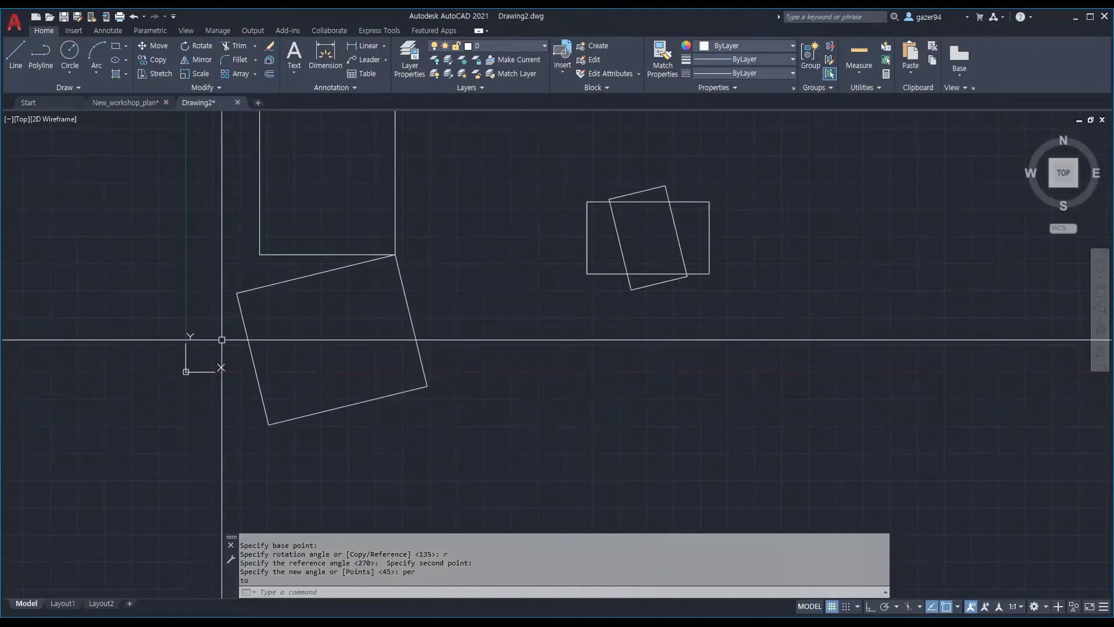
Step: Mirror the small tilted rectangle across the right edge of the horizontal rectangle, erasing the source object
{"action": "middle_click_drag", "start_coordinate": [540, 298], "coordinate": [527, 343]}
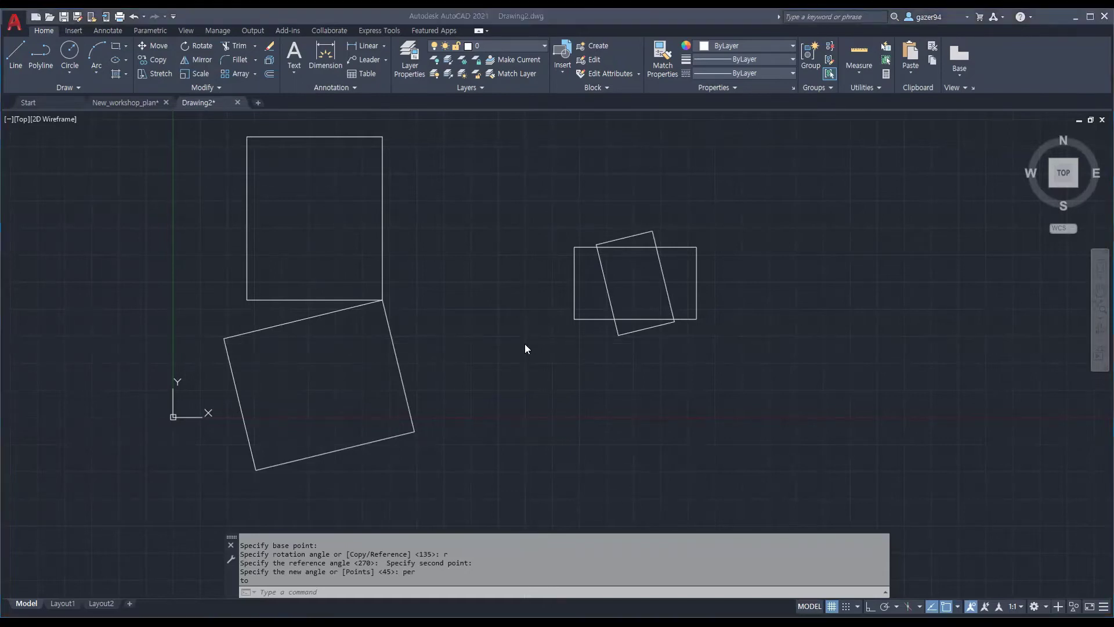
{"action": "middle_click_drag", "start_coordinate": [520, 351], "coordinate": [469, 386]}
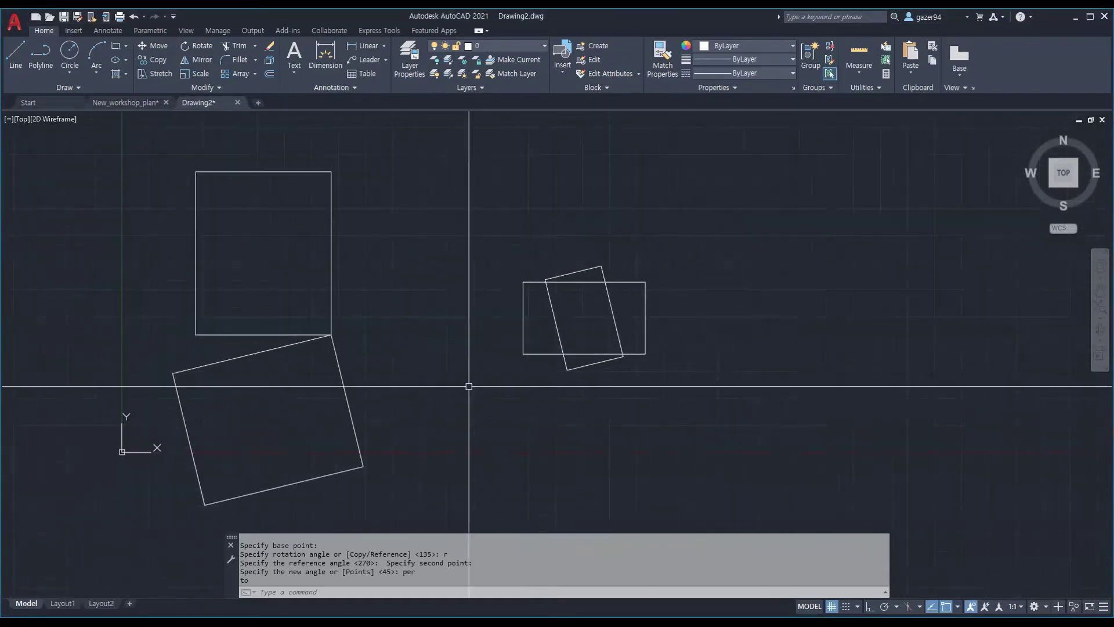
{"action": "type", "text": "mirror"}
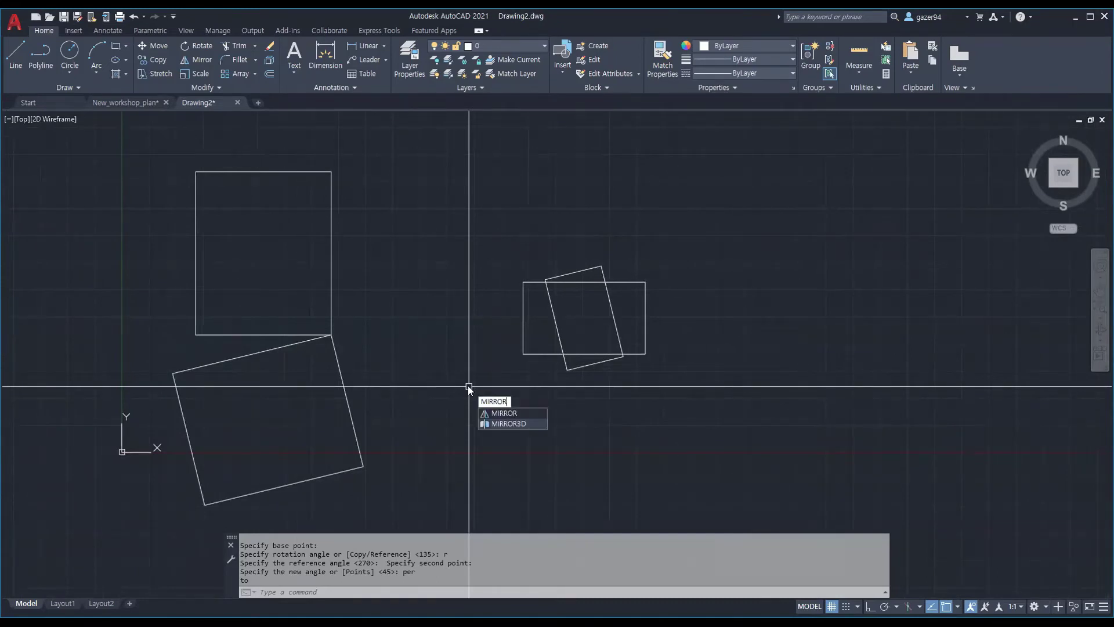
{"action": "key", "text": "Escape"}
{"action": "key", "text": "Escape"}
{"action": "type", "text": "mi"}
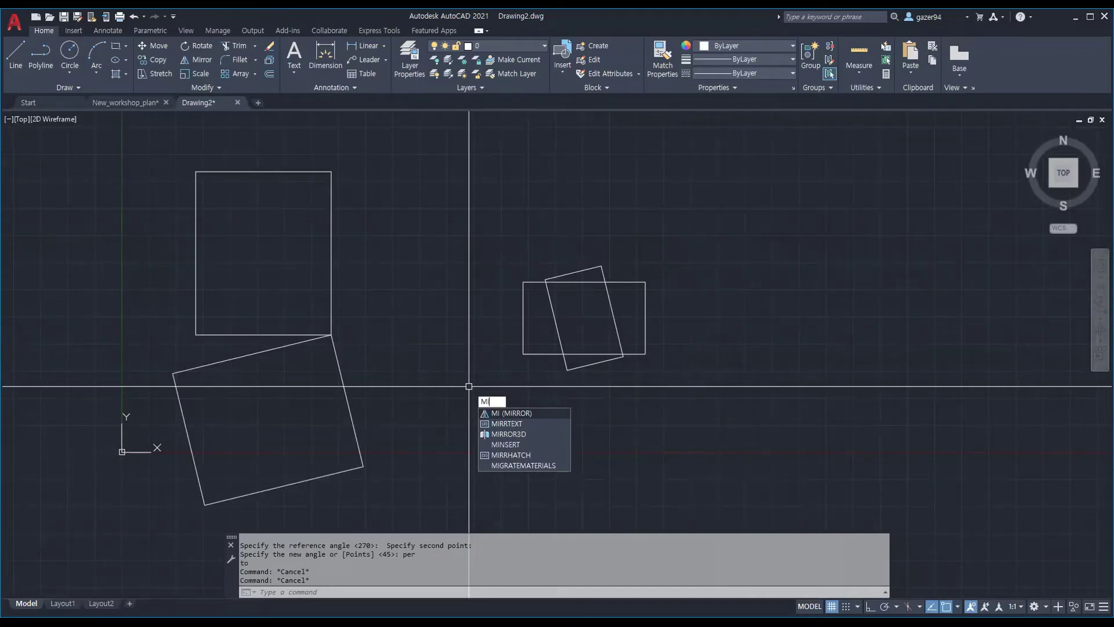
{"action": "key", "text": "Return"}
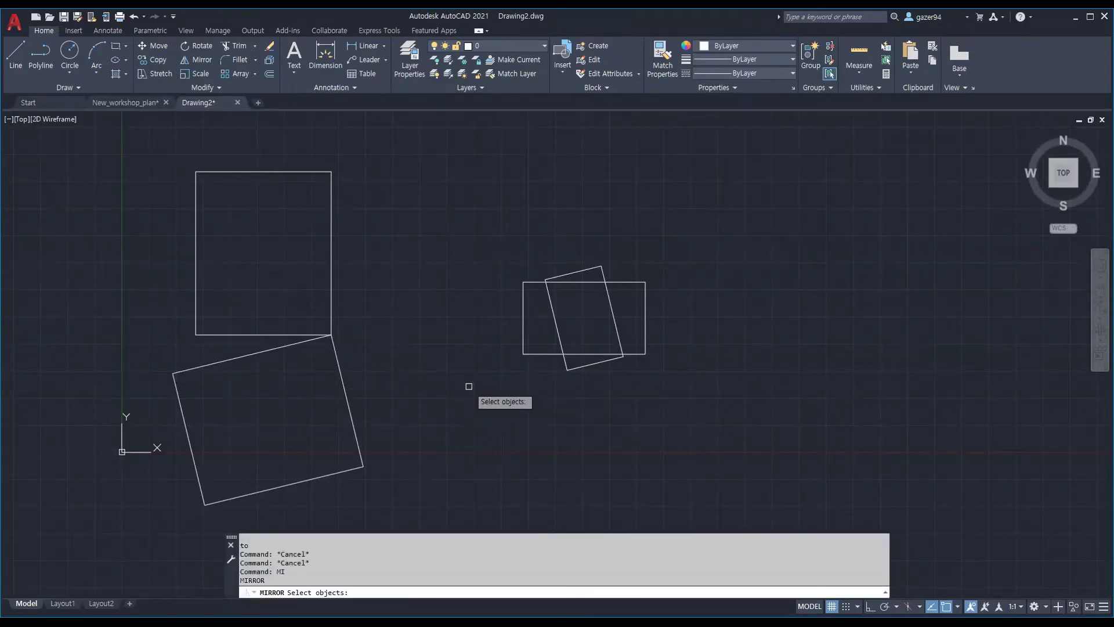
{"action": "left_click", "coordinate": [616, 314]}
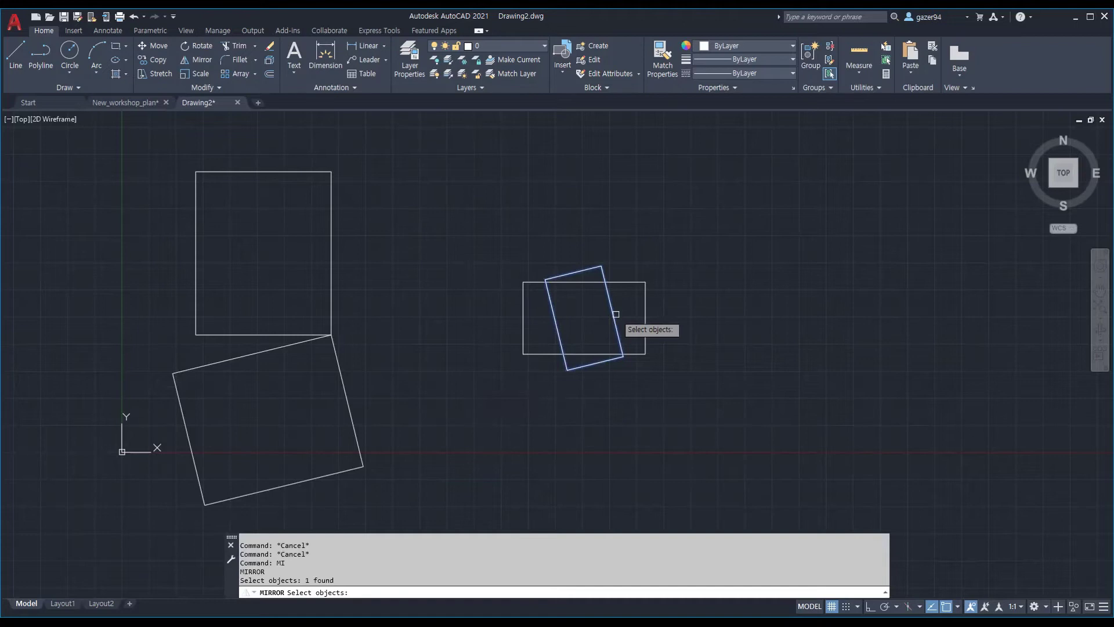
{"action": "key", "text": "Return"}
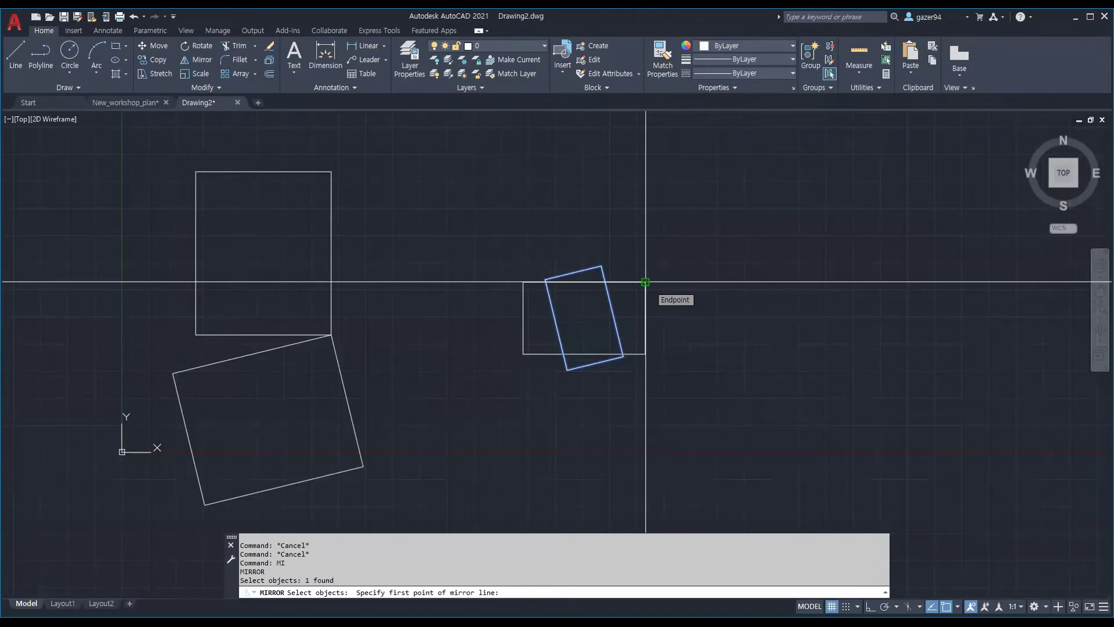
{"action": "left_click", "coordinate": [645, 282]}
{"action": "left_click", "coordinate": [650, 356]}
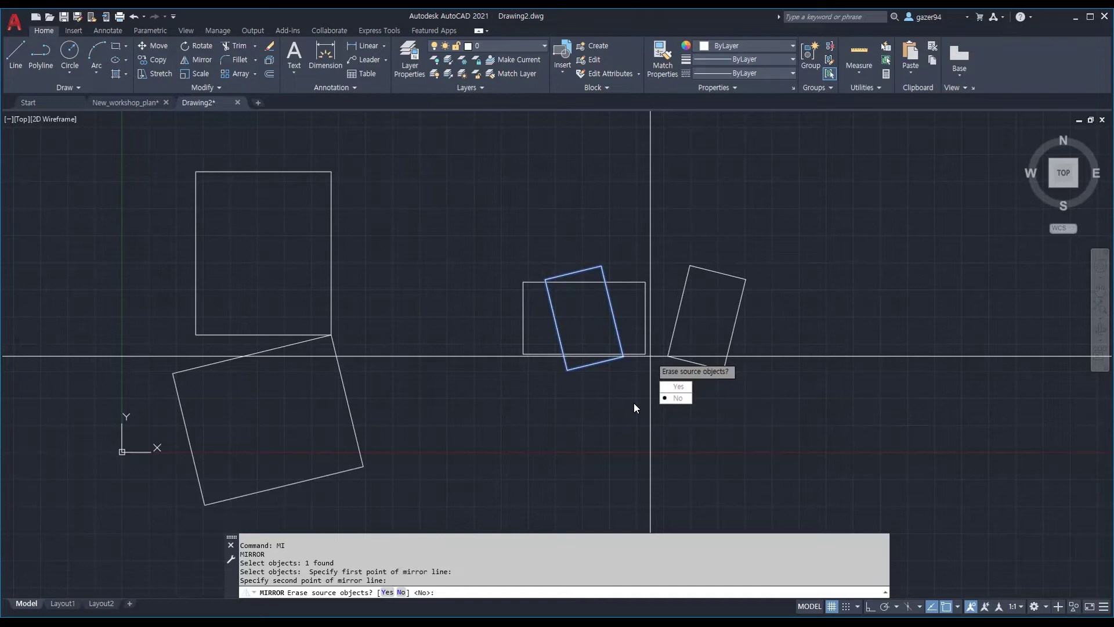
{"action": "left_click", "coordinate": [677, 386]}
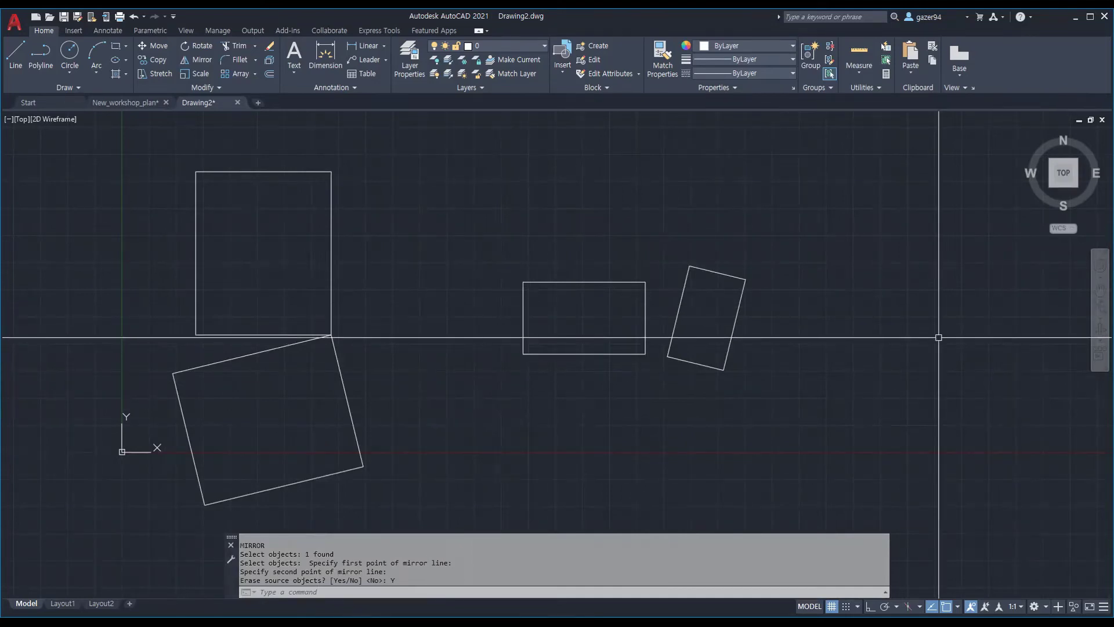
{"action": "type", "text": "ngon"}
{"action": "key", "text": "Return"}
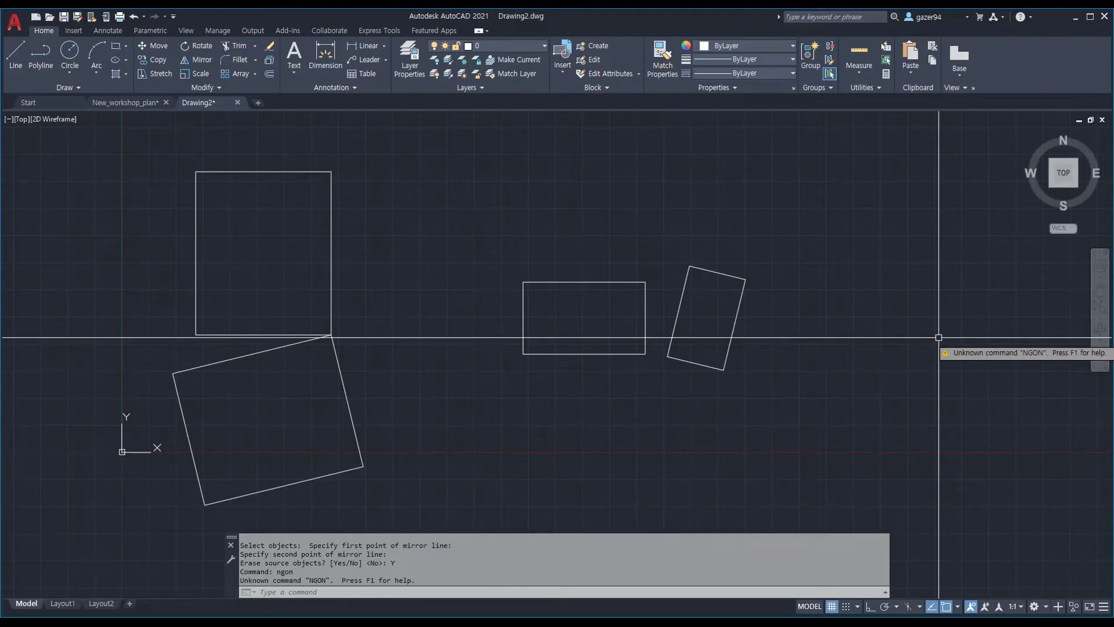
{"action": "key", "text": "alt+Tab"}
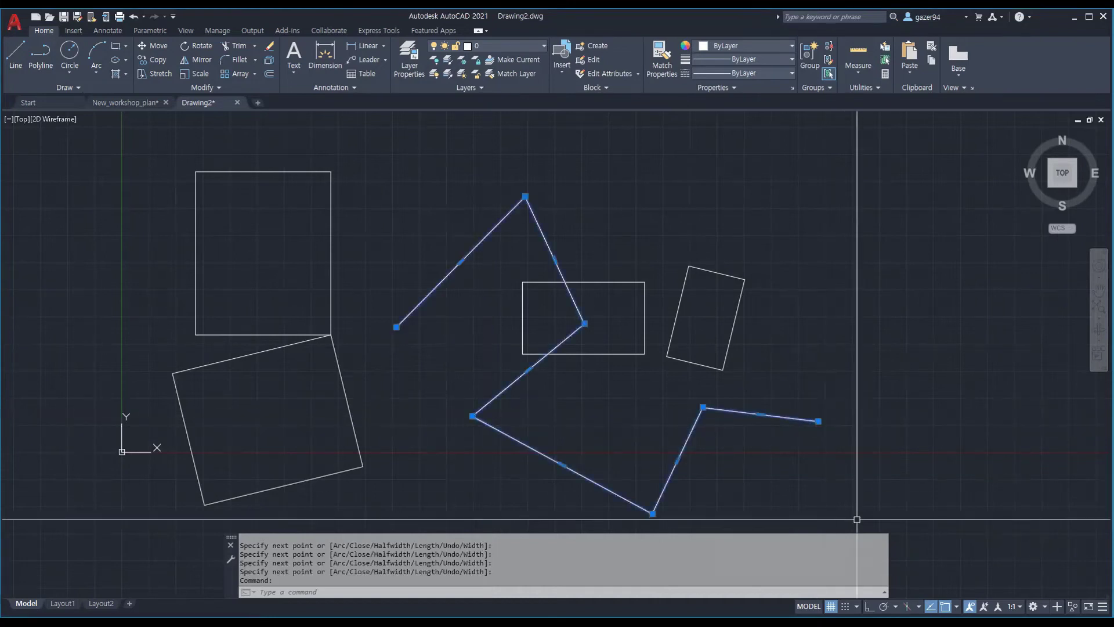
Step: Explode the horizontal rectangle into separate lines and select its sides individually to check them
{"action": "key", "text": "Escape"}
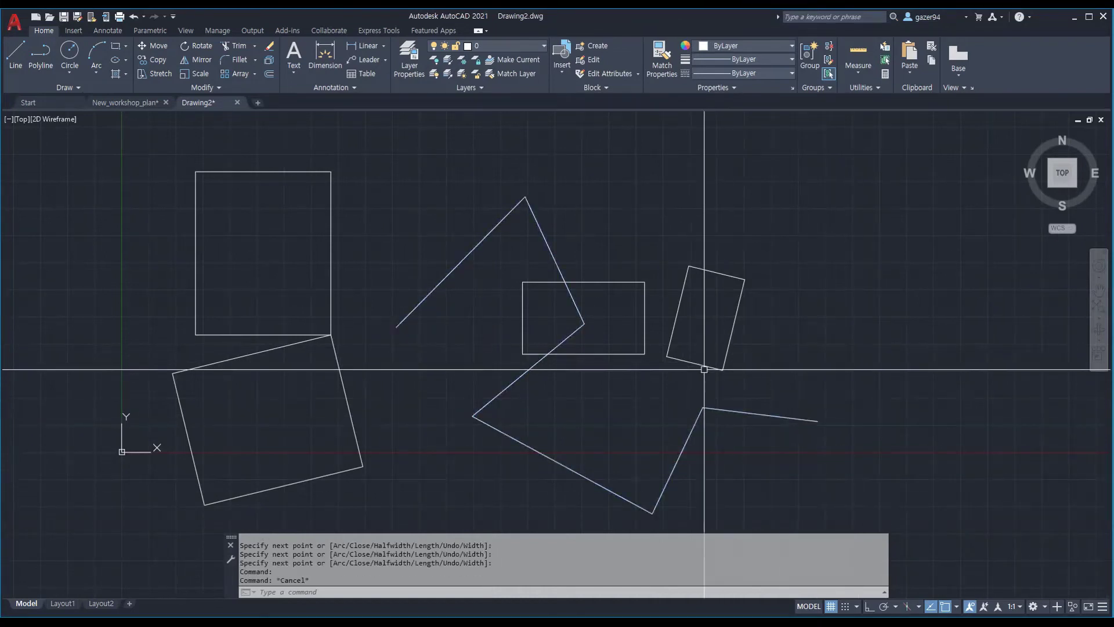
{"action": "left_click", "coordinate": [704, 367]}
{"action": "key", "text": "Escape"}
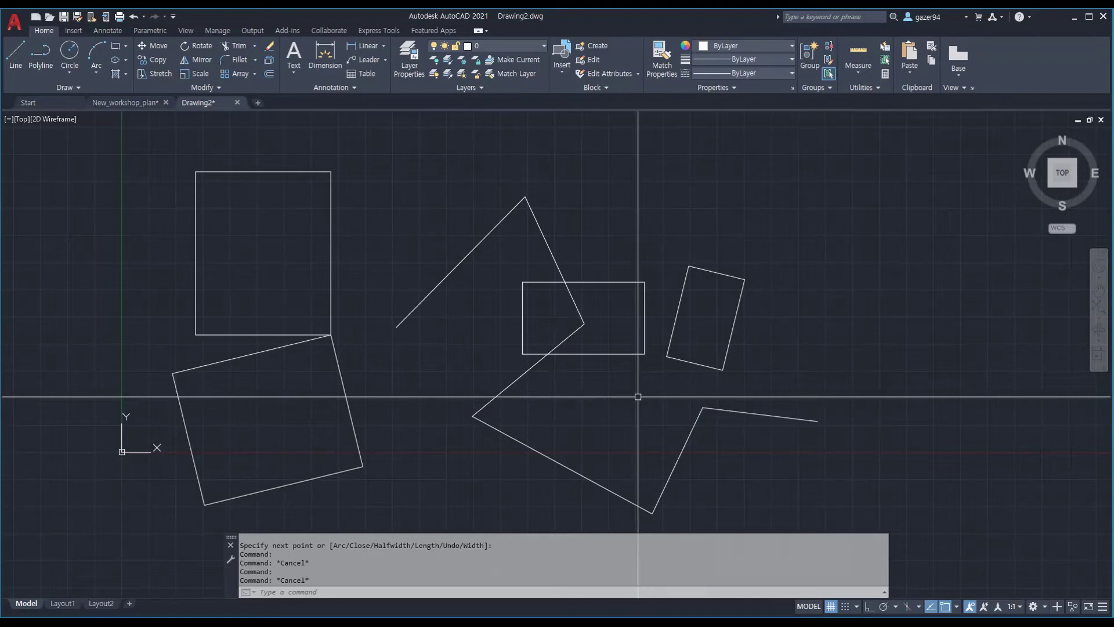
{"action": "type", "text": "E"}
{"action": "key", "text": "Escape"}
{"action": "key", "text": "Escape"}
{"action": "type", "text": "explo"}
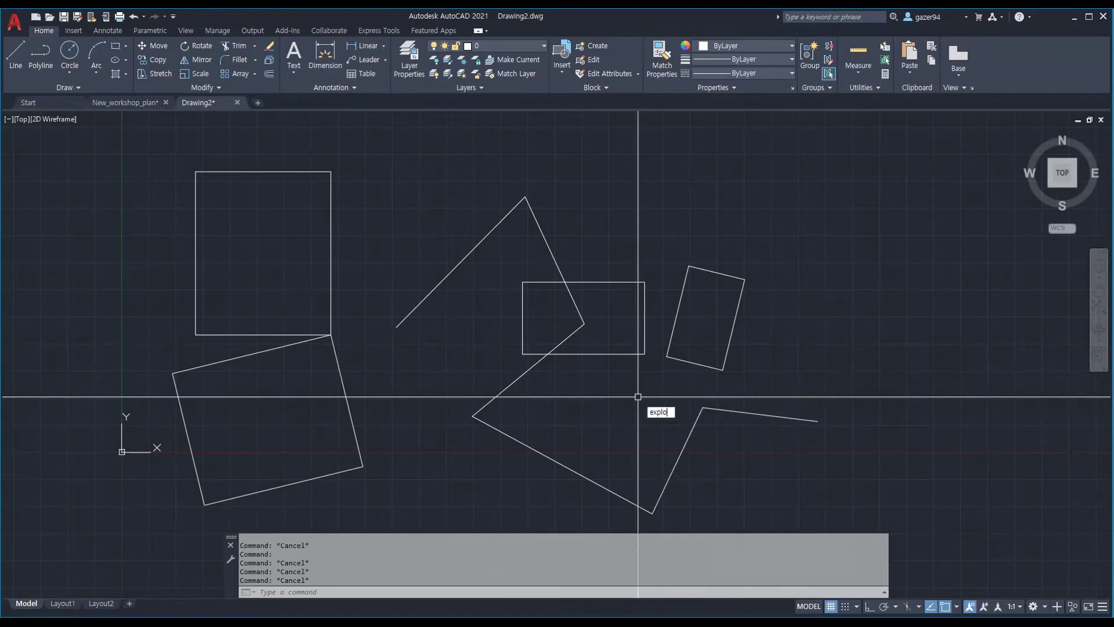
{"action": "key", "text": "Return"}
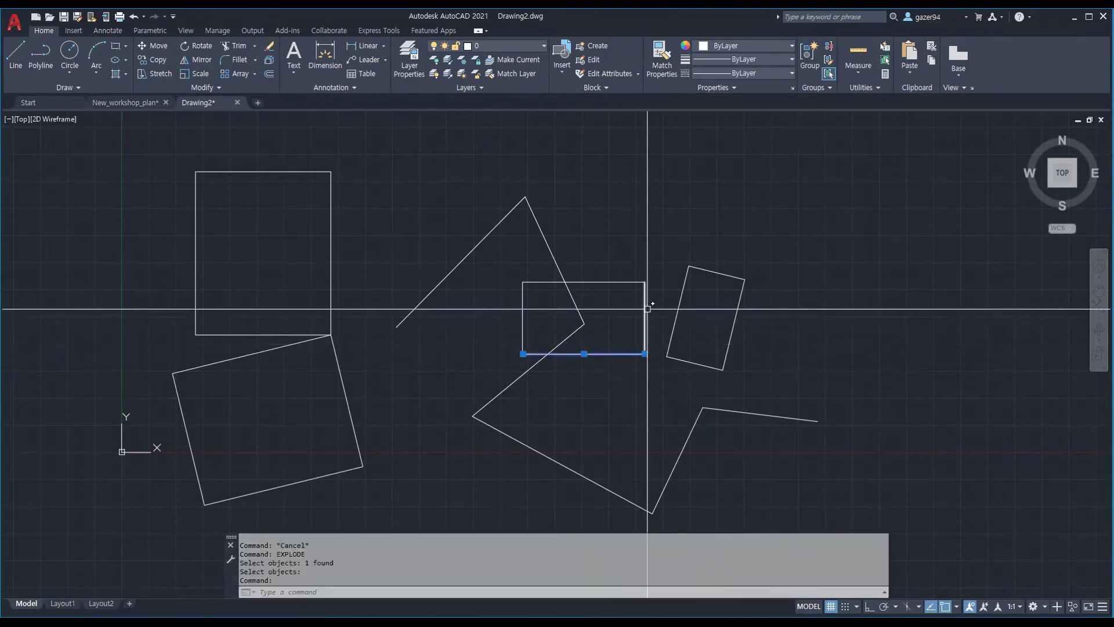
{"action": "left_click", "coordinate": [647, 310]}
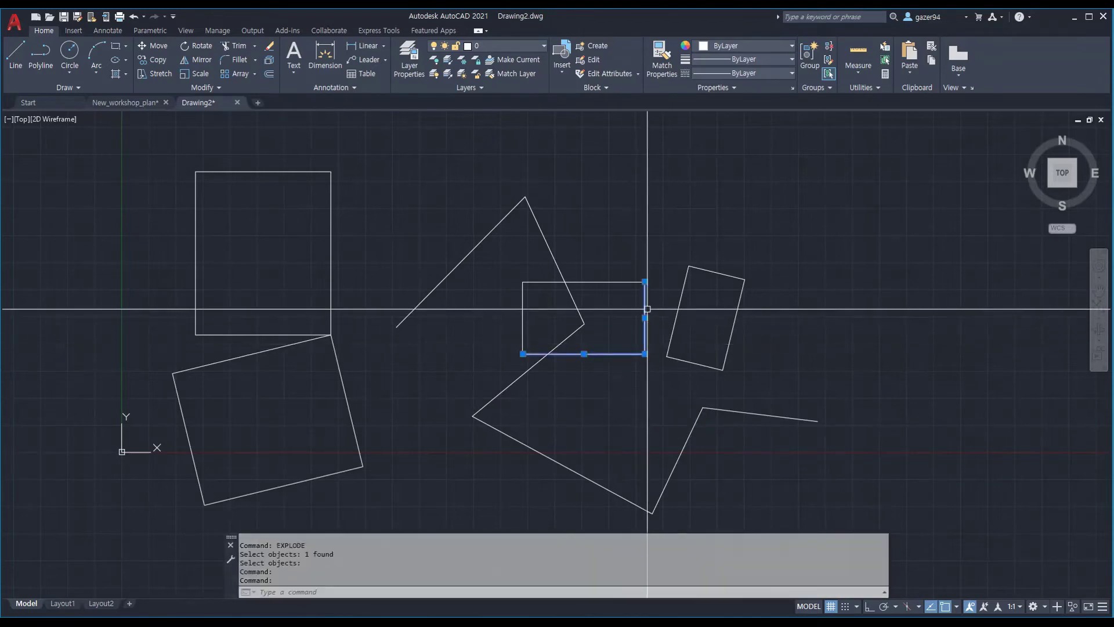
{"action": "left_click", "coordinate": [634, 283]}
{"action": "left_click", "coordinate": [523, 326]}
{"action": "key", "text": "Escape"}
Step: Explode the open zigzag polyline into separate lines and select its right-hand segments individually to check them
{"action": "left_click", "coordinate": [683, 449]}
{"action": "key", "text": "Escape"}
{"action": "type", "text": "explo"}
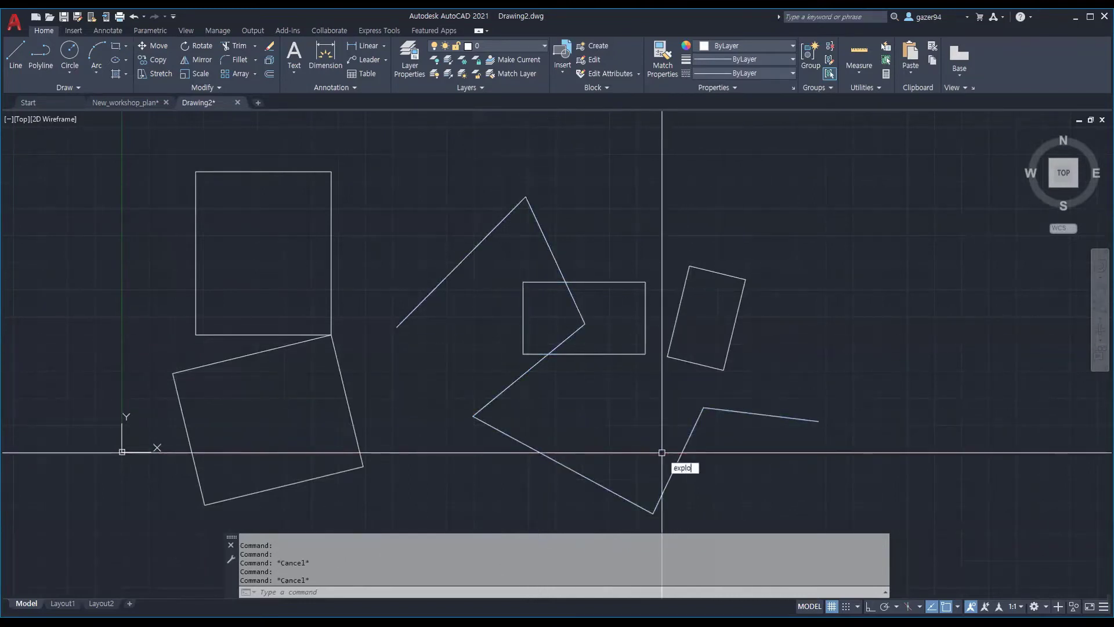
{"action": "type", "text": "de"}
{"action": "key", "text": "Return"}
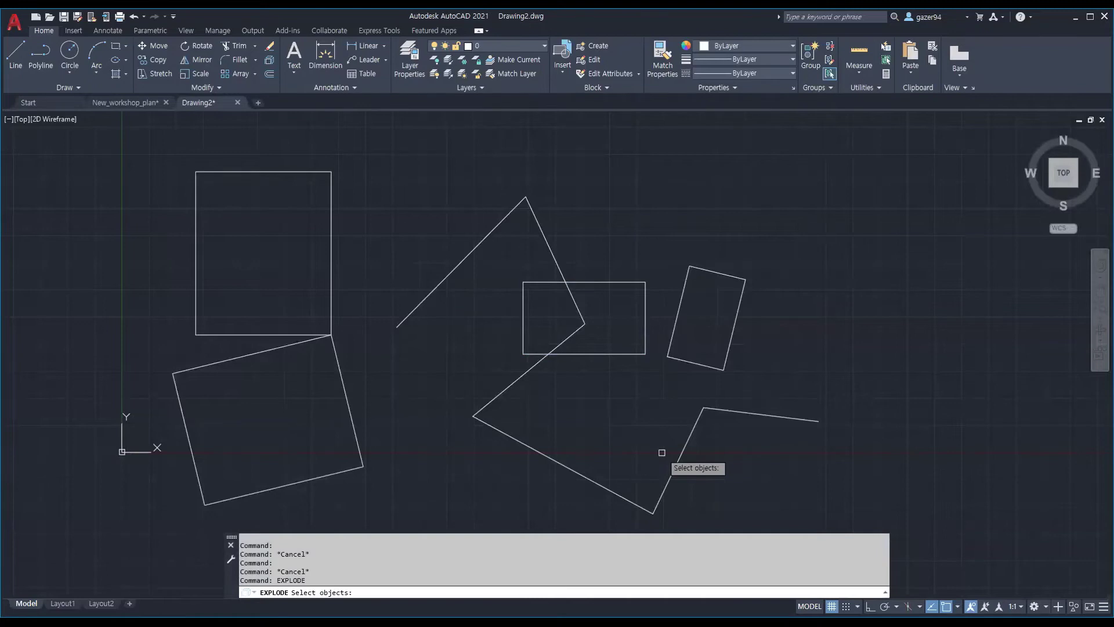
{"action": "left_click", "coordinate": [682, 452]}
{"action": "key", "text": "Return"}
{"action": "left_click", "coordinate": [738, 412]}
{"action": "left_click", "coordinate": [683, 452]}
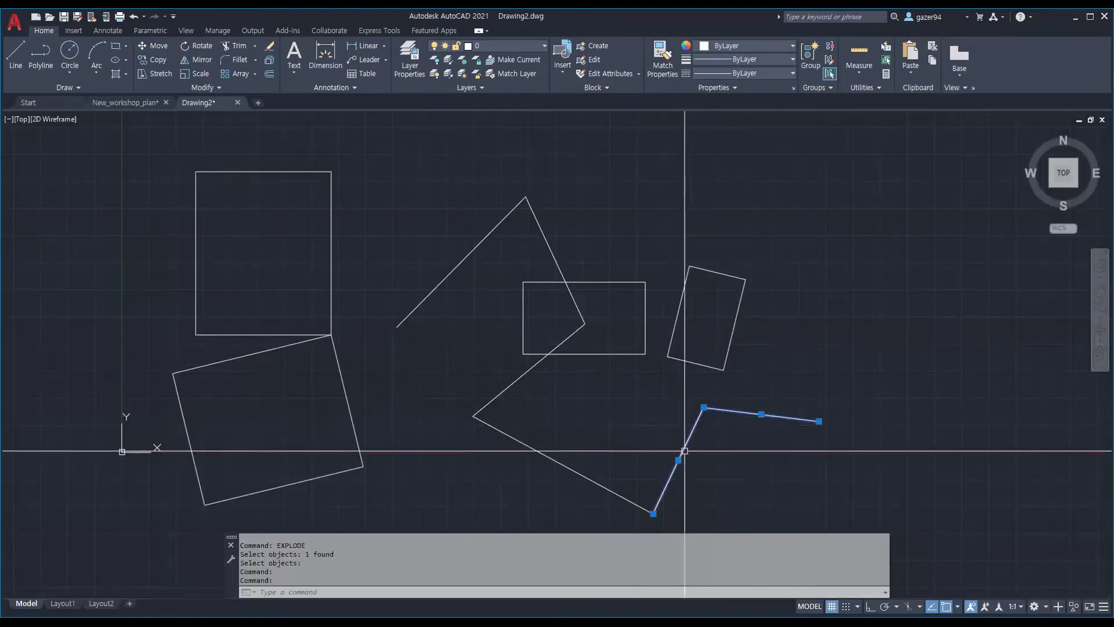
{"action": "left_click", "coordinate": [577, 476]}
{"action": "key", "text": "Escape"}
{"action": "key", "text": "Escape"}
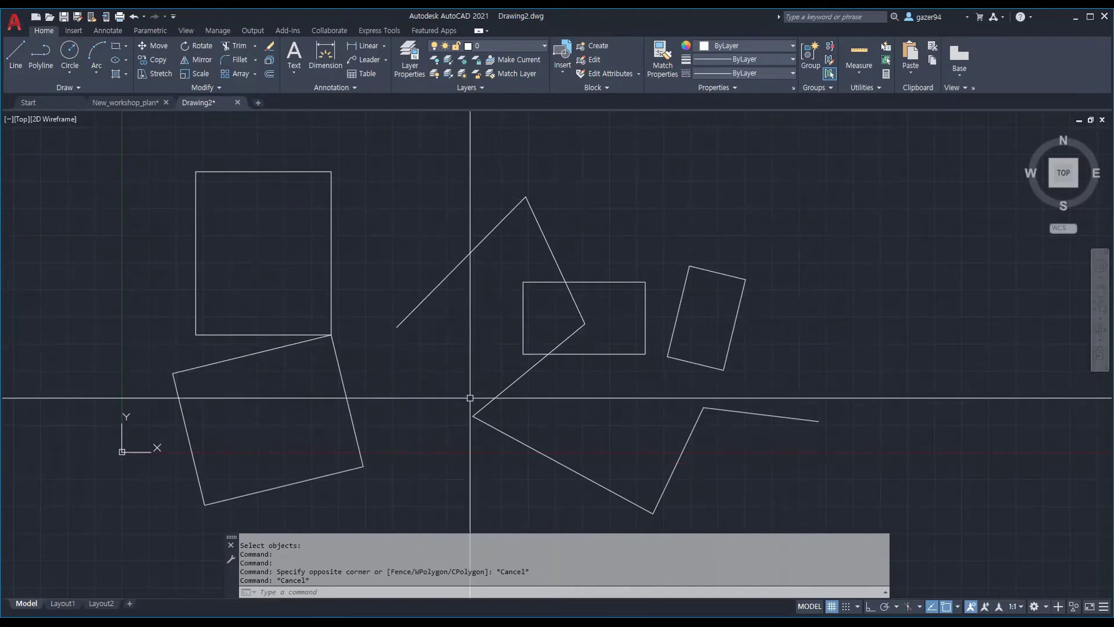
Step: Switch to the New_workshop_plan drawing and show the desk and chair layout
{"action": "key", "text": "ctrl+Tab"}
{"action": "key", "text": "ctrl+Tab"}
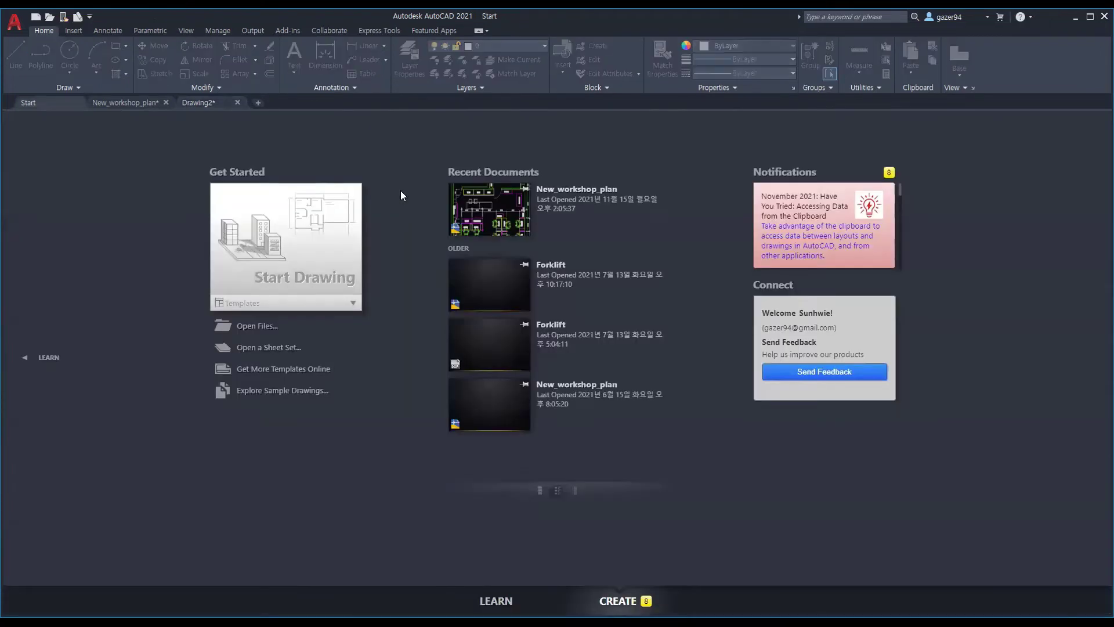
{"action": "scroll", "coordinate": [480, 299], "scroll_direction": "down", "scroll_amount": 6}
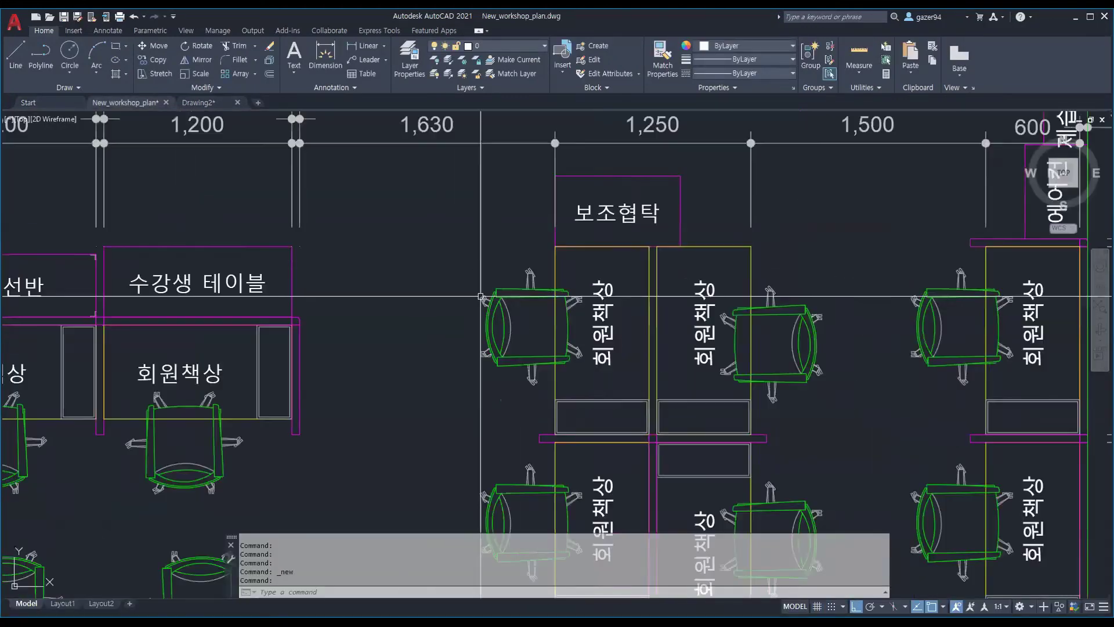
Step: Copy the chair beside the first desk under the 1,250 dimension to the clipboard and return to Drawing2
{"action": "scroll", "coordinate": [499, 370], "scroll_direction": "up", "scroll_amount": 4}
{"action": "middle_click_drag", "start_coordinate": [456, 344], "coordinate": [455, 441]}
{"action": "left_click", "coordinate": [472, 338]}
{"action": "scroll", "coordinate": [399, 455], "scroll_direction": "down", "scroll_amount": 2}
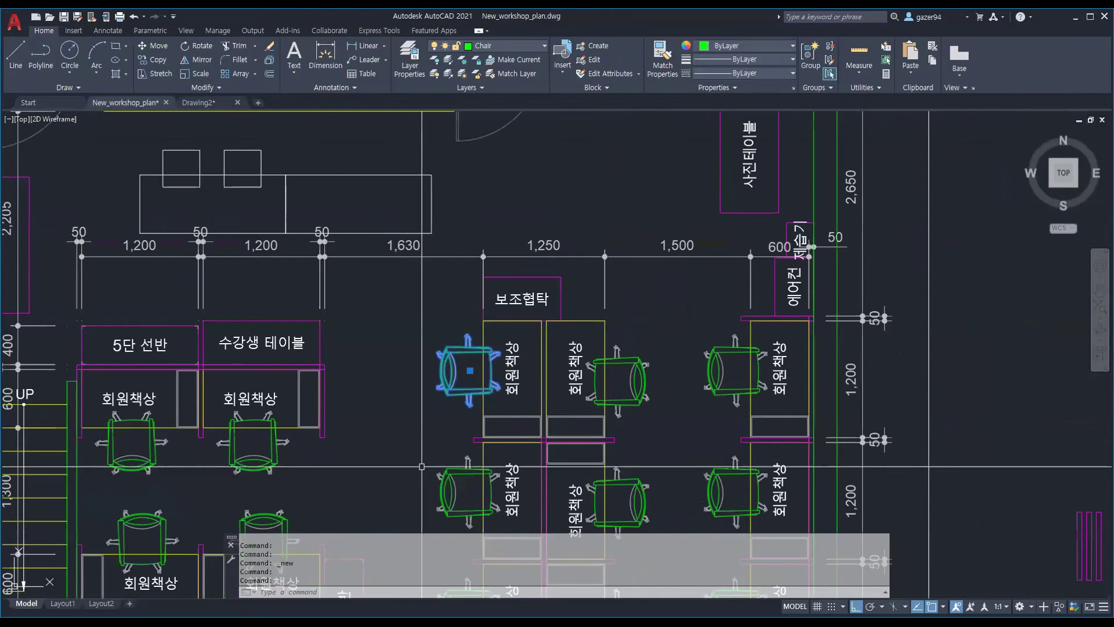
{"action": "scroll", "coordinate": [456, 437], "scroll_direction": "up", "scroll_amount": 2}
{"action": "left_click", "coordinate": [455, 422]}
{"action": "key", "text": "Escape"}
{"action": "key", "text": "Escape"}
{"action": "key", "text": "ctrl+Tab"}
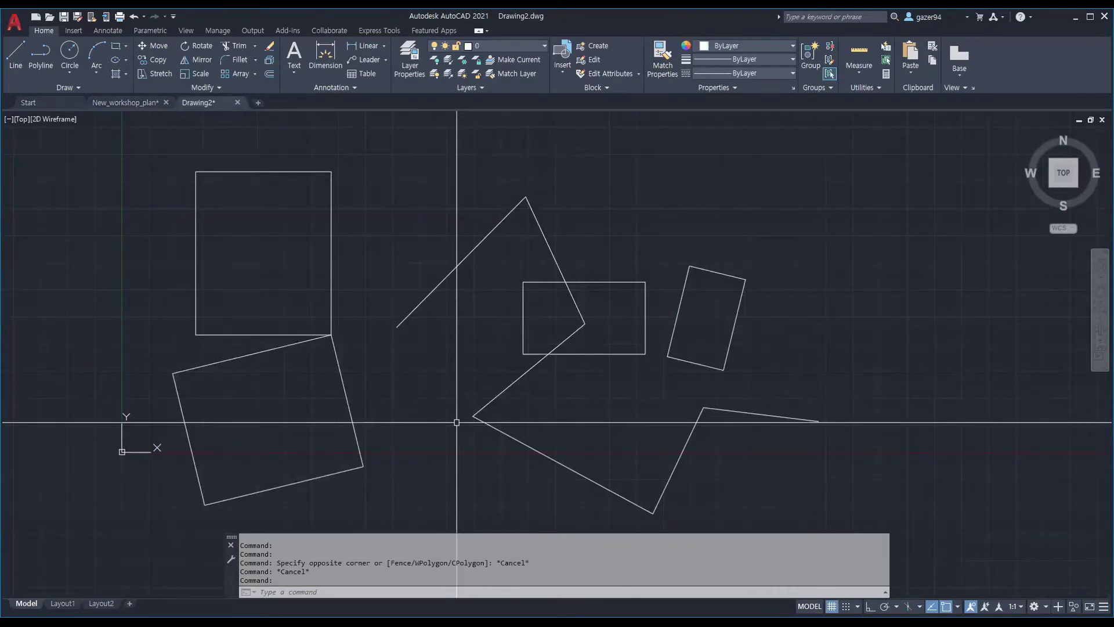
Step: Paste the chair into the empty area beyond the small tilted rectangle and check that it selects as one block
{"action": "key", "text": "ctrl+v"}
{"action": "left_click", "coordinate": [827, 317]}
{"action": "middle_click_drag", "start_coordinate": [767, 370], "coordinate": [547, 416]}
{"action": "left_click", "coordinate": [627, 341]}
{"action": "scroll", "coordinate": [653, 347], "scroll_direction": "up", "scroll_amount": 5}
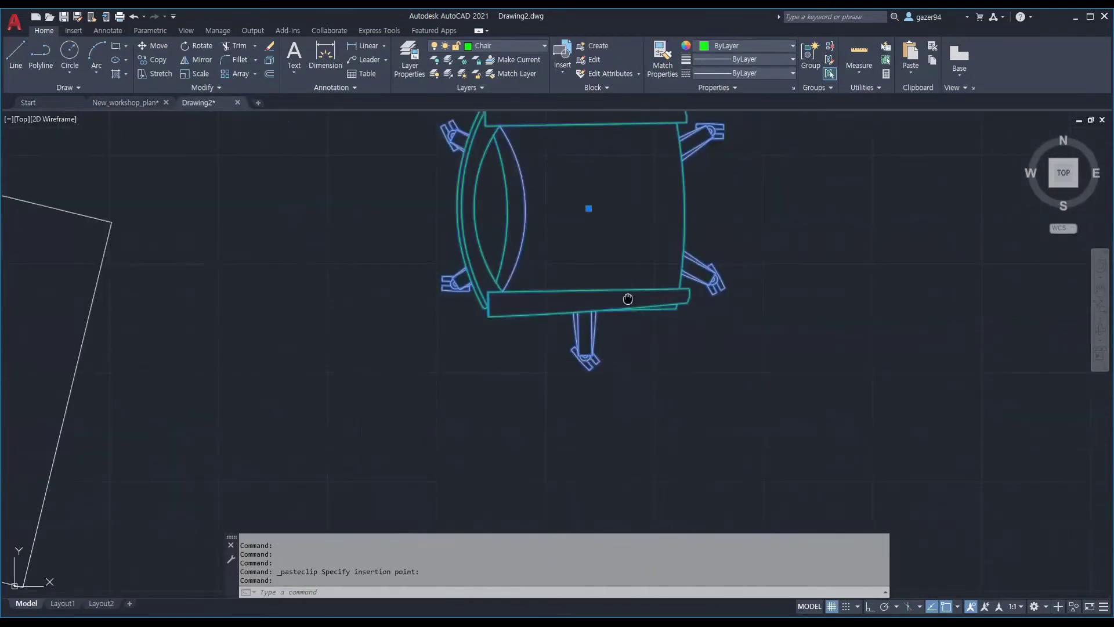
{"action": "middle_click_drag", "start_coordinate": [628, 298], "coordinate": [599, 396]}
{"action": "key", "text": "Escape"}
{"action": "scroll", "coordinate": [557, 406], "scroll_direction": "down", "scroll_amount": 4}
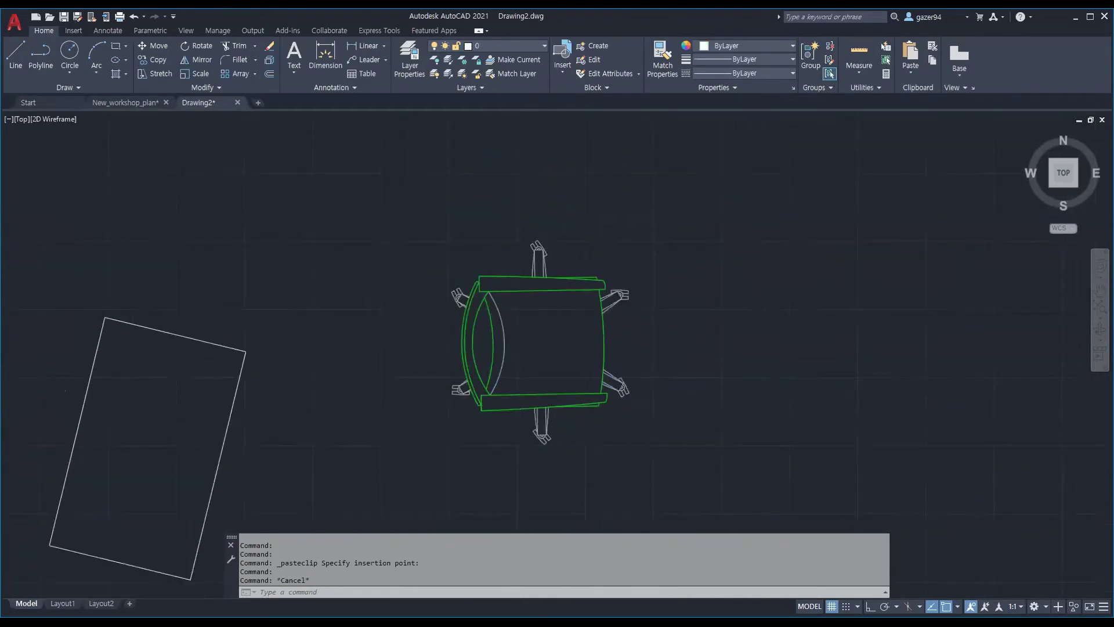
{"action": "scroll", "coordinate": [516, 412], "scroll_direction": "up", "scroll_amount": 2}
{"action": "scroll", "coordinate": [517, 412], "scroll_direction": "up", "scroll_amount": 3}
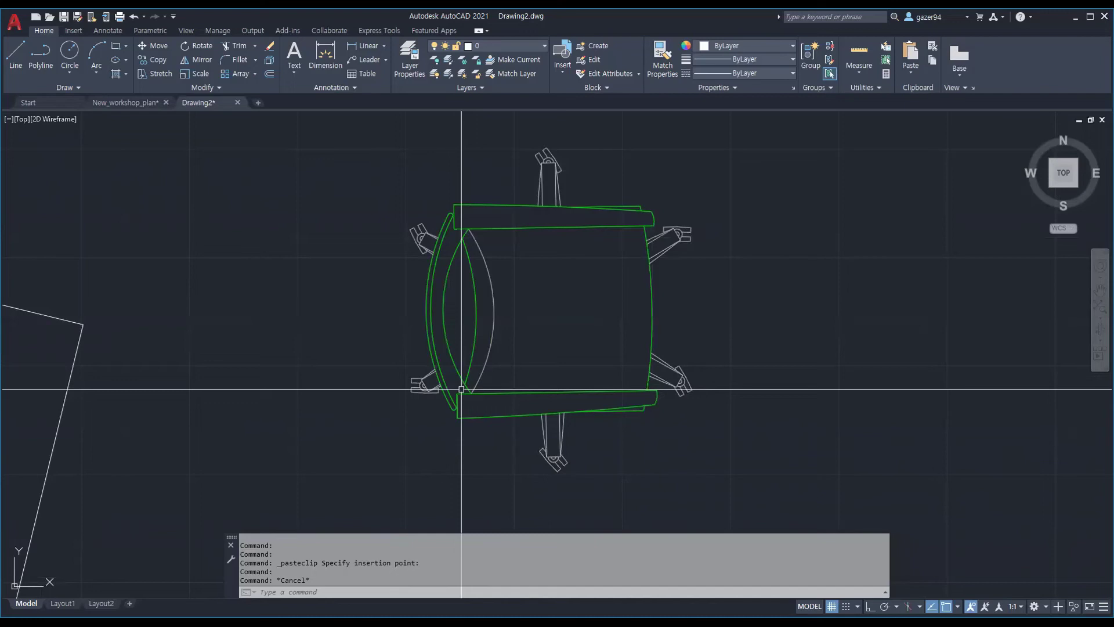
Step: Explode the chair block and select two backrest arcs and an armrest line individually to check them
{"action": "type", "text": "explode"}
{"action": "key", "text": "Return"}
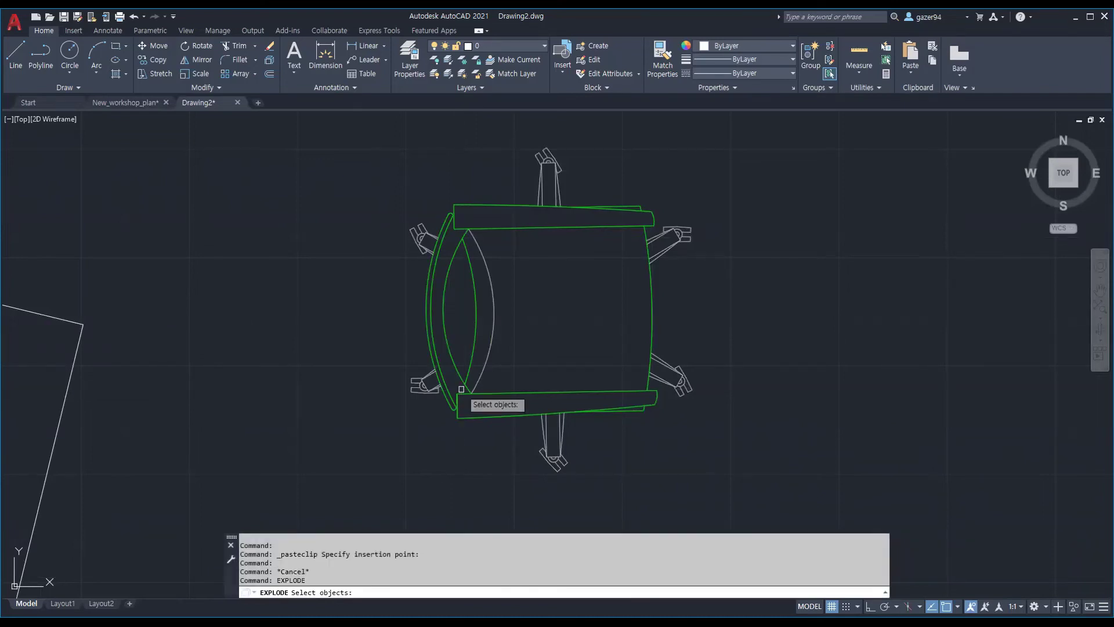
{"action": "left_click", "coordinate": [460, 386]}
{"action": "key", "text": "Return"}
{"action": "left_click", "coordinate": [471, 372]}
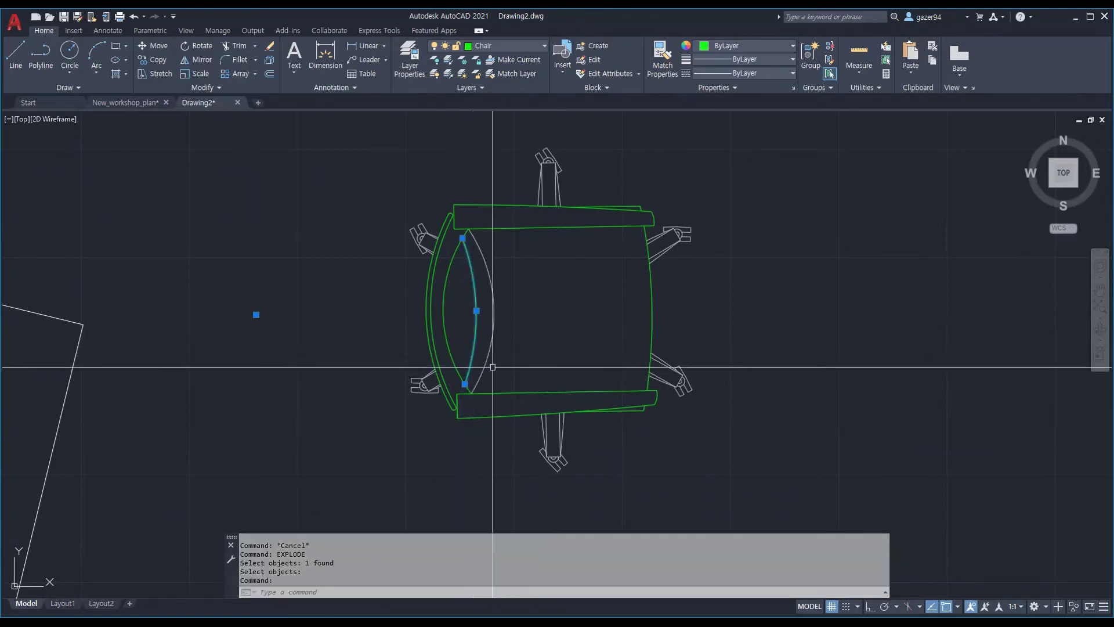
{"action": "left_click", "coordinate": [490, 340]}
{"action": "left_click", "coordinate": [610, 391]}
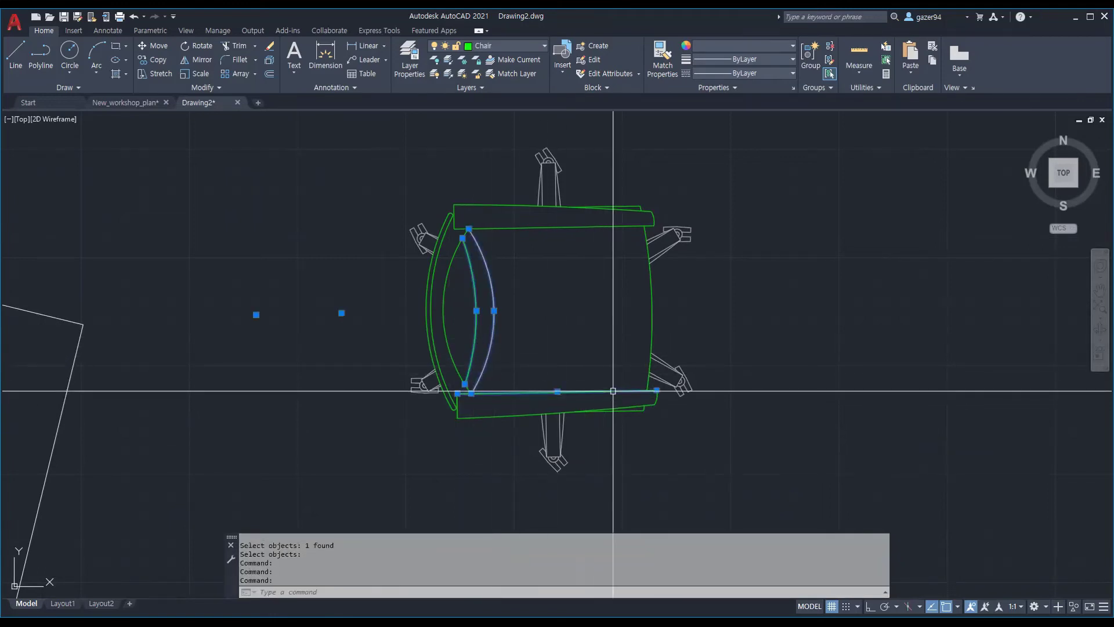
{"action": "key", "text": "Escape"}
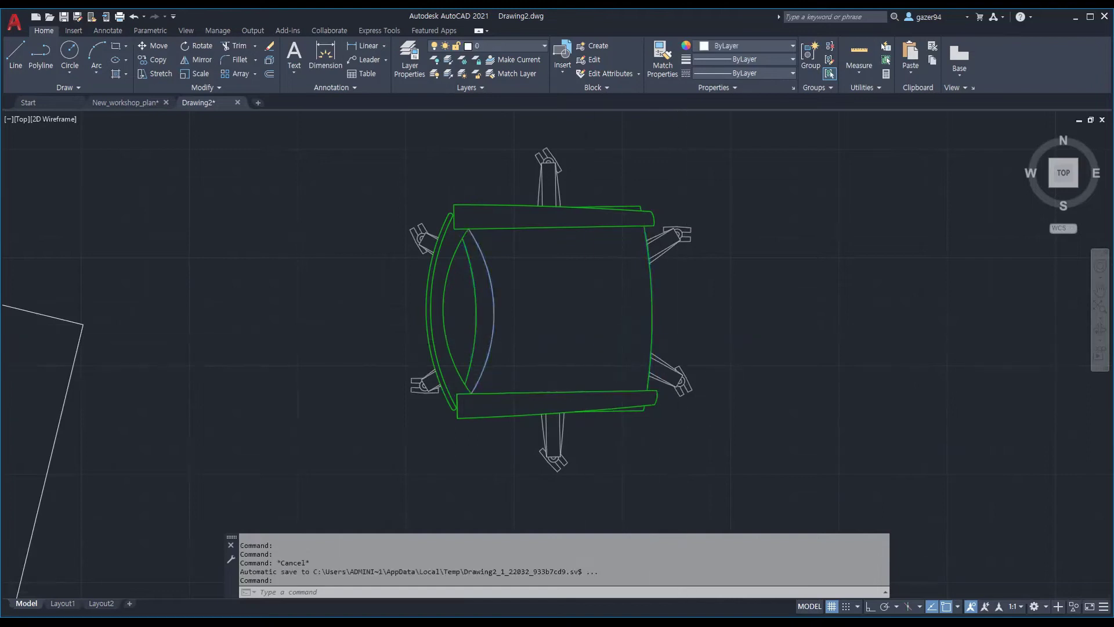
Step: Erase the exploded chair with a Window selection
{"action": "scroll", "coordinate": [570, 382], "scroll_direction": "down", "scroll_amount": 8}
{"action": "scroll", "coordinate": [556, 419], "scroll_direction": "up", "scroll_amount": 6}
{"action": "middle_click_drag", "start_coordinate": [450, 436], "coordinate": [547, 423]}
{"action": "scroll", "coordinate": [541, 421], "scroll_direction": "down", "scroll_amount": 2}
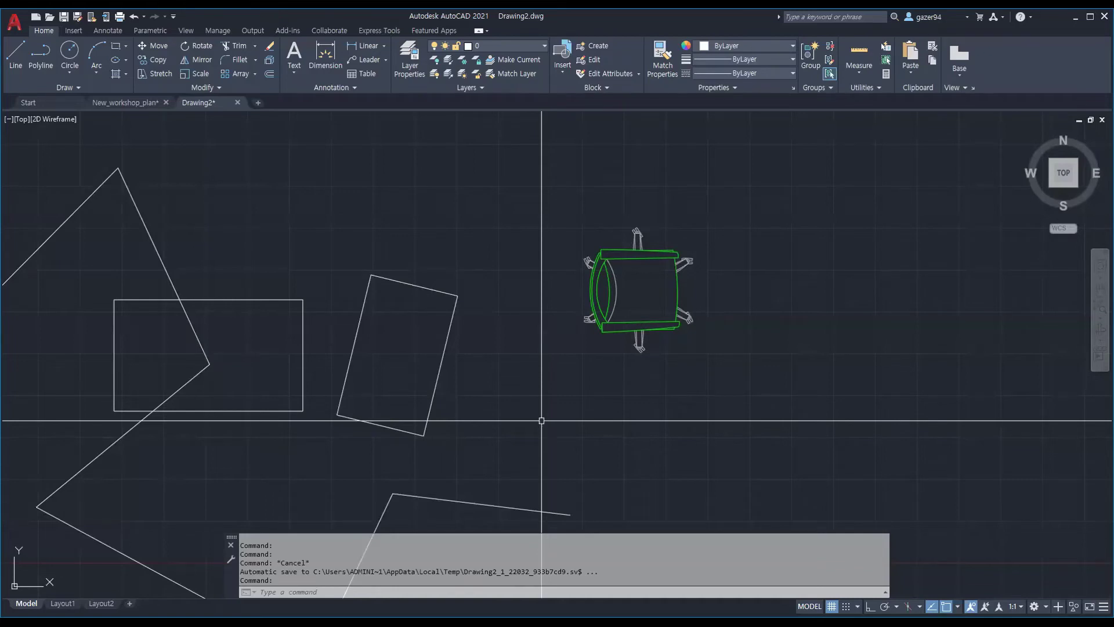
{"action": "key", "text": "ctrl+Tab"}
{"action": "key", "text": "ctrl+Tab"}
{"action": "key", "text": "ctrl+Tab"}
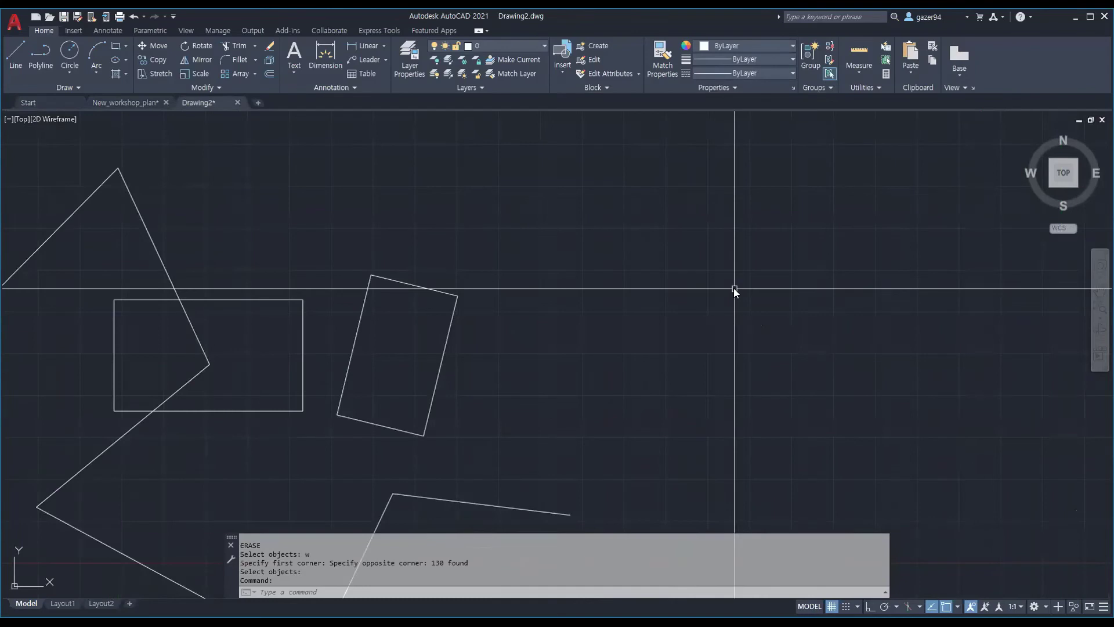
{"action": "key", "text": "alt+Tab"}
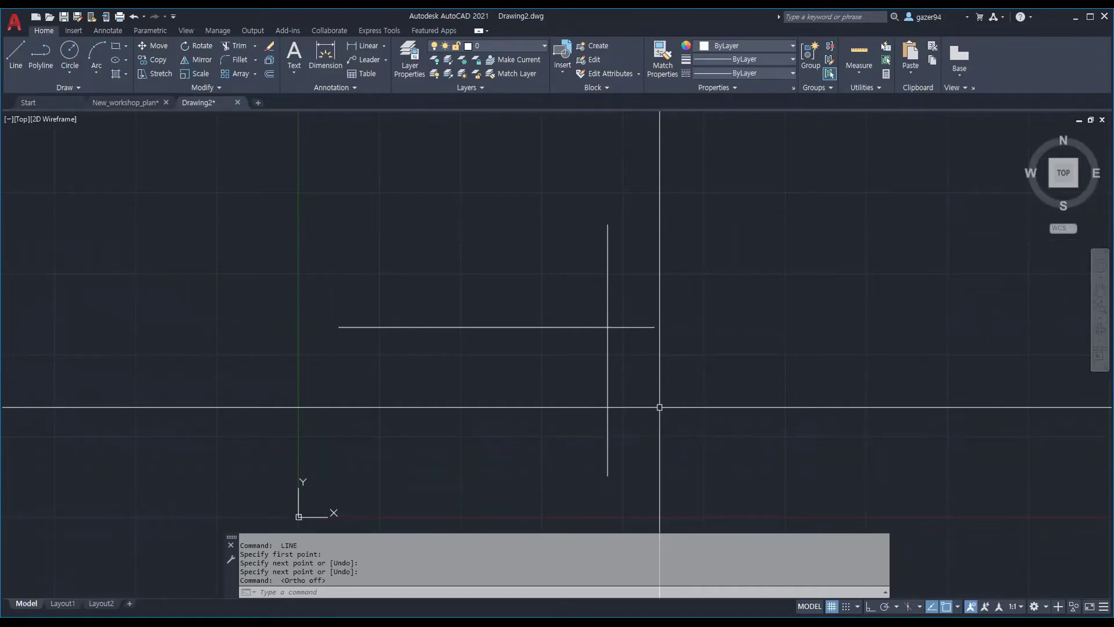
Step: Change the Trim command's mode to Quick and restart the command to show its Quick options
{"action": "type", "text": "trim"}
{"action": "key", "text": "Return"}
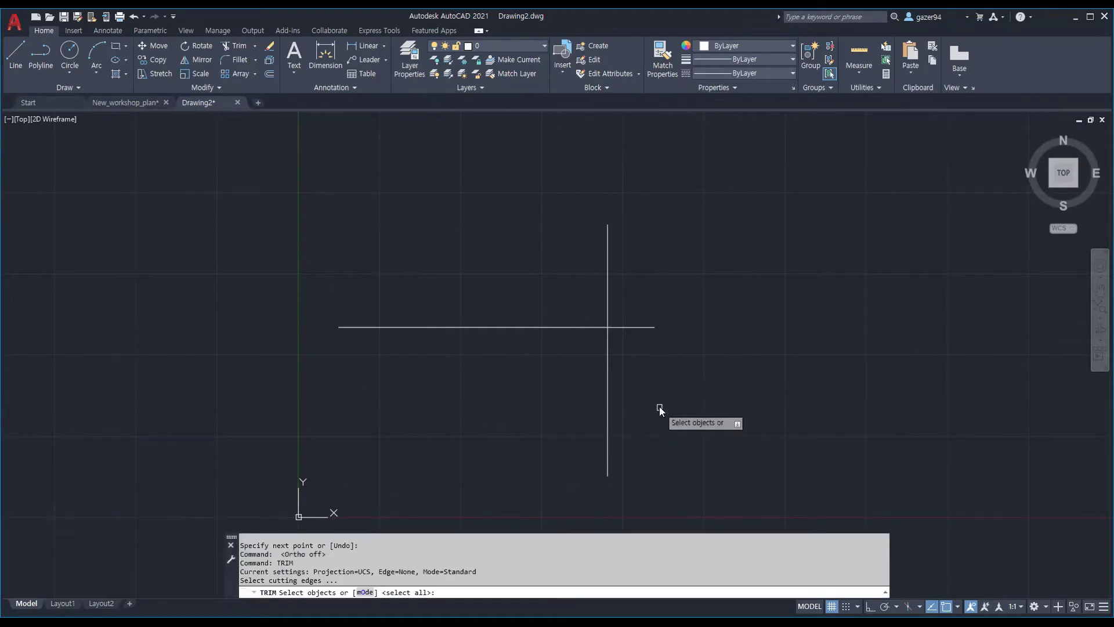
{"action": "type", "text": "o"}
{"action": "key", "text": "Return"}
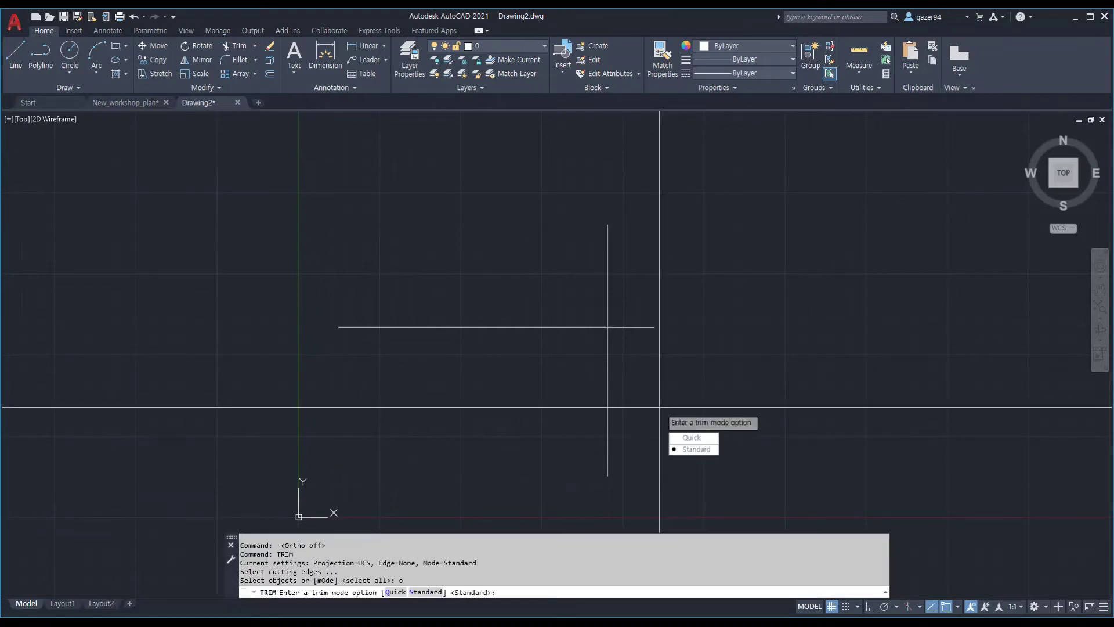
{"action": "type", "text": "q"}
{"action": "key", "text": "Return"}
{"action": "key", "text": "Escape"}
{"action": "key", "text": "Return"}
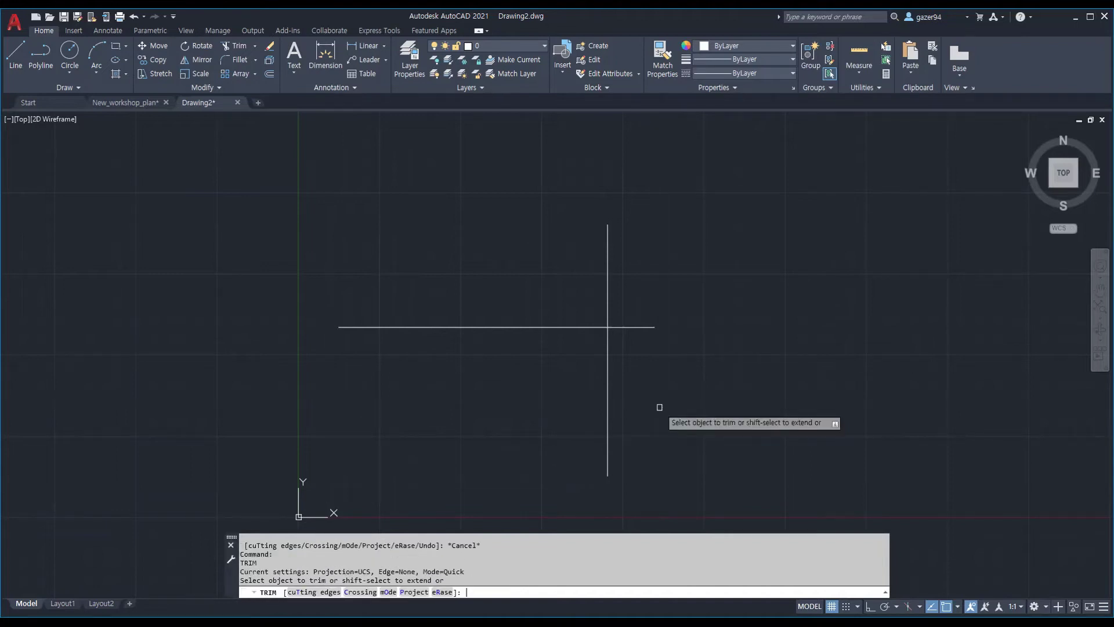
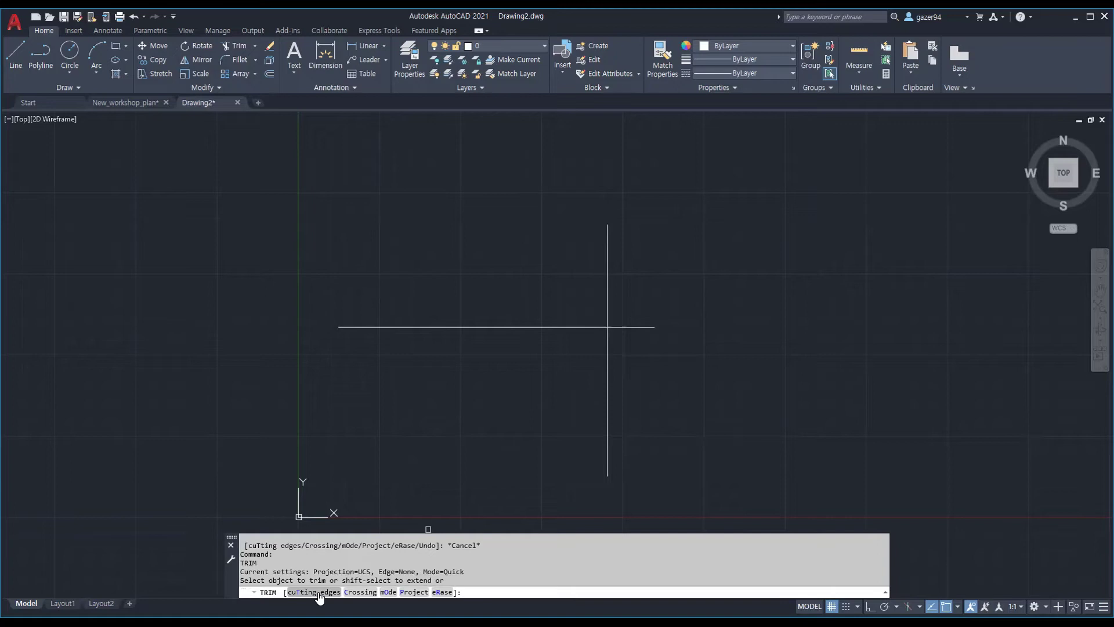
Step: Switch the trim mode to Standard and end the Trim command
{"action": "left_click", "coordinate": [389, 592]}
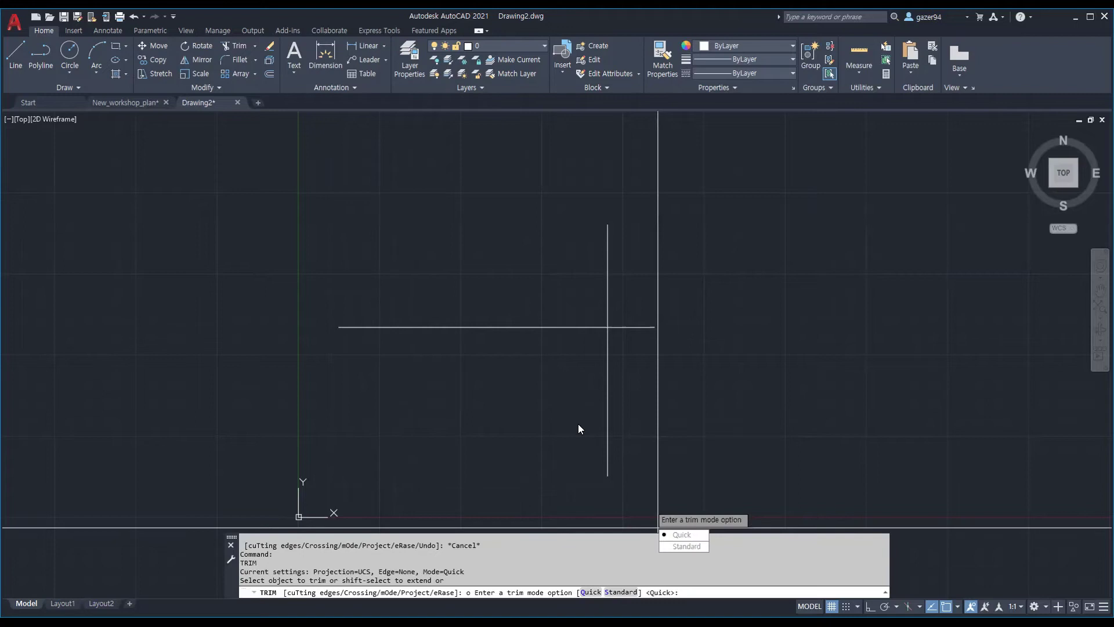
{"action": "left_click", "coordinate": [684, 547]}
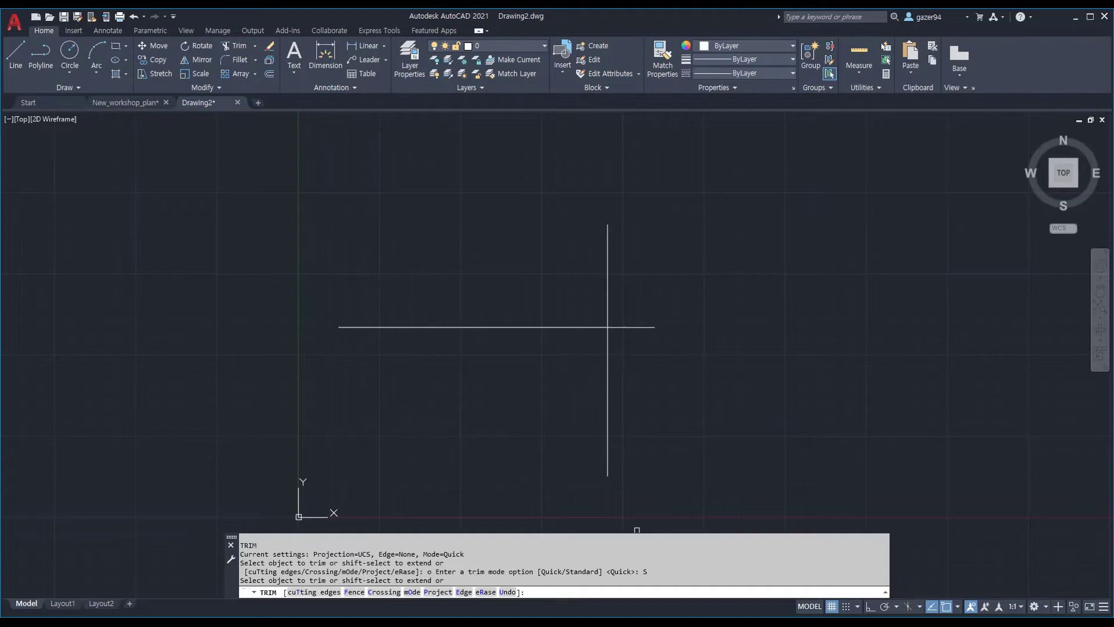
{"action": "key", "text": "Return"}
Step: Trim the short end of the horizontal line beyond the vertical line, using the vertical line as the cutting edge
{"action": "type", "text": "TR"}
{"action": "key", "text": "Return"}
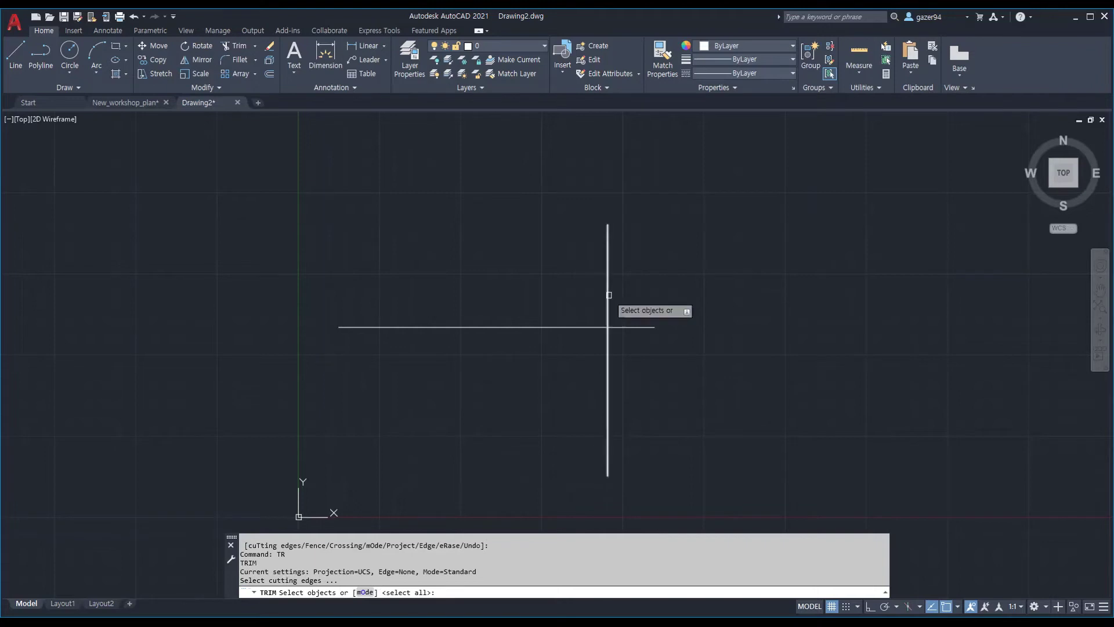
{"action": "left_click", "coordinate": [609, 294]}
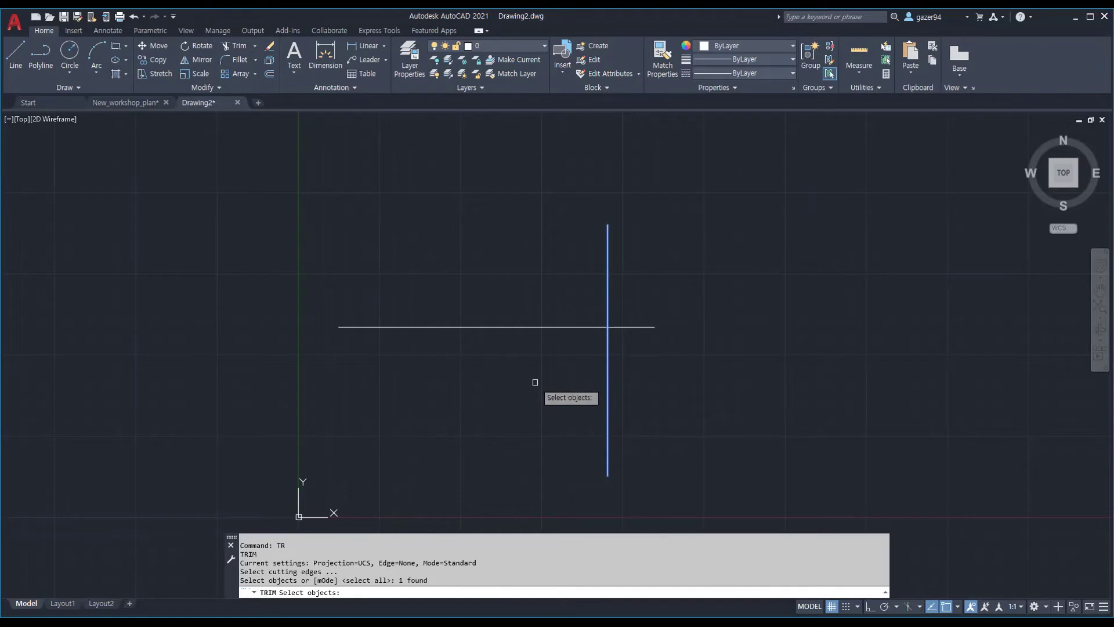
{"action": "key", "text": "Return"}
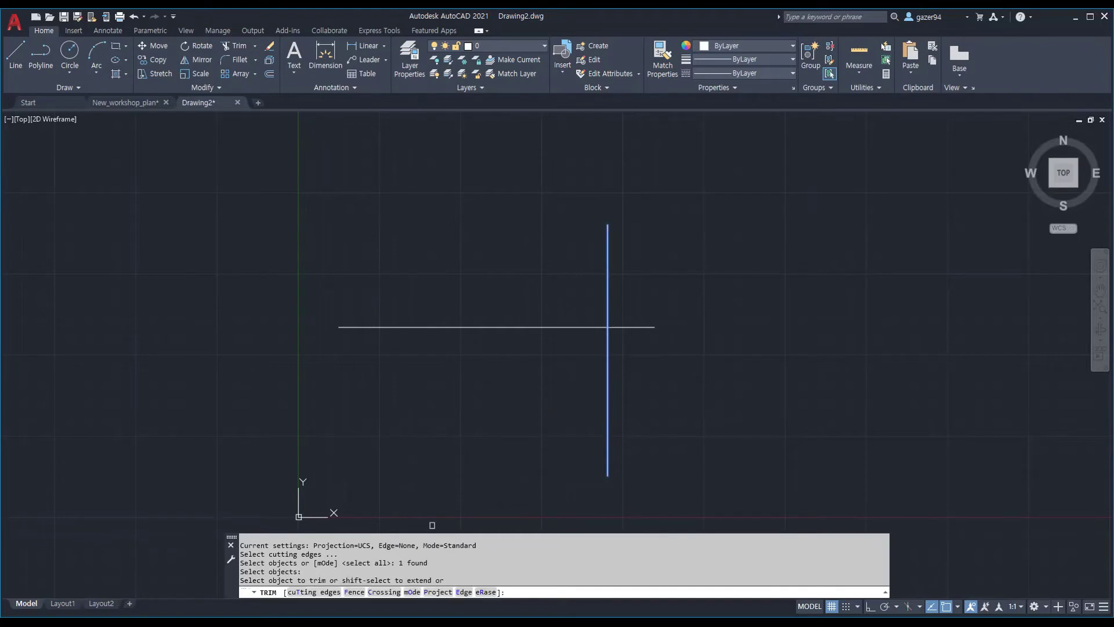
{"action": "left_click", "coordinate": [638, 327]}
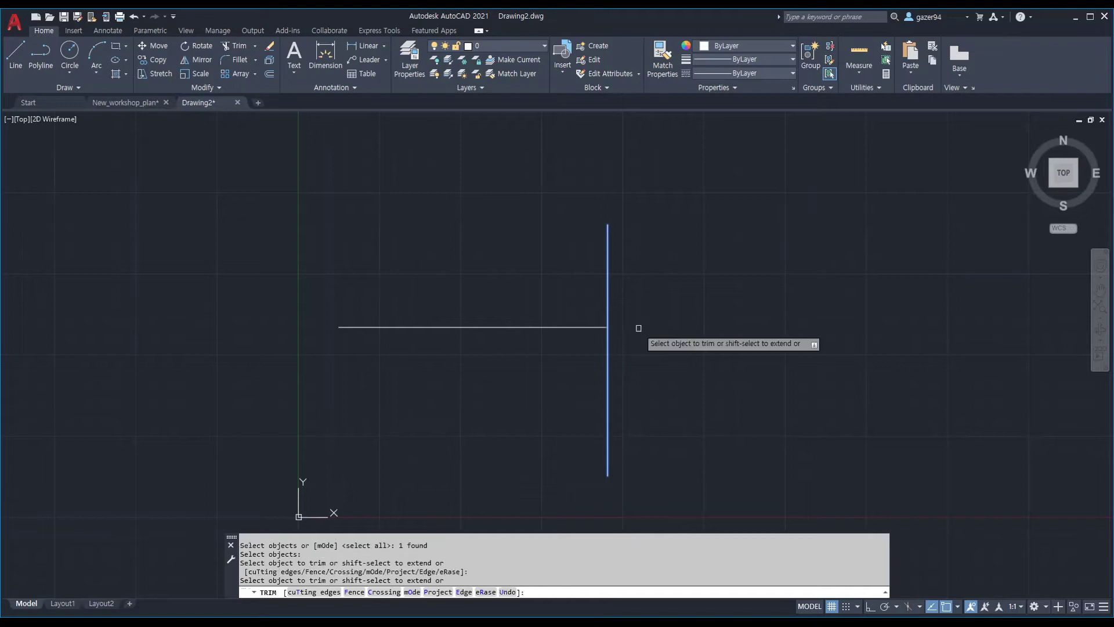
{"action": "key", "text": "Return"}
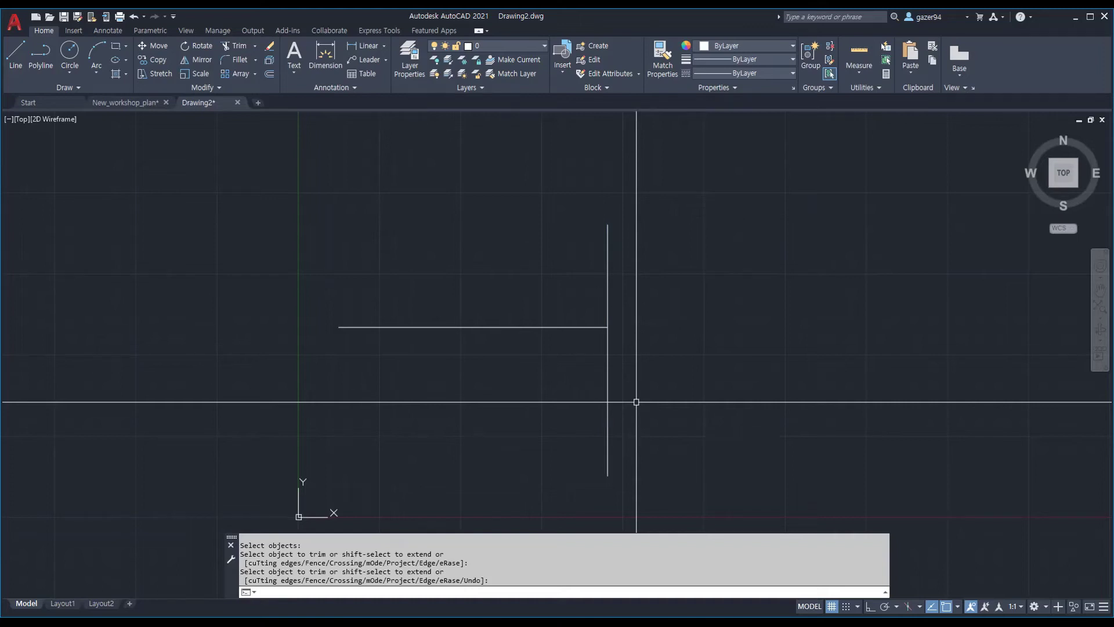
Step: Set the trim mode to Quick and end the Trim command
{"action": "key", "text": "Return"}
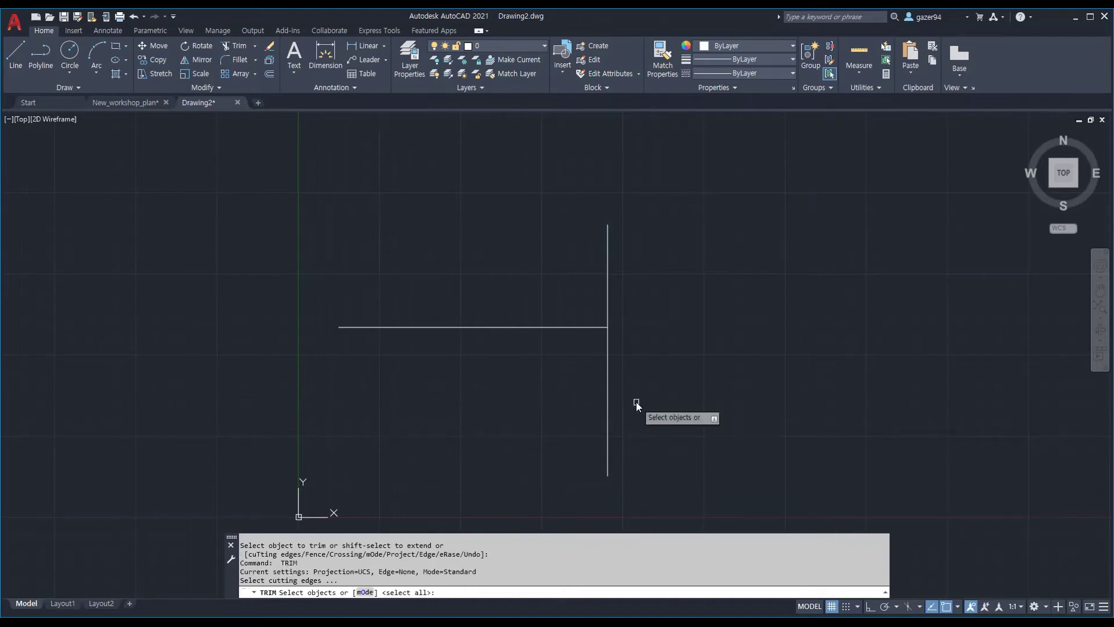
{"action": "type", "text": "o"}
{"action": "key", "text": "Return"}
{"action": "type", "text": "q"}
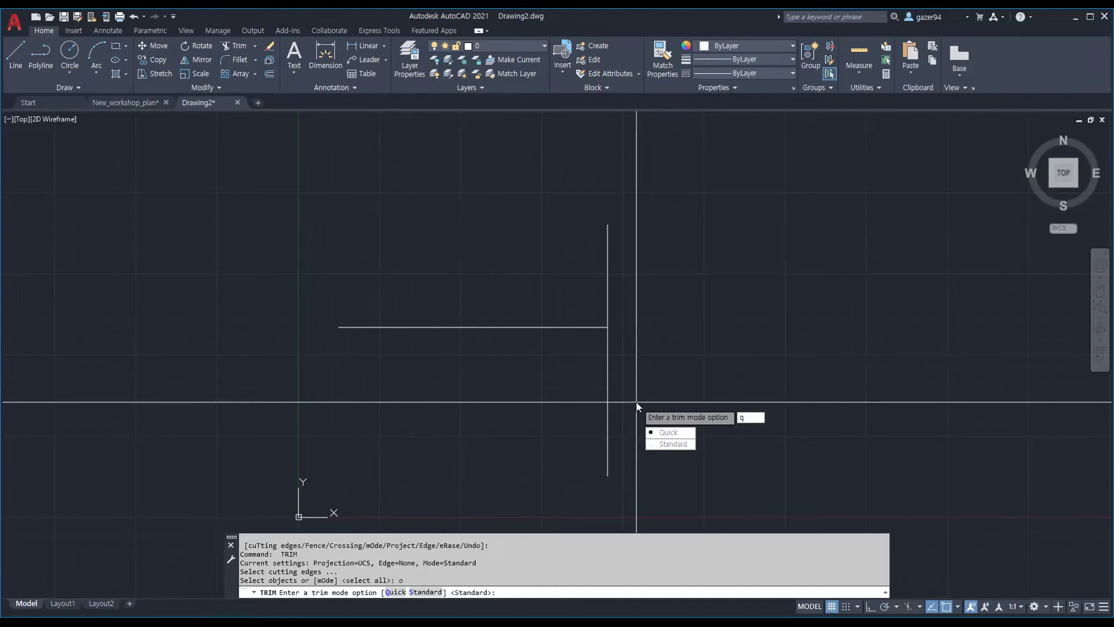
{"action": "key", "text": "Return"}
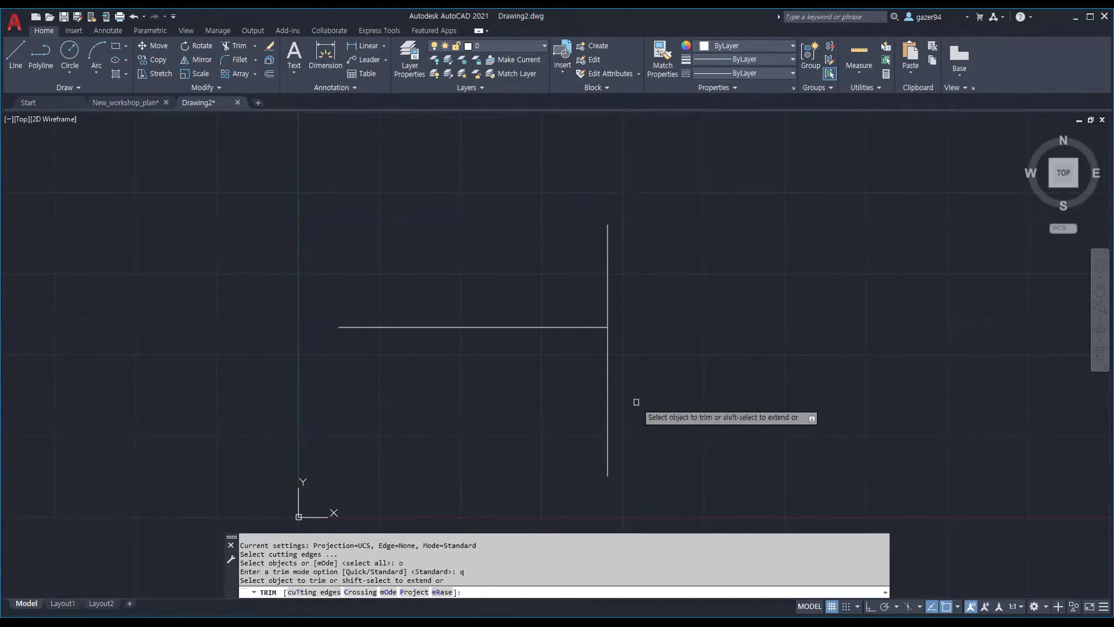
{"action": "left_click", "coordinate": [636, 402]}
{"action": "type", "text": "\\"}
{"action": "key", "text": "Return"}
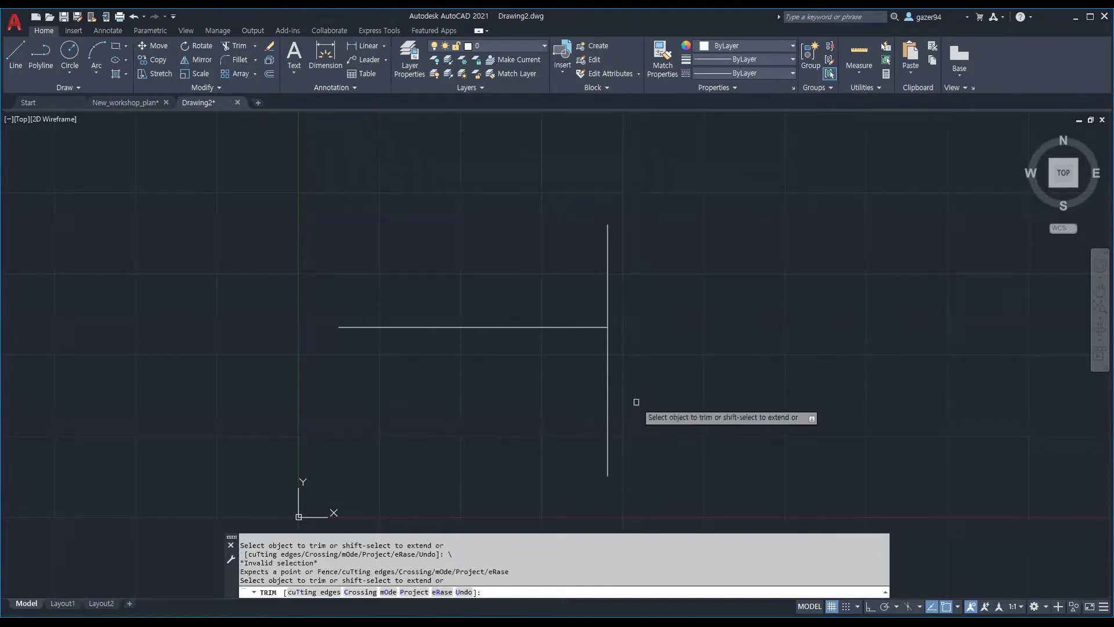
{"action": "key", "text": "Return"}
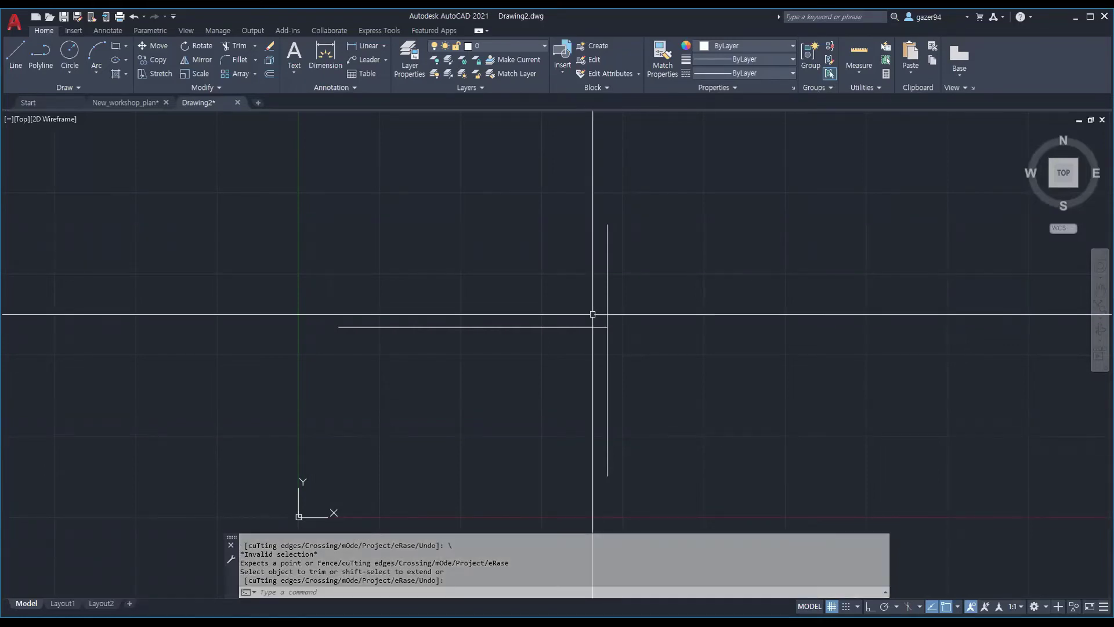
Step: Copy the vertical line as an array of 12 items fitted up to the far endpoint of the horizontal line
{"action": "middle_click_drag", "start_coordinate": [561, 384], "coordinate": [418, 402]}
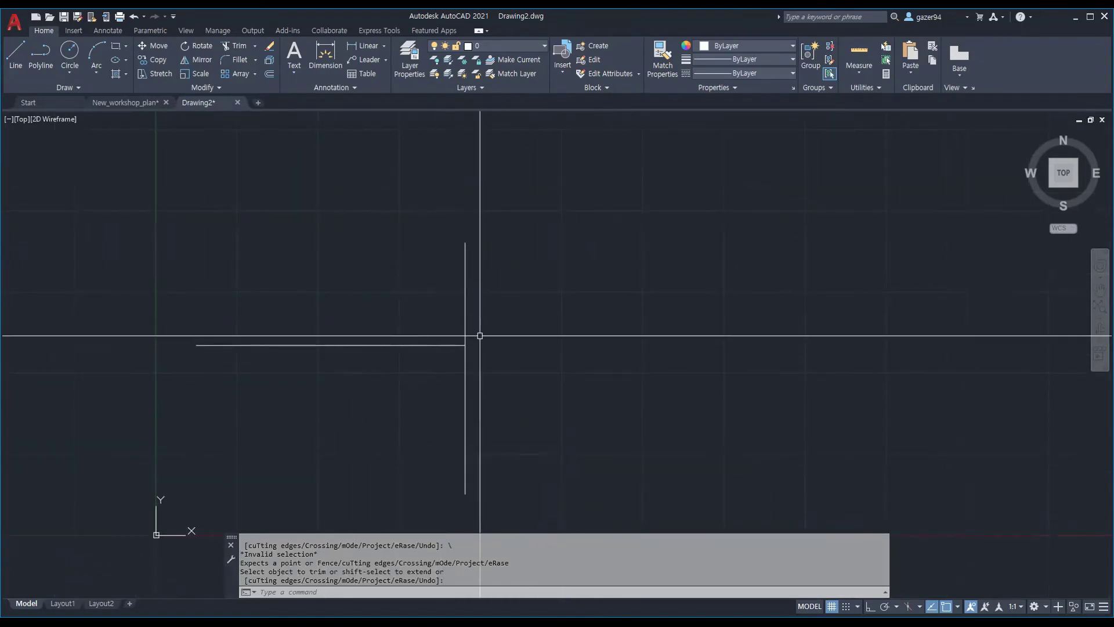
{"action": "scroll", "coordinate": [405, 361], "scroll_direction": "down", "scroll_amount": 3}
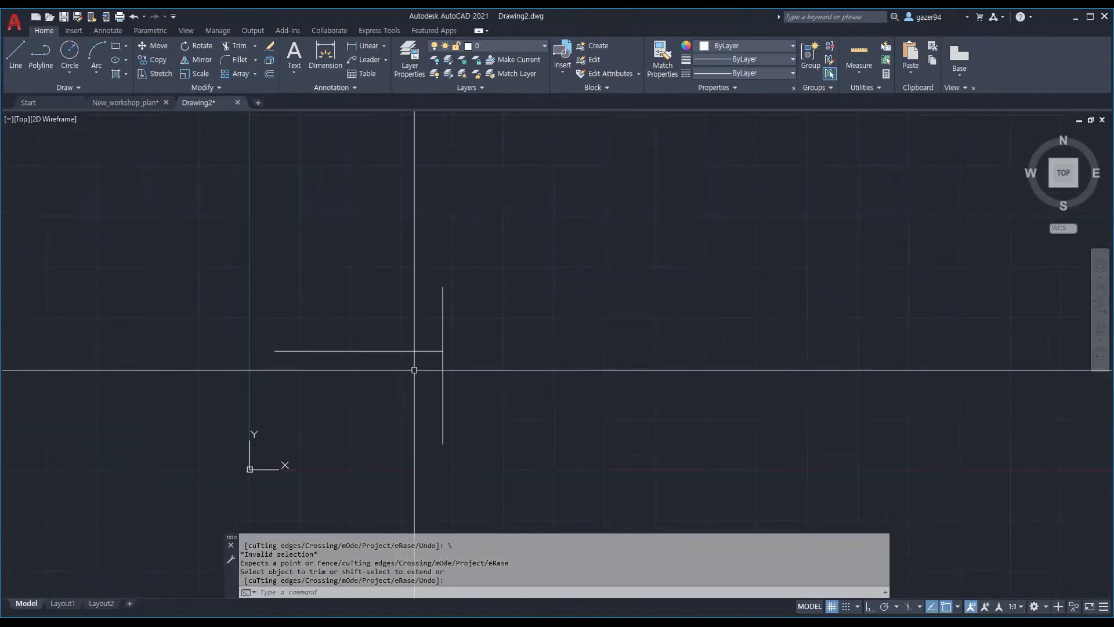
{"action": "scroll", "coordinate": [390, 433], "scroll_direction": "up", "scroll_amount": 2}
{"action": "middle_click_drag", "start_coordinate": [363, 430], "coordinate": [543, 435]}
{"action": "type", "text": "co"}
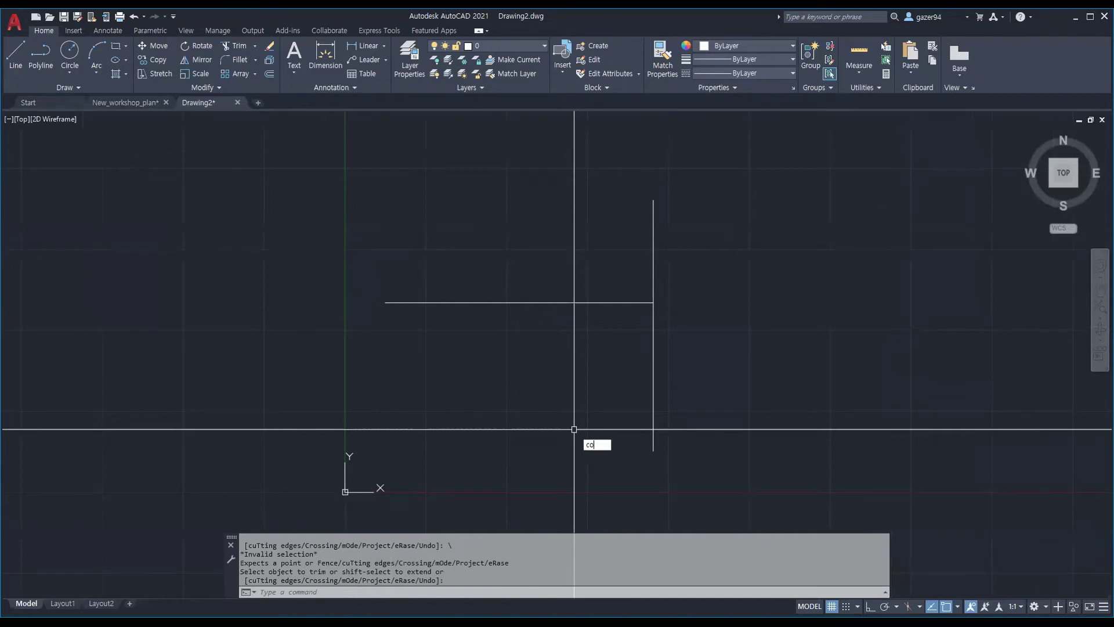
{"action": "key", "text": "Return"}
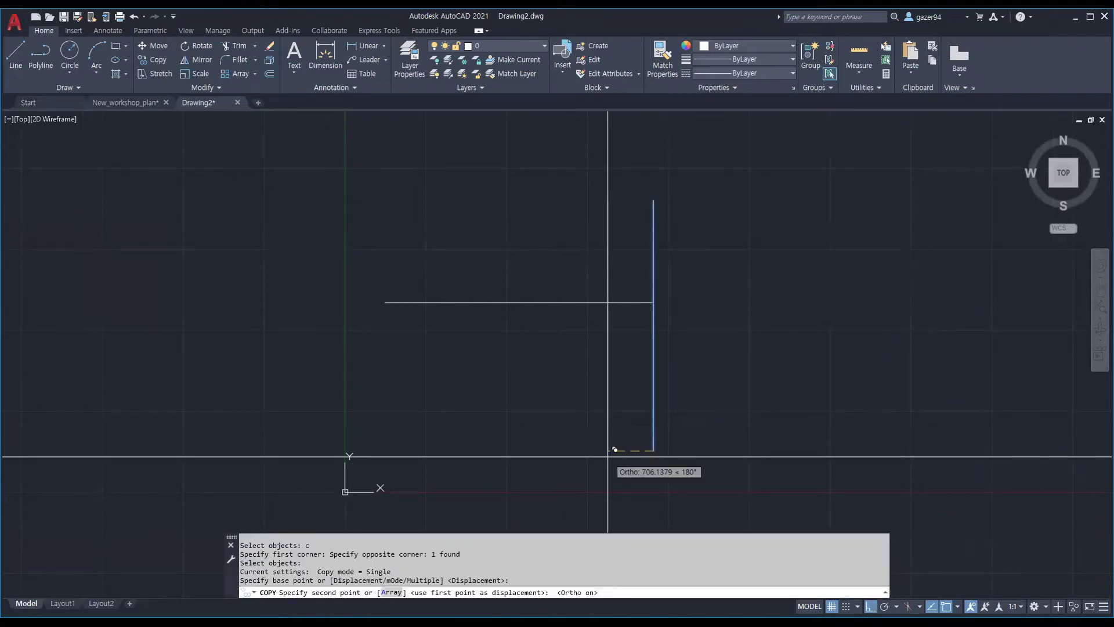
{"action": "type", "text": "a"}
{"action": "key", "text": "Return"}
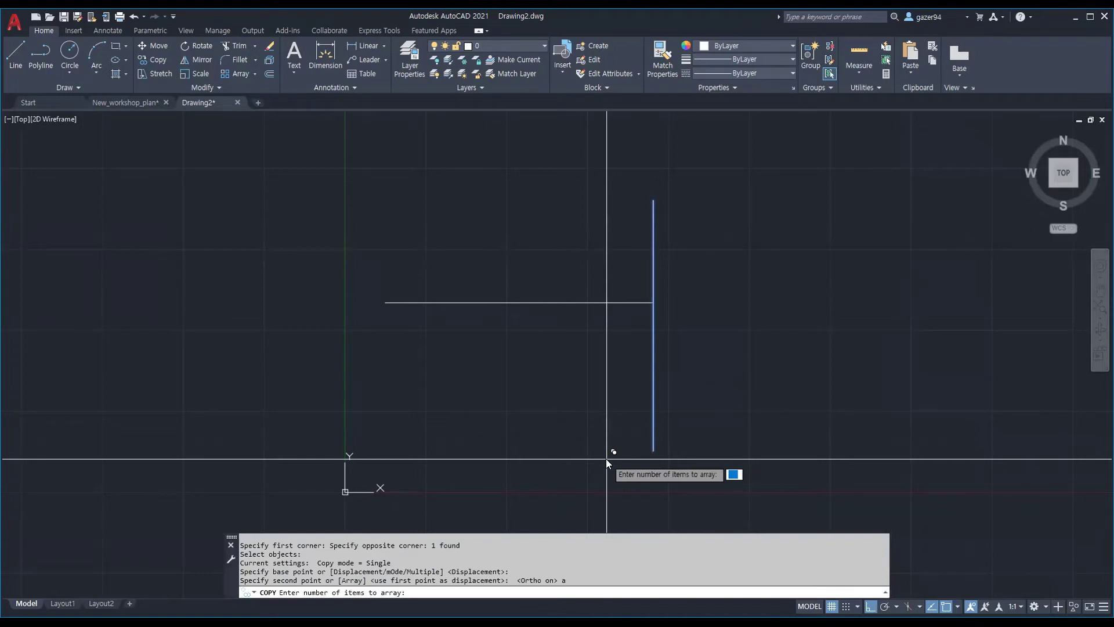
{"action": "type", "text": "12"}
{"action": "key", "text": "Return"}
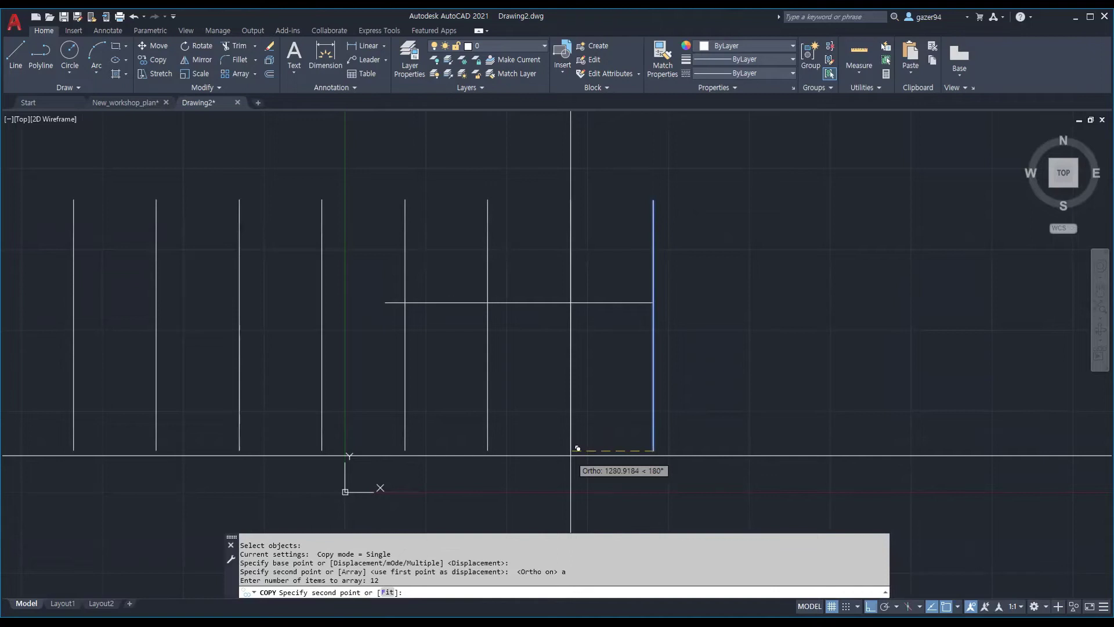
{"action": "type", "text": "f"}
{"action": "key", "text": "Return"}
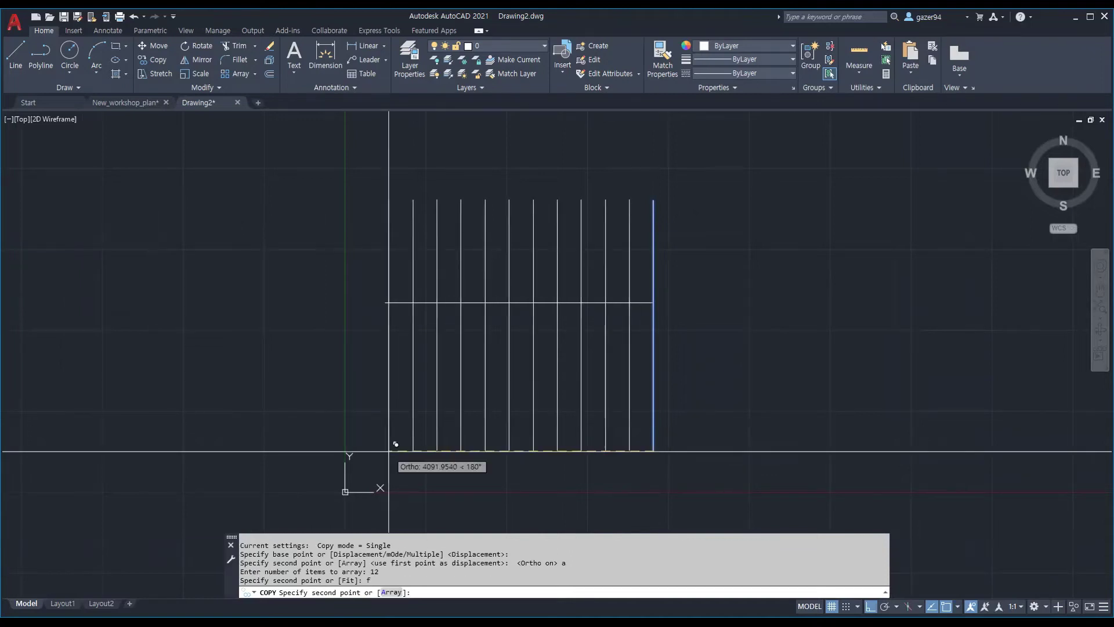
{"action": "left_click", "coordinate": [385, 302]}
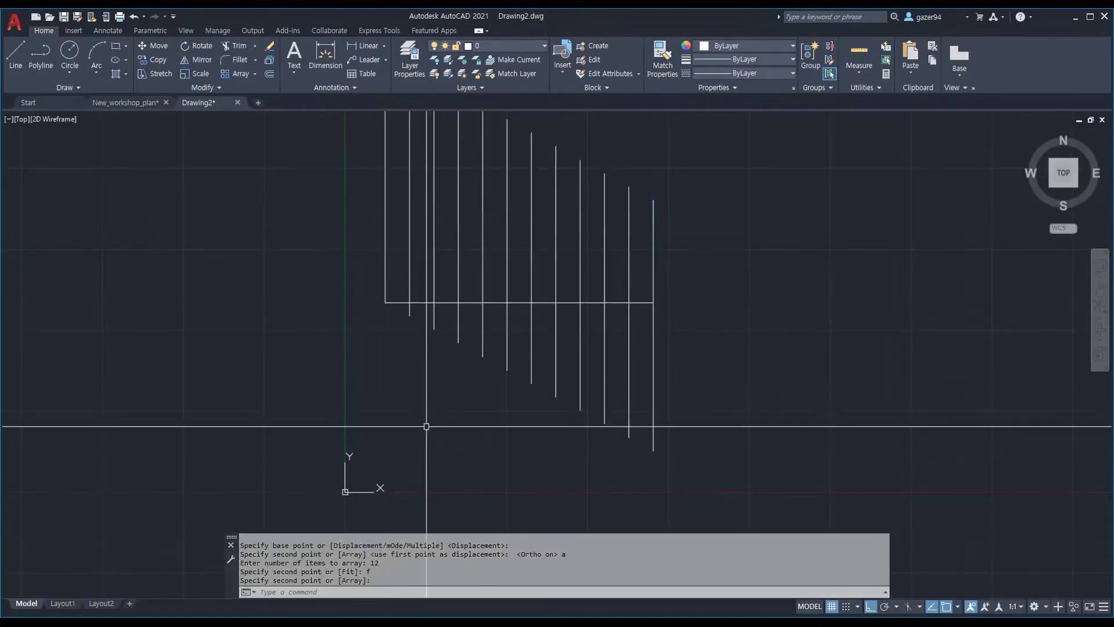
Step: Trim the lower ends of all the vertical lines in Quick mode with a fence just below the horizontal line
{"action": "middle_click_drag", "start_coordinate": [434, 397], "coordinate": [424, 497]}
{"action": "middle_click_drag", "start_coordinate": [340, 393], "coordinate": [267, 353]}
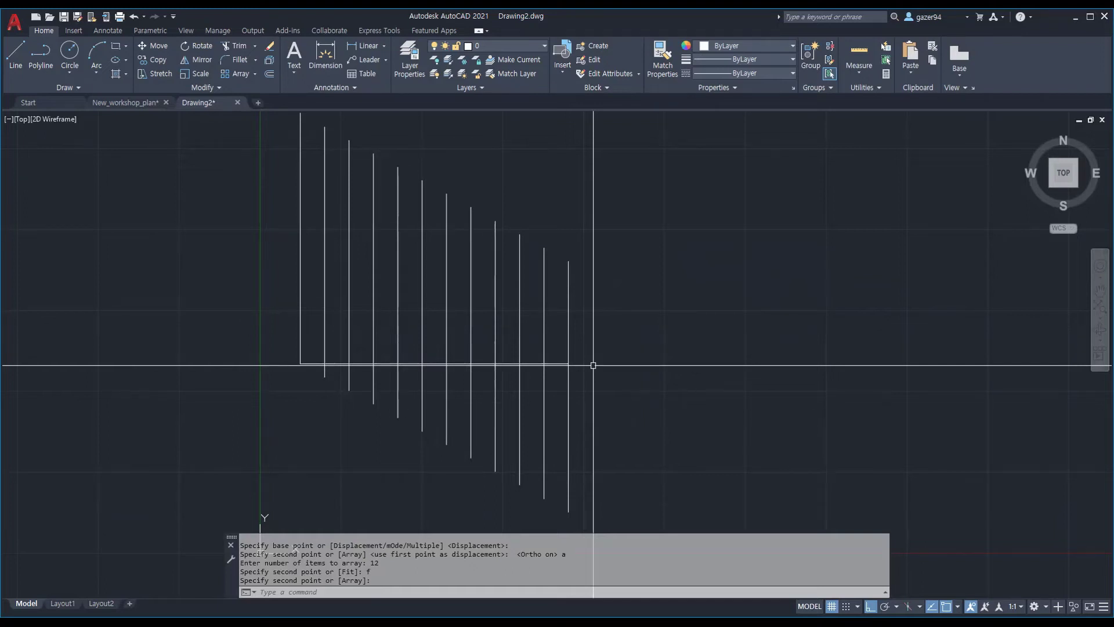
{"action": "key", "text": "Return"}
{"action": "type", "text": "TR"}
{"action": "key", "text": "Return"}
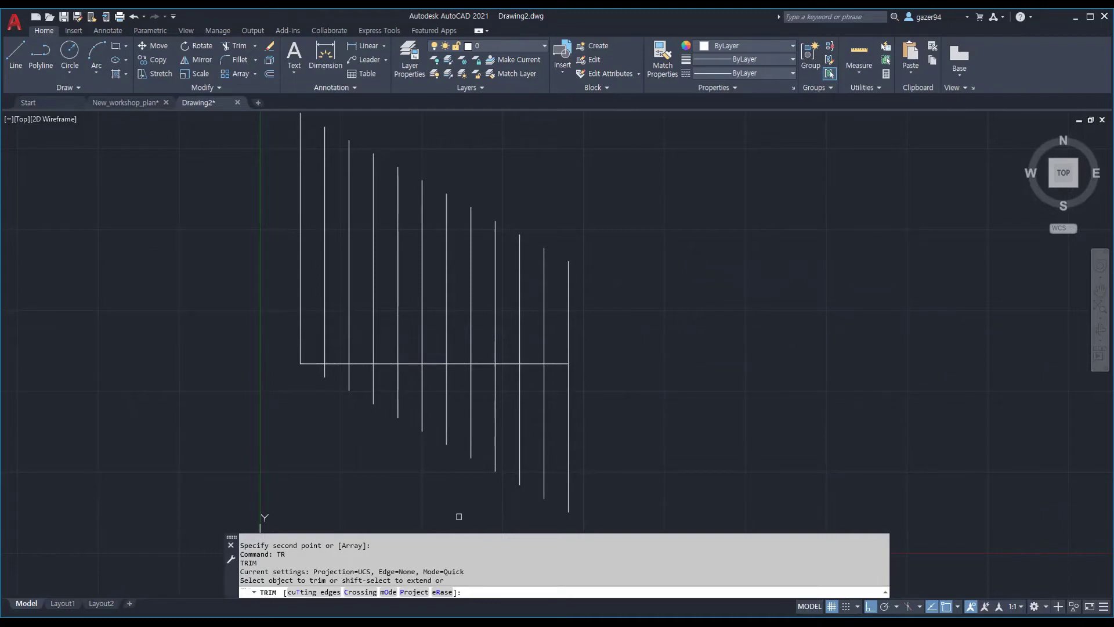
{"action": "type", "text": "f"}
{"action": "key", "text": "Return"}
{"action": "left_click", "coordinate": [244, 373]}
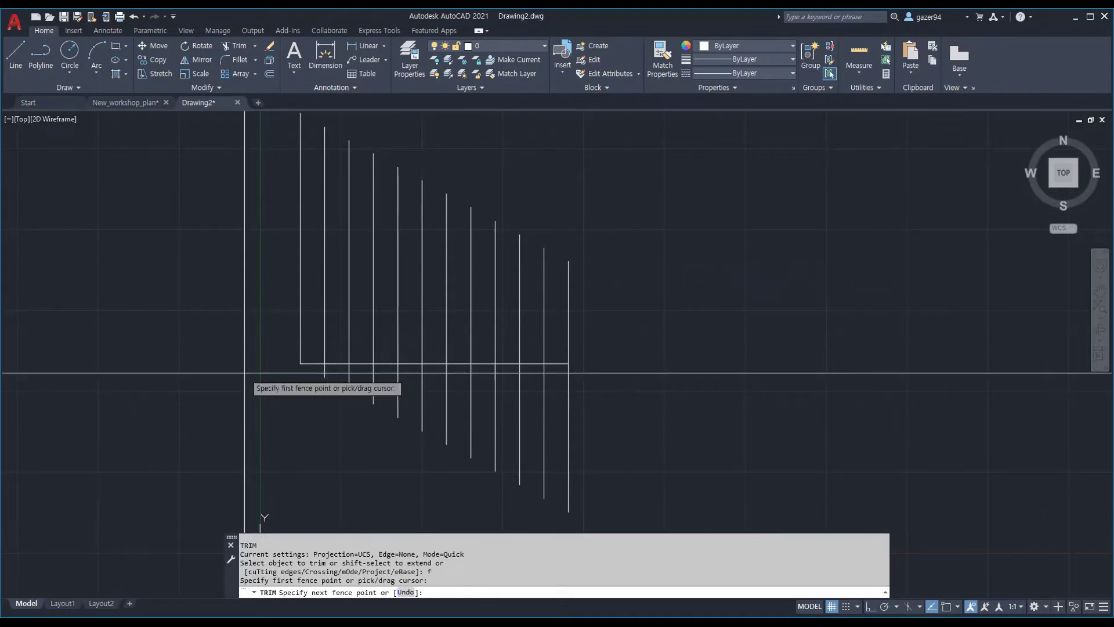
{"action": "left_click", "coordinate": [638, 368]}
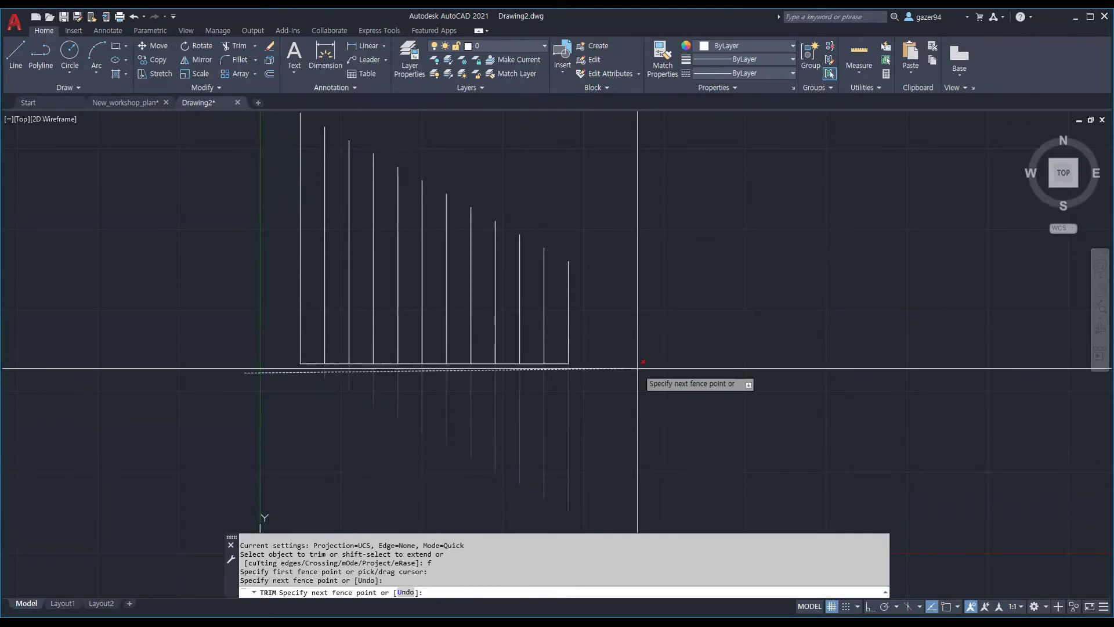
{"action": "key", "text": "Return"}
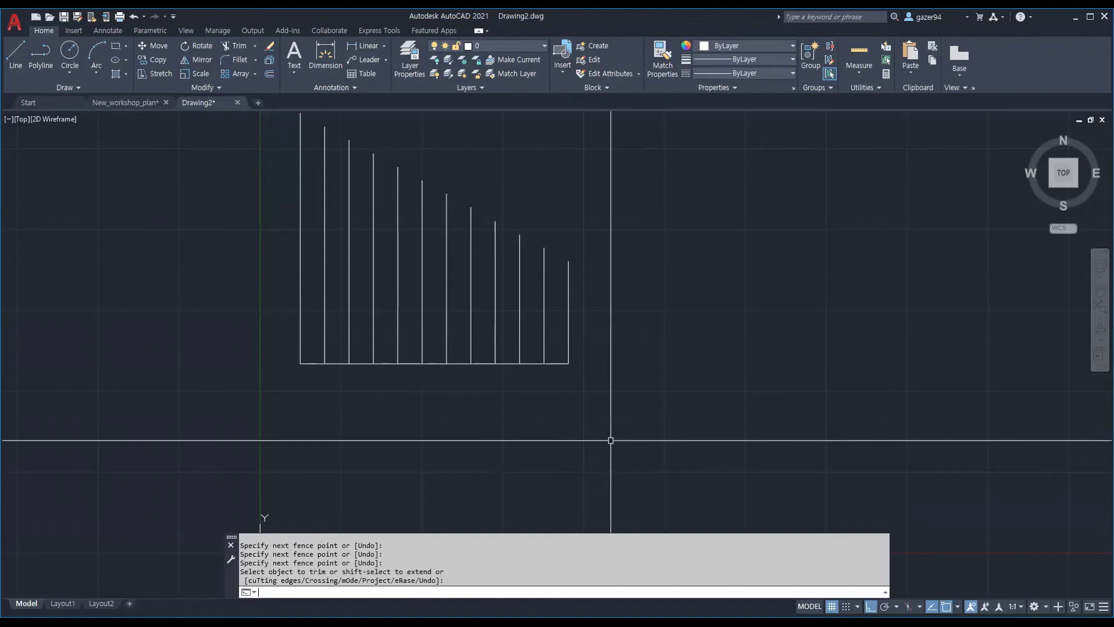
Step: Undo the fence trim of the vertical lines
{"action": "key", "text": "Return"}
{"action": "type", "text": "U"}
{"action": "key", "text": "Return"}
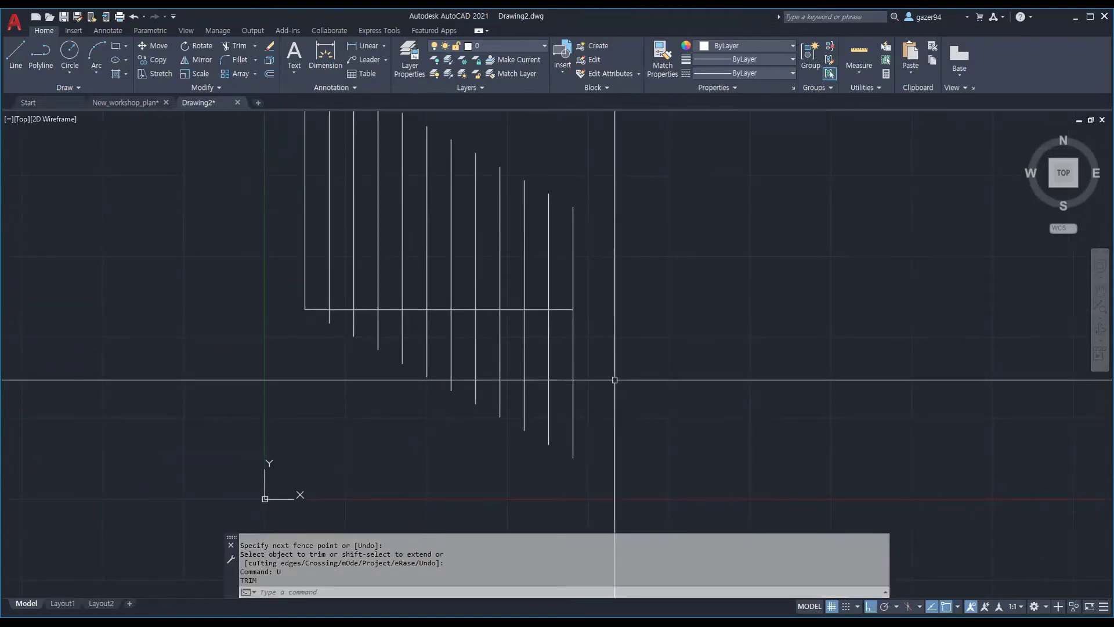
{"action": "type", "text": "tr"}
{"action": "key", "text": "Return"}
{"action": "type", "text": "c"}
{"action": "key", "text": "Return"}
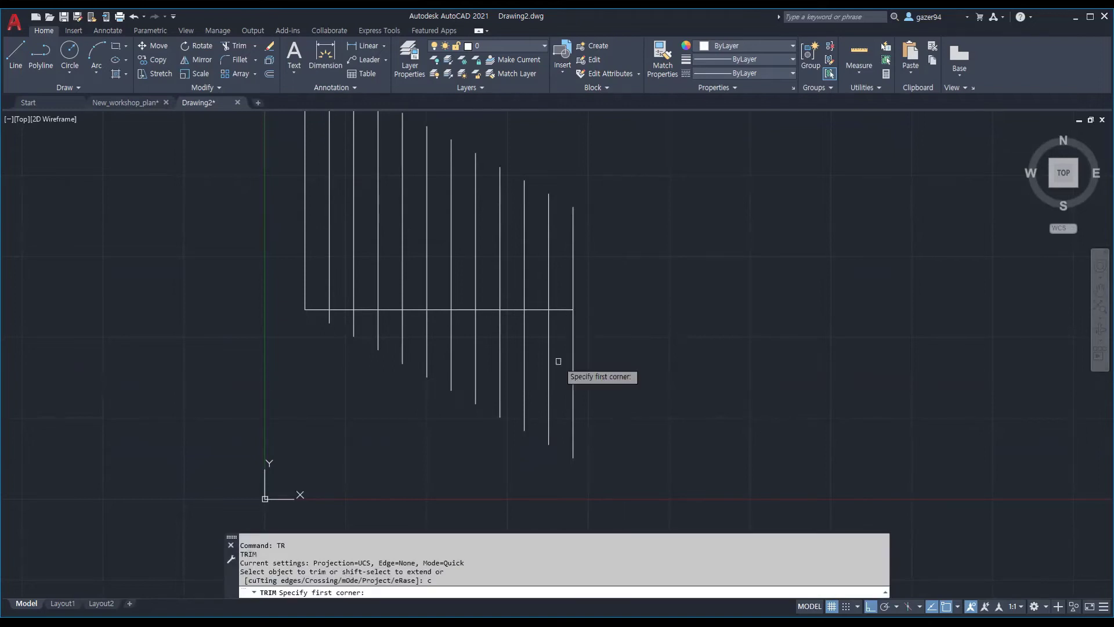
{"action": "type", "text": "cp"}
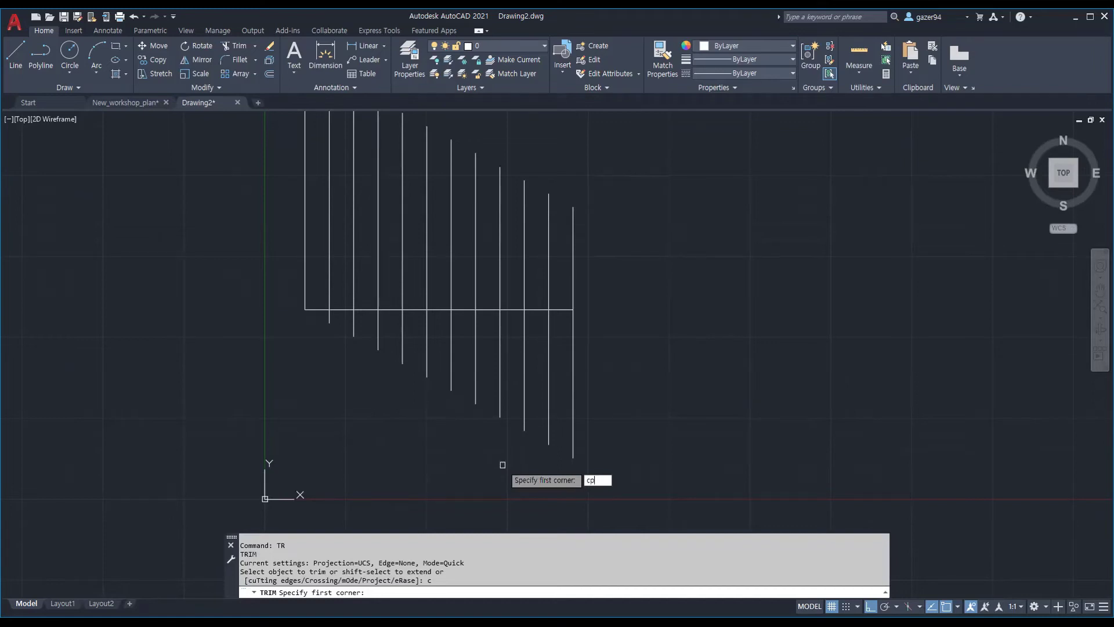
{"action": "key", "text": "Return"}
{"action": "key", "text": "Escape"}
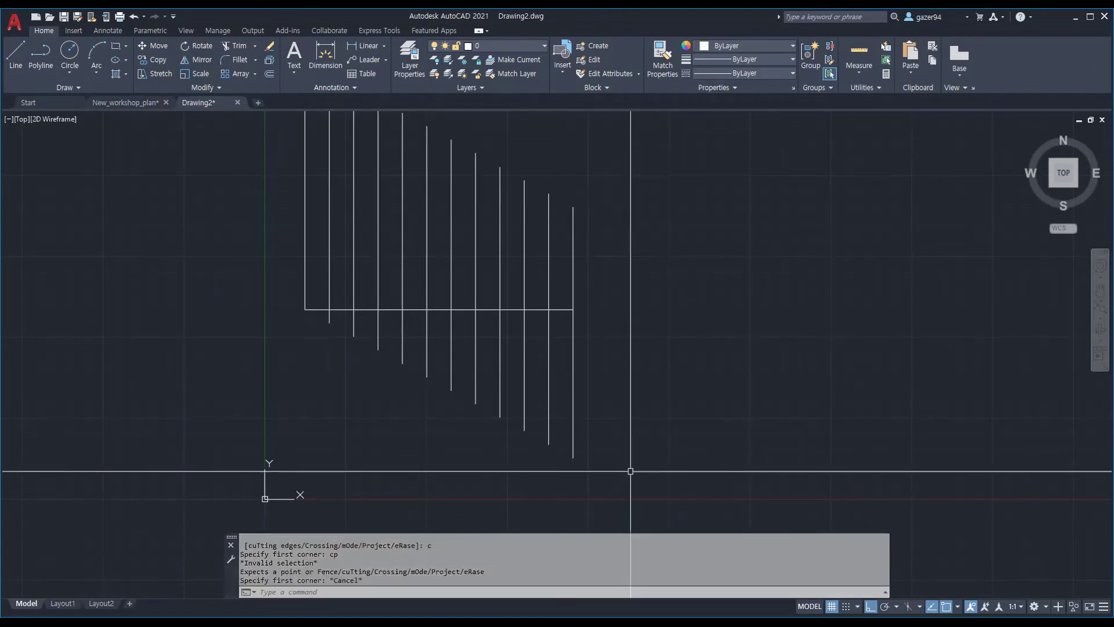
{"action": "key", "text": "Return"}
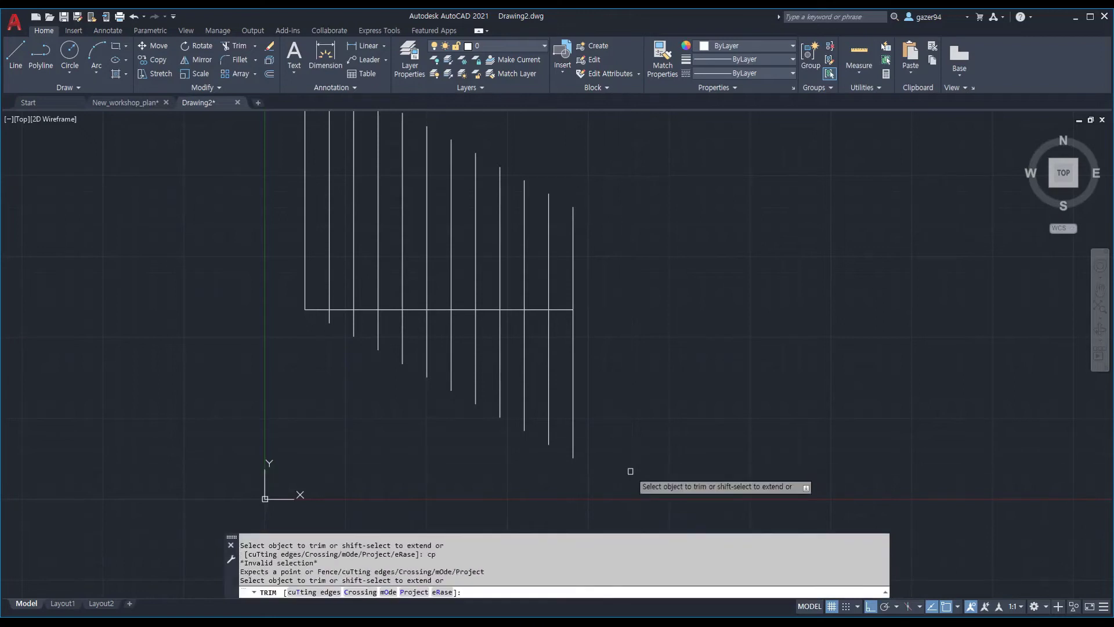
{"action": "key", "text": "Escape"}
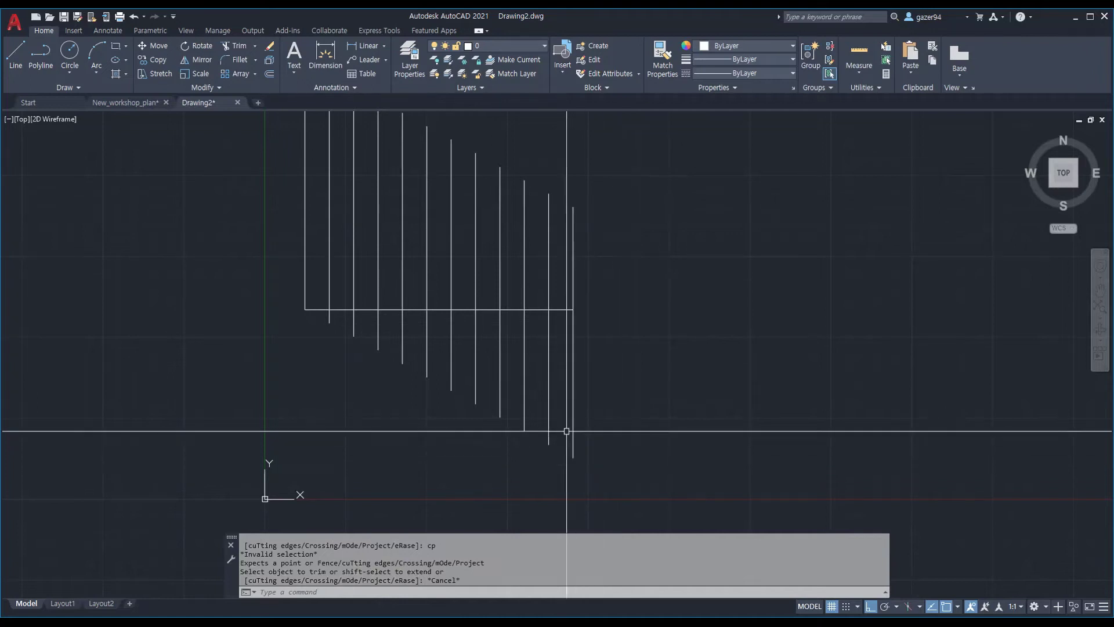
Step: Turn Ortho mode off
{"action": "middle_click_drag", "start_coordinate": [490, 331], "coordinate": [498, 389]}
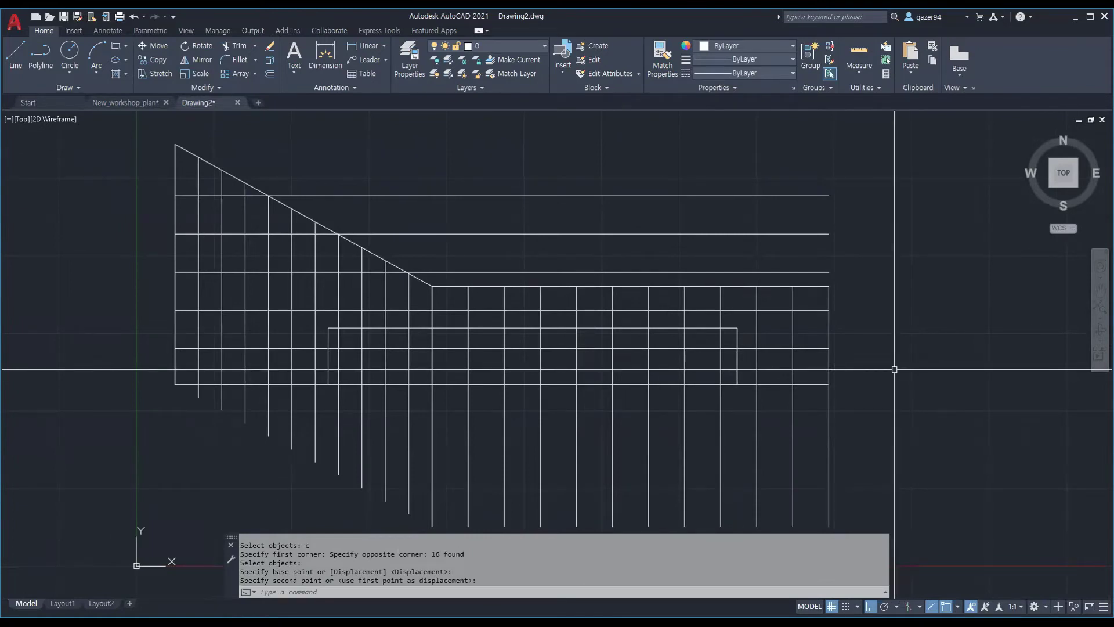
{"action": "key", "text": "F8"}
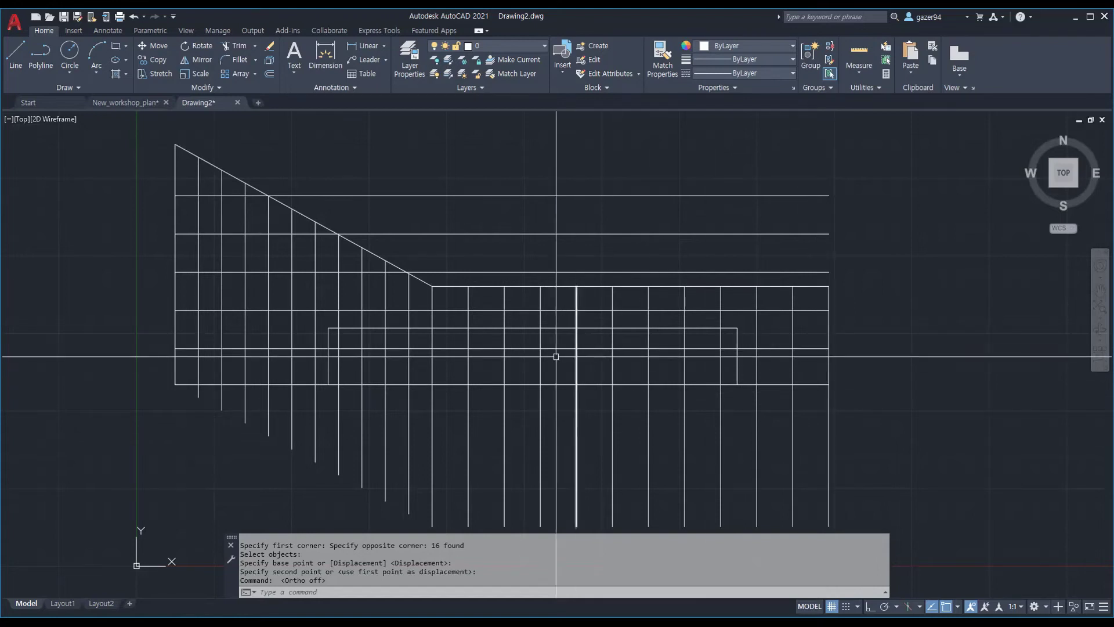
Step: Try trimming one segment of the sloped line between two vertical lines in Quick mode, and undo the cut
{"action": "type", "text": "tr"}
{"action": "key", "text": "Return"}
{"action": "left_click", "coordinate": [374, 254]}
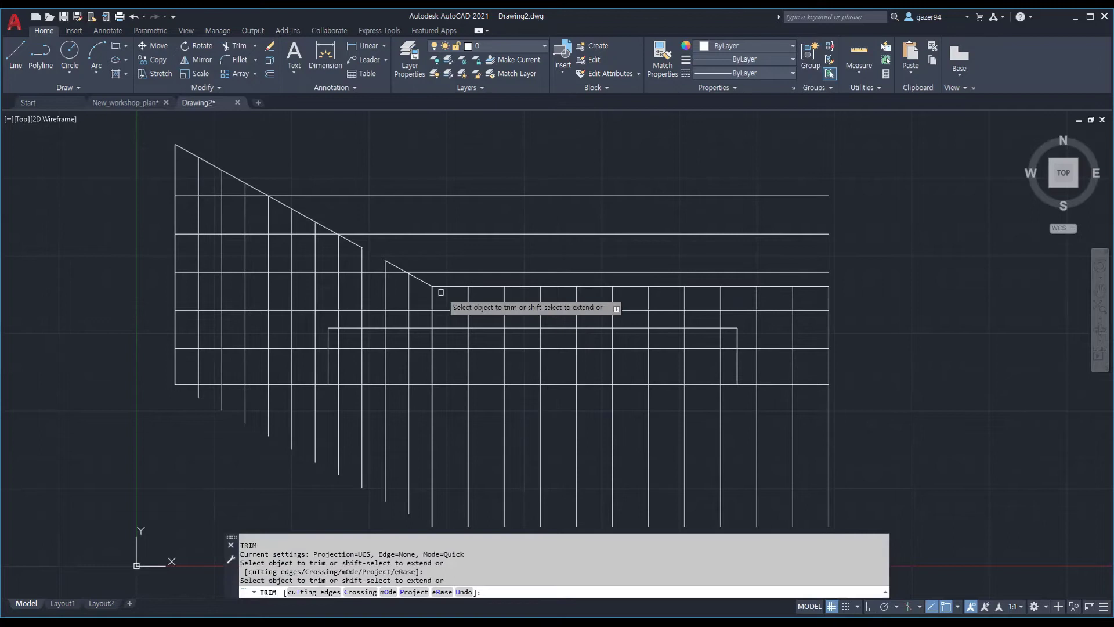
{"action": "key", "text": "Escape"}
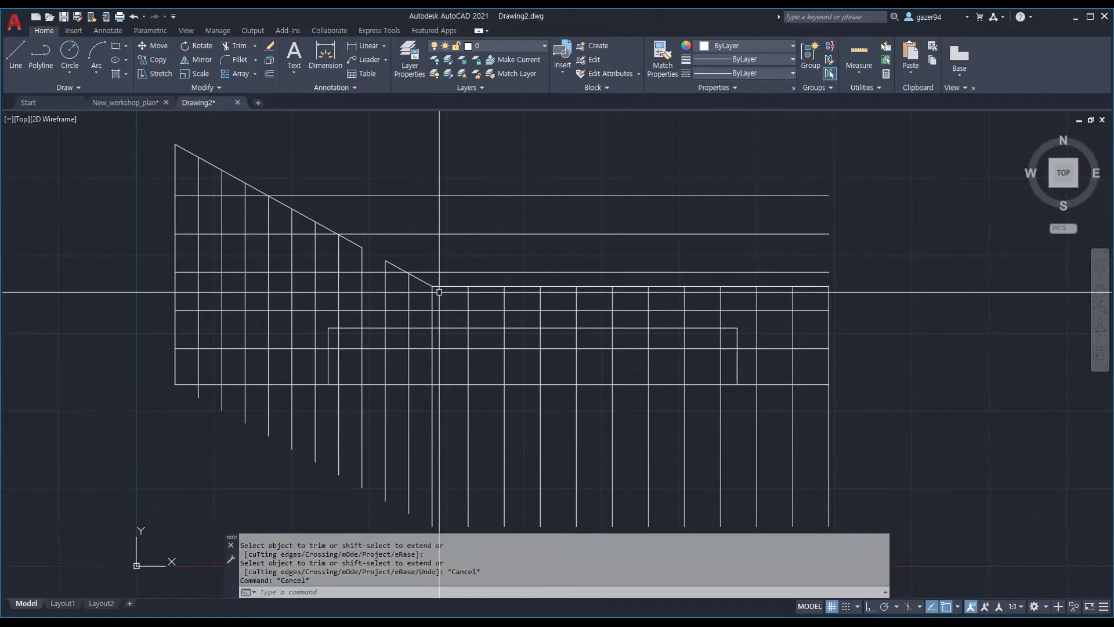
{"action": "key", "text": "ctrl+z"}
Step: Set the Trim command's mode to Standard
{"action": "type", "text": "tr"}
{"action": "key", "text": "Return"}
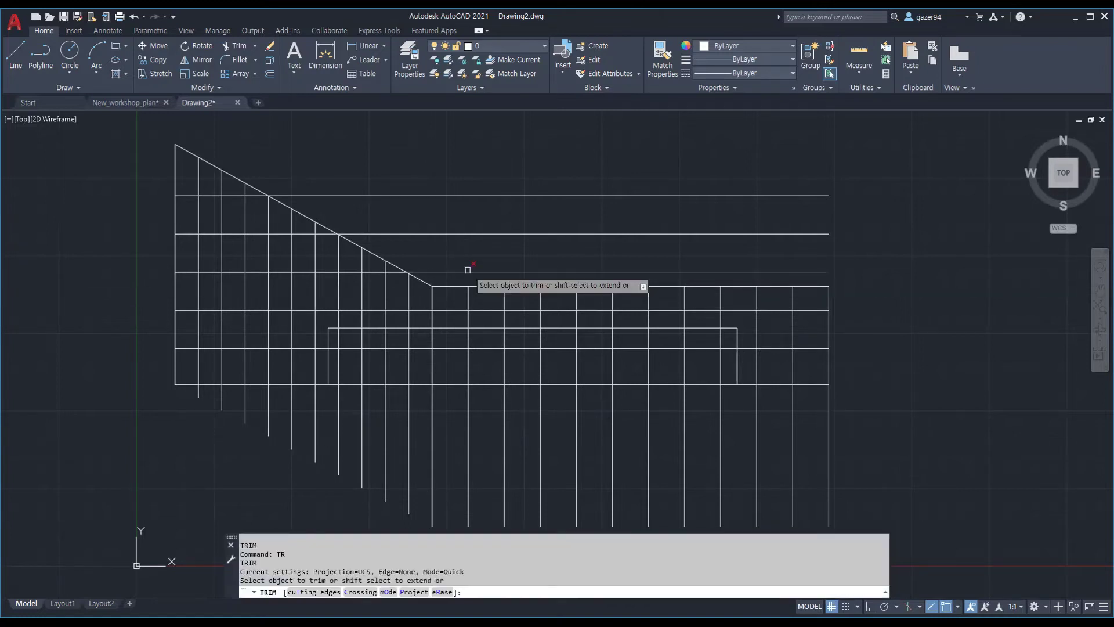
{"action": "type", "text": "o"}
{"action": "key", "text": "Return"}
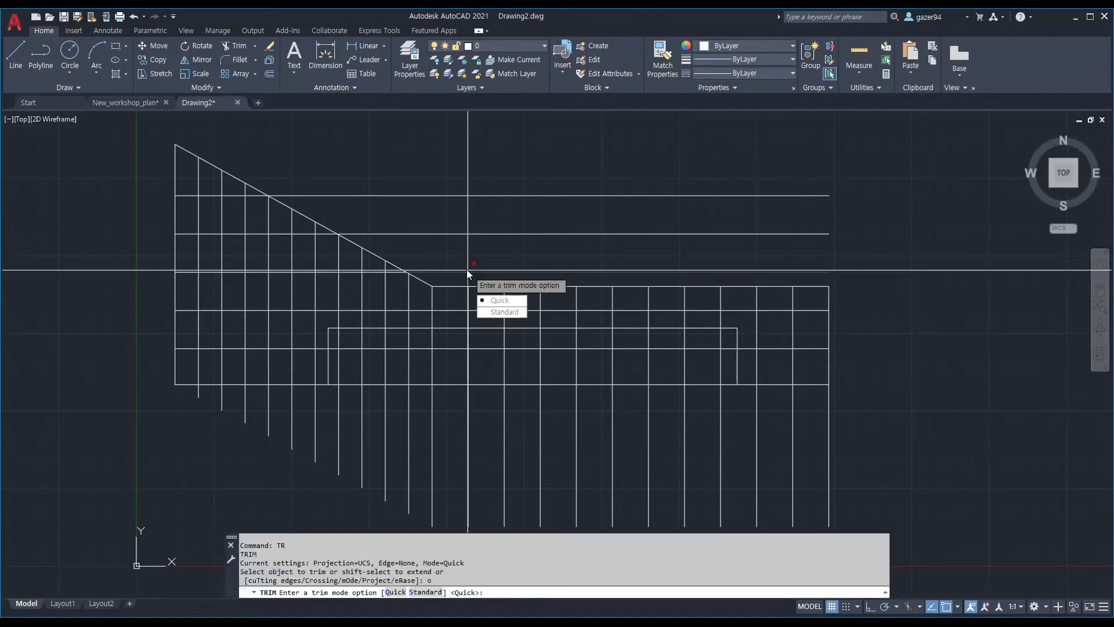
{"action": "type", "text": "s"}
{"action": "key", "text": "Return"}
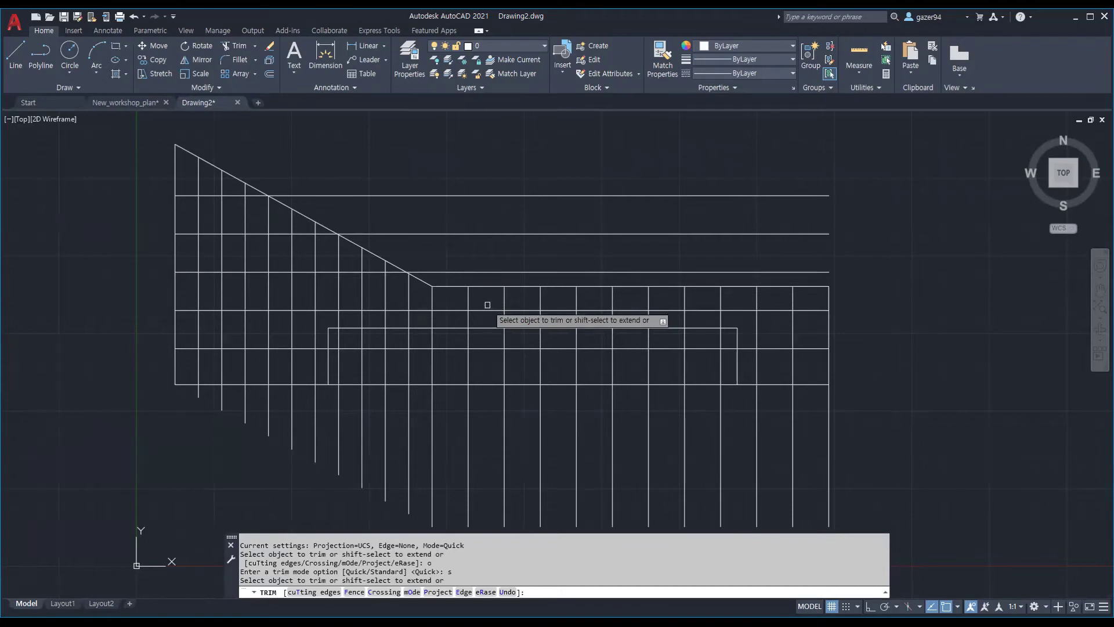
Step: Trim the horizontal grid lines that extend beyond the sloped edge of the outline
{"action": "key", "text": "Return"}
{"action": "key", "text": "Return"}
{"action": "left_click", "coordinate": [787, 272]}
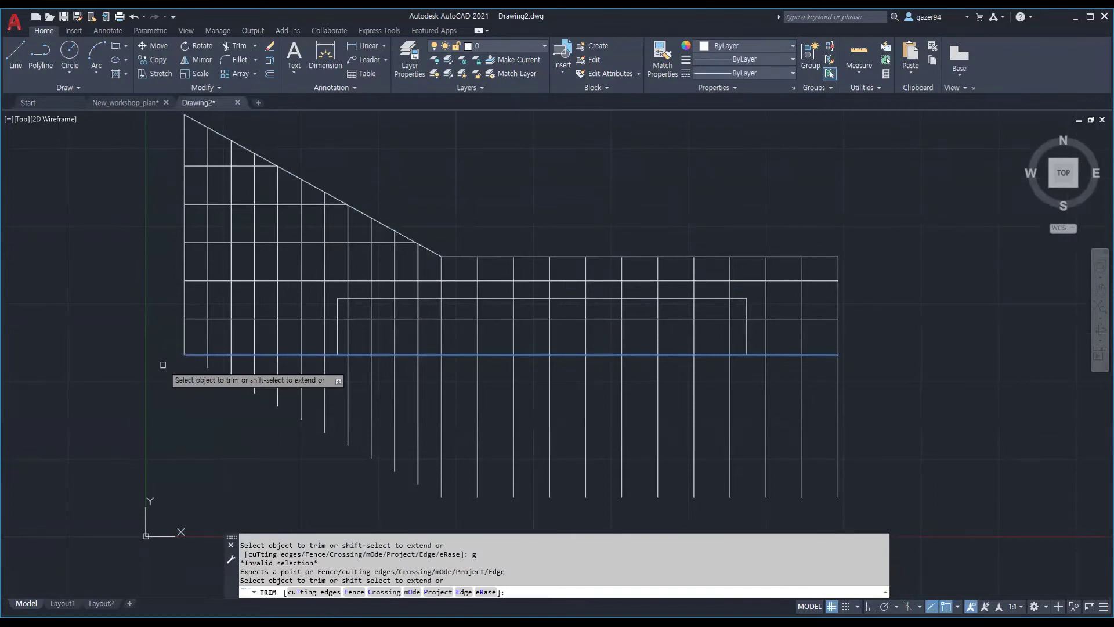
Step: Trim the vertical lines' ends below the baseline with a fence across them, using the baseline as the cutting edge, and leave the command
{"action": "type", "text": "f"}
{"action": "key", "text": "Return"}
{"action": "left_click", "coordinate": [163, 365]}
{"action": "left_click", "coordinate": [929, 364]}
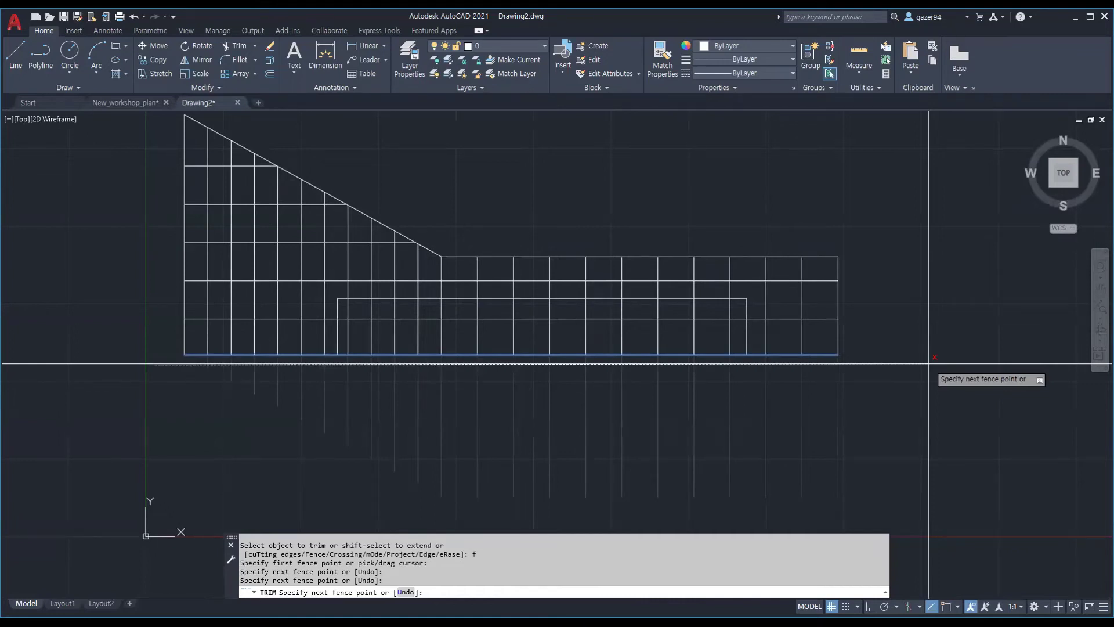
{"action": "key", "text": "Return"}
{"action": "scroll", "coordinate": [633, 258], "scroll_direction": "up", "scroll_amount": 2}
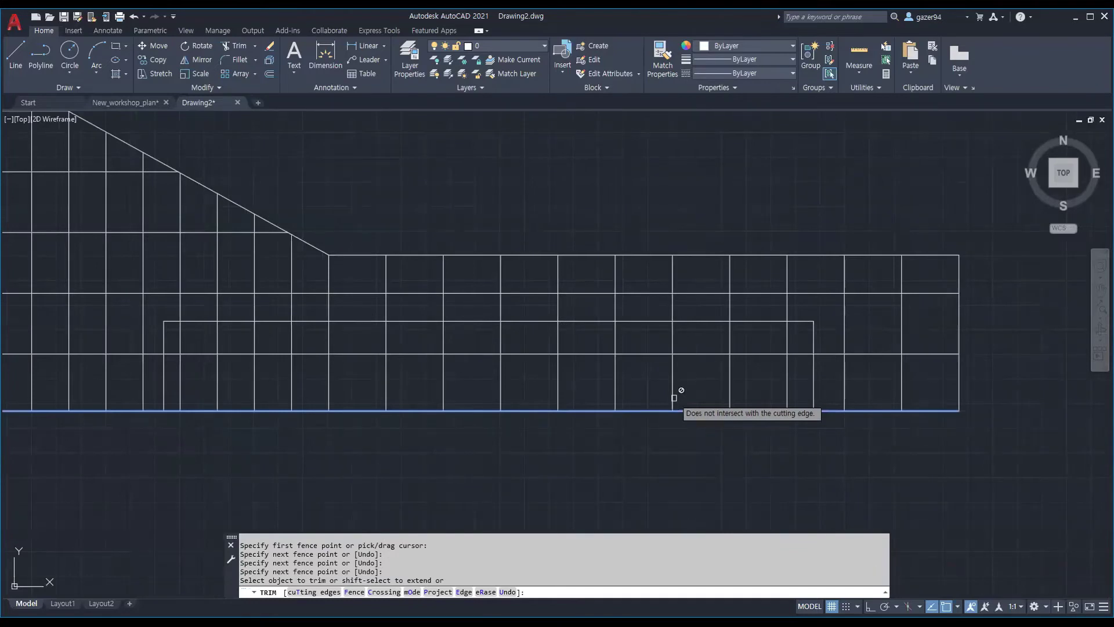
{"action": "left_click_drag", "start_coordinate": [673, 398], "coordinate": [528, 341]}
{"action": "key", "text": "Escape"}
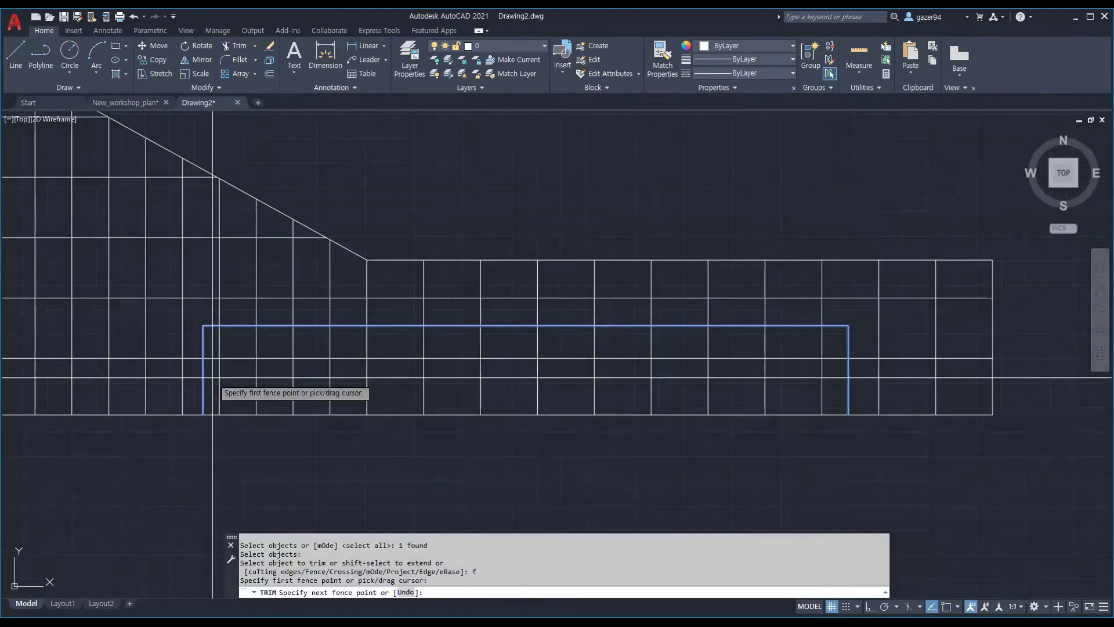
Step: Trim the grid lines inside the inner rectangular outline with a fence across them, using that outline as the cutting edge
{"action": "left_click", "coordinate": [834, 348]}
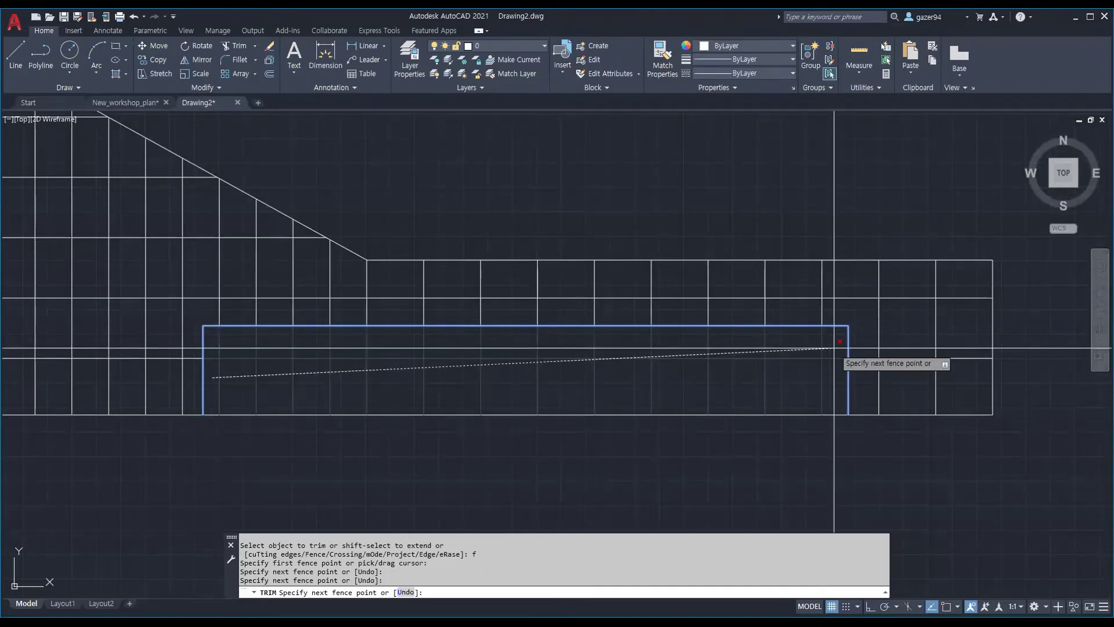
{"action": "key", "text": "Return"}
{"action": "scroll", "coordinate": [537, 407], "scroll_direction": "down", "scroll_amount": 2}
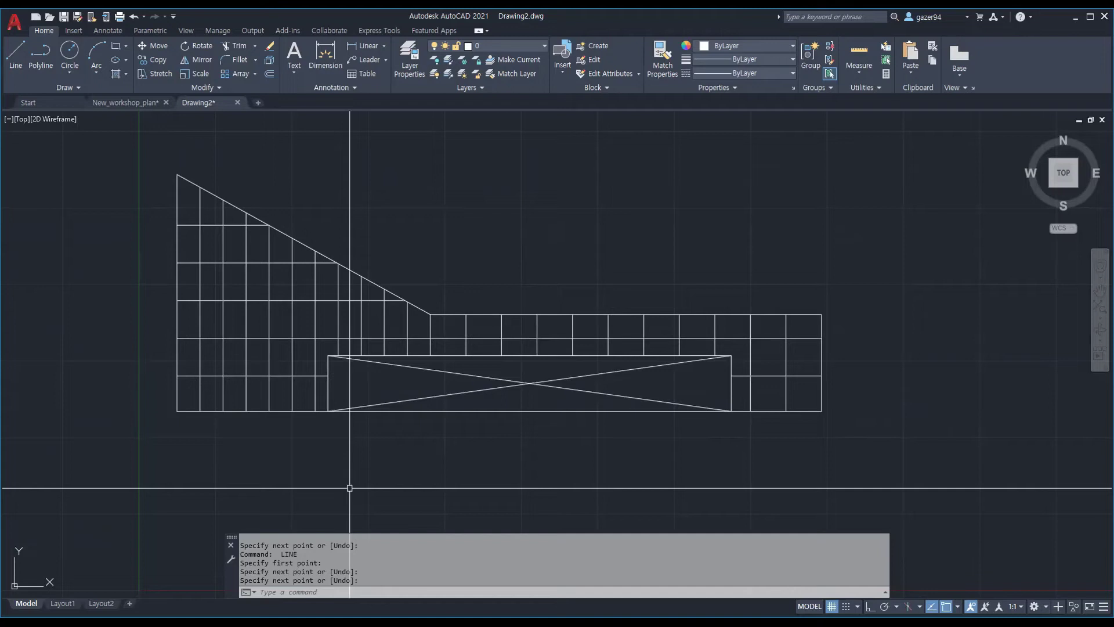
Step: Set the Extend command's mode to Quick and leave the command
{"action": "middle_click_drag", "start_coordinate": [629, 383], "coordinate": [579, 432]}
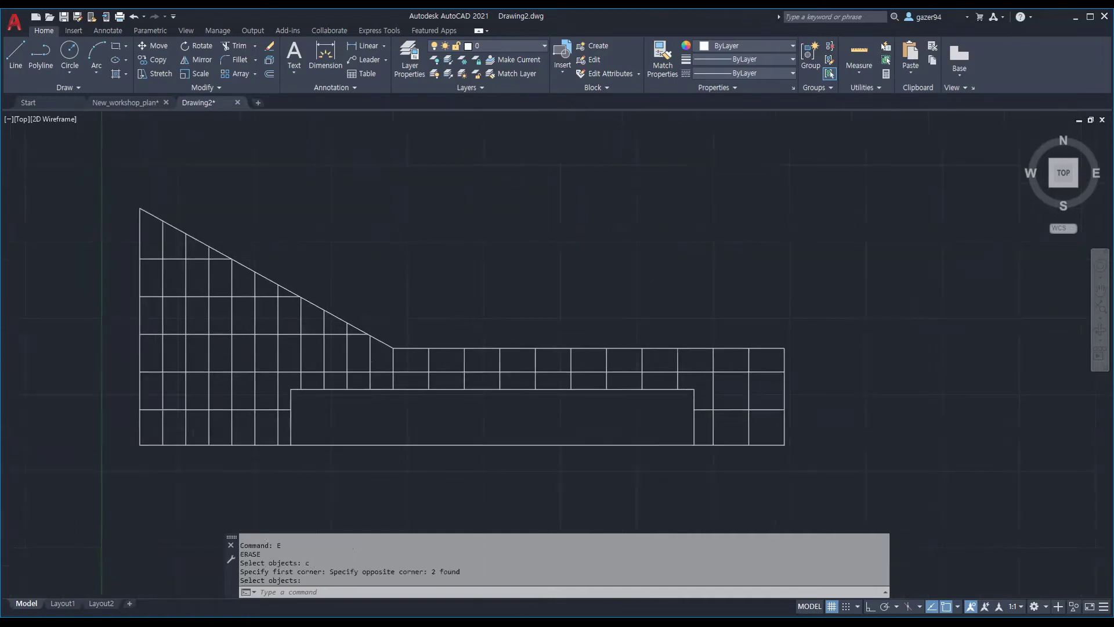
{"action": "scroll", "coordinate": [479, 452], "scroll_direction": "up", "scroll_amount": 2}
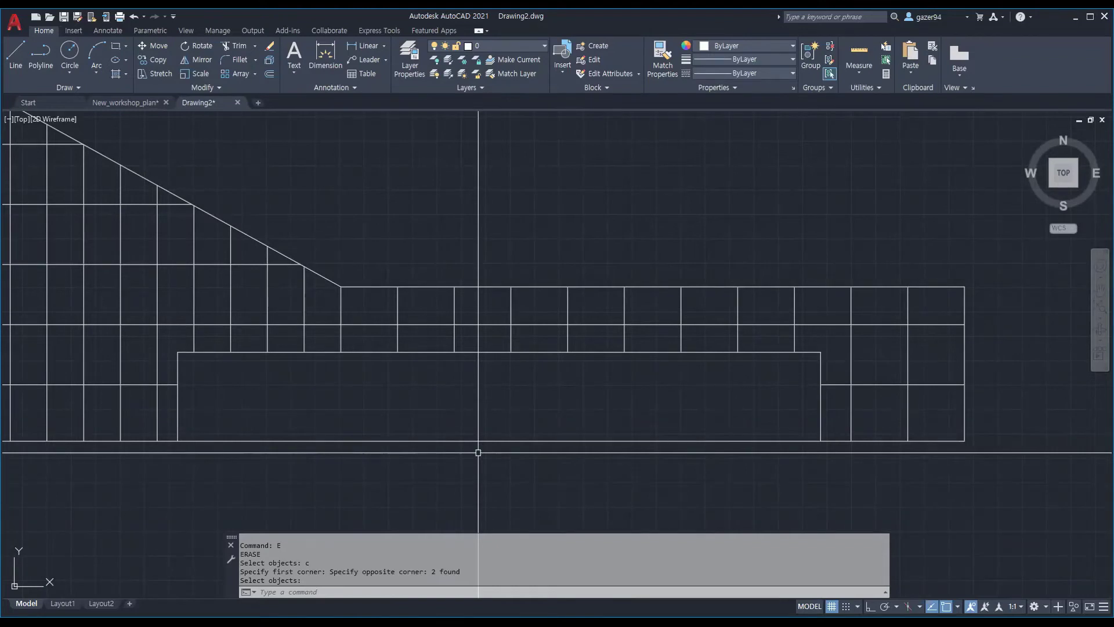
{"action": "type", "text": "exten"}
{"action": "key", "text": "Return"}
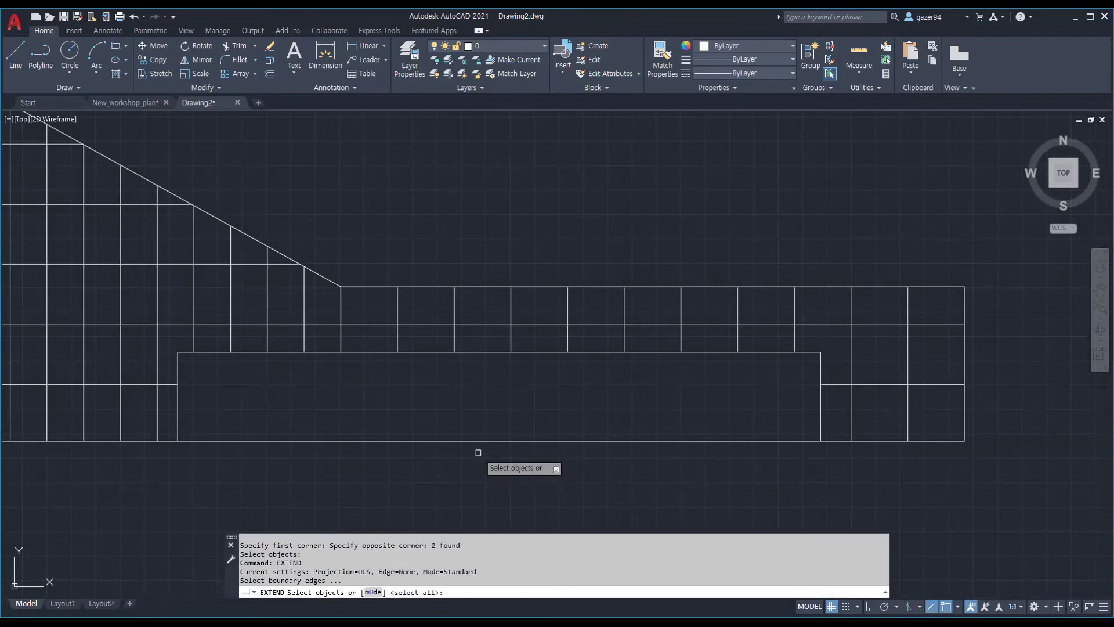
{"action": "type", "text": "o"}
{"action": "key", "text": "Return"}
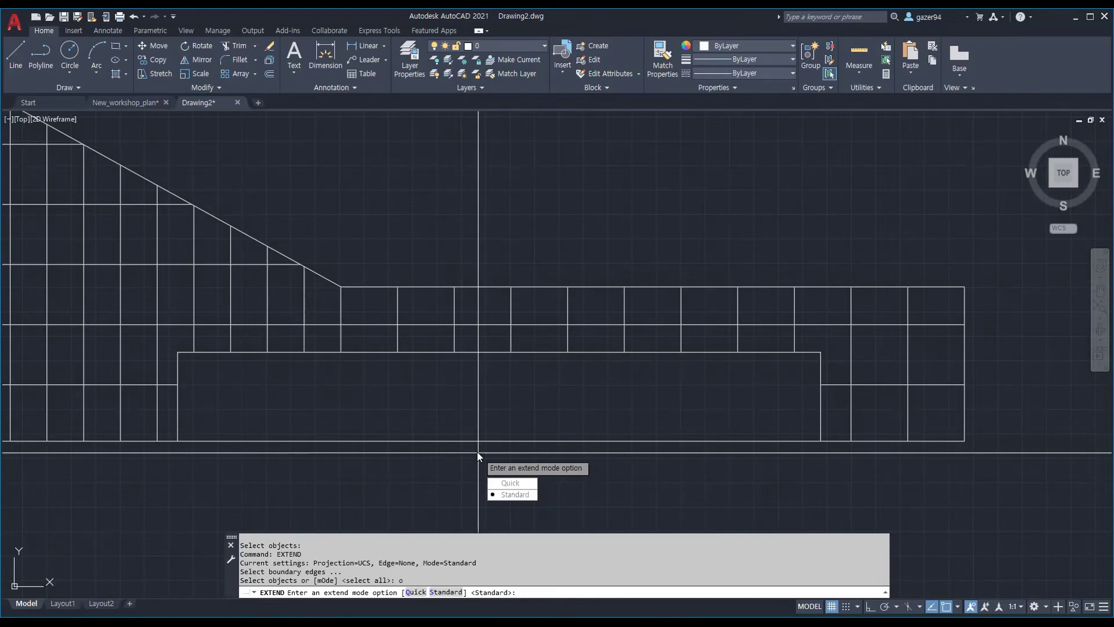
{"action": "type", "text": "q"}
{"action": "key", "text": "Return"}
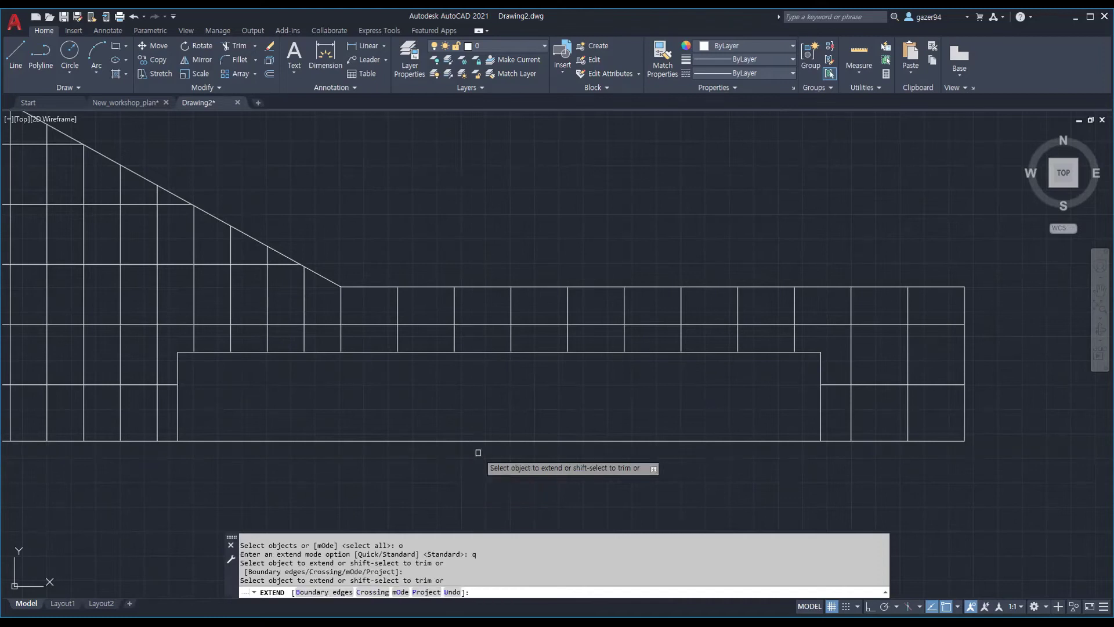
{"action": "key", "text": "Return"}
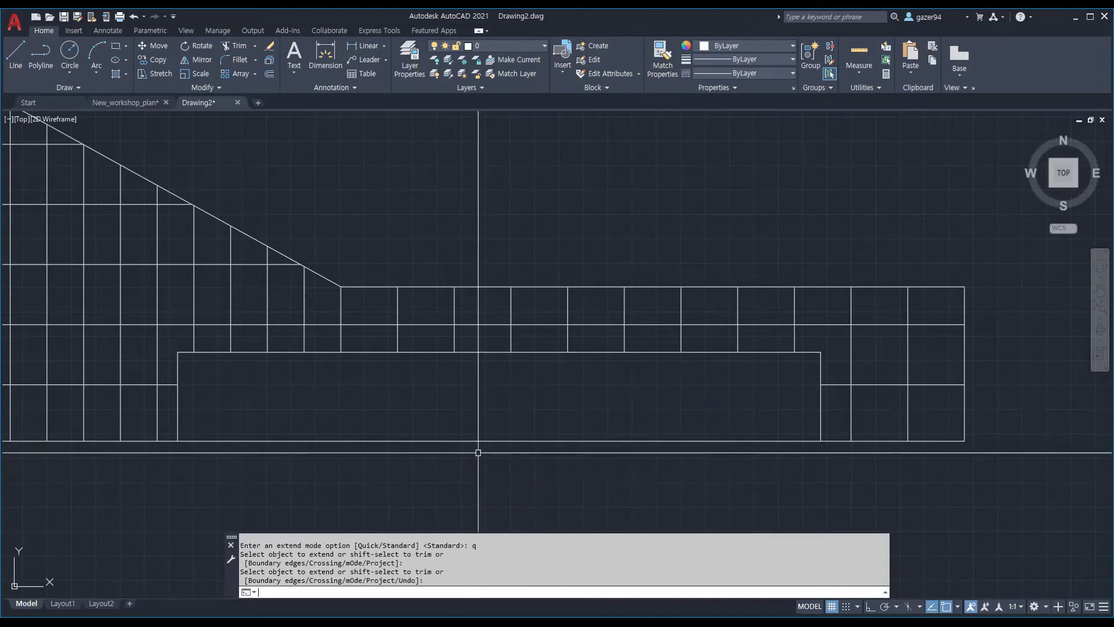
Step: Extend the vertical grid lines through the inner rectangular outline down to the baseline with a fence across them, and leave the command
{"action": "type", "text": "EXT"}
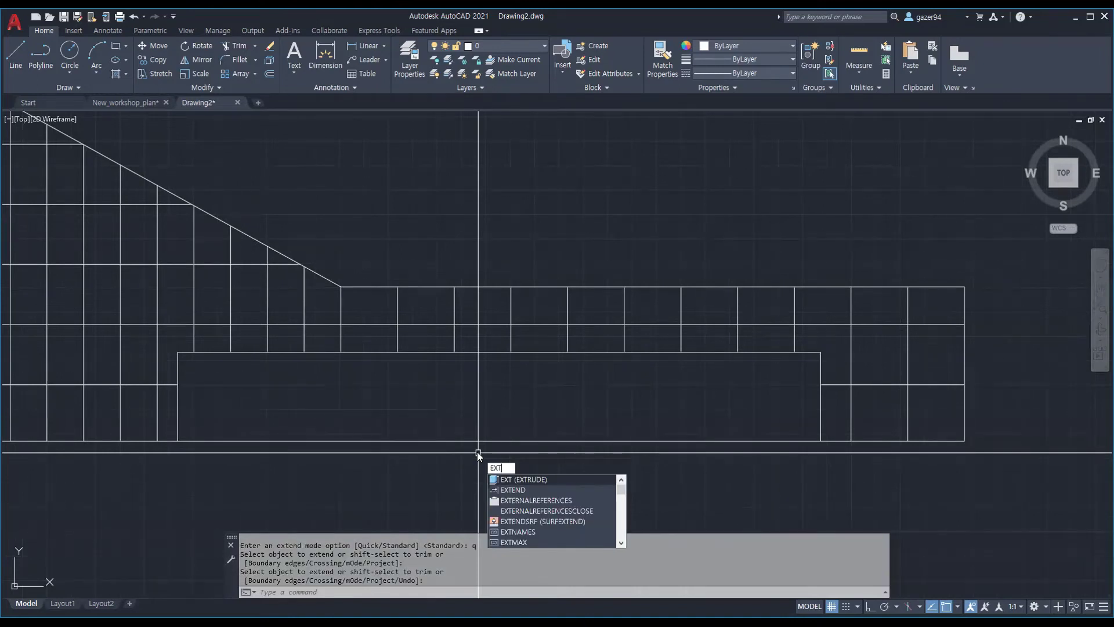
{"action": "key", "text": "BackSpace"}
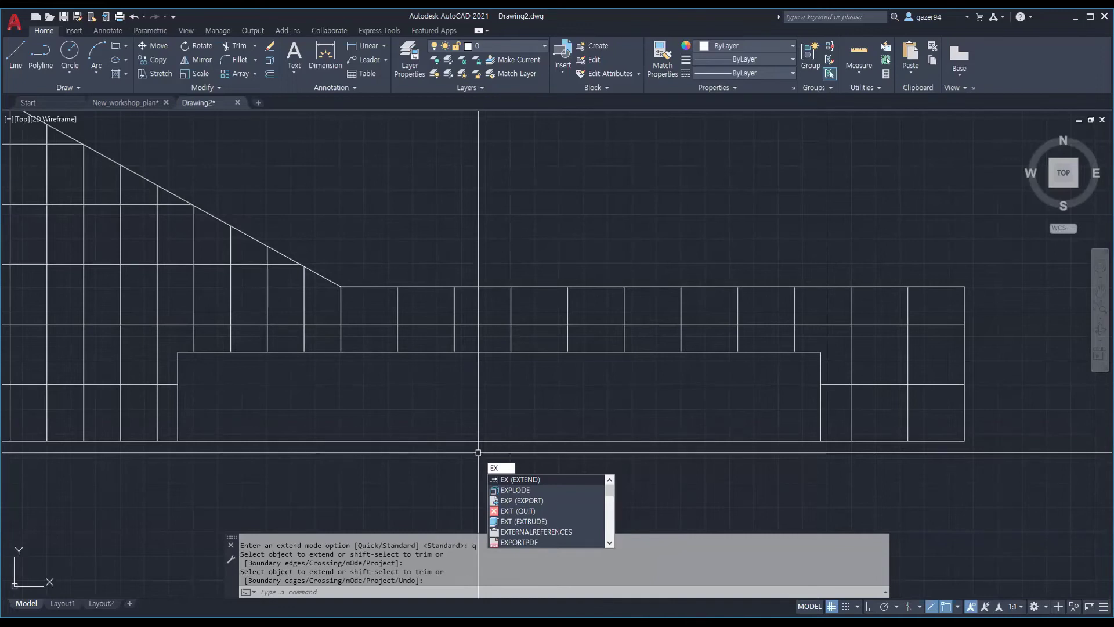
{"action": "key", "text": "Return"}
{"action": "scroll", "coordinate": [348, 318], "scroll_direction": "up", "scroll_amount": 2}
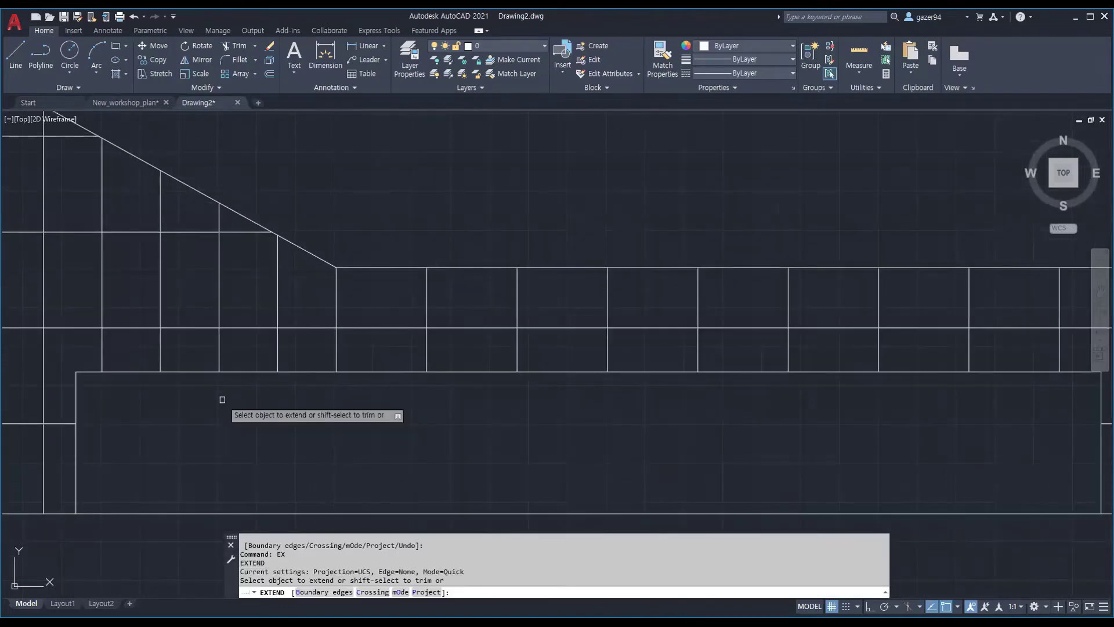
{"action": "middle_click_drag", "start_coordinate": [335, 384], "coordinate": [312, 388]}
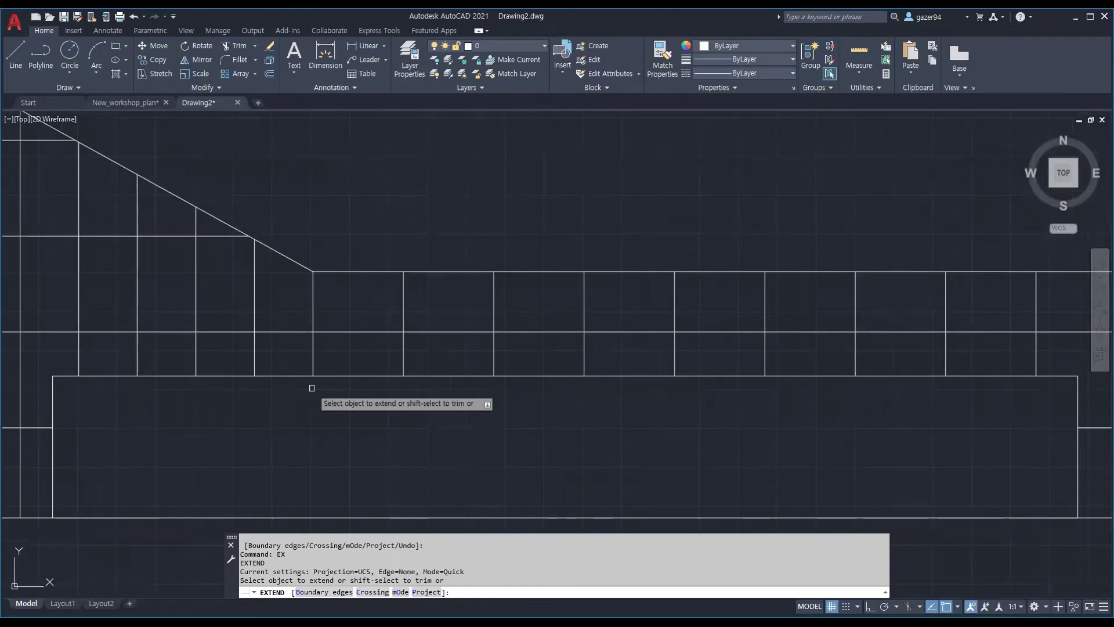
{"action": "scroll", "coordinate": [312, 388], "scroll_direction": "down", "scroll_amount": 1}
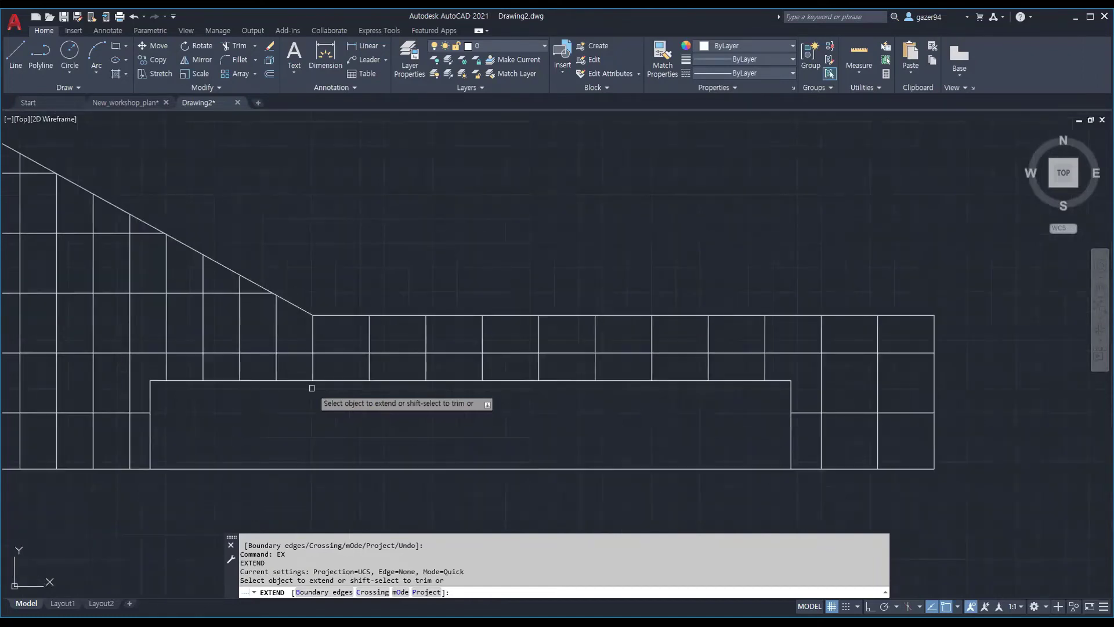
{"action": "scroll", "coordinate": [311, 387], "scroll_direction": "up", "scroll_amount": 2}
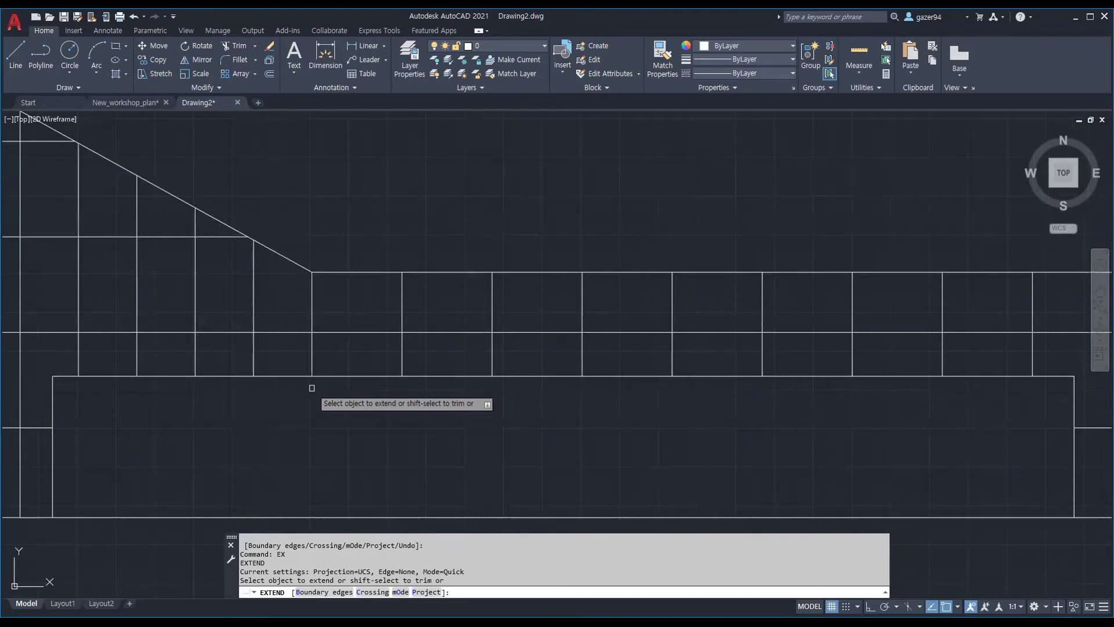
{"action": "middle_click_drag", "start_coordinate": [312, 388], "coordinate": [286, 389]}
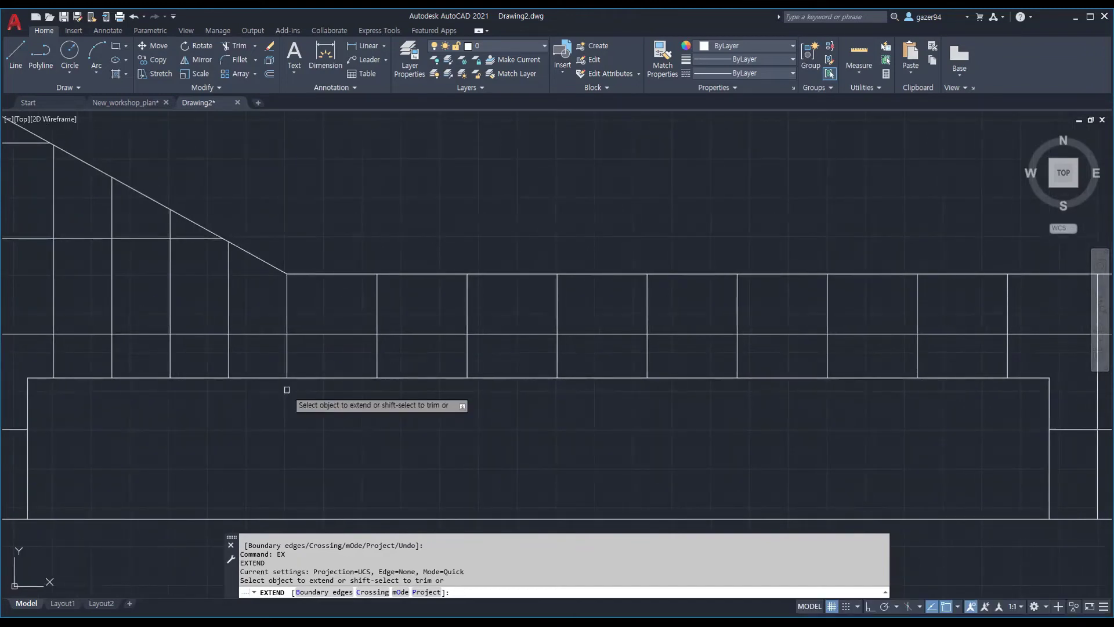
{"action": "type", "text": "c"}
{"action": "key", "text": "Return"}
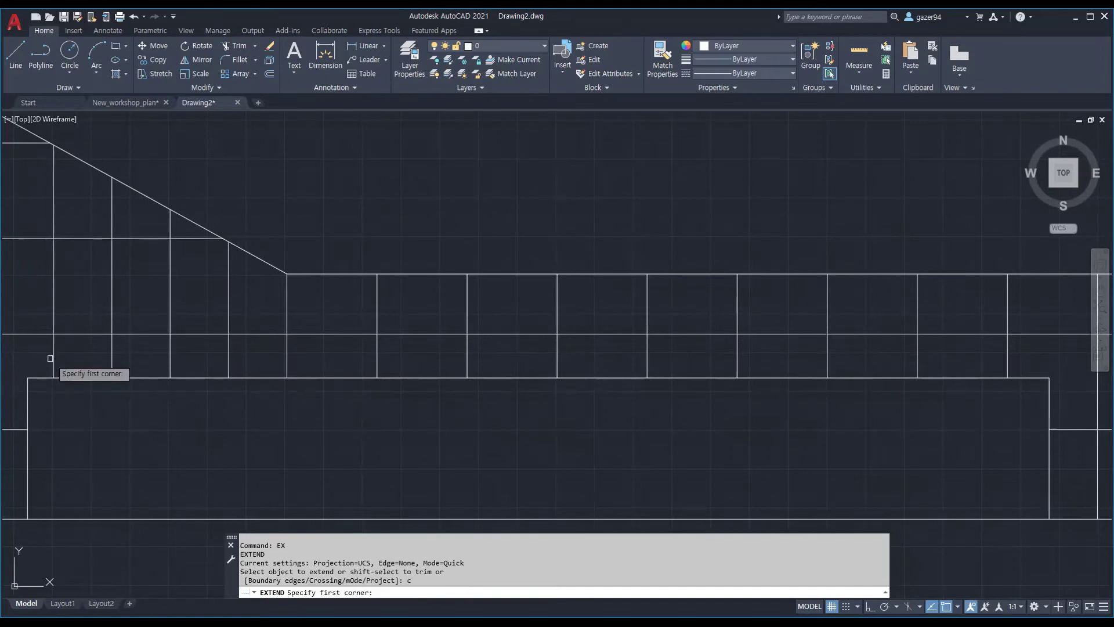
{"action": "type", "text": "f"}
{"action": "key", "text": "Return"}
{"action": "left_click", "coordinate": [28, 360]}
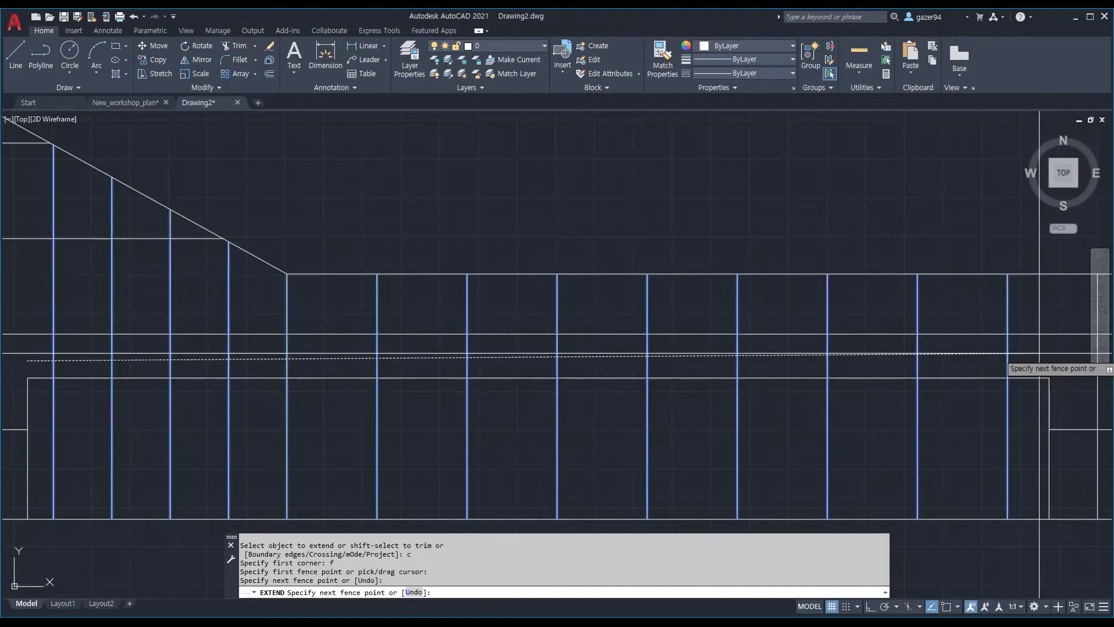
{"action": "left_click", "coordinate": [1040, 353]}
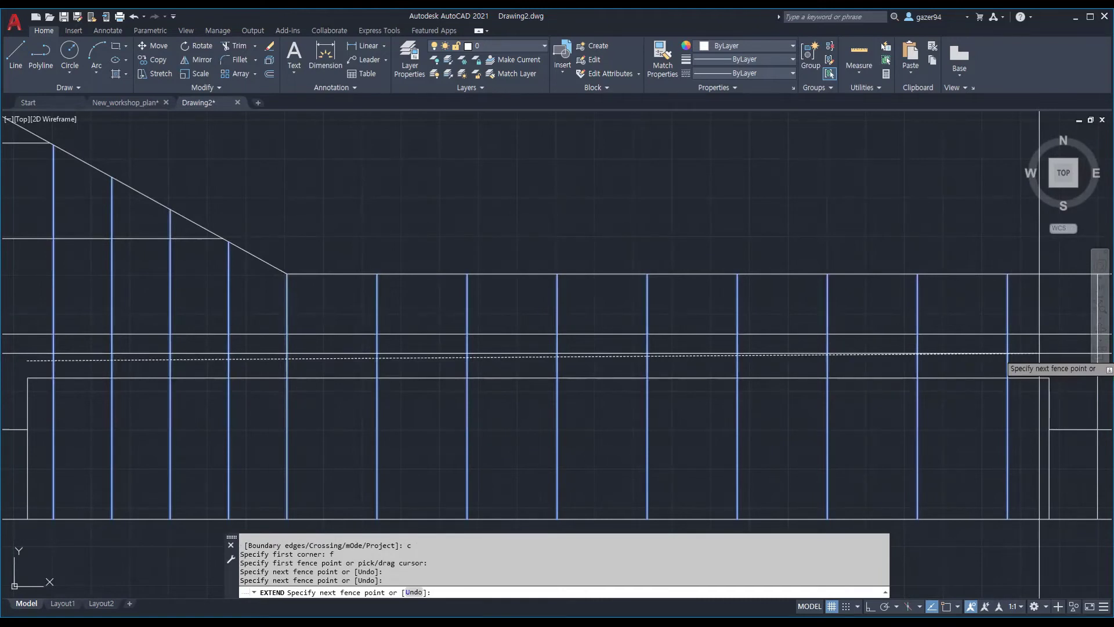
{"action": "key", "text": "Return"}
{"action": "scroll", "coordinate": [701, 443], "scroll_direction": "down", "scroll_amount": 5}
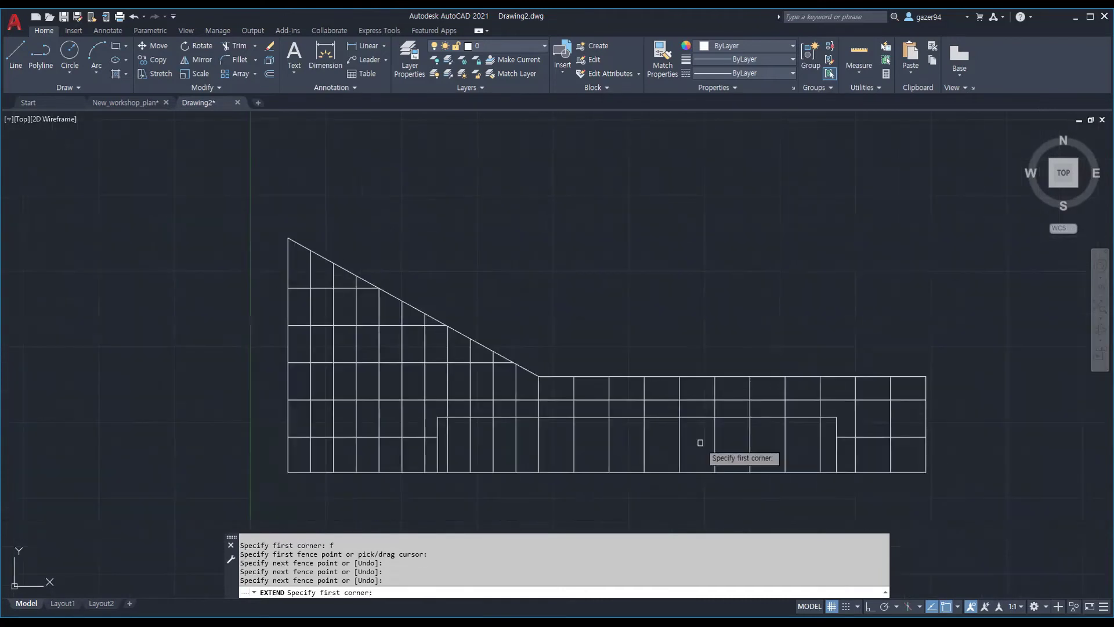
{"action": "key", "text": "Return"}
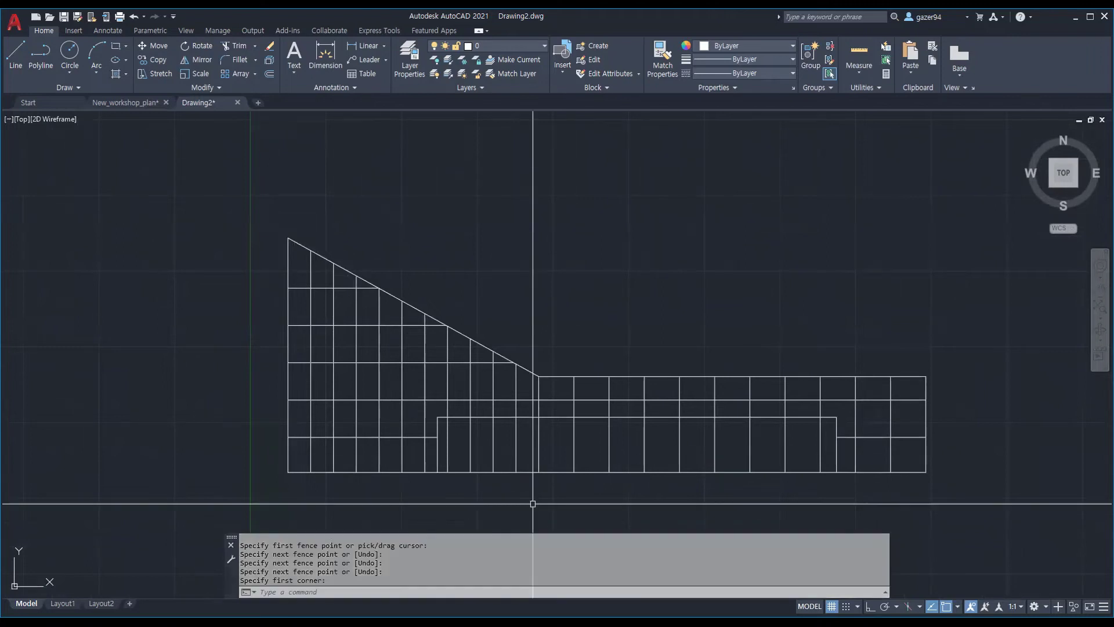
Step: Draw a roughly square rectangle in the empty space to the right of the gridded outline
{"action": "scroll", "coordinate": [533, 504], "scroll_direction": "up", "scroll_amount": 2}
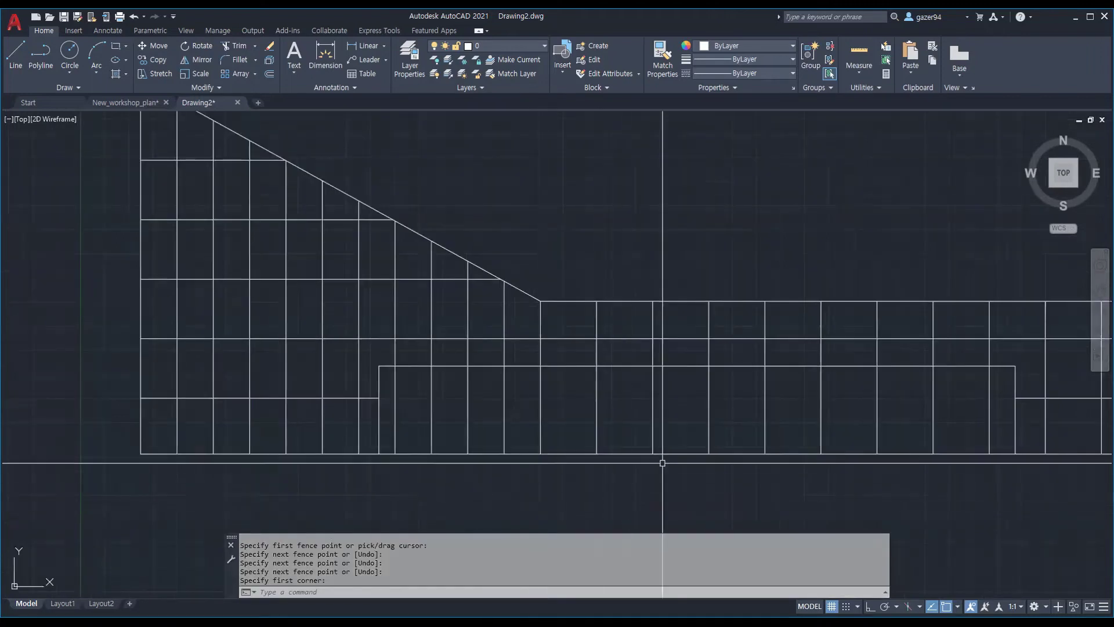
{"action": "middle_click_drag", "start_coordinate": [662, 460], "coordinate": [553, 477]}
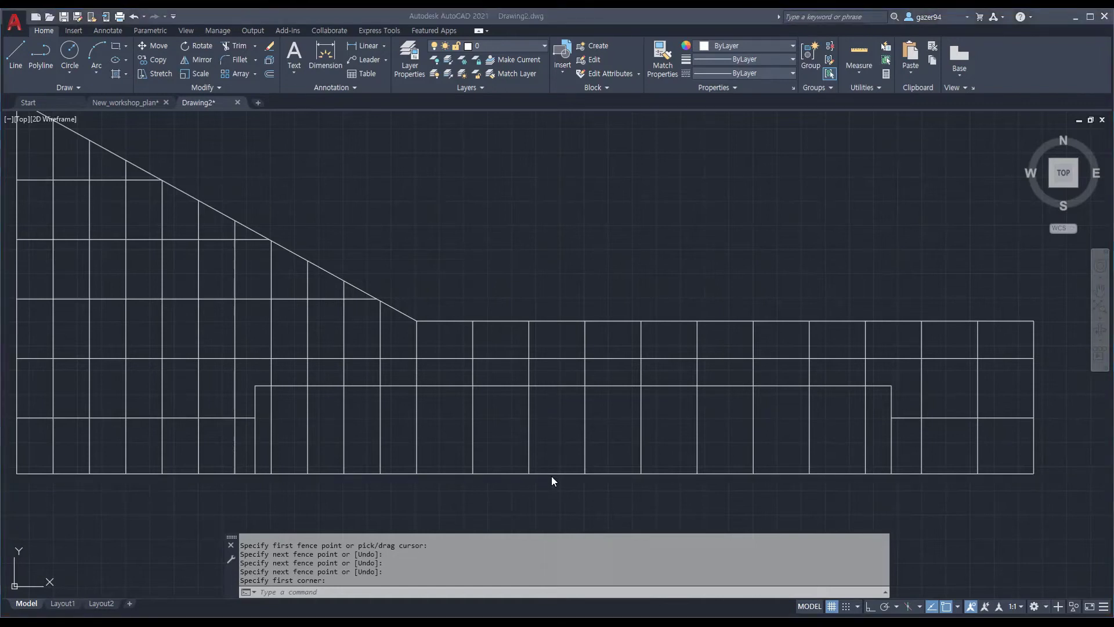
{"action": "scroll", "coordinate": [290, 398], "scroll_direction": "down", "scroll_amount": 3}
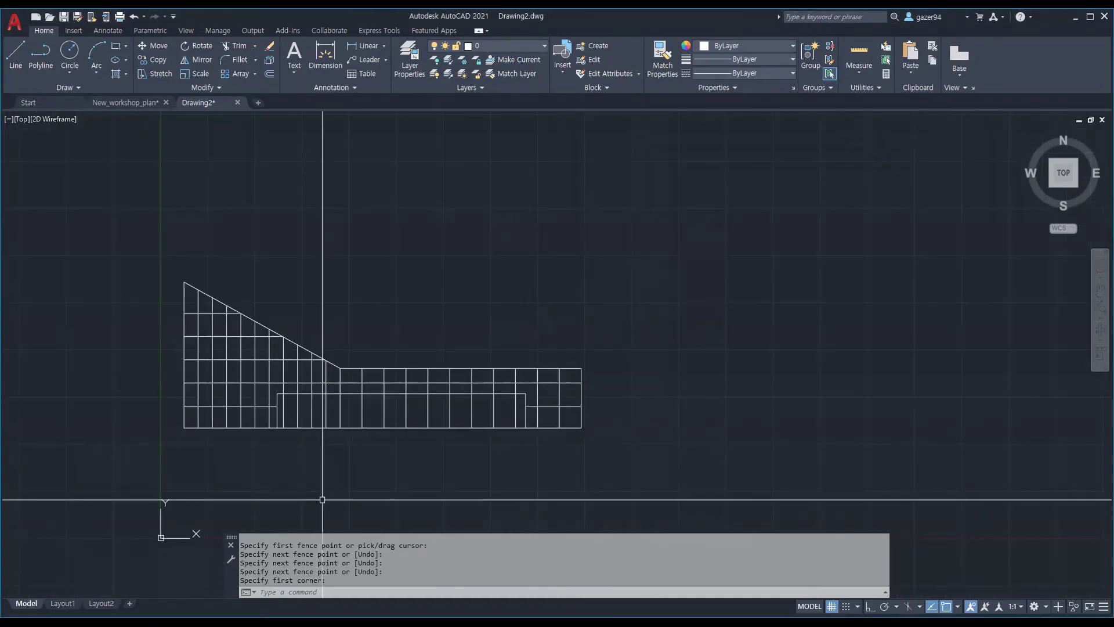
{"action": "middle_click_drag", "start_coordinate": [386, 478], "coordinate": [261, 494]}
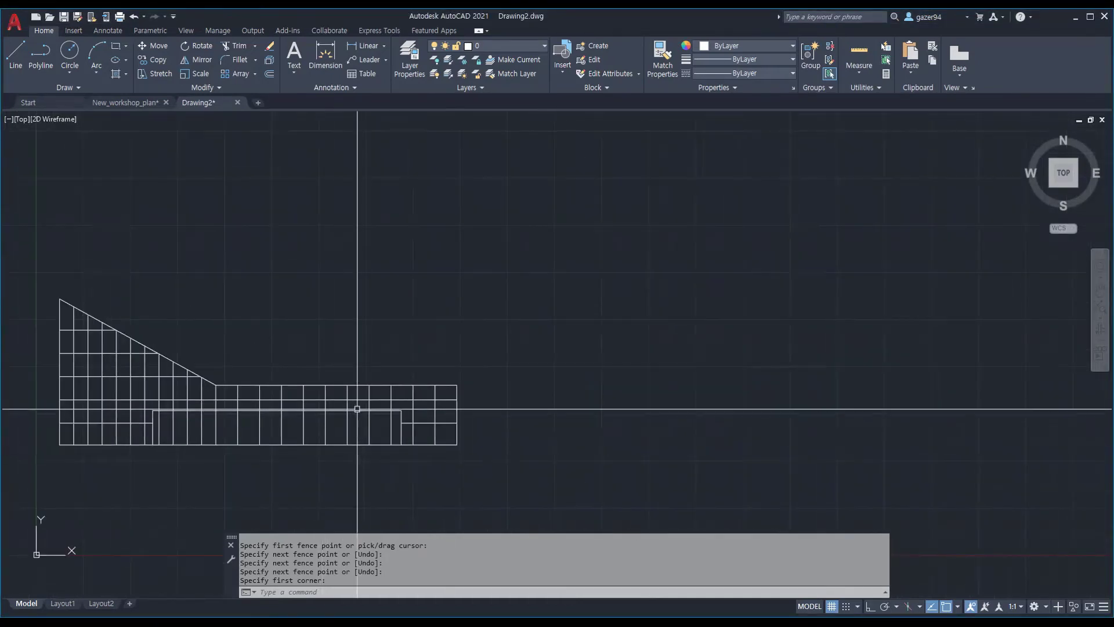
{"action": "type", "text": "REct"}
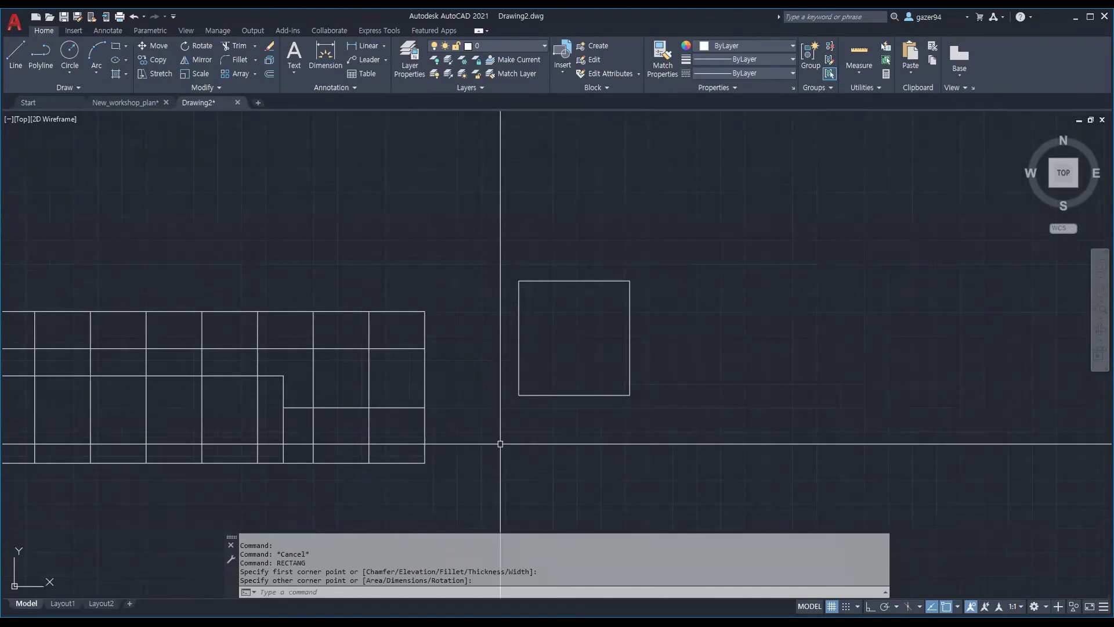
Step: Scale the new square about its lower-left corner by a factor of 1.35
{"action": "type", "text": "SCA"}
{"action": "key", "text": "BackSpace"}
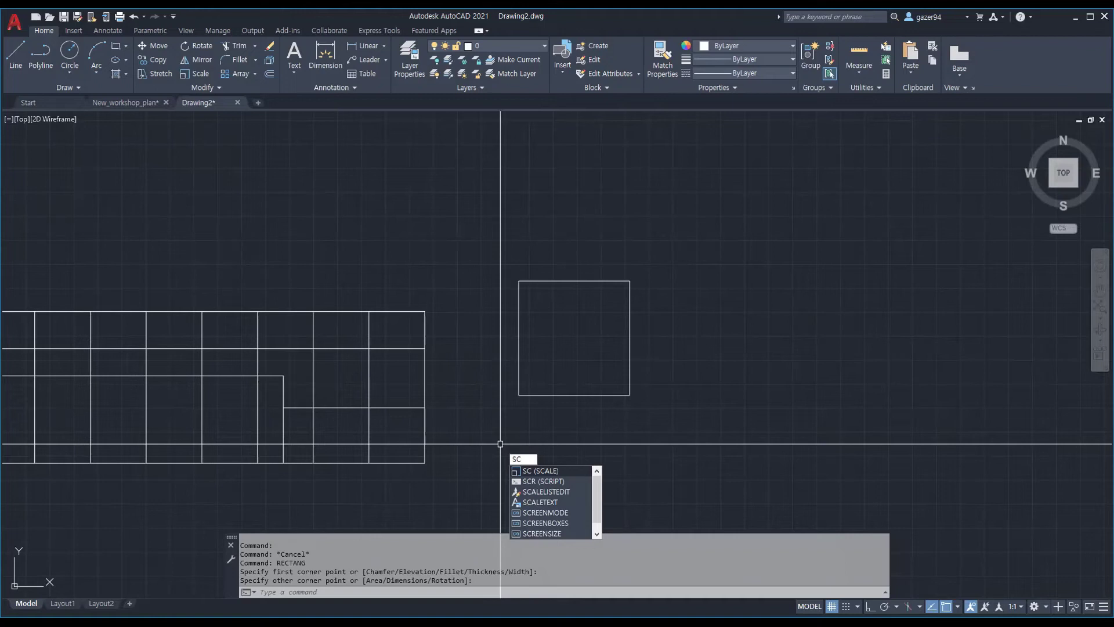
{"action": "key", "text": "Return"}
{"action": "left_click", "coordinate": [519, 392]}
{"action": "key", "text": "Return"}
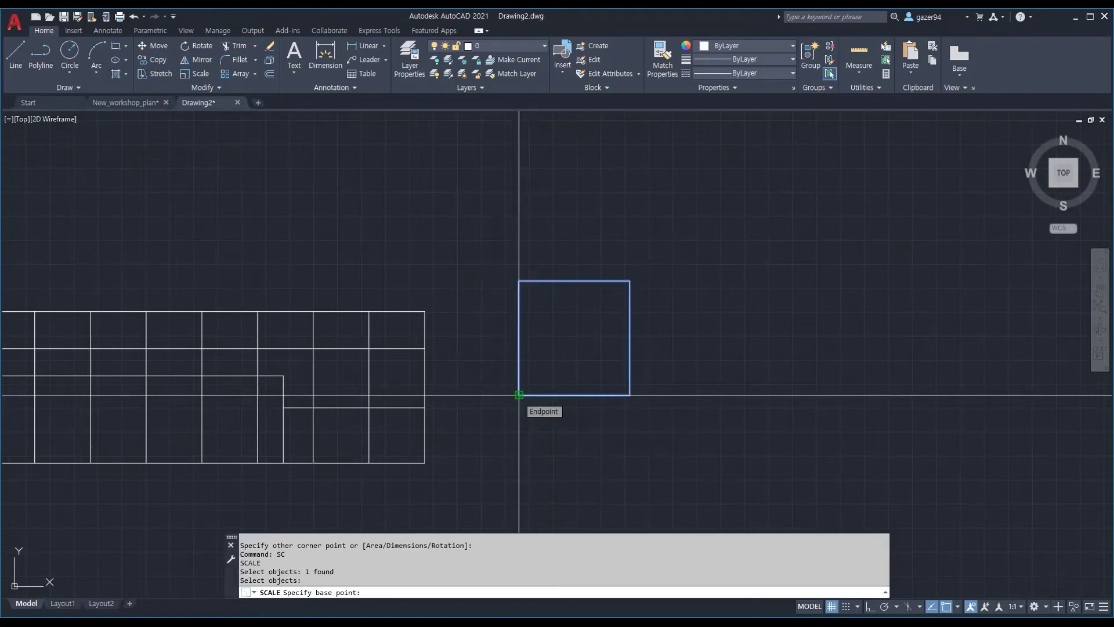
{"action": "left_click", "coordinate": [519, 395]}
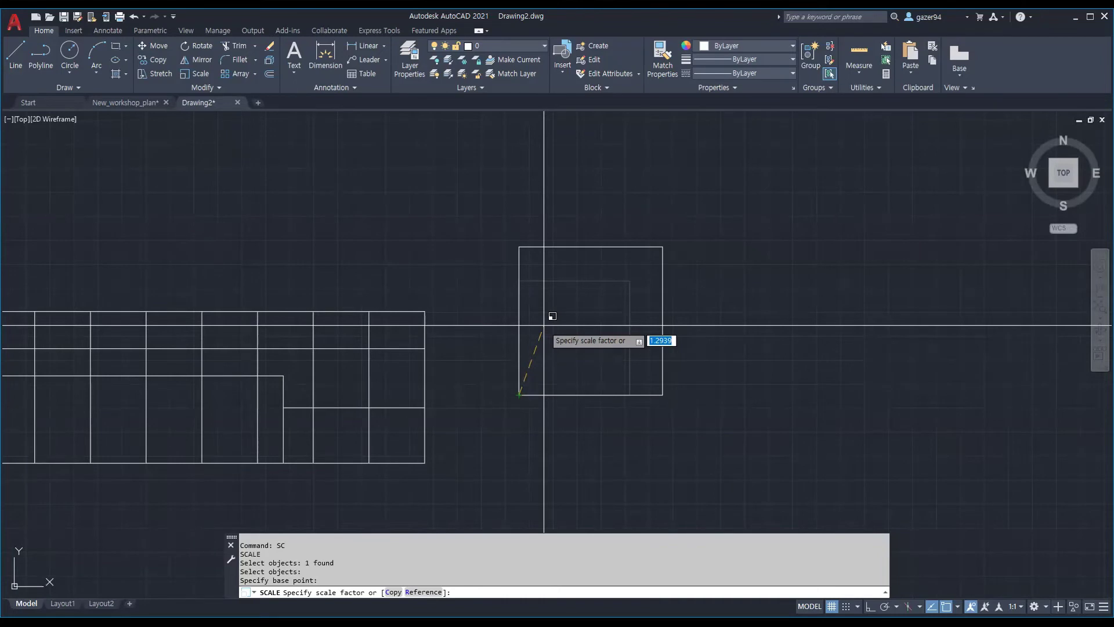
{"action": "type", "text": "1.35"}
{"action": "key", "text": "BackSpace"}
{"action": "key", "text": "BackSpace"}
{"action": "key", "text": "BackSpace"}
{"action": "type", "text": "35%"}
{"action": "key", "text": "Return"}
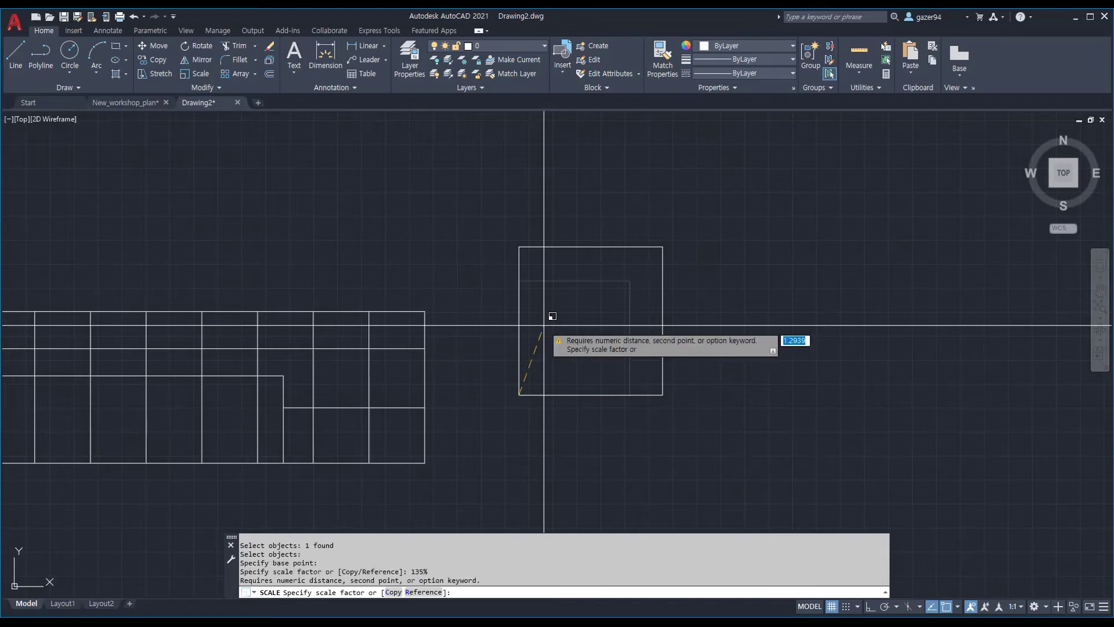
{"action": "type", "text": "1.35"}
{"action": "key", "text": "Return"}
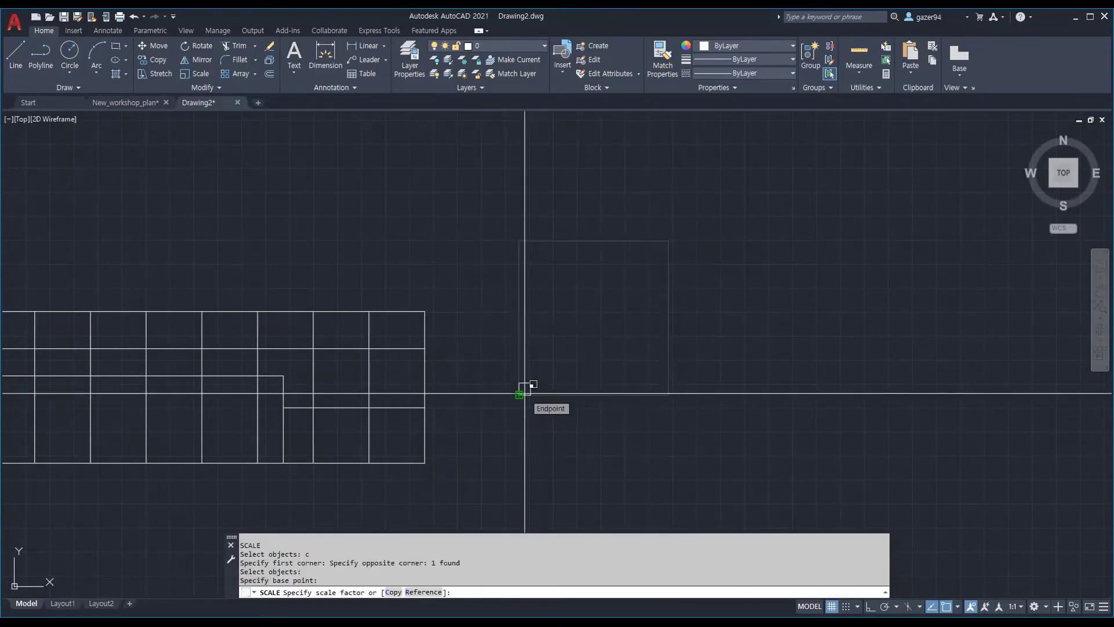
Step: Reduce the square about its lower-left corner to about half size, and enlarge it by a factor of 3/2
{"action": "key", "text": "Return"}
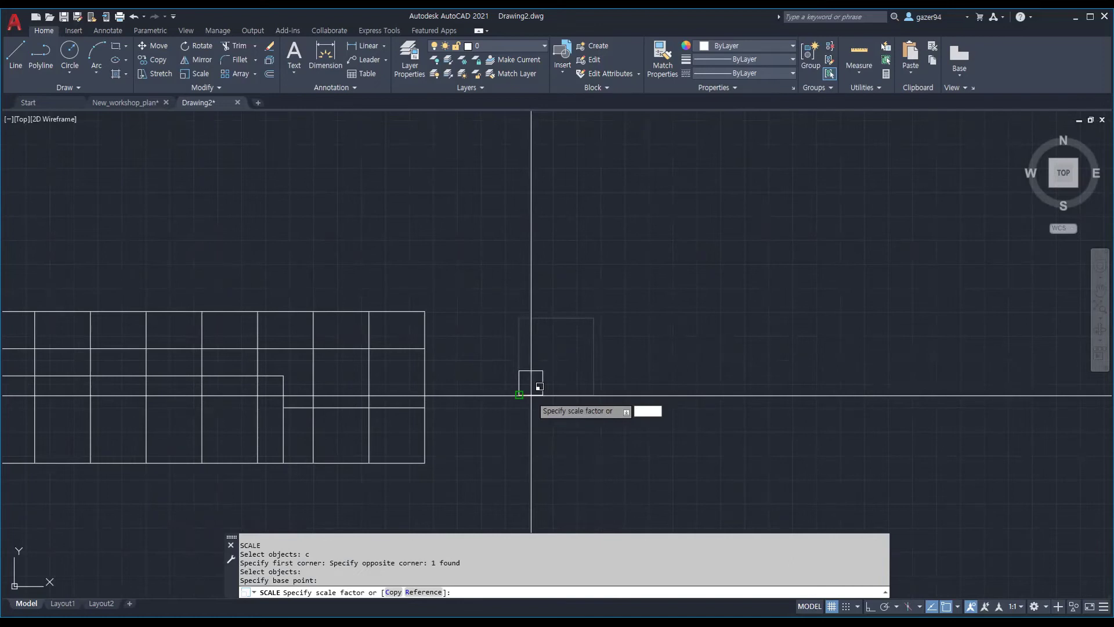
{"action": "type", "text": "3/2"}
{"action": "key", "text": "Return"}
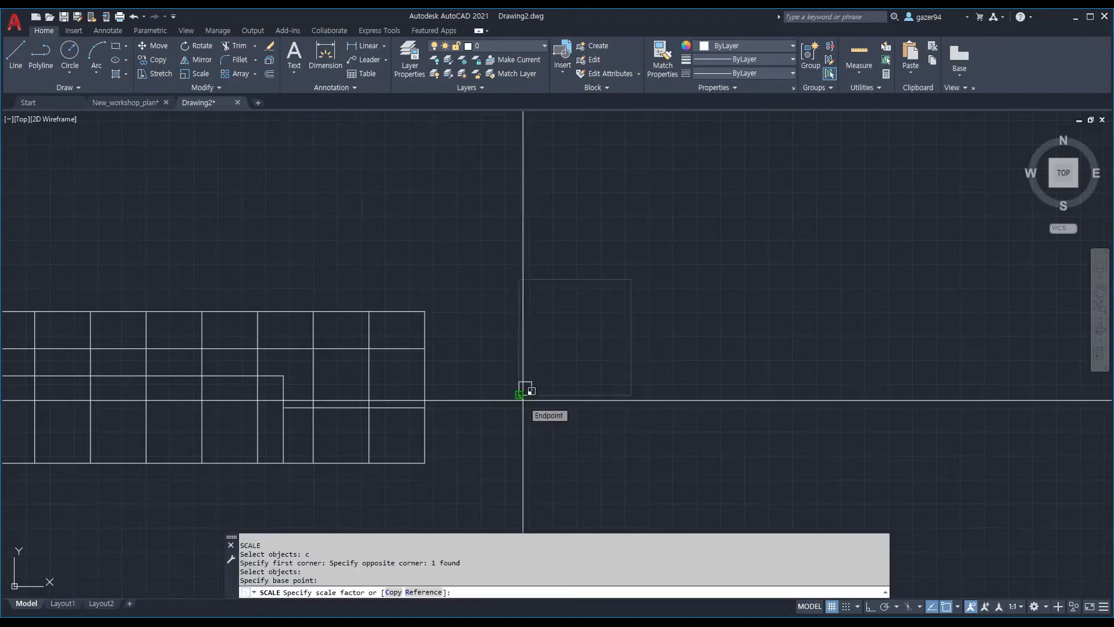
Step: Scale the square about its lower-left corner by a factor of 2/3
{"action": "type", "text": "2/3"}
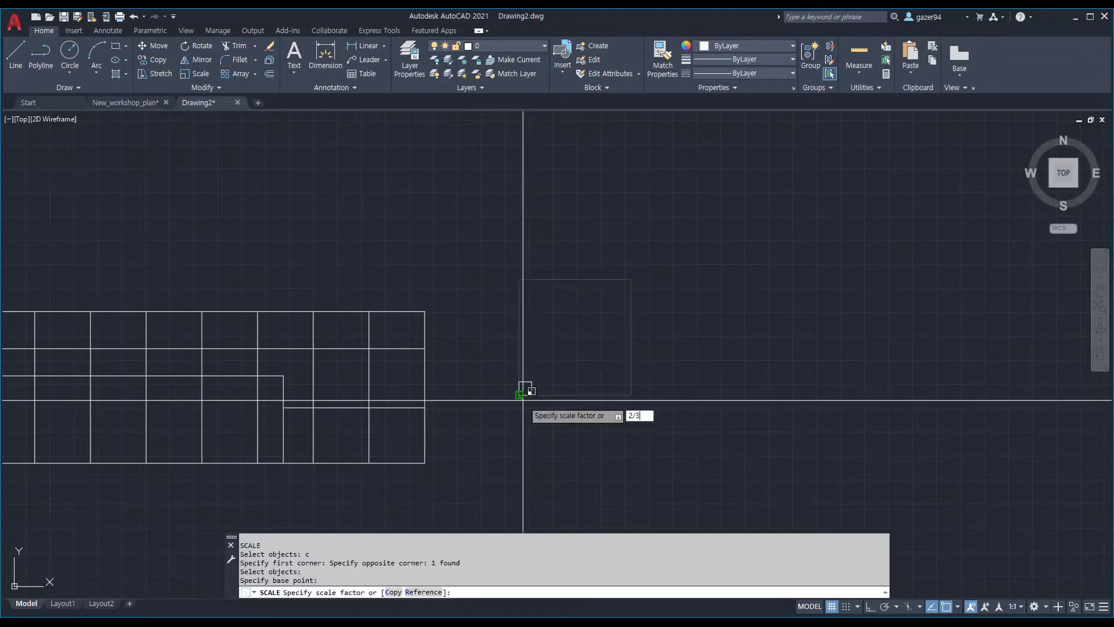
{"action": "key", "text": "Return"}
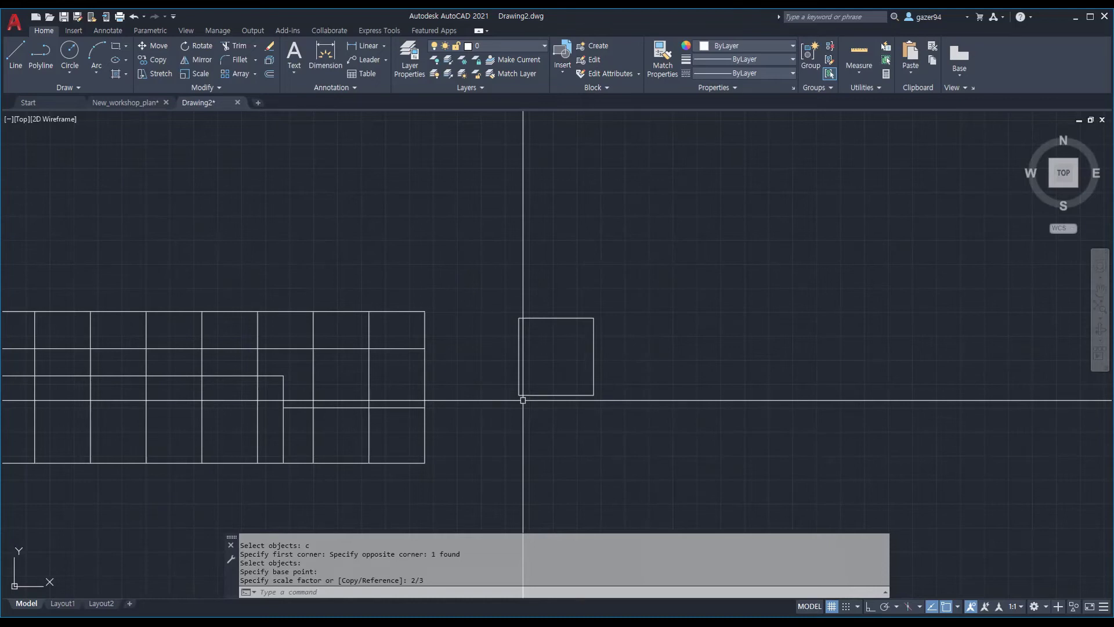
Step: Scale the square about its lower-left corner by reference, taking the length of its left edge as the reference length
{"action": "key", "text": "Return"}
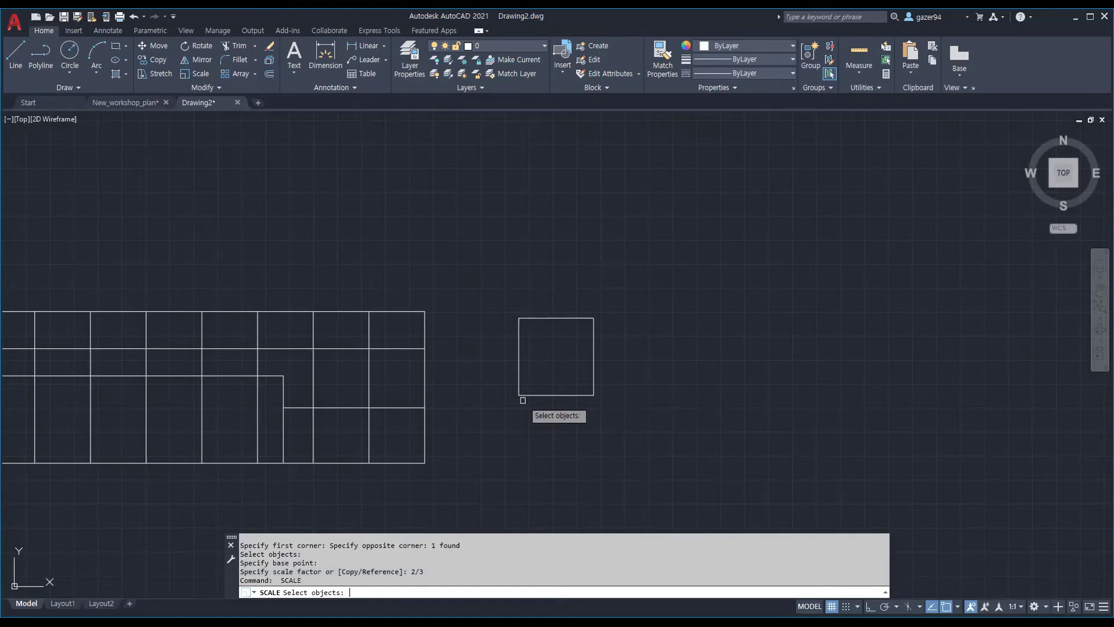
{"action": "left_click", "coordinate": [523, 400]}
{"action": "key", "text": "Return"}
{"action": "left_click", "coordinate": [519, 396]}
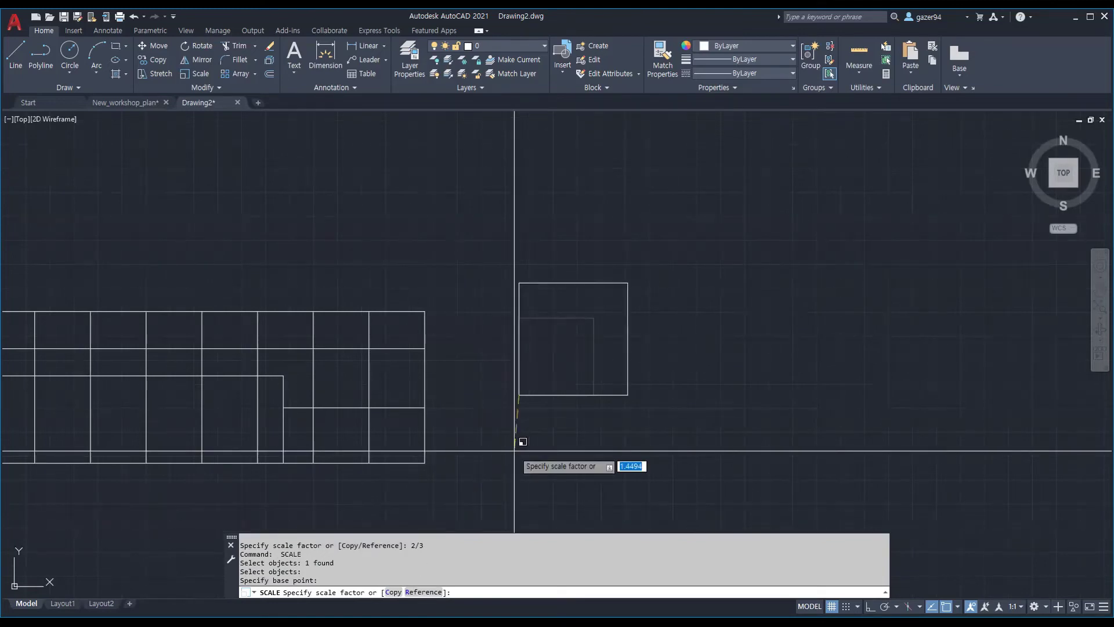
{"action": "type", "text": "r"}
{"action": "key", "text": "Return"}
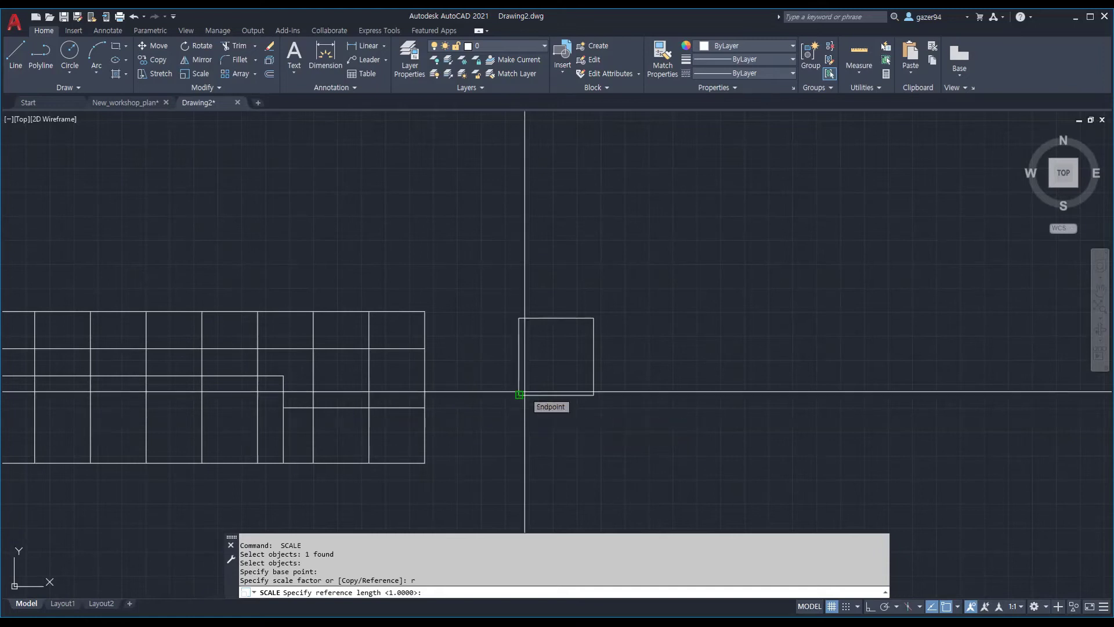
{"action": "scroll", "coordinate": [520, 416], "scroll_direction": "up", "scroll_amount": 2}
{"action": "middle_click_drag", "start_coordinate": [520, 416], "coordinate": [574, 425]}
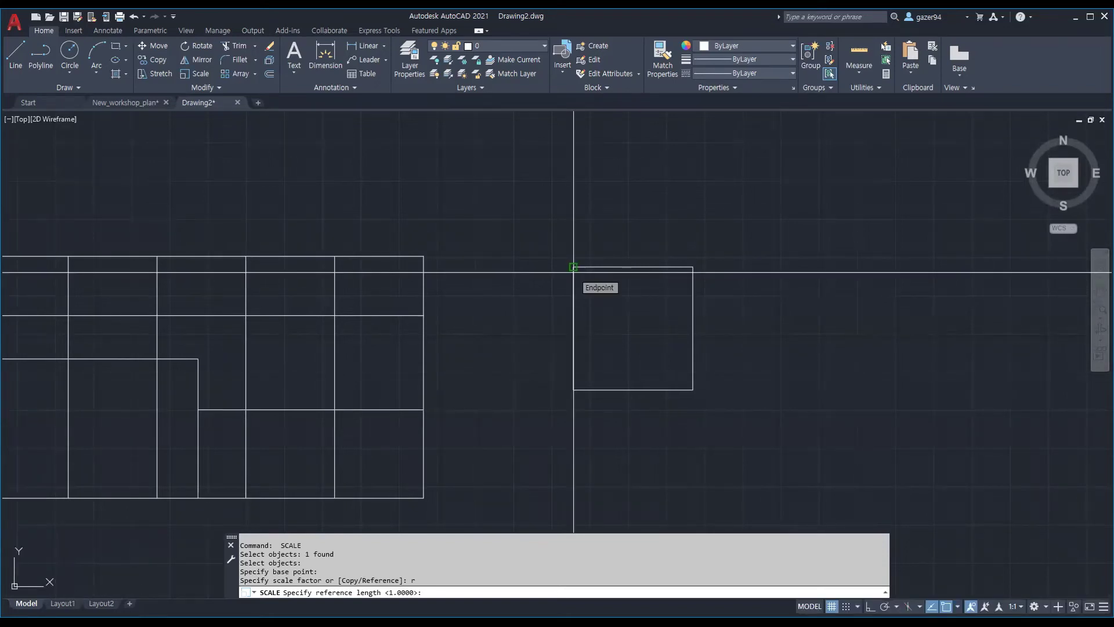
{"action": "left_click", "coordinate": [573, 267]}
{"action": "left_click", "coordinate": [573, 390]}
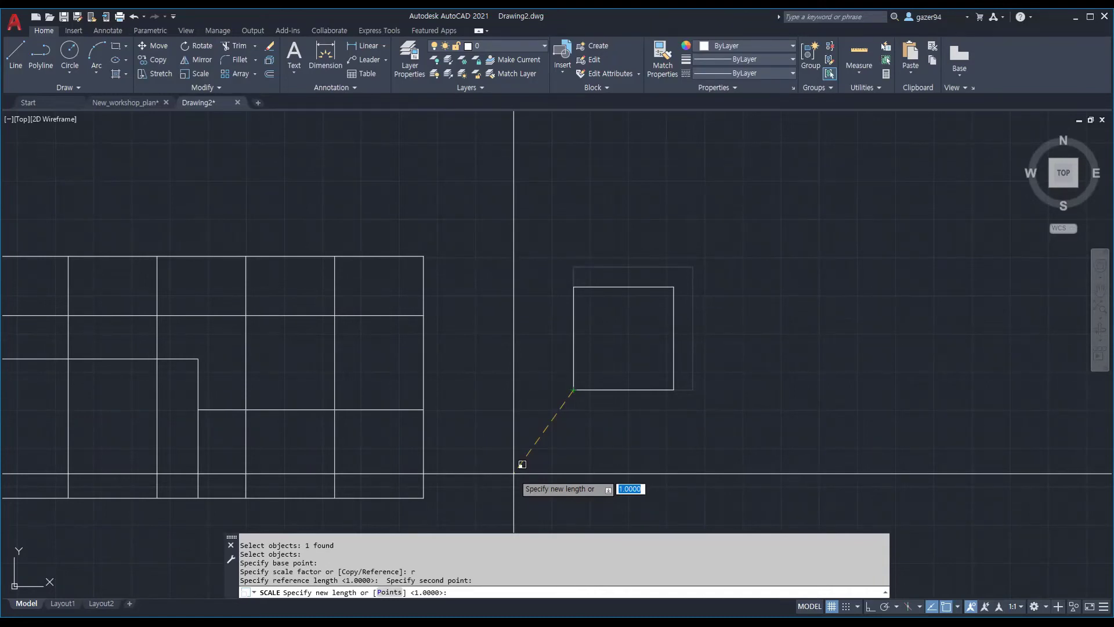
Step: Define the square's new length by two points, the ends of the right edge of the grid's upper-right cell
{"action": "type", "text": "p"}
{"action": "key", "text": "Return"}
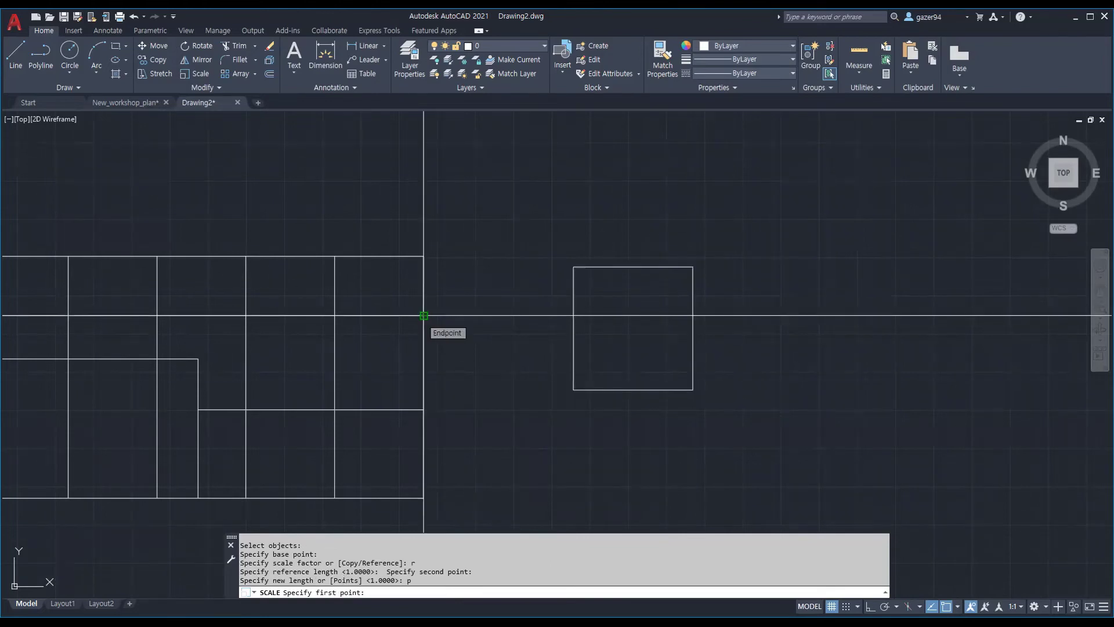
{"action": "left_click", "coordinate": [424, 315]}
{"action": "left_click", "coordinate": [424, 257]}
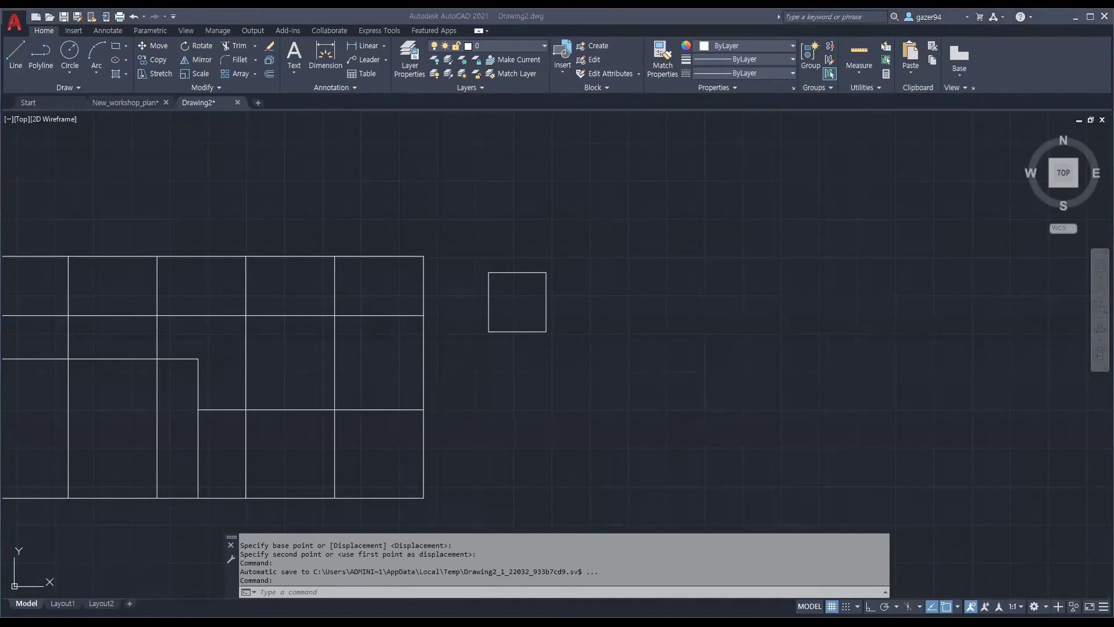
{"action": "middle_click_drag", "start_coordinate": [242, 388], "coordinate": [555, 311]}
{"action": "scroll", "coordinate": [556, 311], "scroll_direction": "down", "scroll_amount": 4}
{"action": "middle_click_drag", "start_coordinate": [329, 366], "coordinate": [392, 393]}
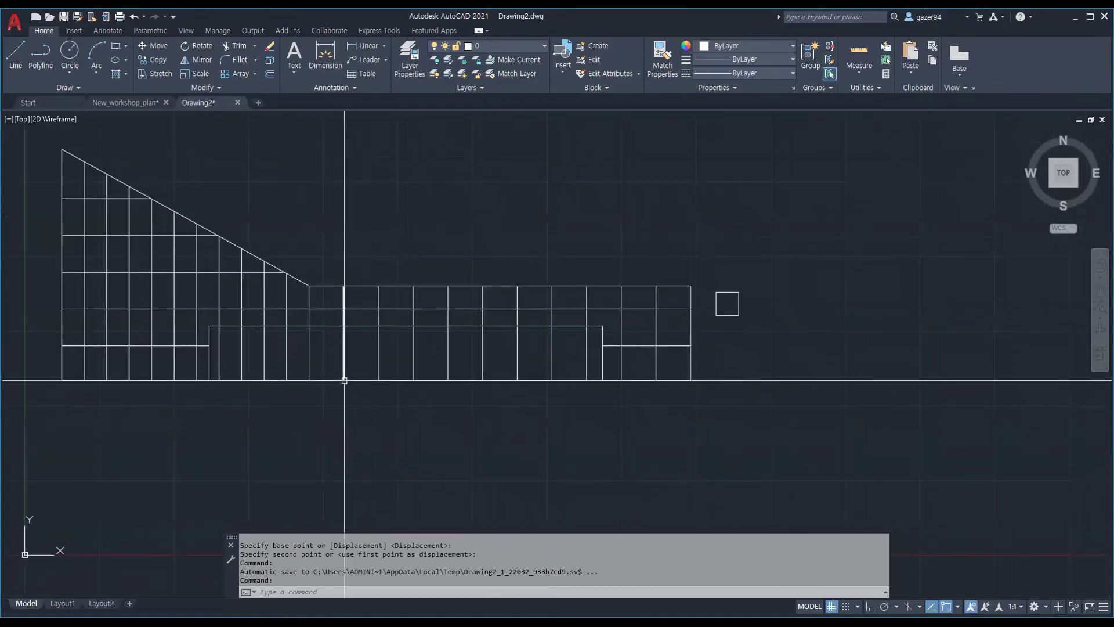
{"action": "type", "text": "TR"}
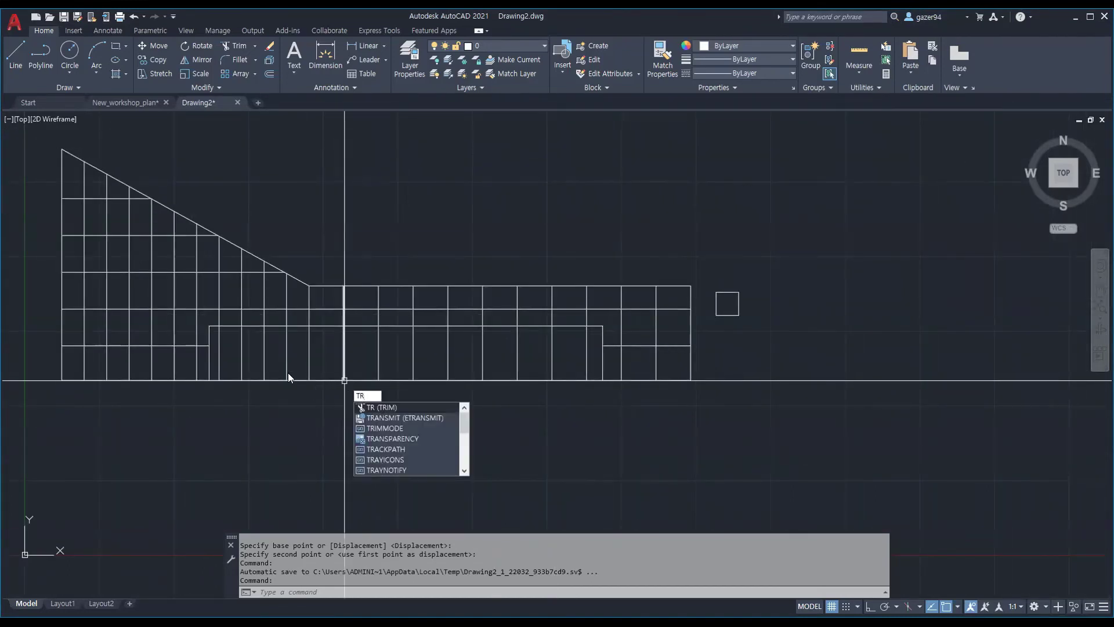
{"action": "scroll", "coordinate": [288, 377], "scroll_direction": "up", "scroll_amount": 2}
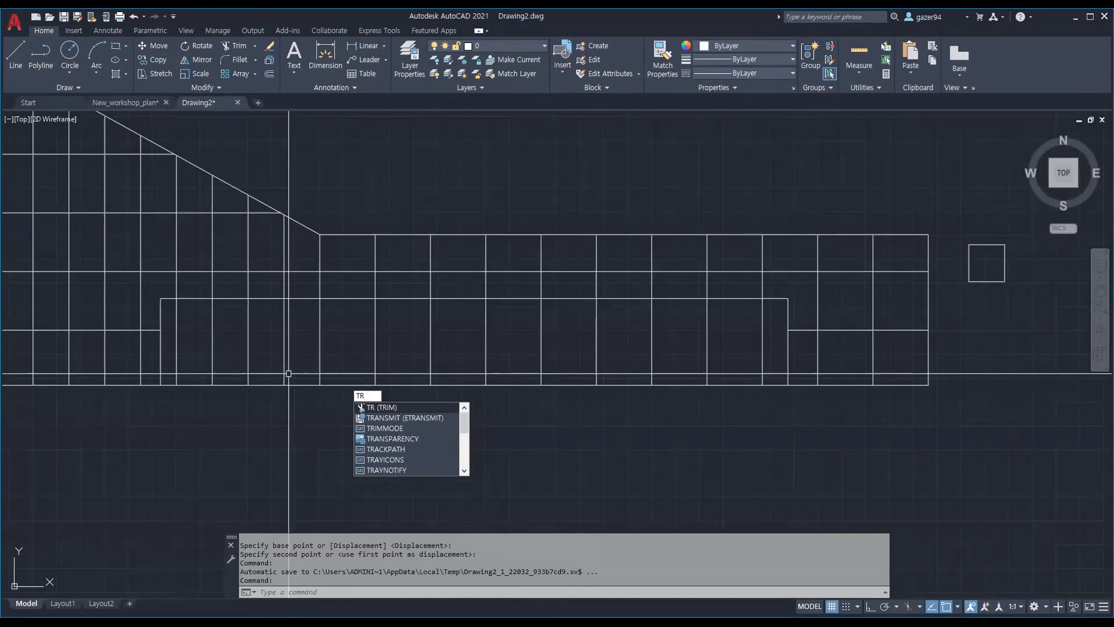
{"action": "key", "text": "Return"}
{"action": "left_click", "coordinate": [288, 373]}
{"action": "left_click", "coordinate": [303, 308]}
{"action": "key", "text": "Escape"}
Step: Switch Trim to Standard mode and trim the vertical grid lines inside the inner outline with a fence
{"action": "type", "text": "tr"}
{"action": "key", "text": "Return"}
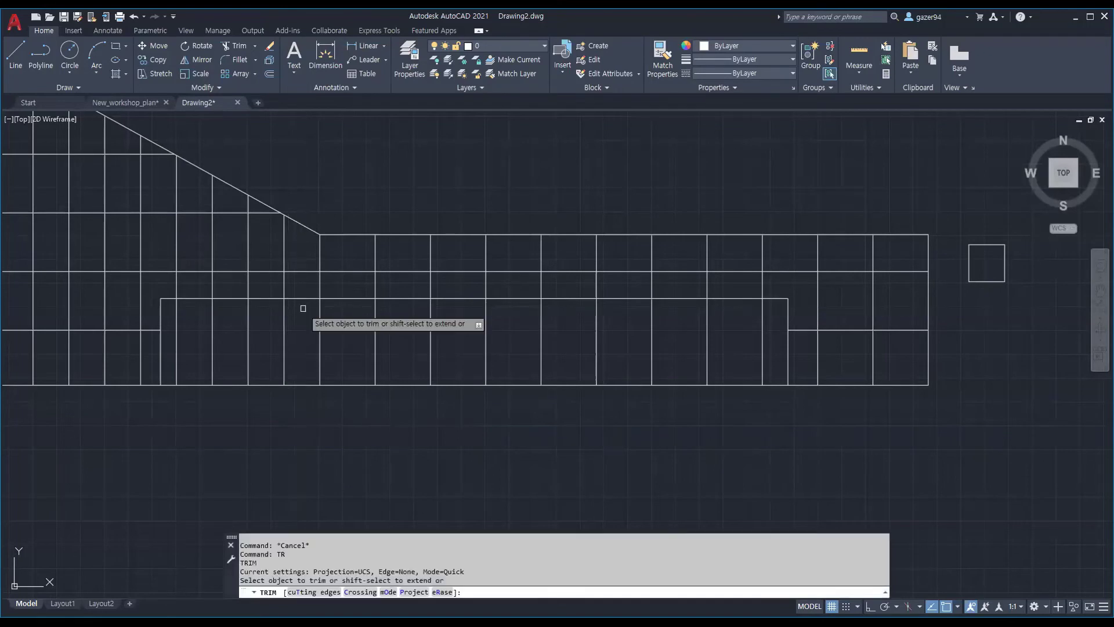
{"action": "type", "text": "op"}
{"action": "key", "text": "Return"}
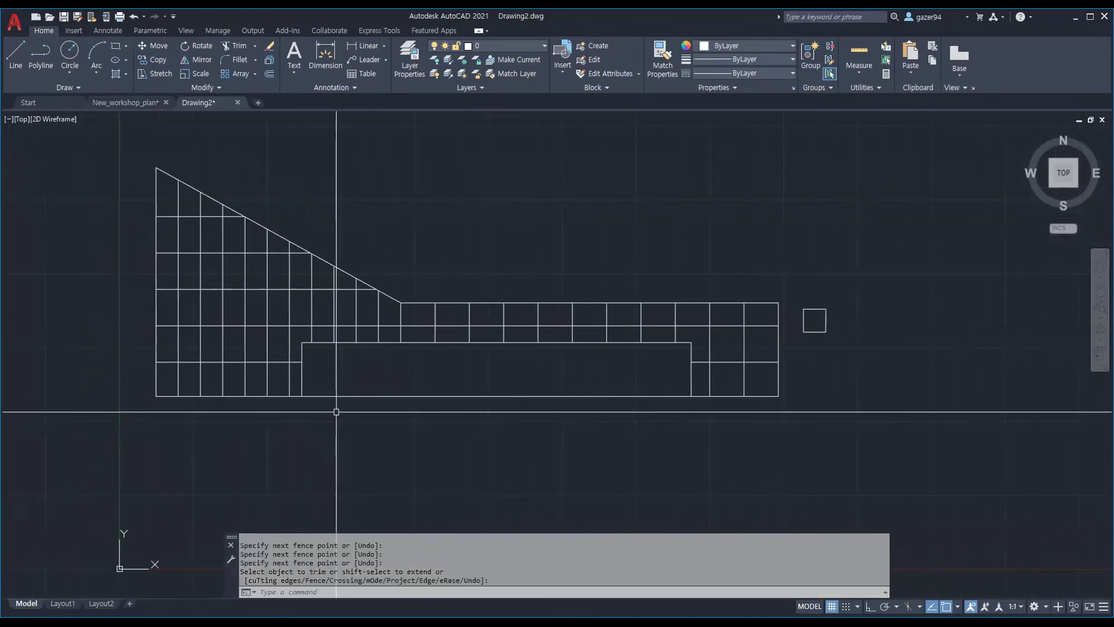
Step: Try to stretch the inner outline by picking it alone and placing it below the grid, and undo it
{"action": "scroll", "coordinate": [336, 455], "scroll_direction": "up", "scroll_amount": 3}
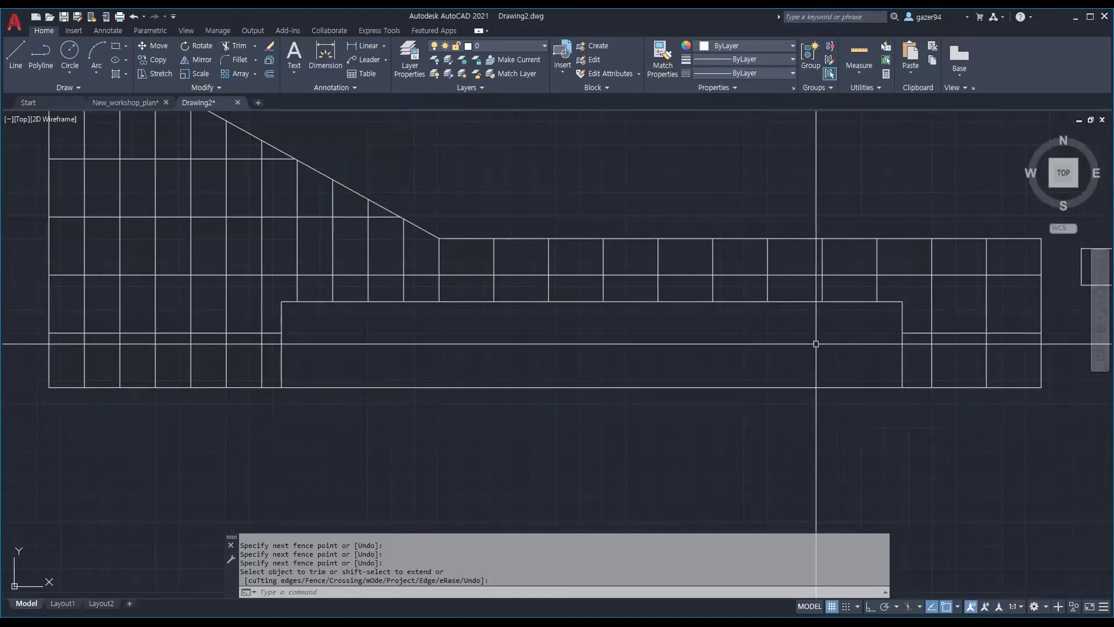
{"action": "type", "text": "stretch"}
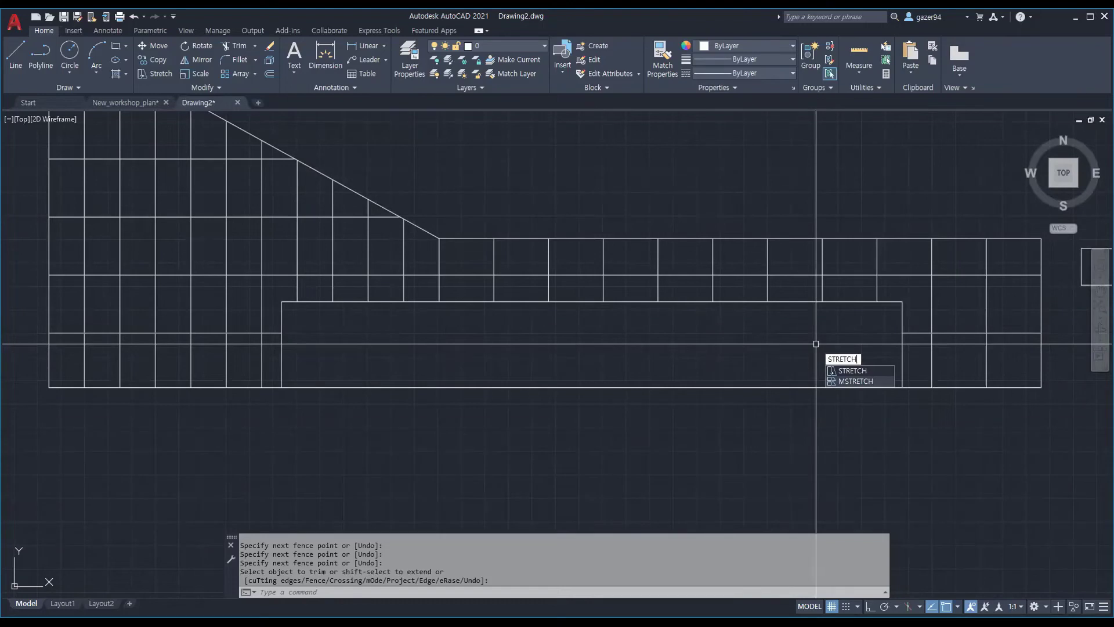
{"action": "key", "text": "Return"}
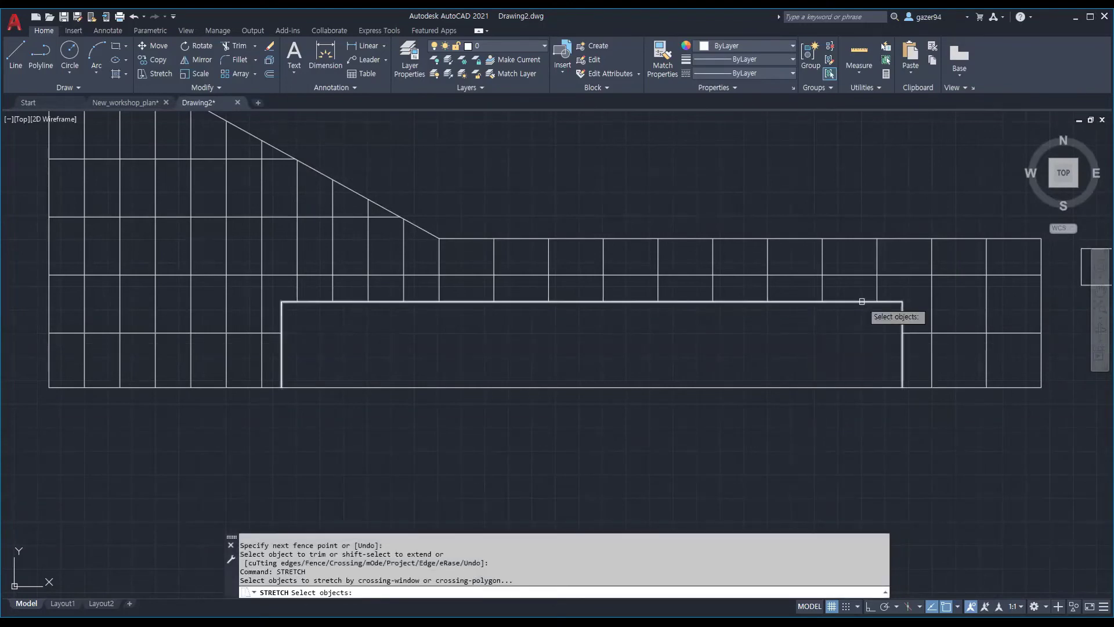
{"action": "left_click", "coordinate": [862, 301]}
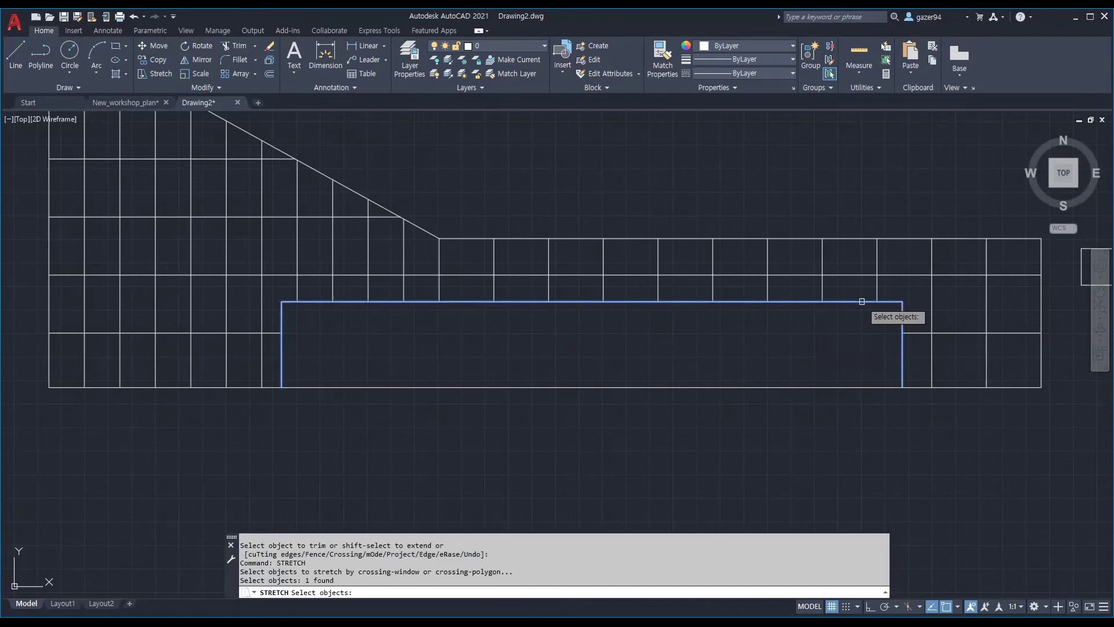
{"action": "key", "text": "Return"}
{"action": "left_click", "coordinate": [849, 343]}
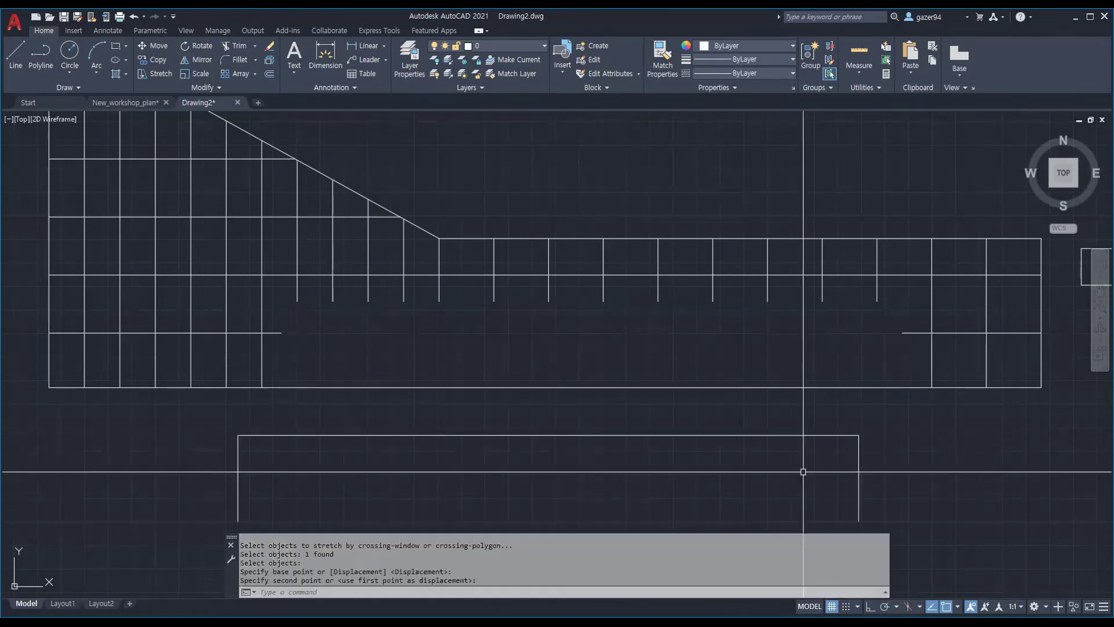
{"action": "left_click", "coordinate": [805, 477]}
{"action": "type", "text": "u"}
{"action": "key", "text": "Return"}
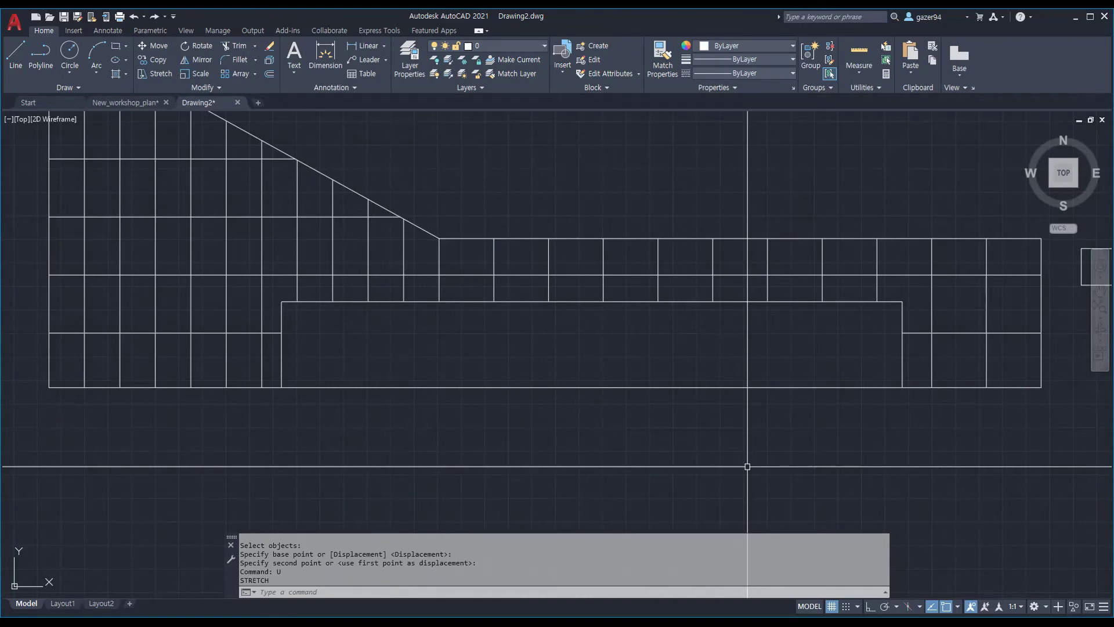
{"action": "type", "text": "u"}
{"action": "key", "text": "Return"}
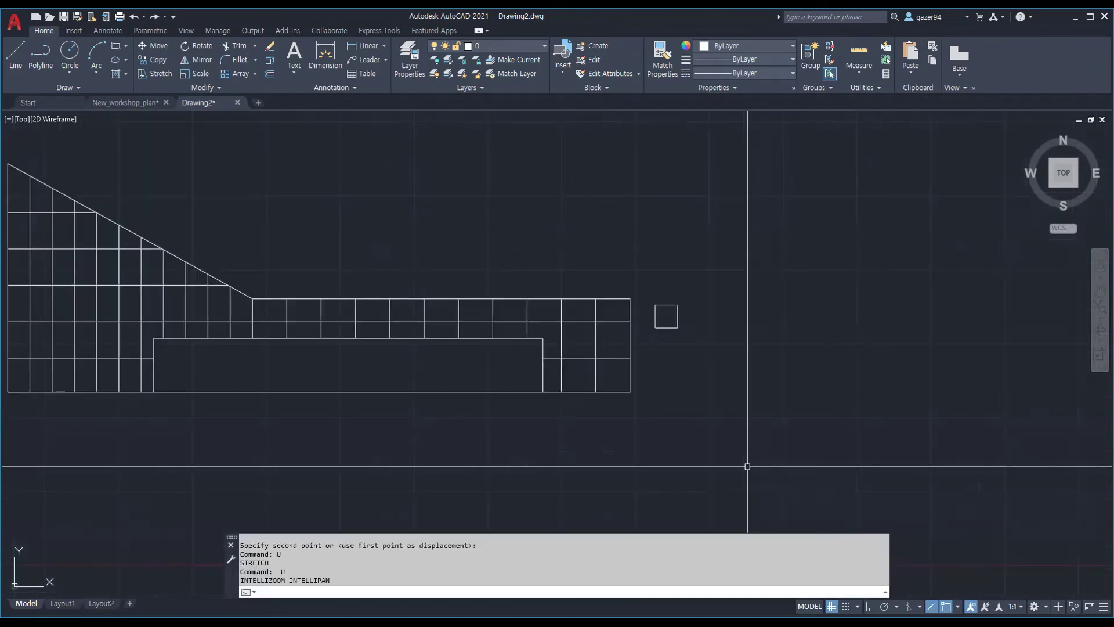
Step: Stretch the inner outline's top edge, crossing-selected with its adjoining verticals, down to the side horizontal lines, and undo it
{"action": "type", "text": "stretc"}
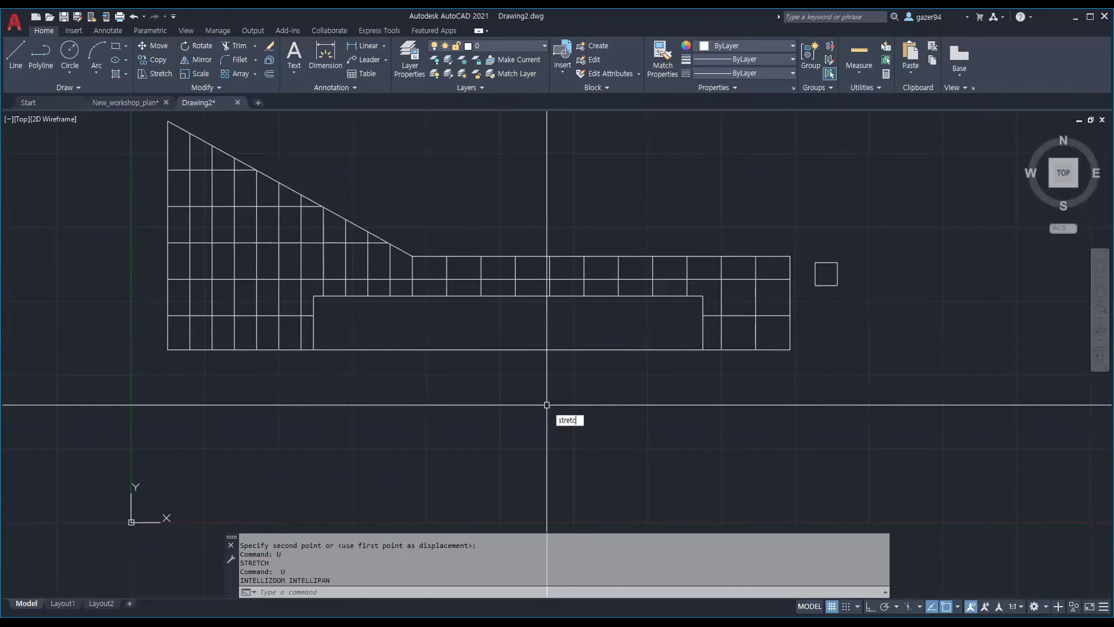
{"action": "type", "text": "h"}
{"action": "key", "text": "Return"}
{"action": "scroll", "coordinate": [286, 323], "scroll_direction": "up", "scroll_amount": 2}
{"action": "type", "text": "c"}
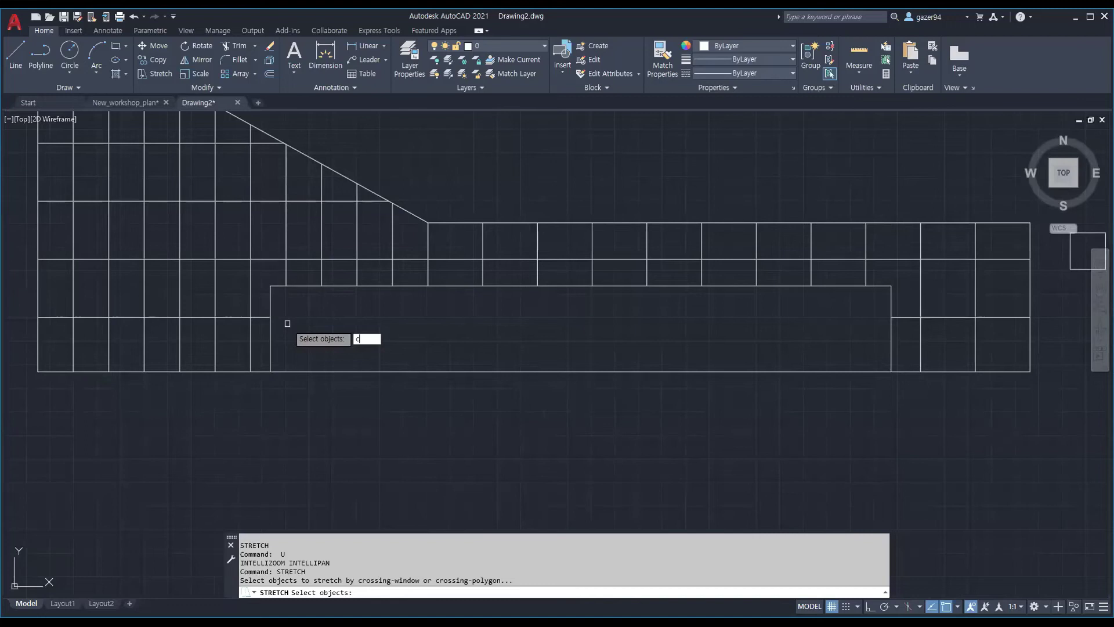
{"action": "key", "text": "Return"}
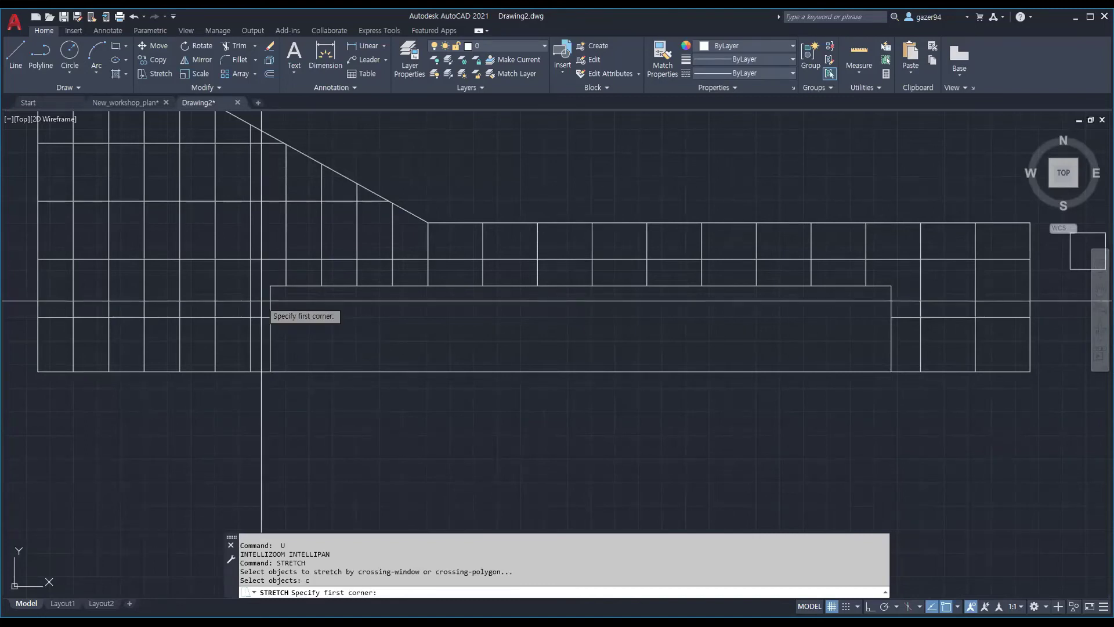
{"action": "left_click", "coordinate": [262, 300]}
{"action": "left_click", "coordinate": [900, 282]}
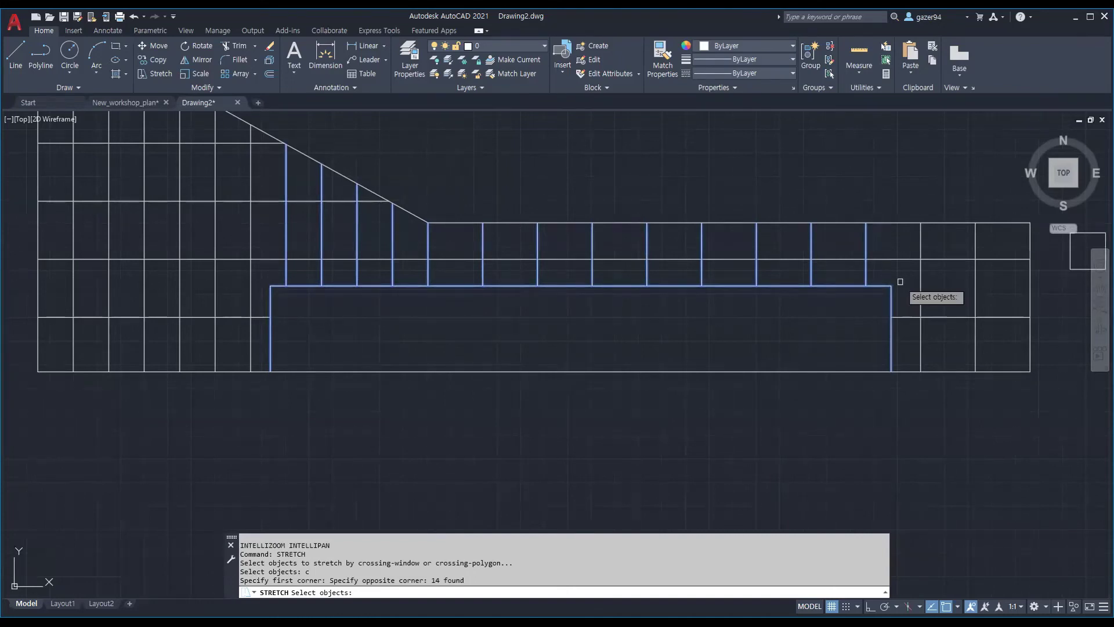
{"action": "key", "text": "Return"}
{"action": "left_click", "coordinate": [892, 286]}
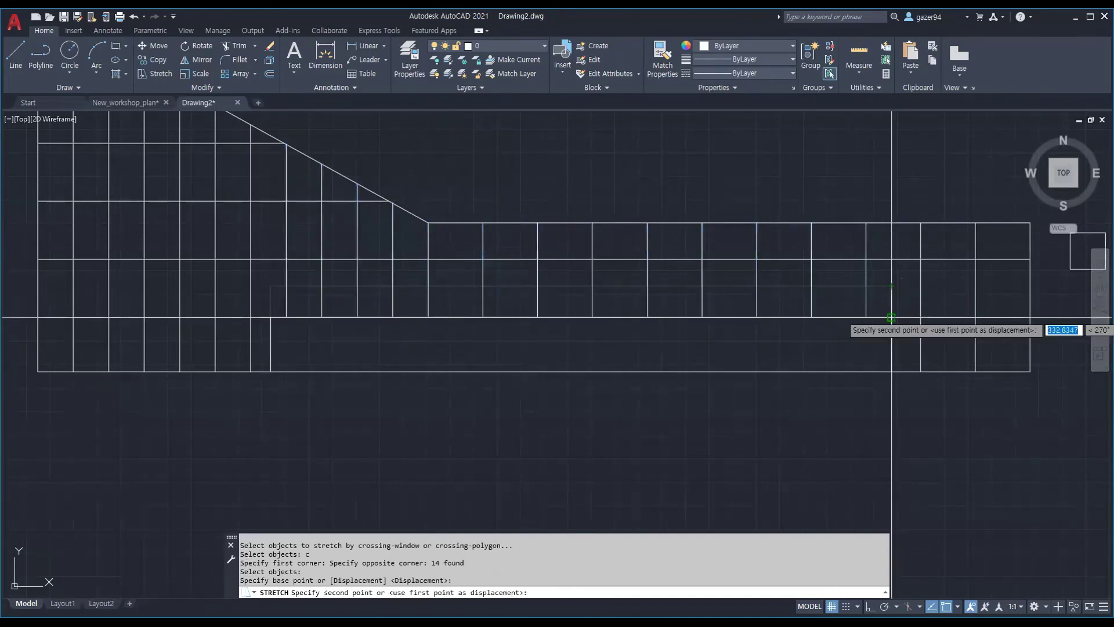
{"action": "left_click", "coordinate": [899, 318]}
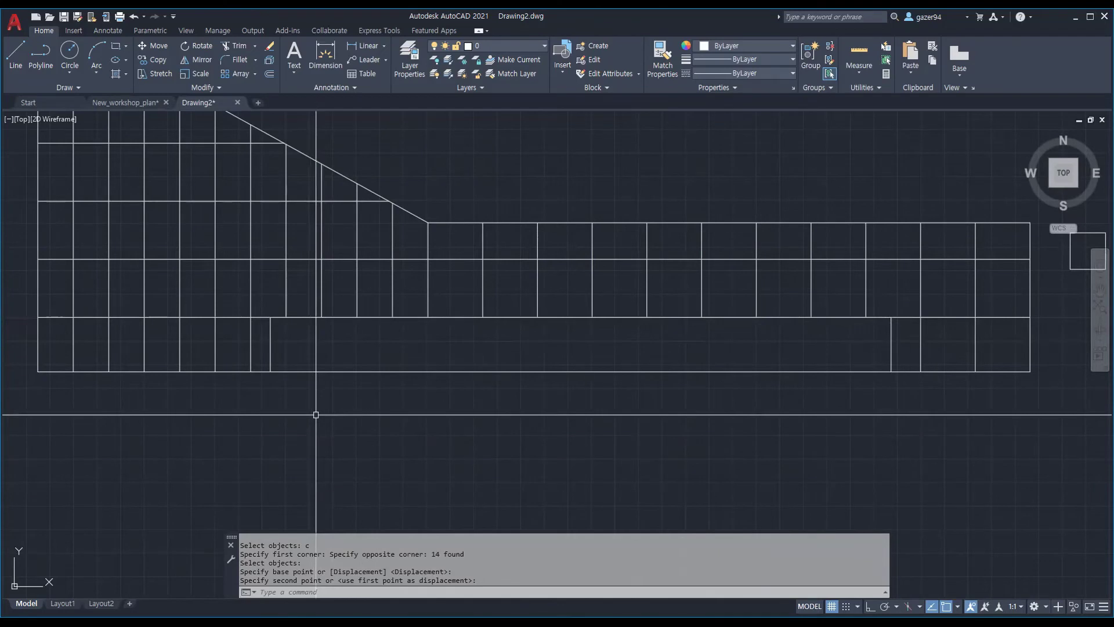
{"action": "type", "text": "u"}
{"action": "key", "text": "Return"}
Step: Stretch the short side horizontal lines up to the inner outline's top edge, and undo it
{"action": "type", "text": "stretc"}
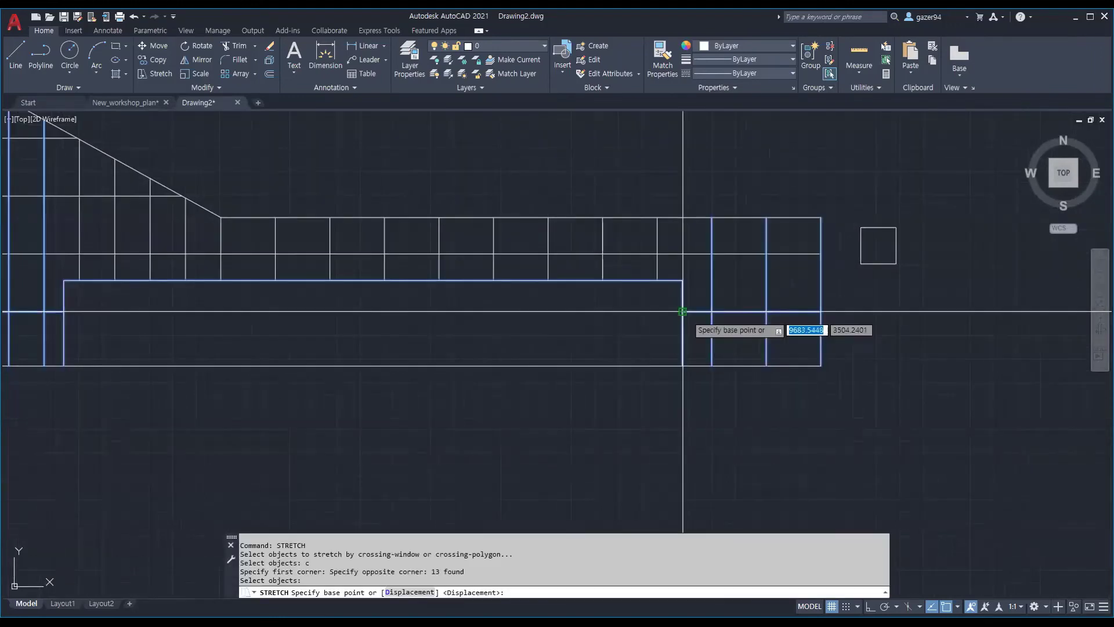
{"action": "left_click", "coordinate": [683, 312]}
{"action": "scroll", "coordinate": [639, 369], "scroll_direction": "down", "scroll_amount": 2}
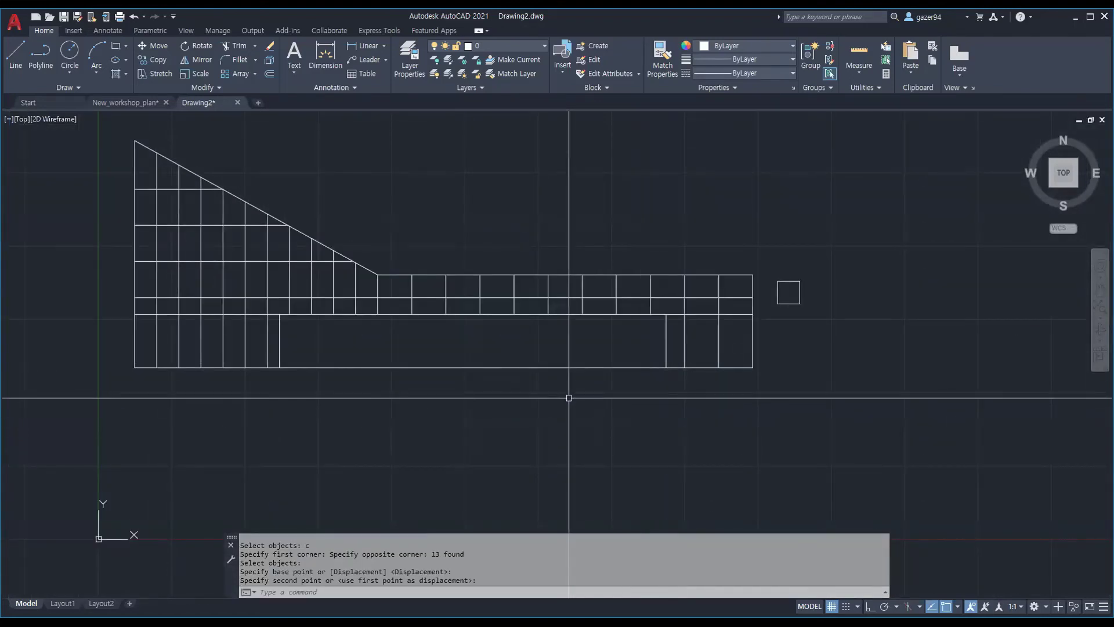
{"action": "key", "text": "ctrl+z"}
{"action": "key", "text": "ctrl+z"}
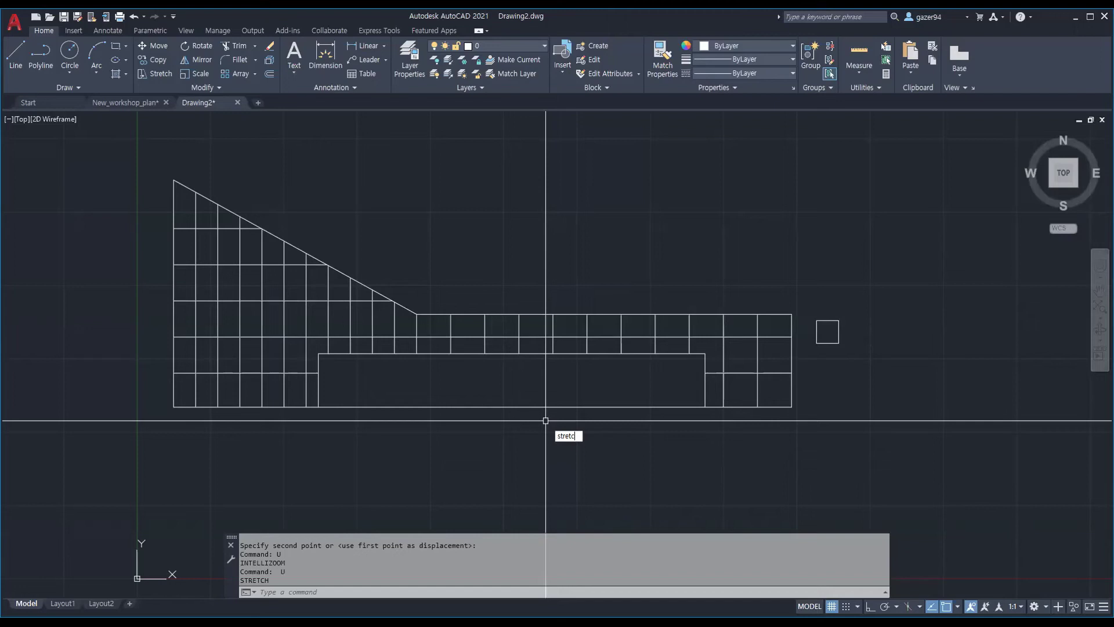
Step: Stretch the inner outline and the lower horizontal grid lines upward within the outer outline using a crossing selection
{"action": "key", "text": "Return"}
{"action": "type", "text": "c"}
{"action": "key", "text": "Return"}
{"action": "left_click", "coordinate": [157, 383]}
{"action": "left_click", "coordinate": [798, 309]}
{"action": "key", "text": "Escape"}
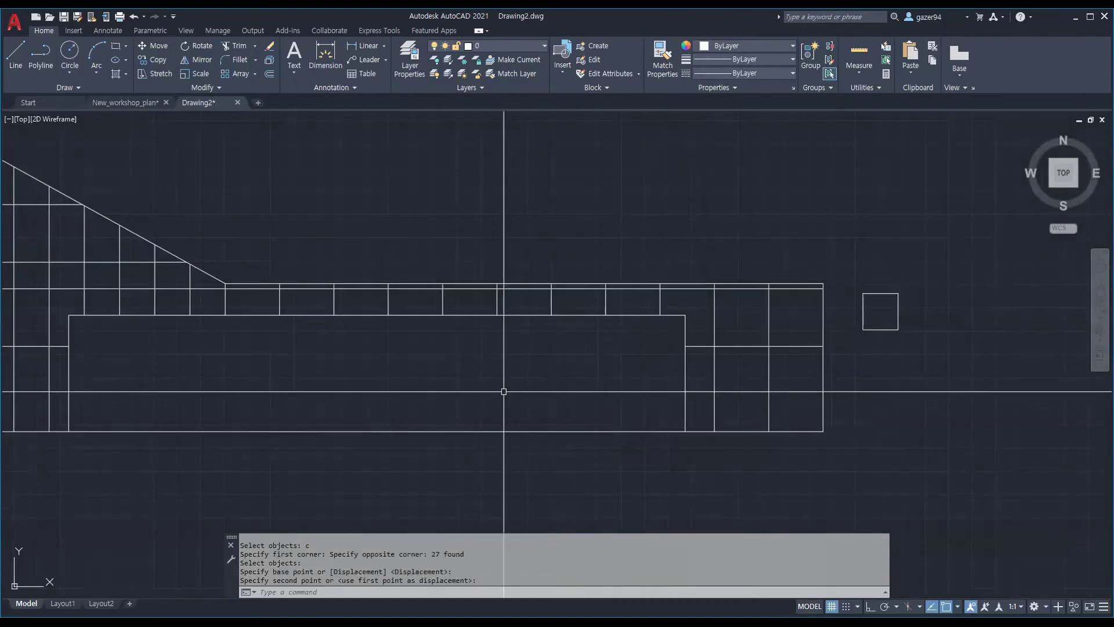
{"action": "scroll", "coordinate": [281, 315], "scroll_direction": "up", "scroll_amount": 3}
{"action": "scroll", "coordinate": [281, 316], "scroll_direction": "up", "scroll_amount": 2}
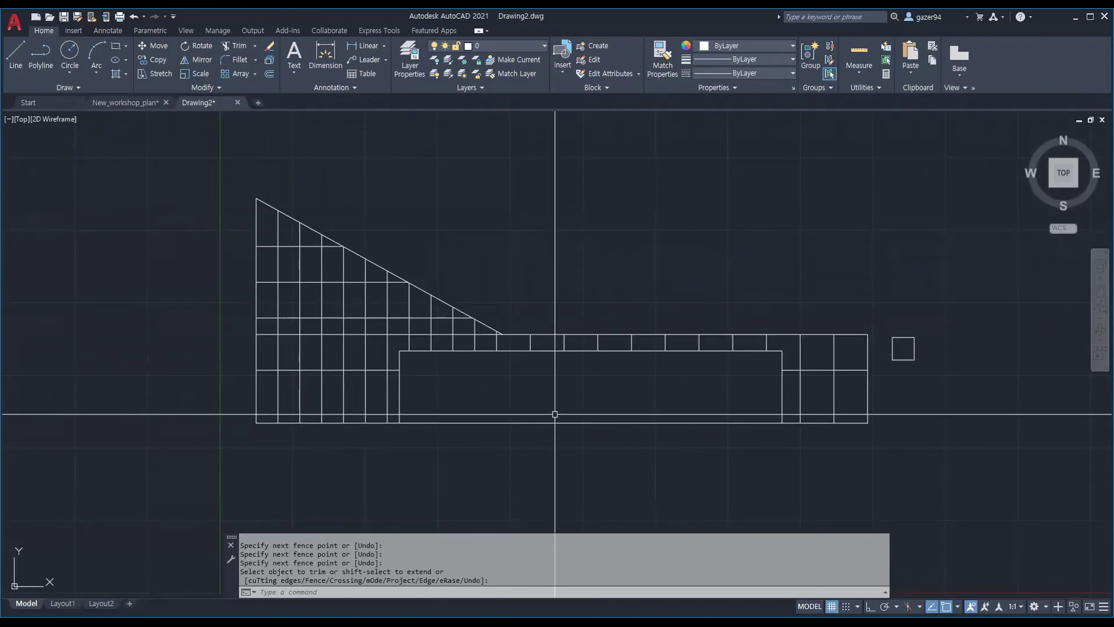
{"action": "scroll", "coordinate": [559, 412], "scroll_direction": "up", "scroll_amount": 2}
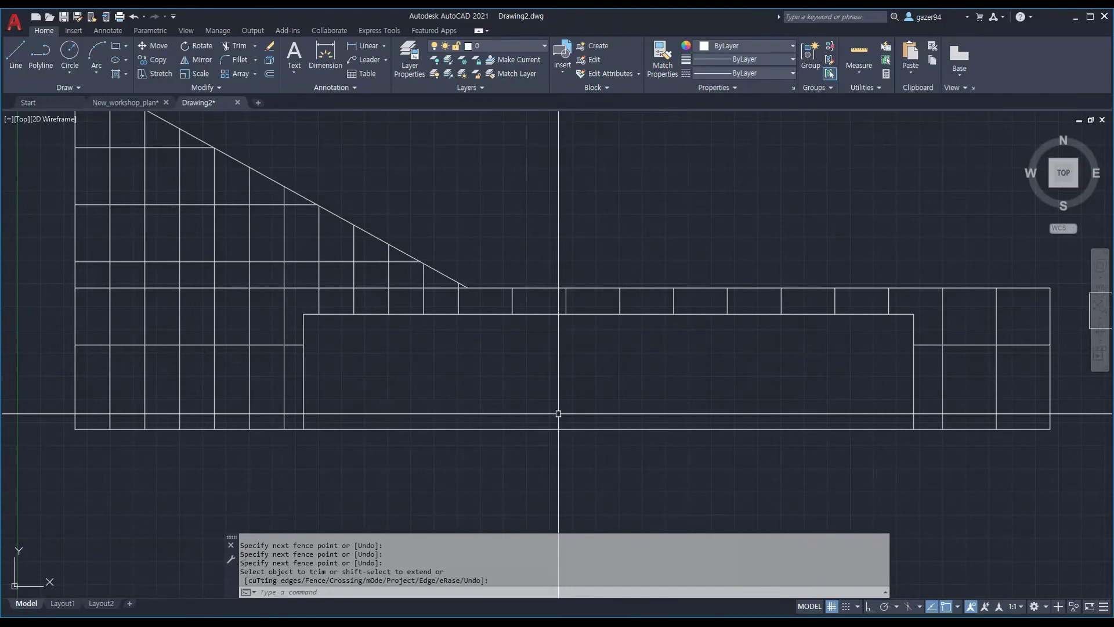
{"action": "scroll", "coordinate": [559, 413], "scroll_direction": "down", "scroll_amount": 2}
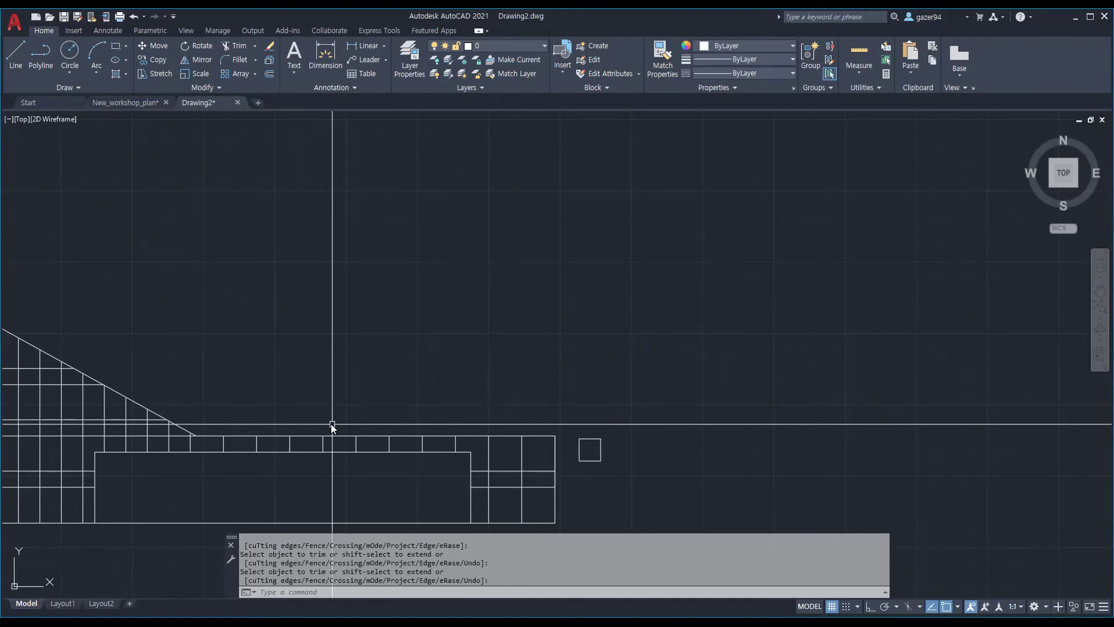
Step: Start a rectangular array of the small square beside the grid outline
{"action": "type", "text": "AR"}
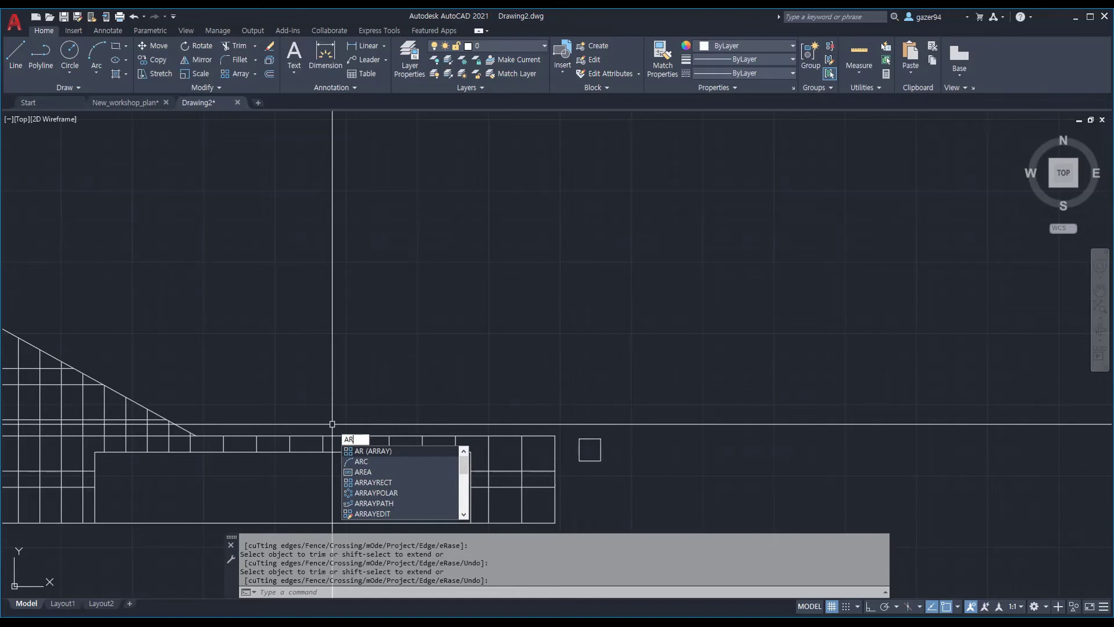
{"action": "key", "text": "Return"}
{"action": "left_click", "coordinate": [395, 416]}
{"action": "key", "text": "Return"}
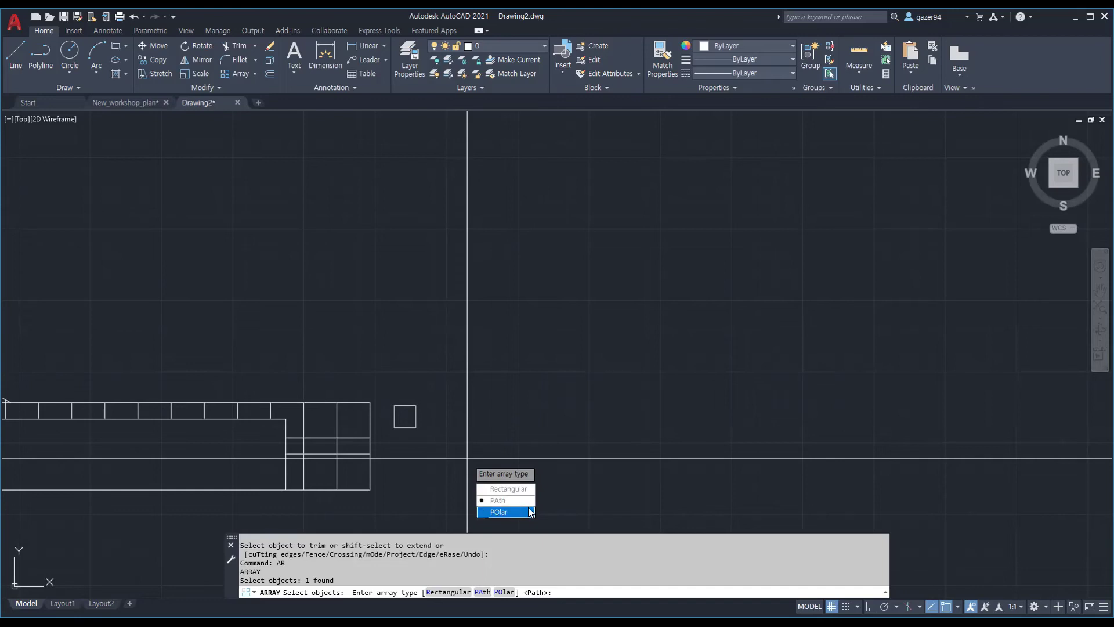
{"action": "left_click", "coordinate": [505, 489]}
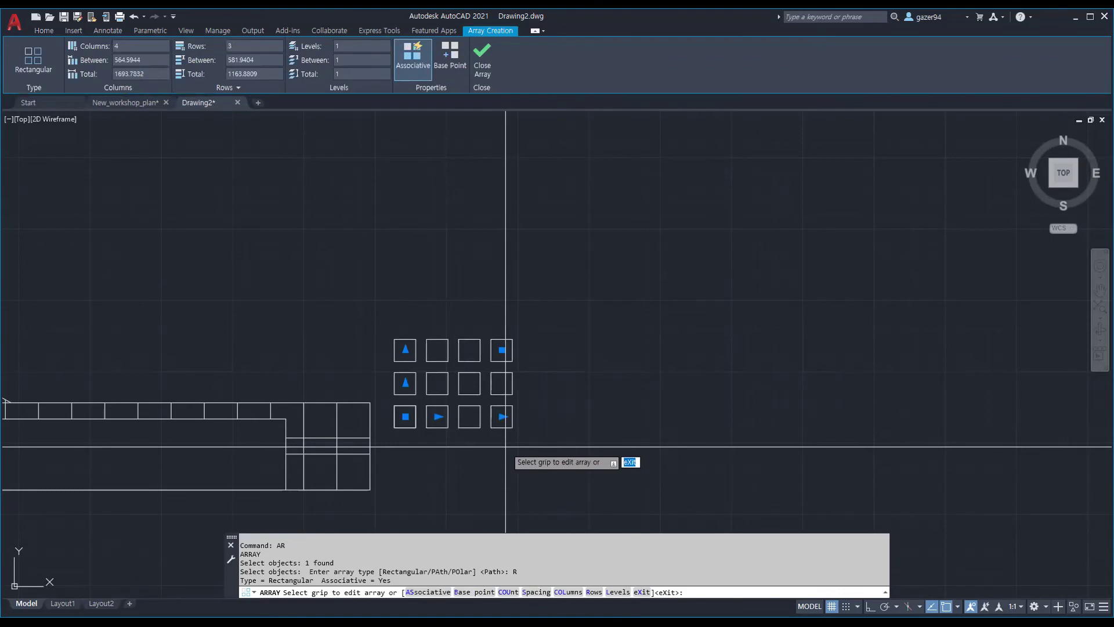
Step: Set the rectangular array to 8 columns with a distance of 600 between columns
{"action": "scroll", "coordinate": [459, 443], "scroll_direction": "up", "scroll_amount": 4}
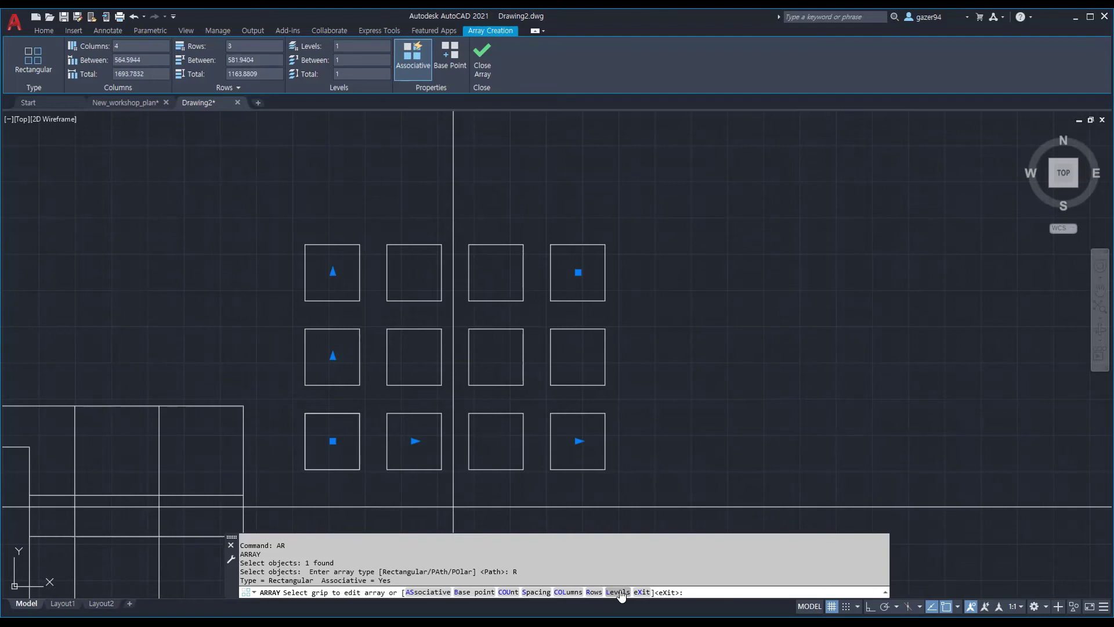
{"action": "left_click", "coordinate": [569, 592]}
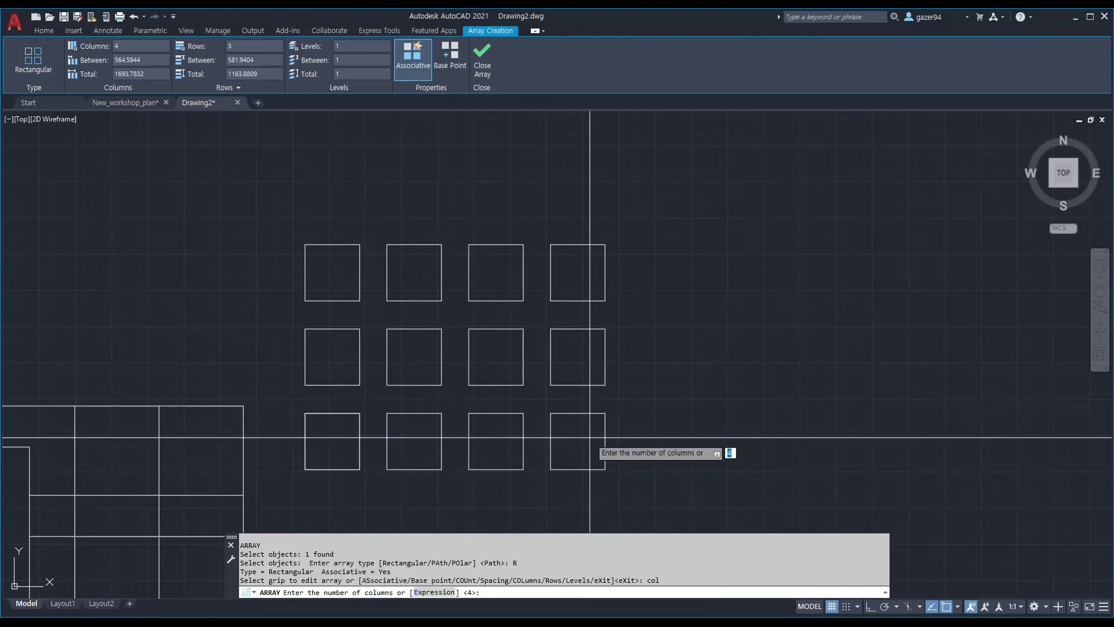
{"action": "type", "text": "8"}
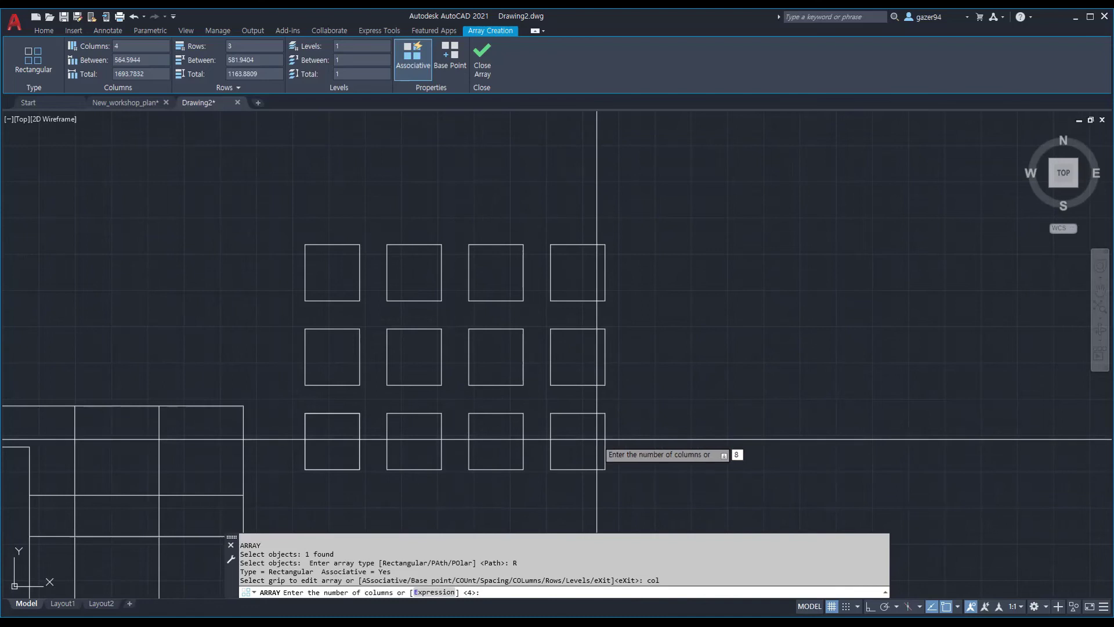
{"action": "key", "text": "Return"}
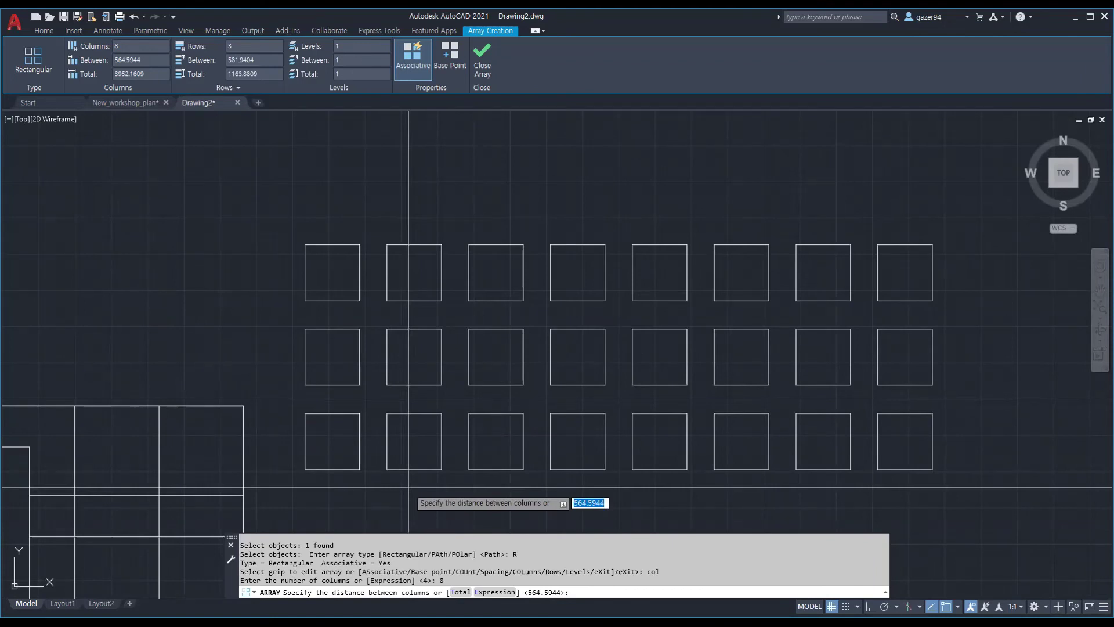
{"action": "type", "text": "600"}
{"action": "key", "text": "Return"}
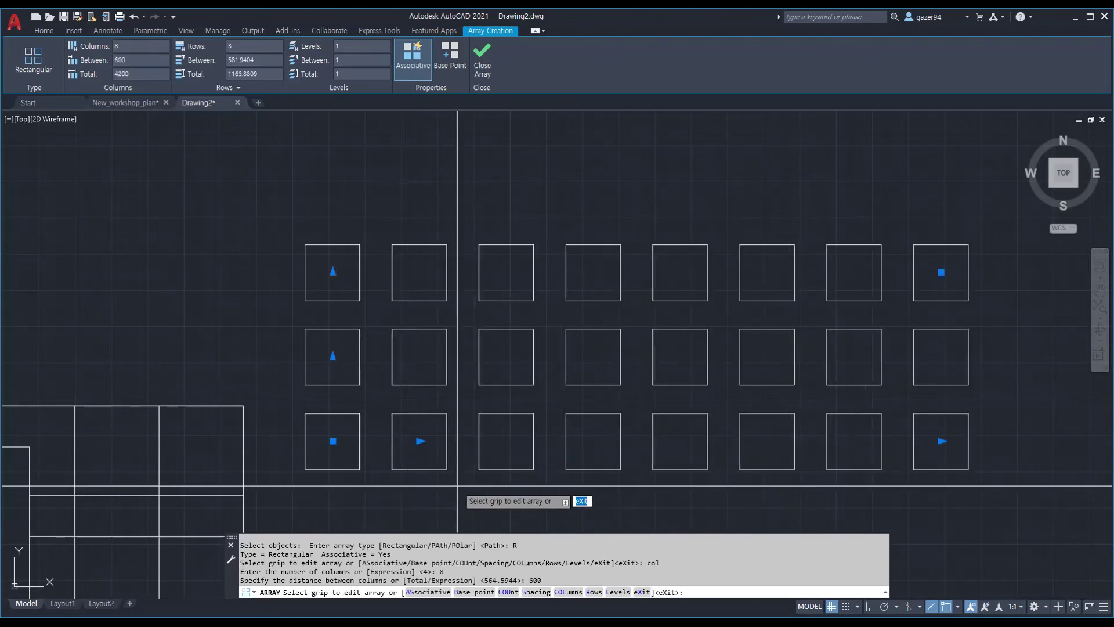
Step: Set the array to 4 rows over a total distance of 2500, keep the default elevation increment, and finish it
{"action": "type", "text": "ro"}
{"action": "key", "text": "Return"}
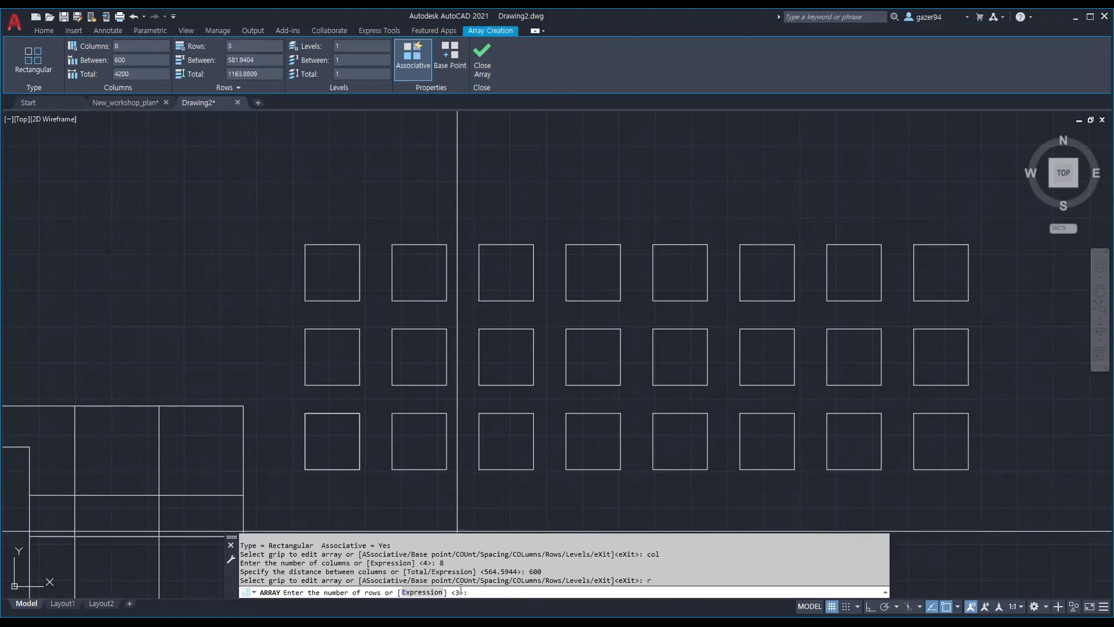
{"action": "type", "text": "4"}
{"action": "key", "text": "Return"}
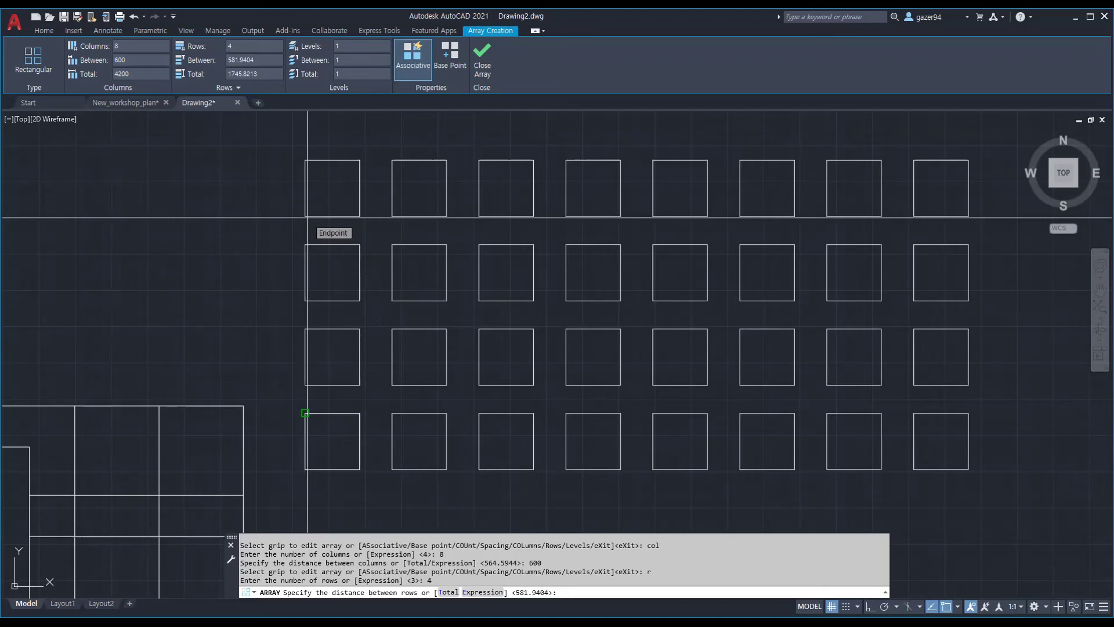
{"action": "left_click", "coordinate": [451, 593]}
{"action": "type", "text": "2500"}
{"action": "key", "text": "Return"}
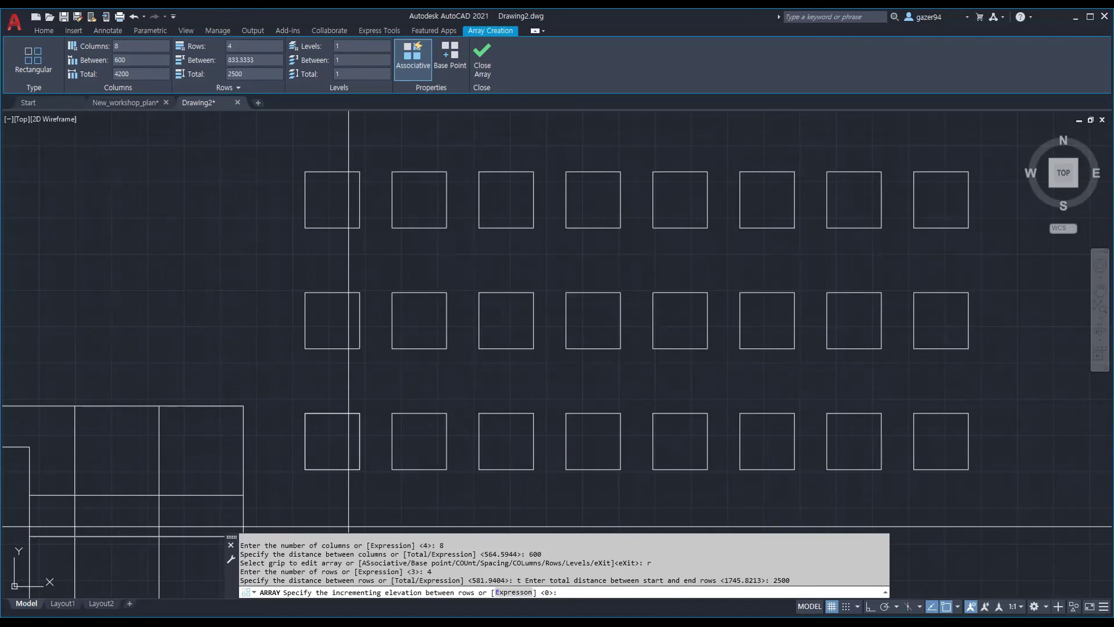
{"action": "scroll", "coordinate": [329, 292], "scroll_direction": "down", "scroll_amount": 1}
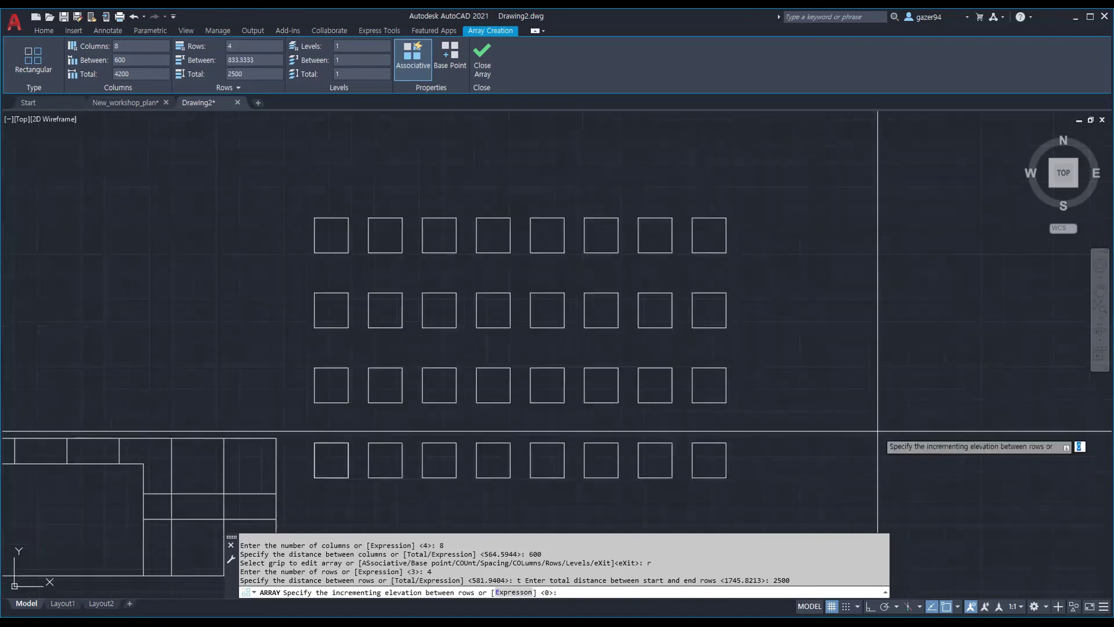
{"action": "key", "text": "Return"}
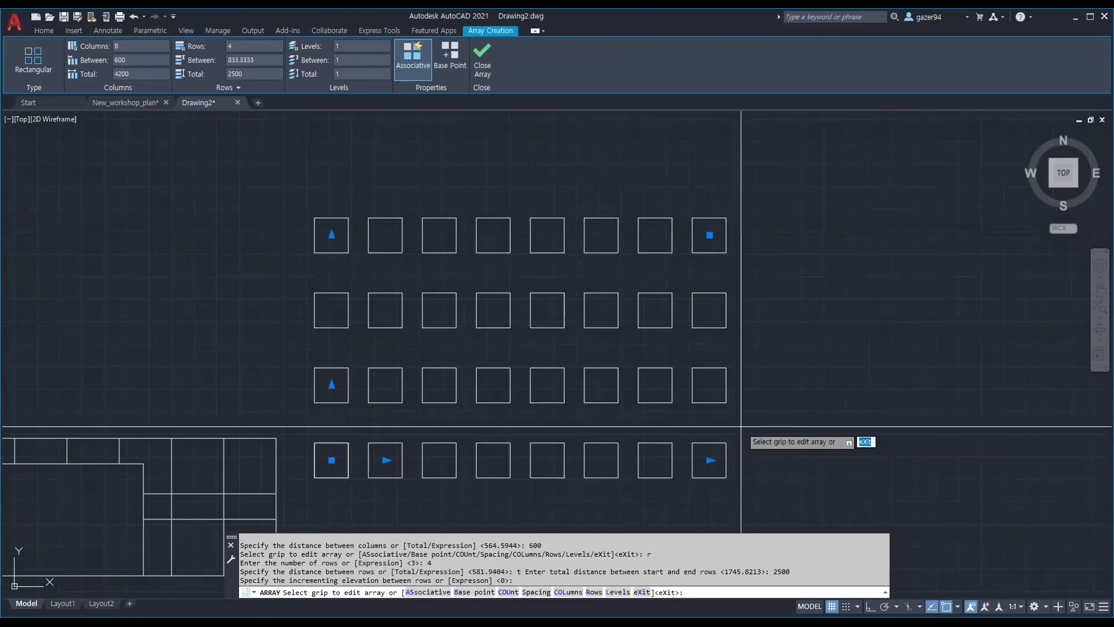
{"action": "key", "text": "Return"}
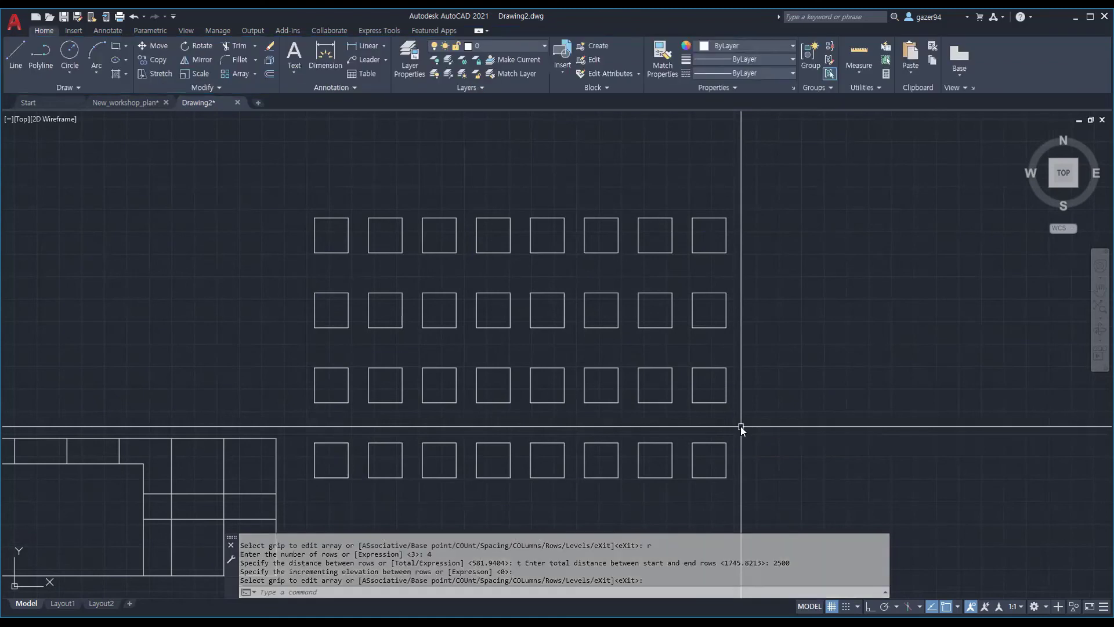
Step: Explode the finished rectangular array into separate squares
{"action": "left_click", "coordinate": [725, 457]}
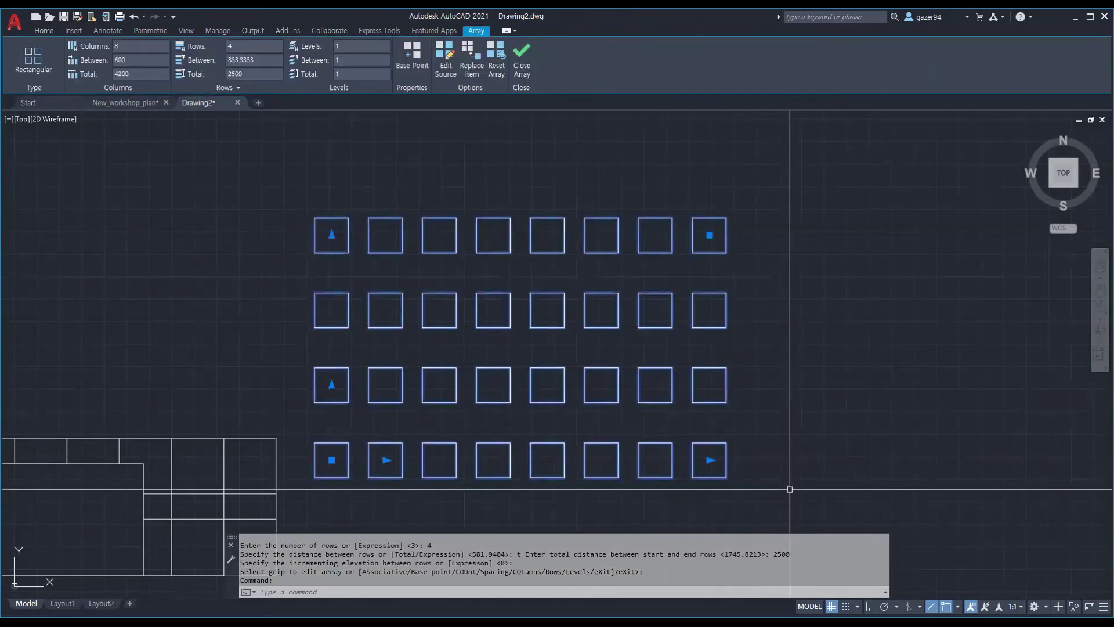
{"action": "middle_click_drag", "start_coordinate": [742, 495], "coordinate": [717, 500]}
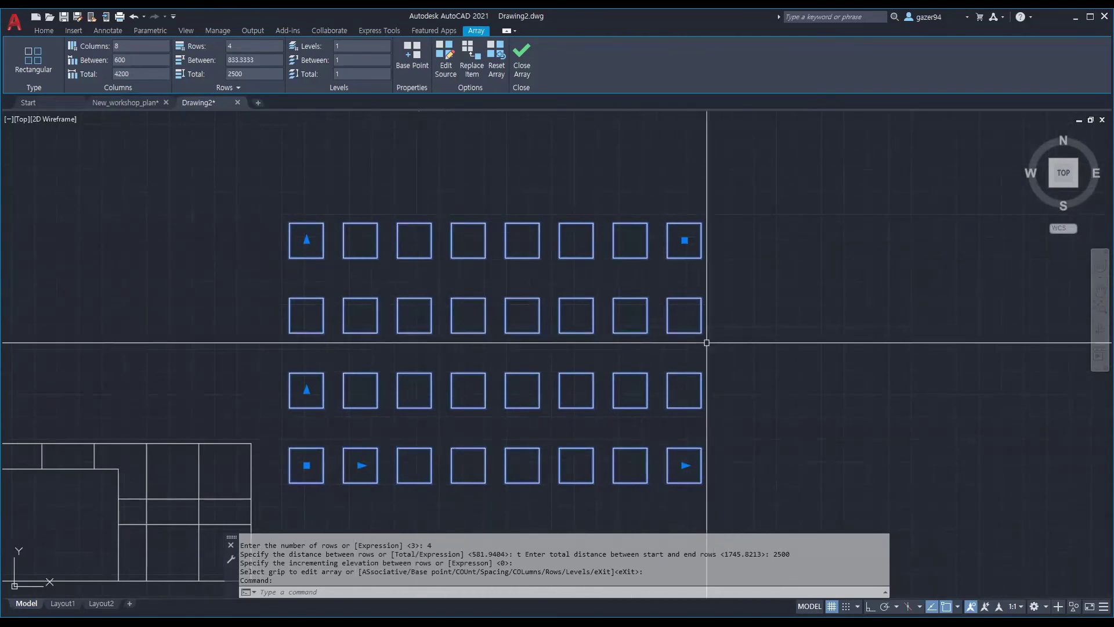
{"action": "type", "text": "EXpl"}
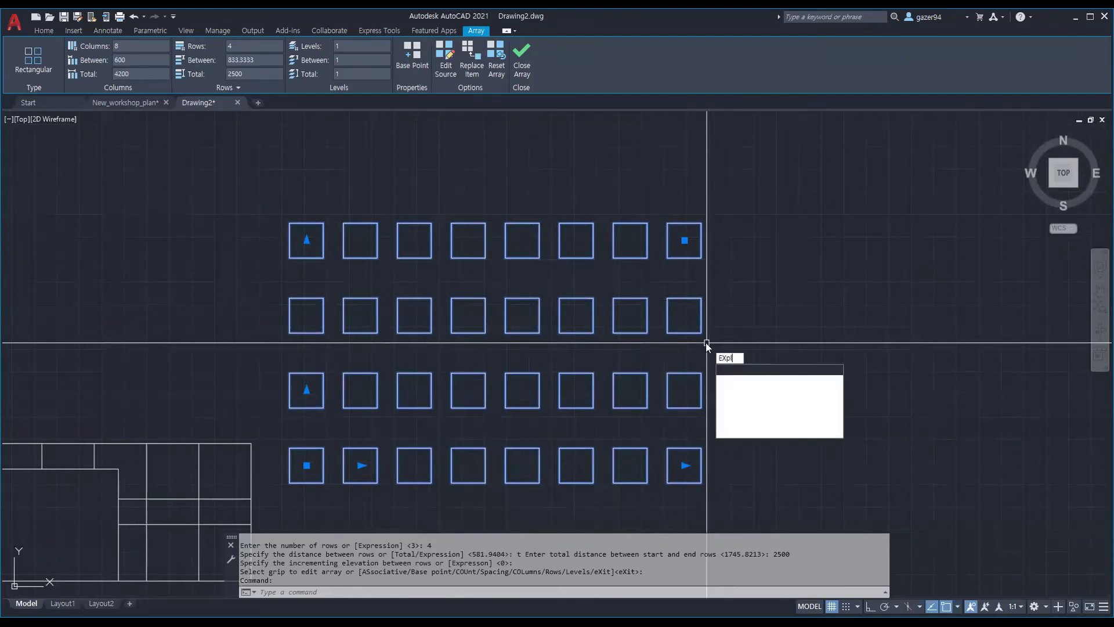
{"action": "key", "text": "Return"}
Step: Erase the last square in the second row from the top, and undo the erase
{"action": "left_click", "coordinate": [700, 314]}
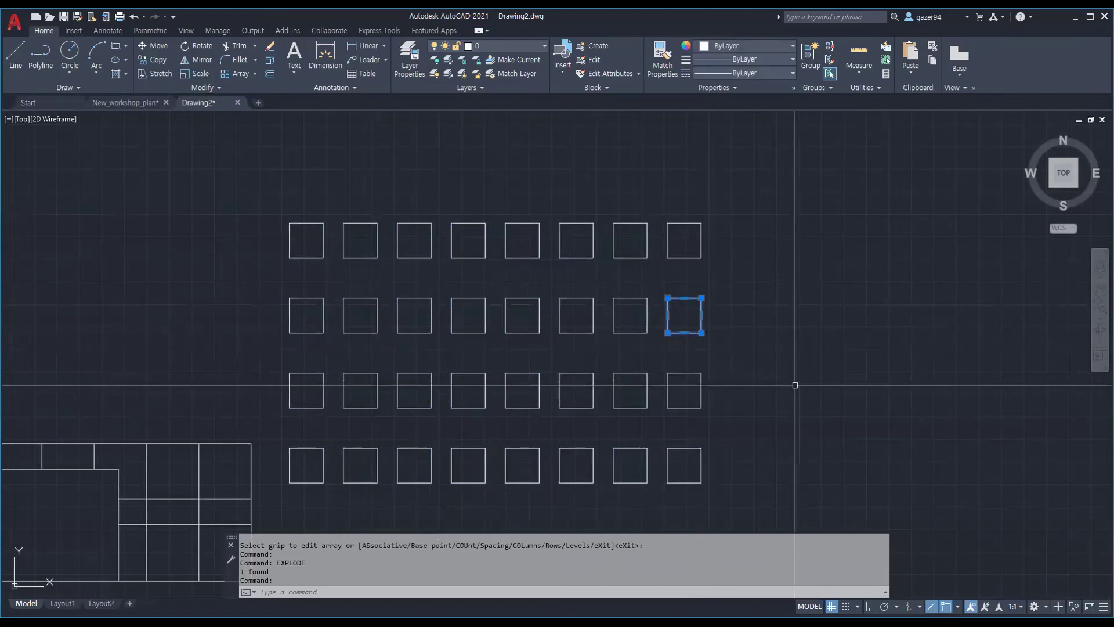
{"action": "type", "text": "E"}
{"action": "key", "text": "Return"}
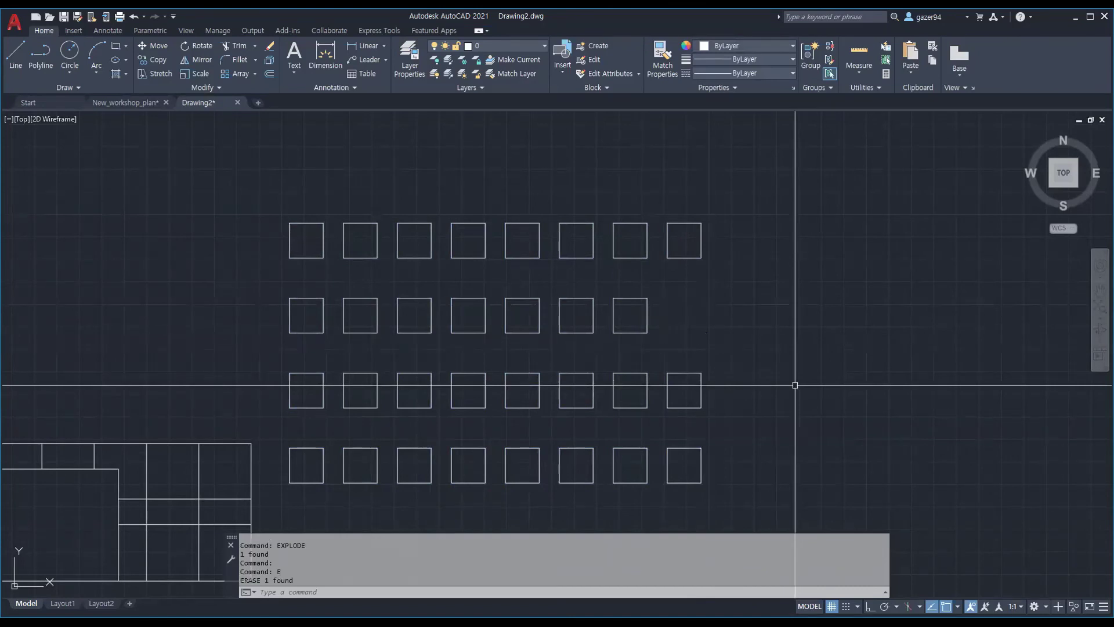
{"action": "type", "text": "U"}
{"action": "key", "text": "Return"}
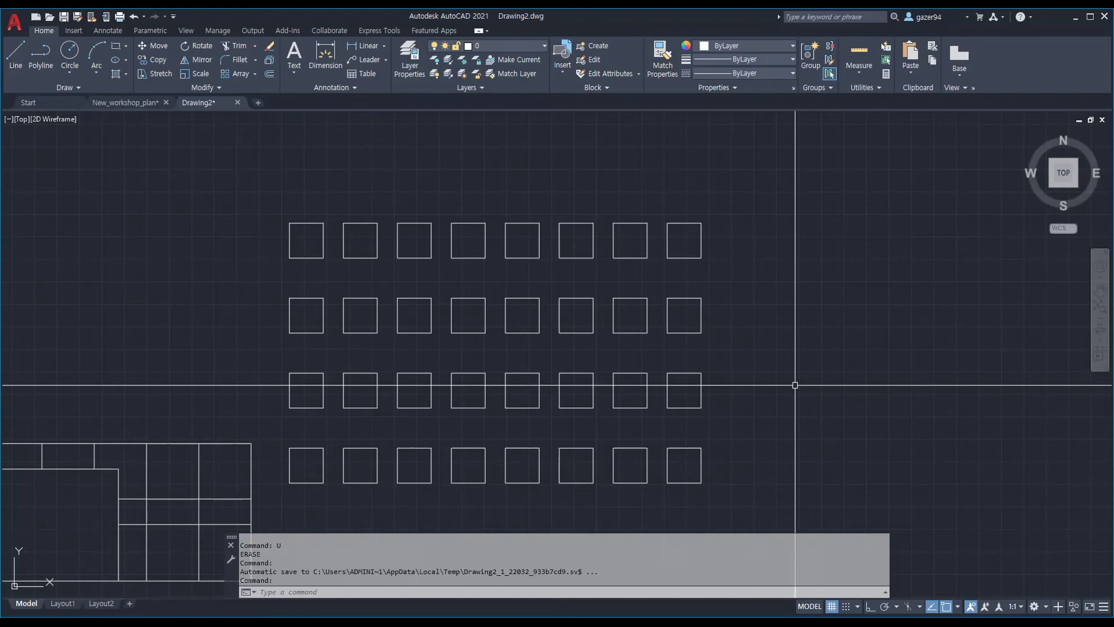
Step: Copy one square into the empty area to the right of the exploded array
{"action": "mouse_move", "coordinate": [918, 373]}
{"action": "middle_mouse_down"}
{"action": "mouse_move", "coordinate": [774, 358]}
{"action": "mouse_move", "coordinate": [629, 381]}
{"action": "mouse_move", "coordinate": [573, 370]}
{"action": "middle_mouse_up"}
{"action": "type", "text": "co"}
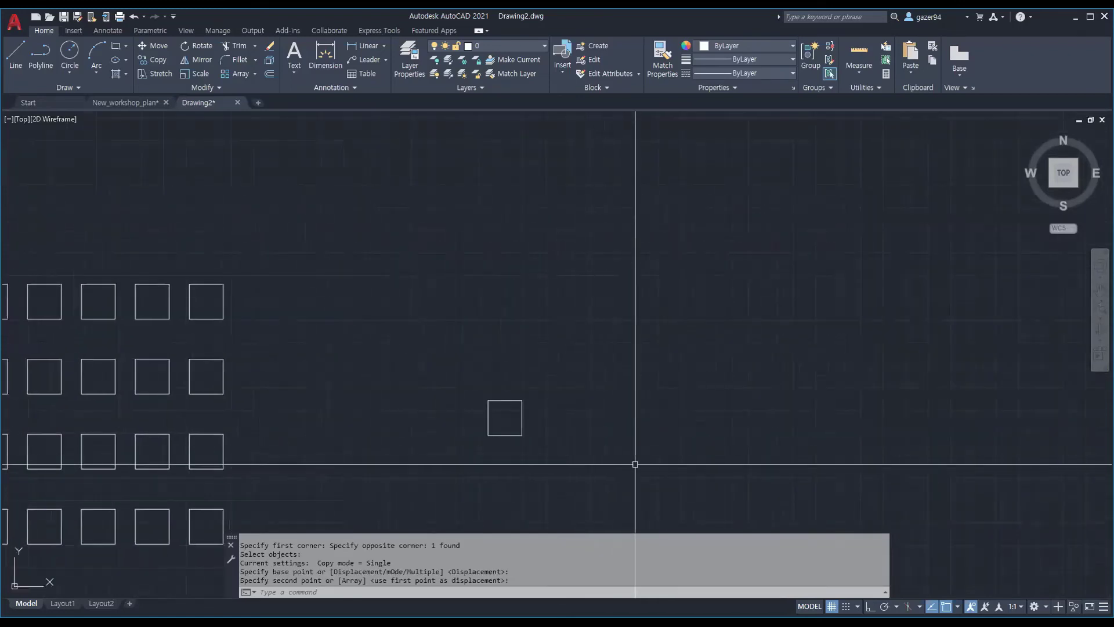
{"action": "middle_click_drag", "start_coordinate": [635, 462], "coordinate": [488, 371]}
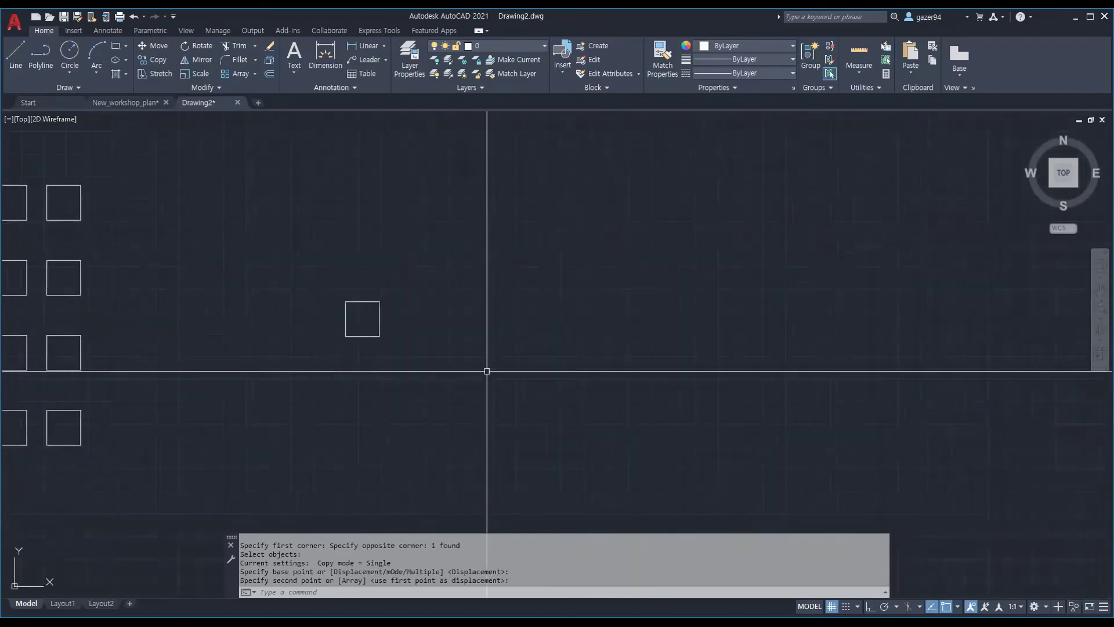
{"action": "type", "text": "co"}
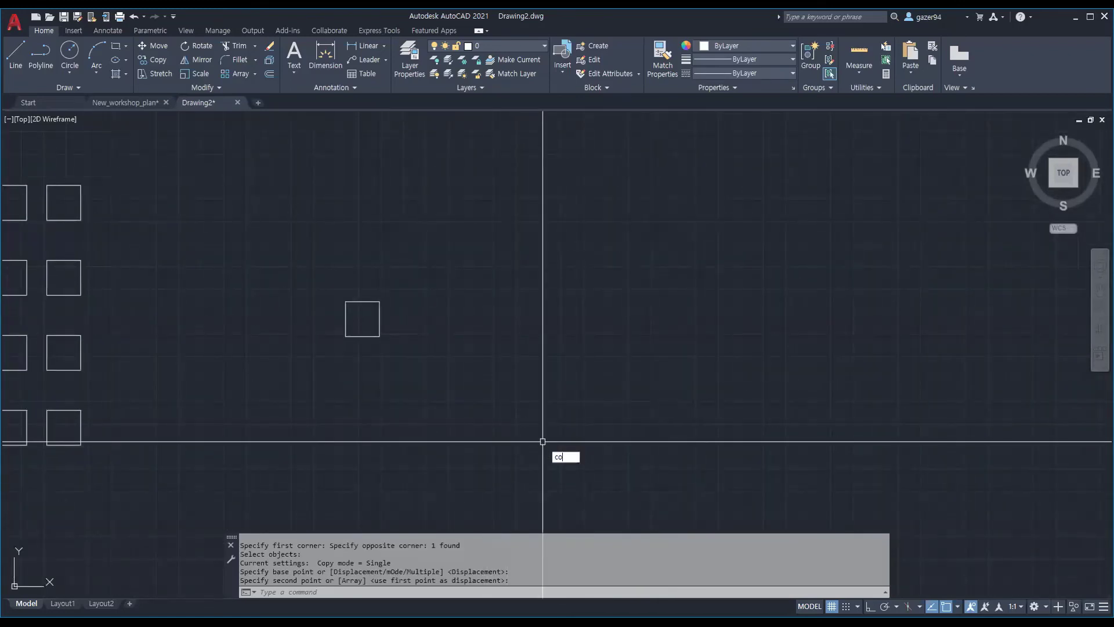
{"action": "key", "text": "Return"}
{"action": "key", "text": "Escape"}
{"action": "key", "text": "Escape"}
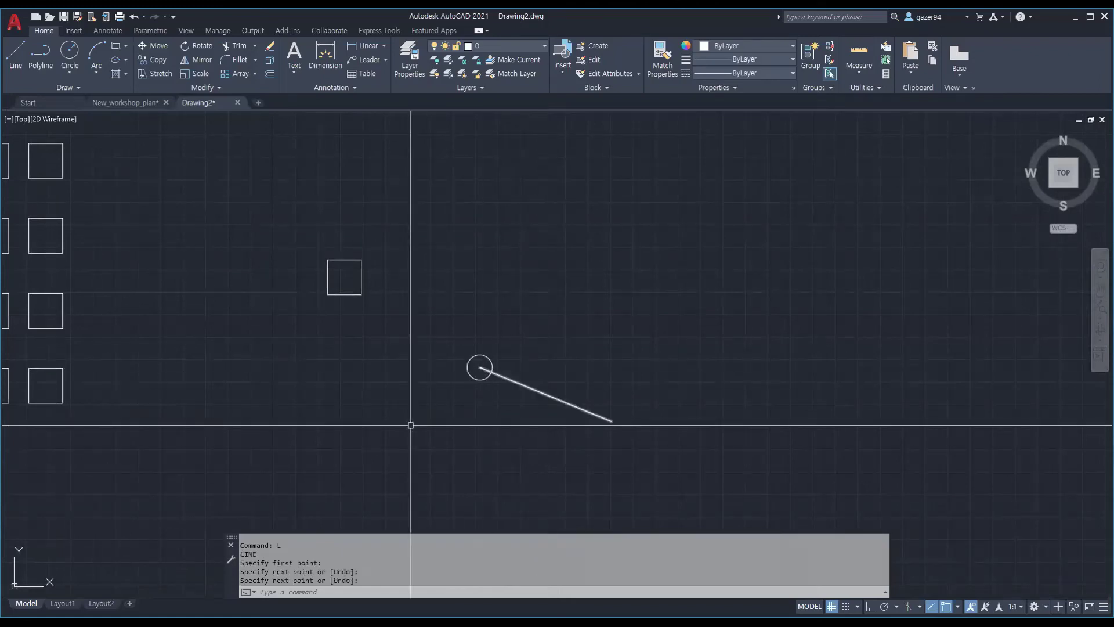
Step: Create a polar array of the copied single square around the centre of the small circle
{"action": "middle_click_drag", "start_coordinate": [391, 409], "coordinate": [409, 424]}
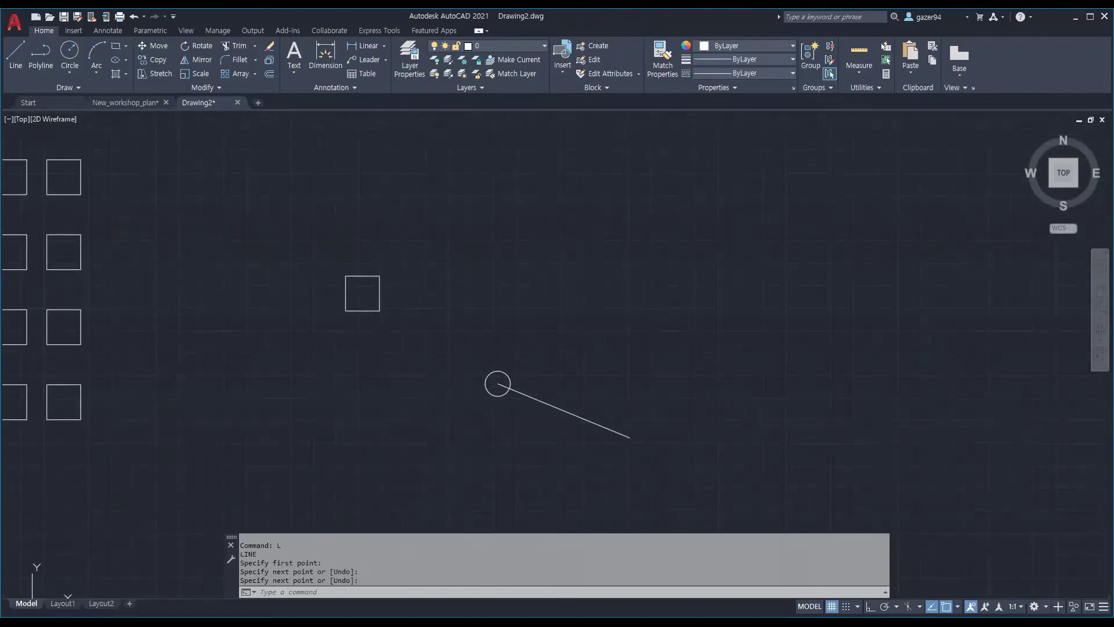
{"action": "type", "text": "ar"}
{"action": "key", "text": "Return"}
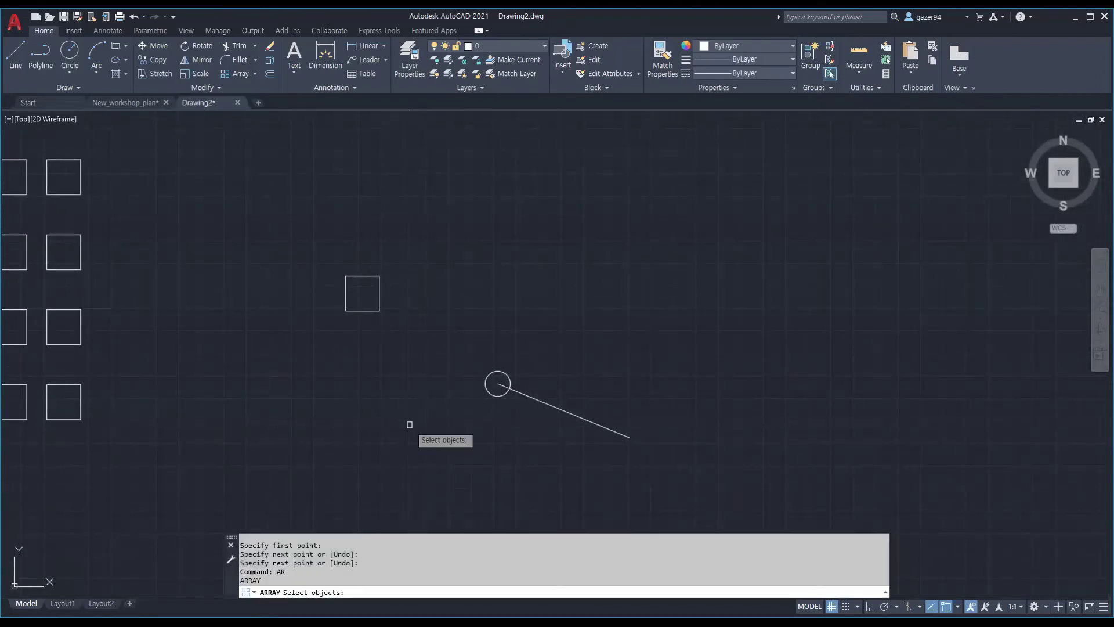
{"action": "left_click", "coordinate": [353, 309]}
{"action": "key", "text": "Return"}
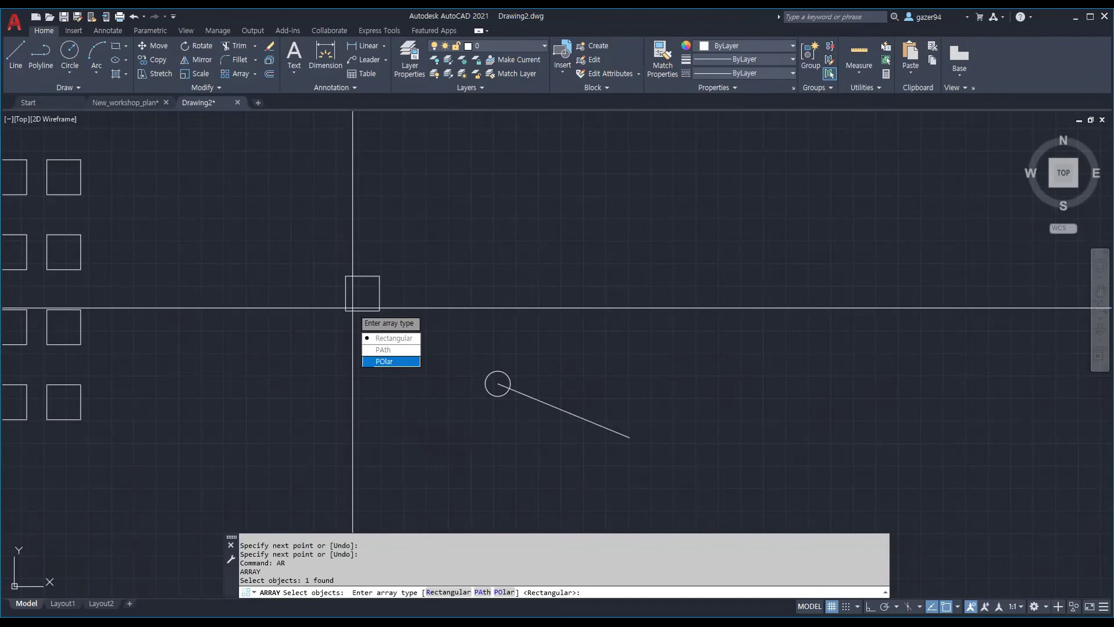
{"action": "key", "text": "Return"}
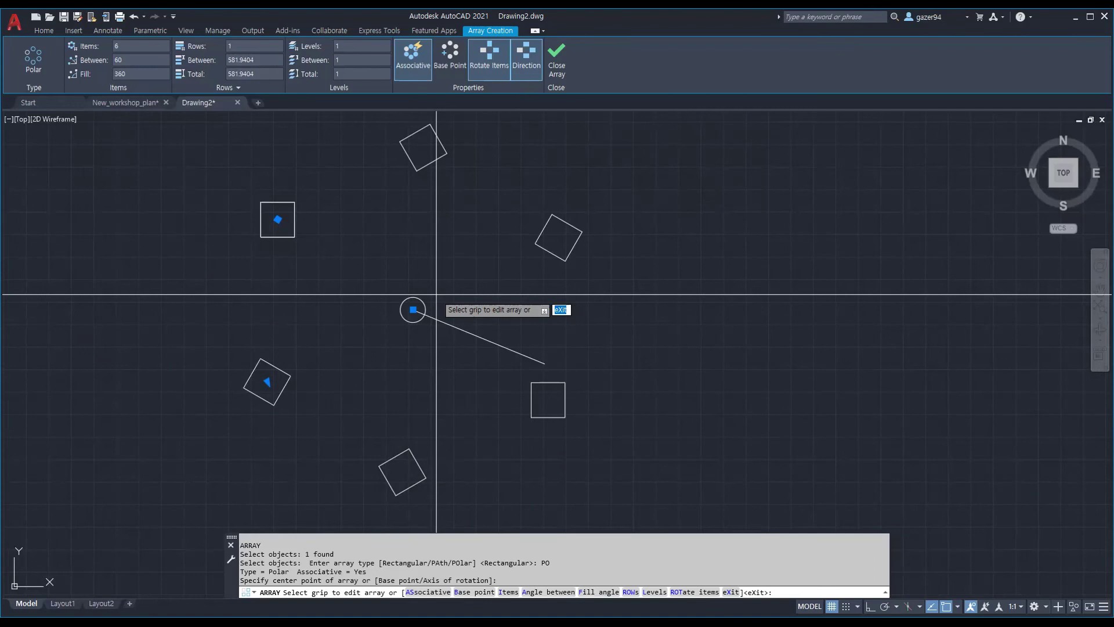
Step: Set the number of items in the polar array to 9
{"action": "middle_click_drag", "start_coordinate": [436, 294], "coordinate": [444, 311]}
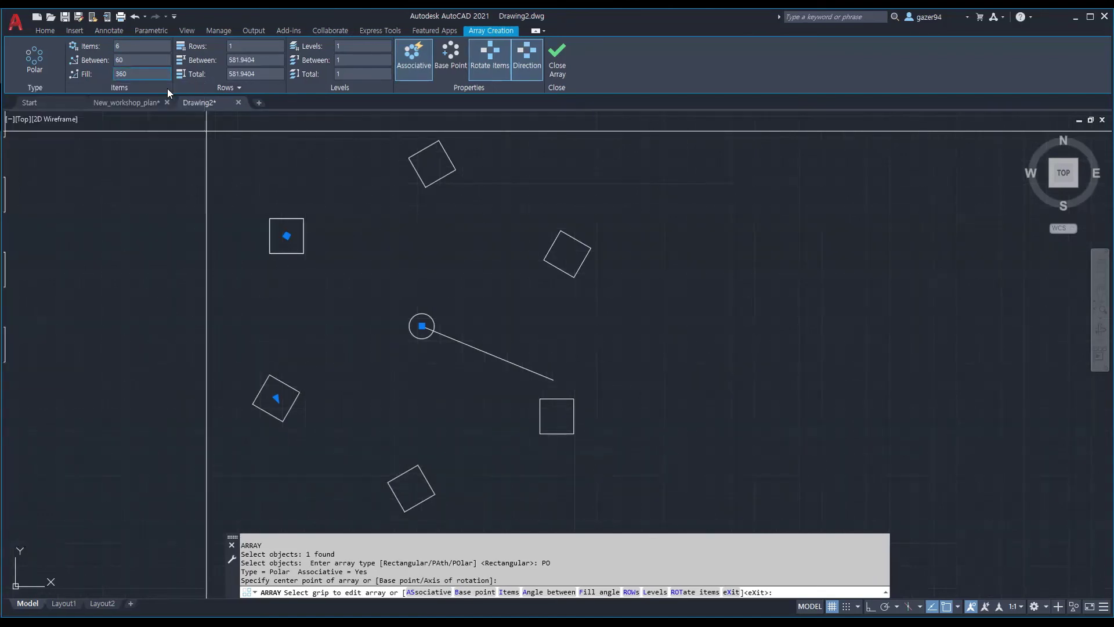
{"action": "left_click", "coordinate": [118, 46]}
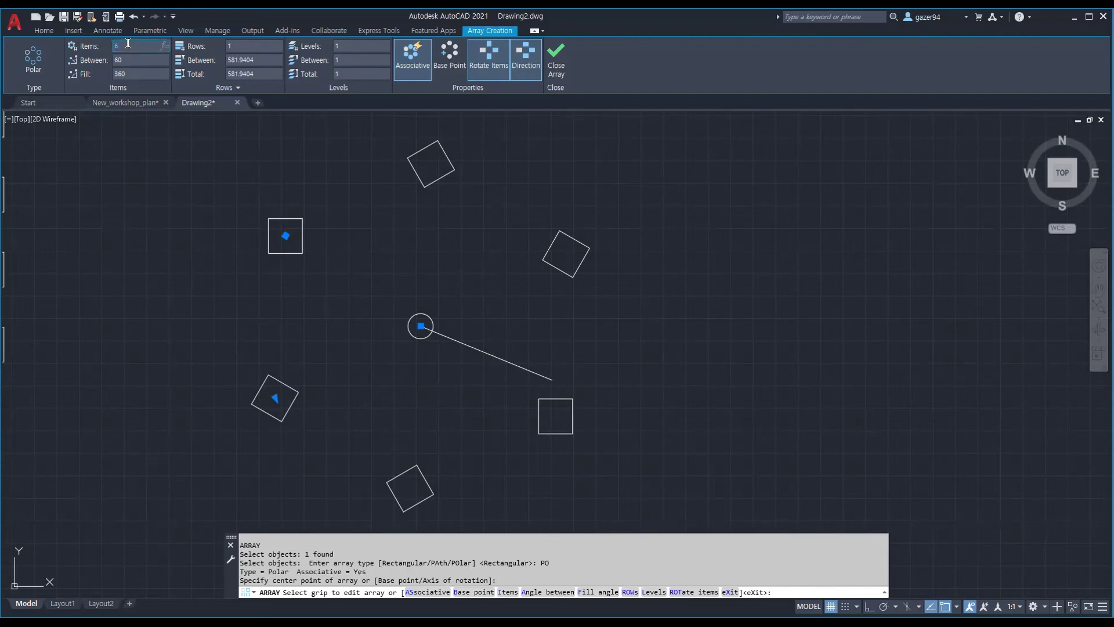
{"action": "type", "text": "9"}
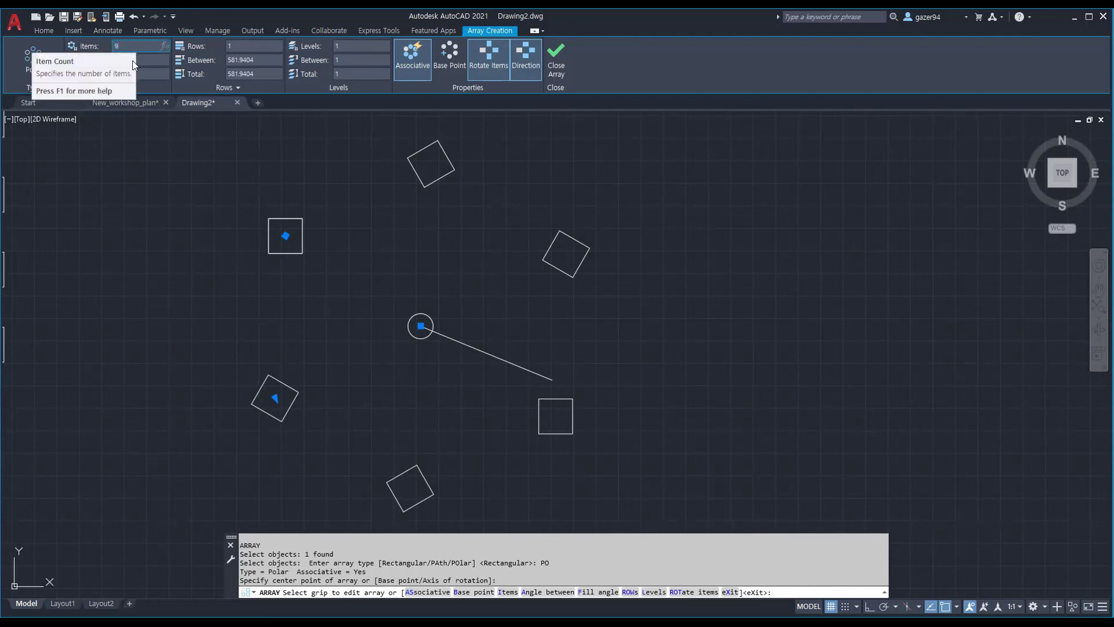
{"action": "mouse_move", "coordinate": [166, 104]}
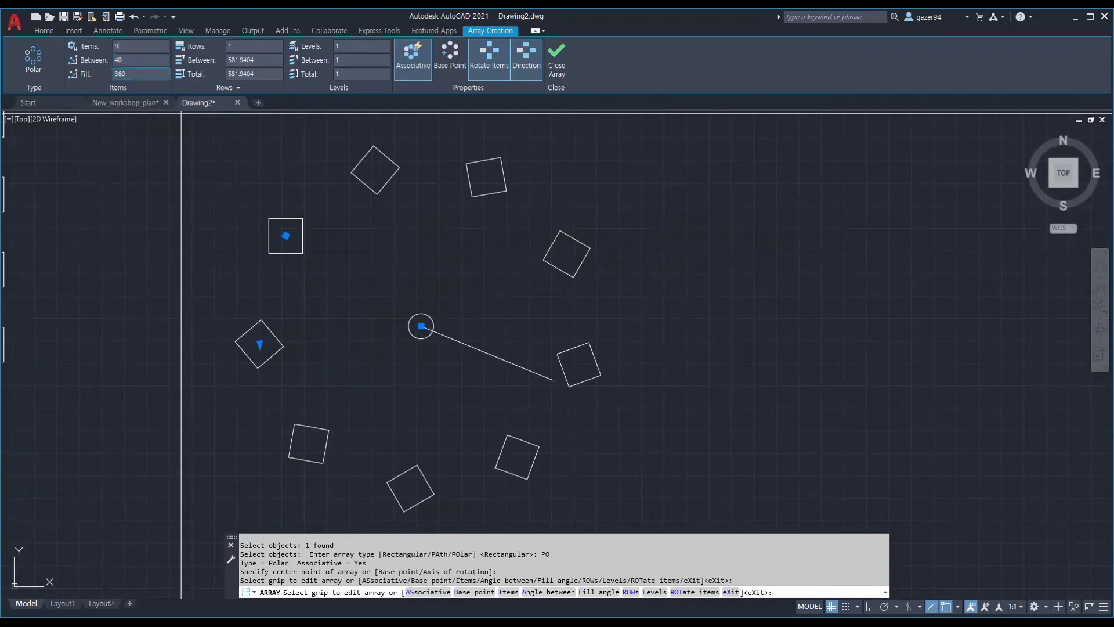
Step: Set the fill angle of the polar array to 270 degrees
{"action": "left_click", "coordinate": [123, 74]}
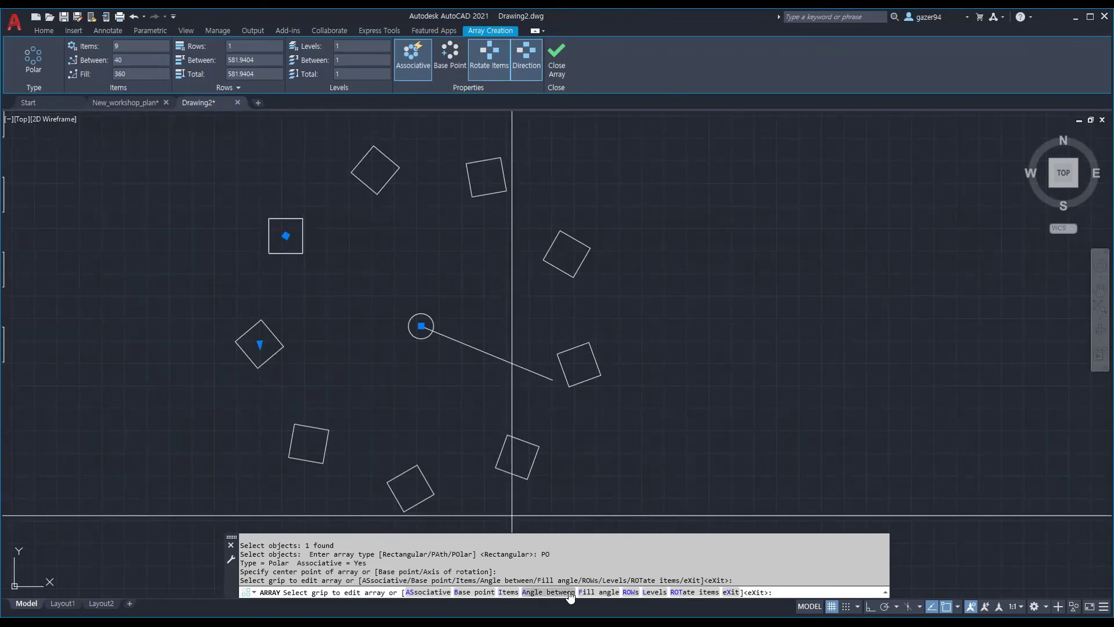
{"action": "left_click", "coordinate": [139, 74]}
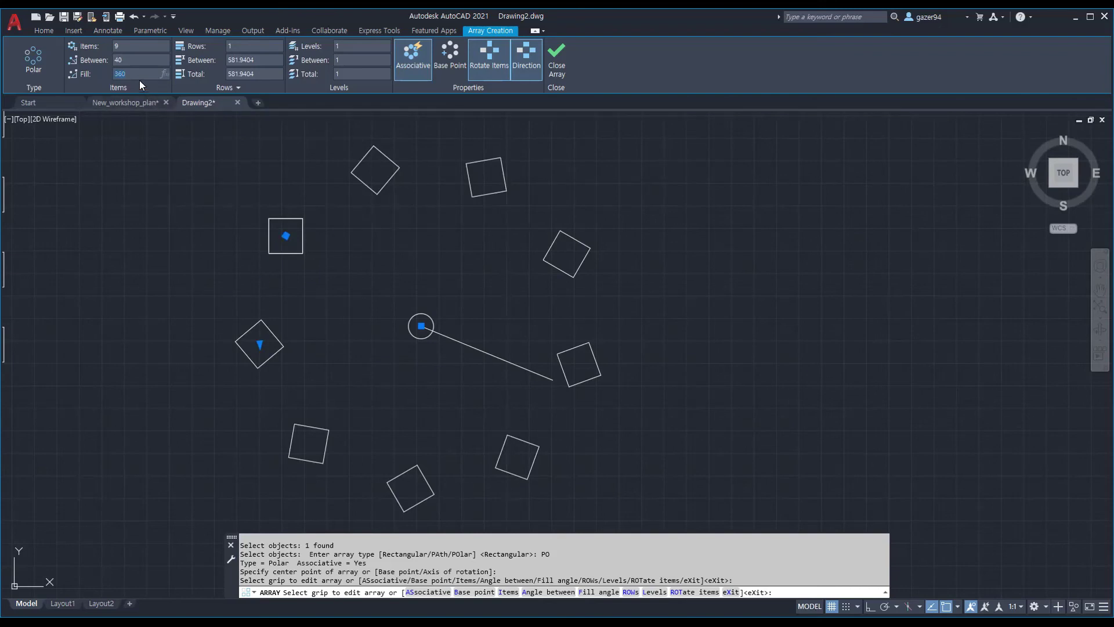
{"action": "key", "text": "Return"}
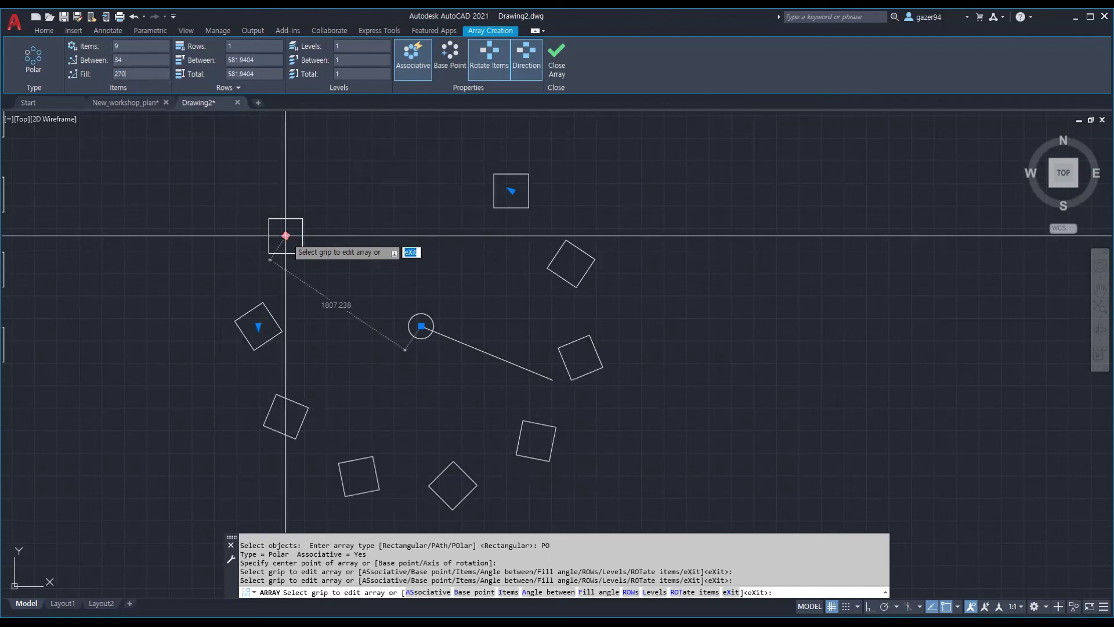
Step: Turn item rotation off and back on for the polar array of squares
{"action": "left_click", "coordinate": [135, 64]}
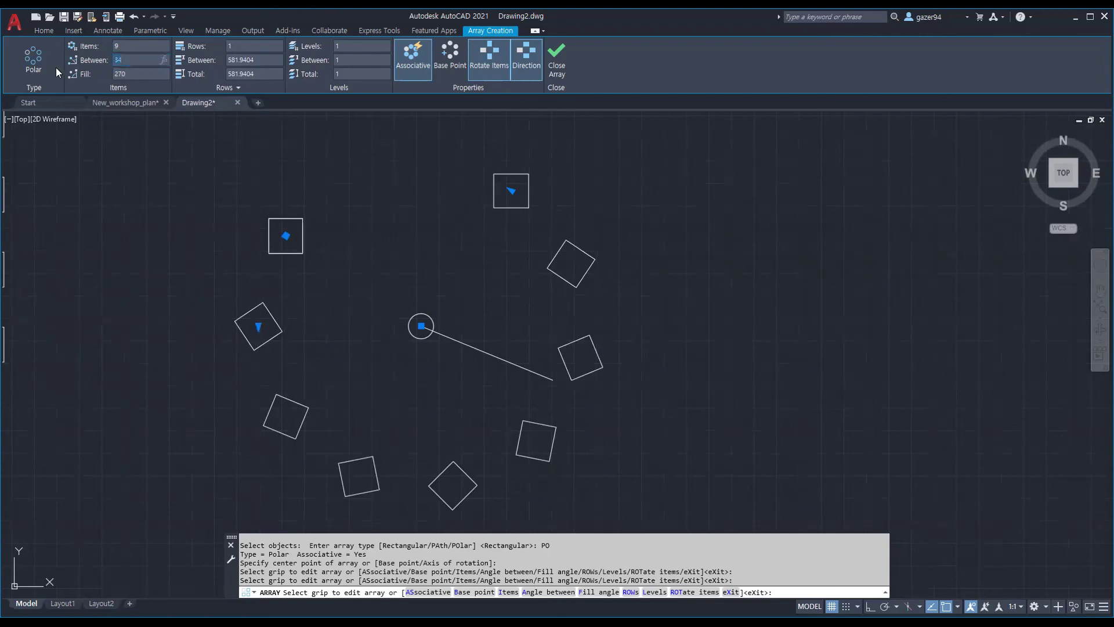
{"action": "left_click", "coordinate": [140, 74]}
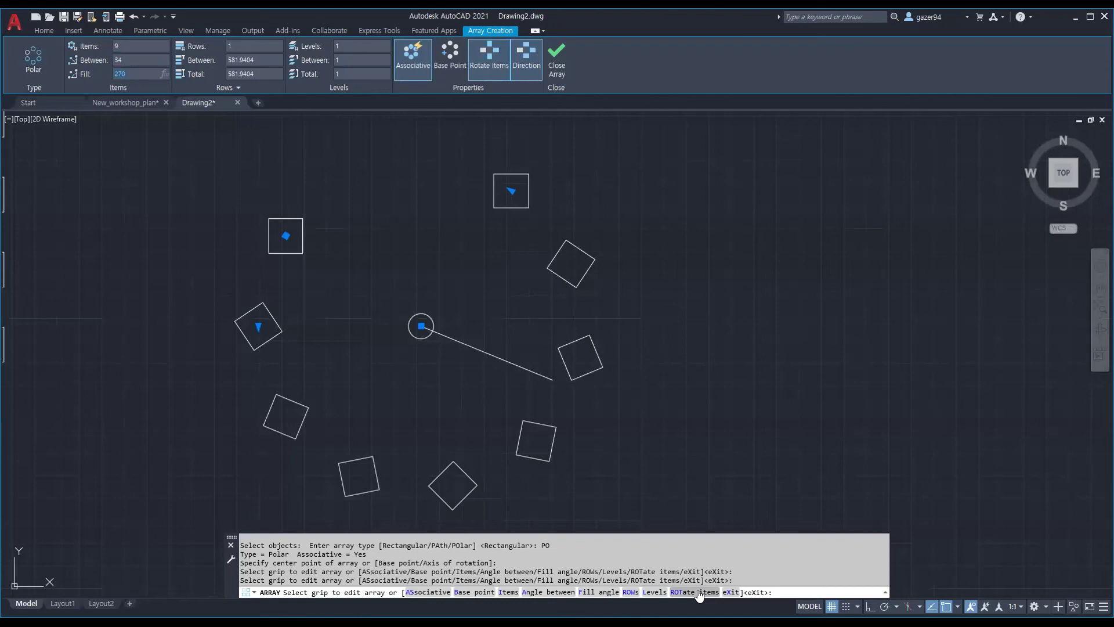
{"action": "left_click", "coordinate": [492, 79]}
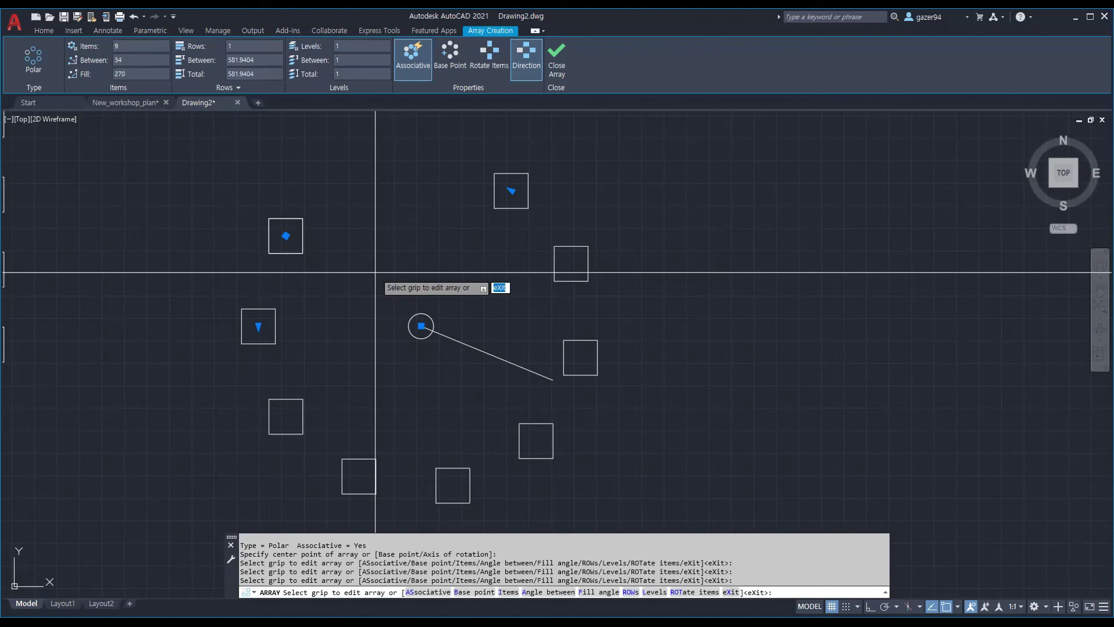
{"action": "left_click", "coordinate": [496, 74]}
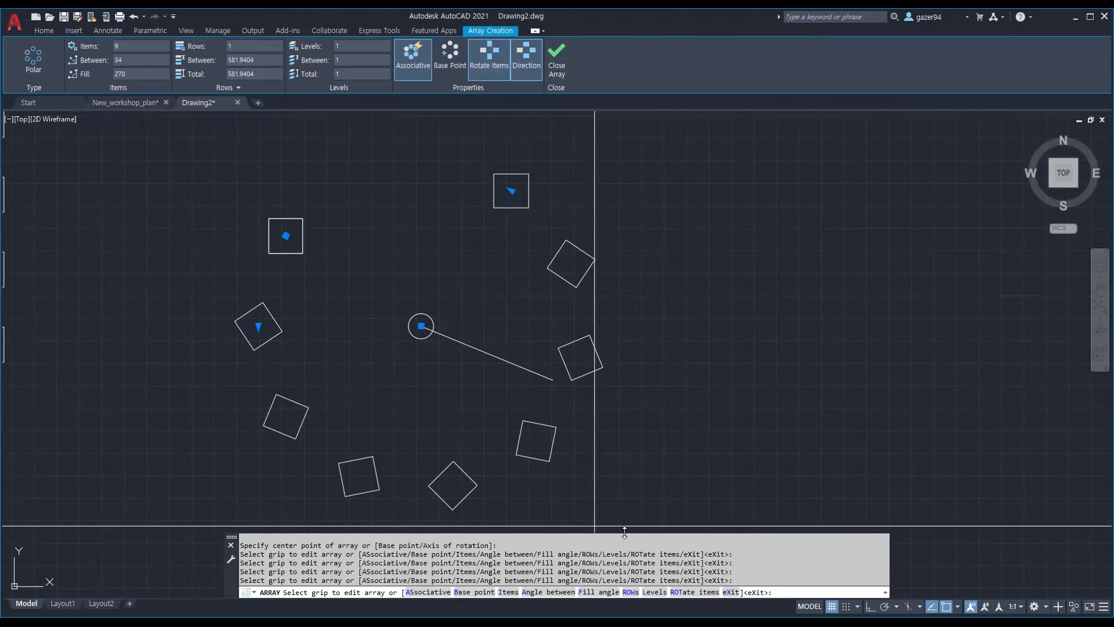
Step: Reverse the polar array's direction, restore it, and finish the array
{"action": "left_click", "coordinate": [528, 67]}
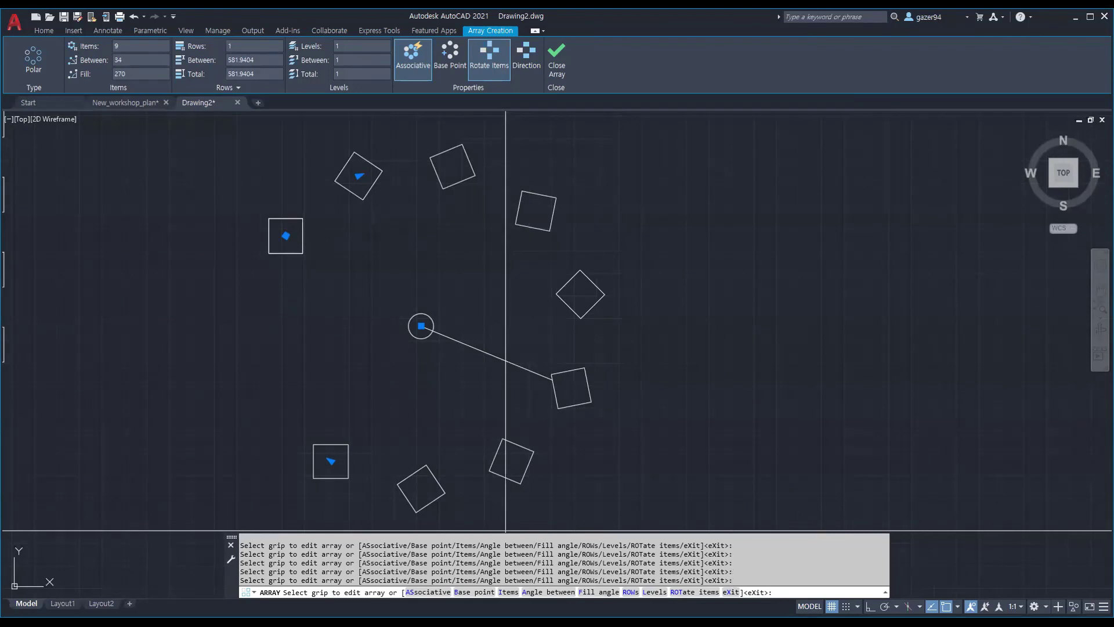
{"action": "left_click", "coordinate": [520, 64]}
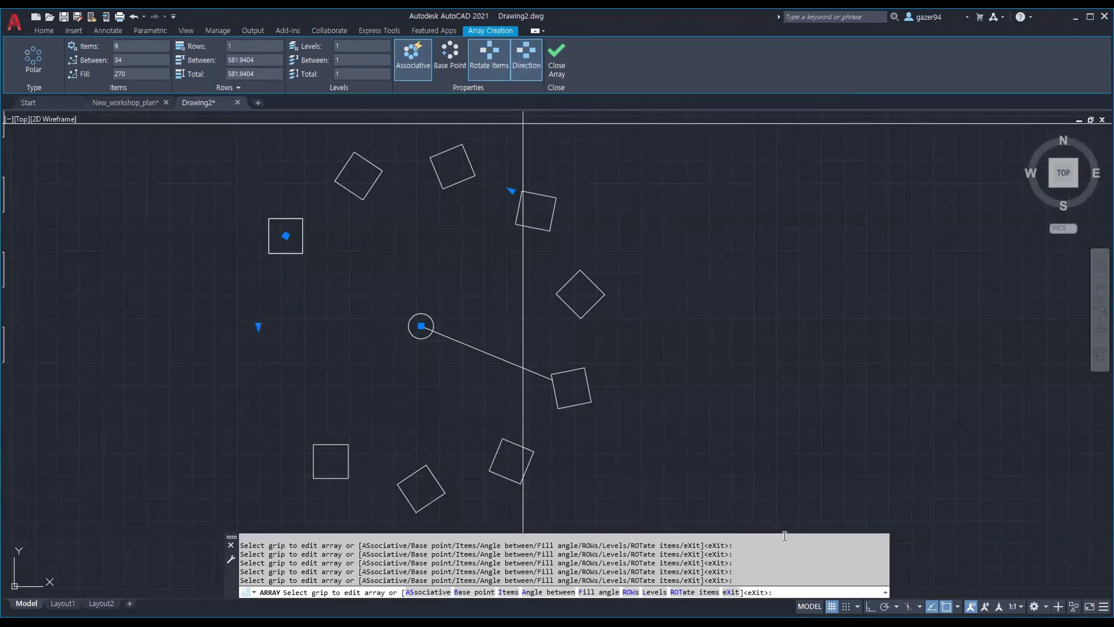
{"action": "key", "text": "Return"}
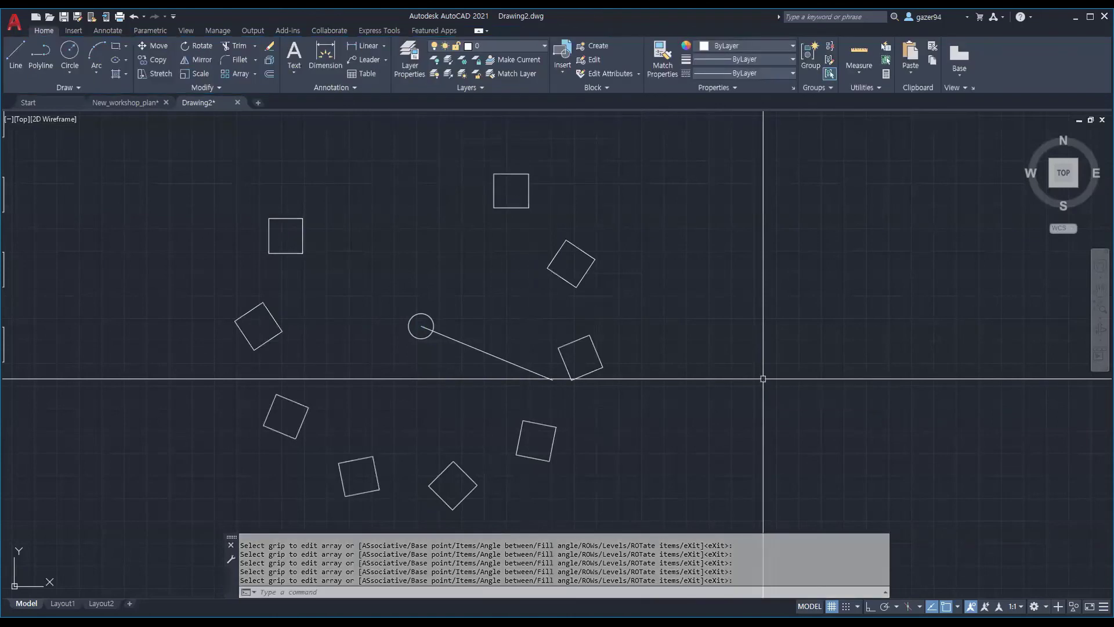
Step: Try reducing the angle between the polar array's items to about 21 degrees with its grip, and undo the change
{"action": "left_click", "coordinate": [296, 401]}
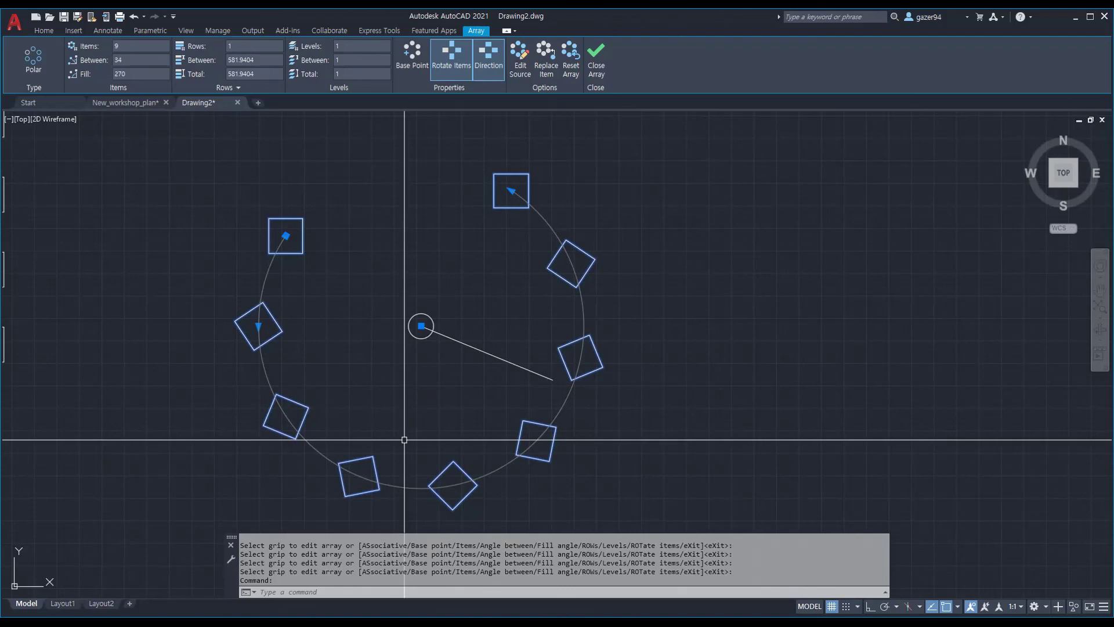
{"action": "left_click", "coordinate": [258, 326]}
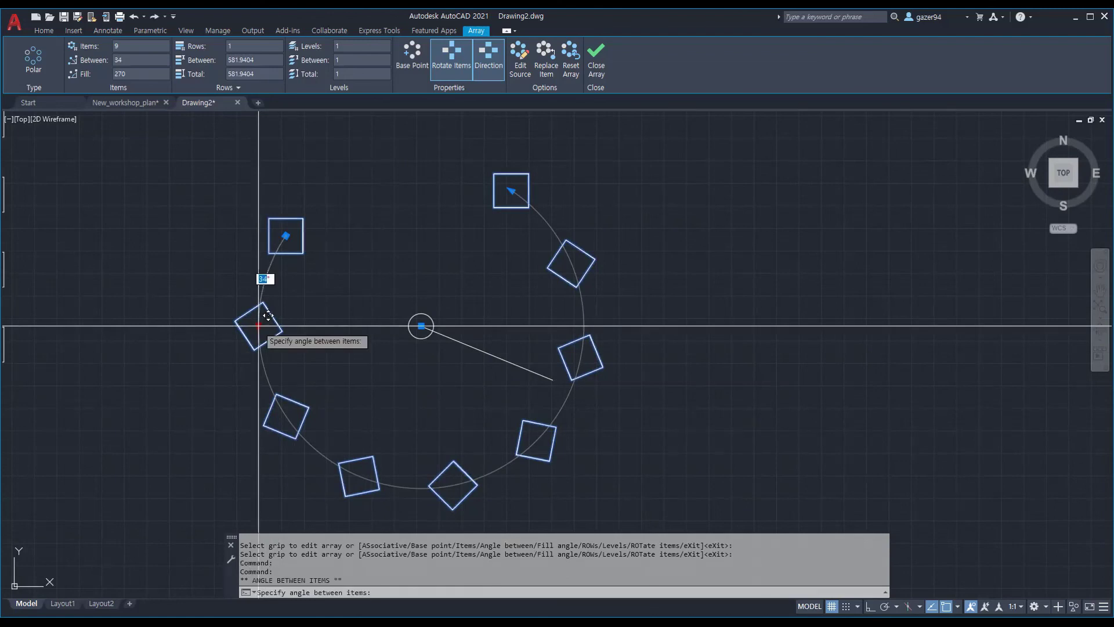
{"action": "left_click", "coordinate": [256, 288]}
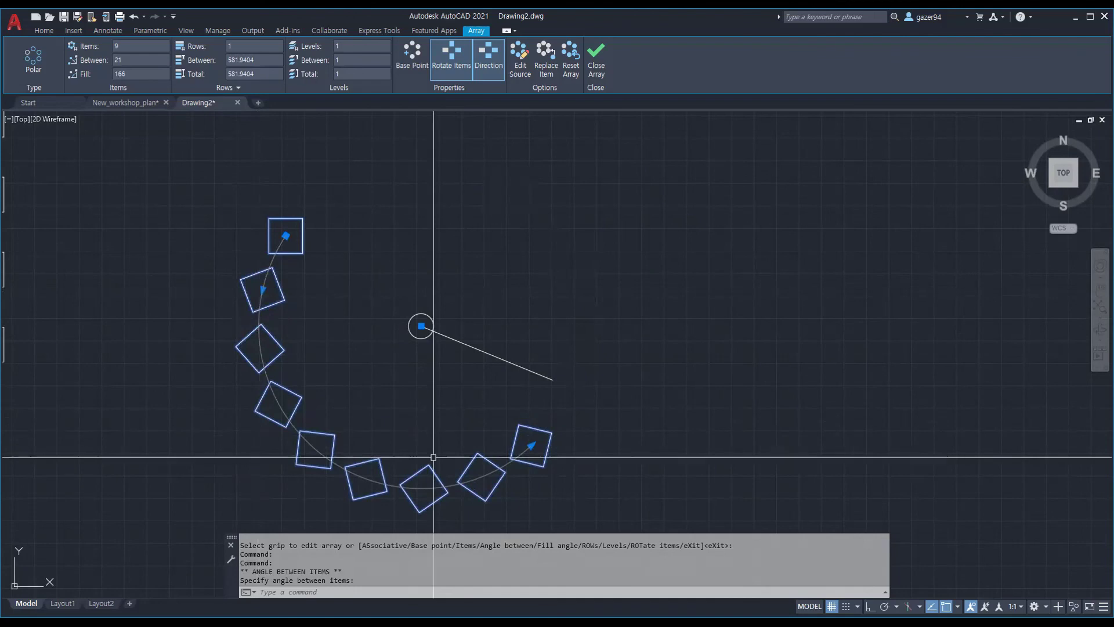
{"action": "key", "text": "ctrl+z"}
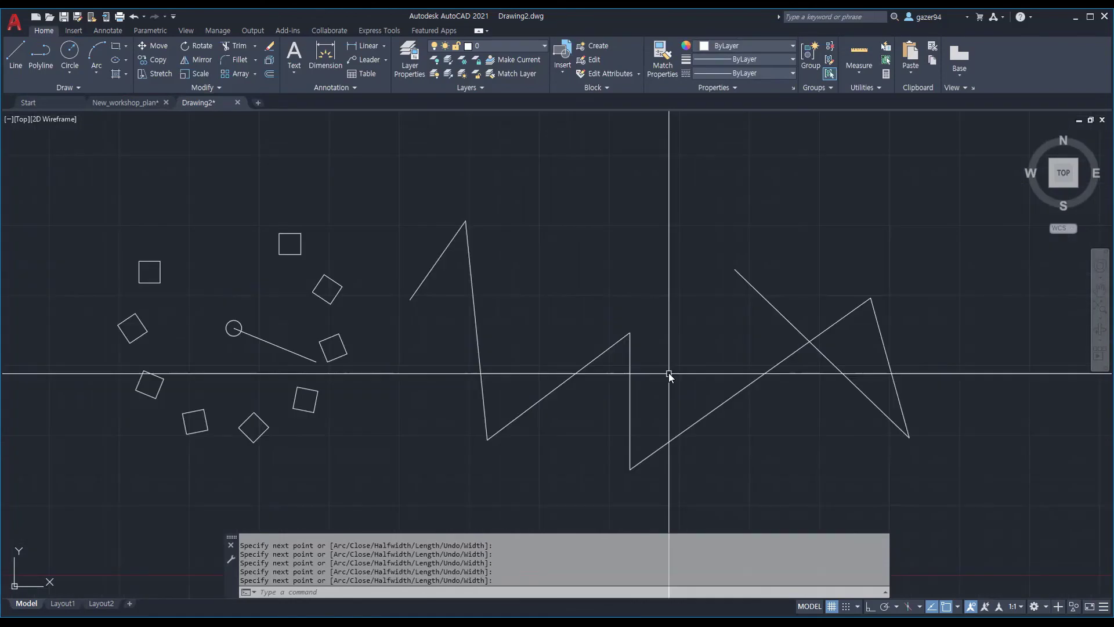
Step: Convert the zigzag polyline to the right of the polar array into a smooth curve using PEDIT's Spline option
{"action": "type", "text": "PE"}
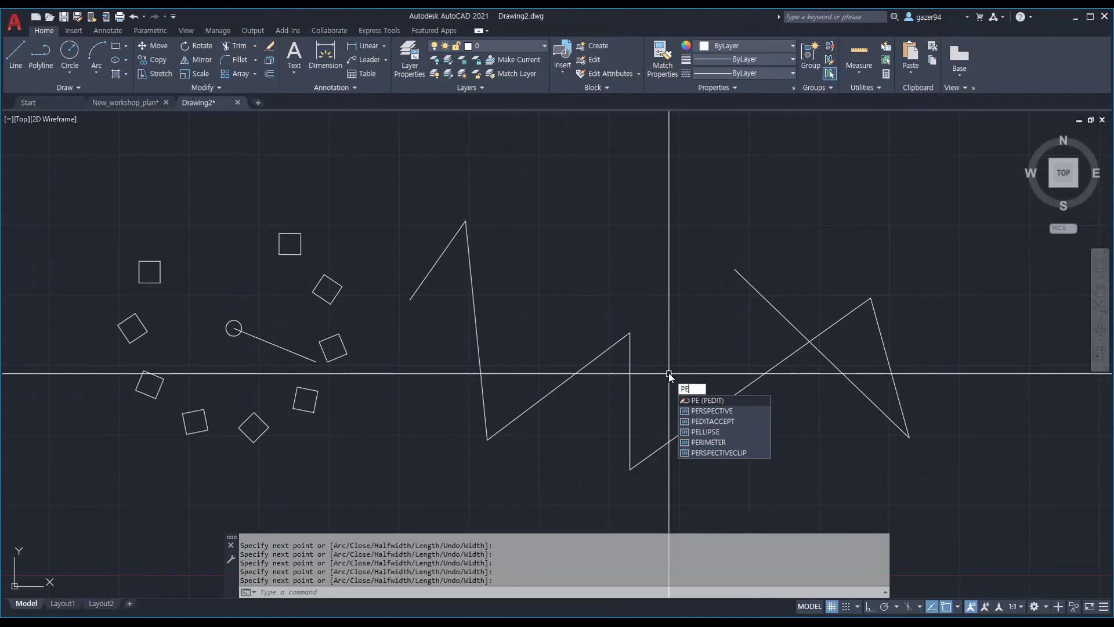
{"action": "key", "text": "Return"}
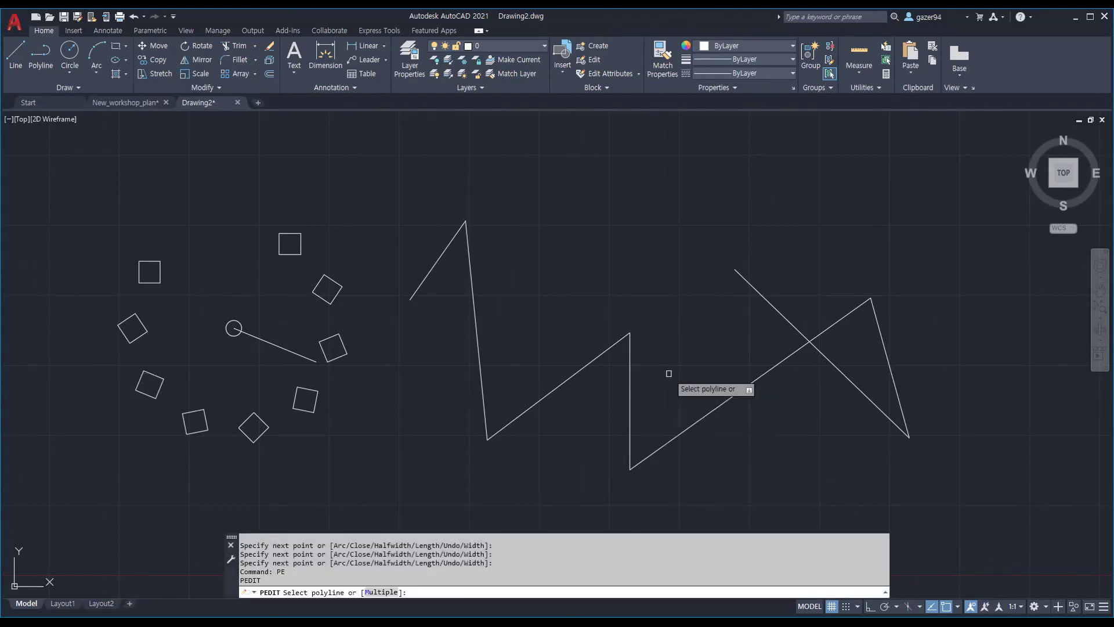
{"action": "left_click", "coordinate": [573, 377]}
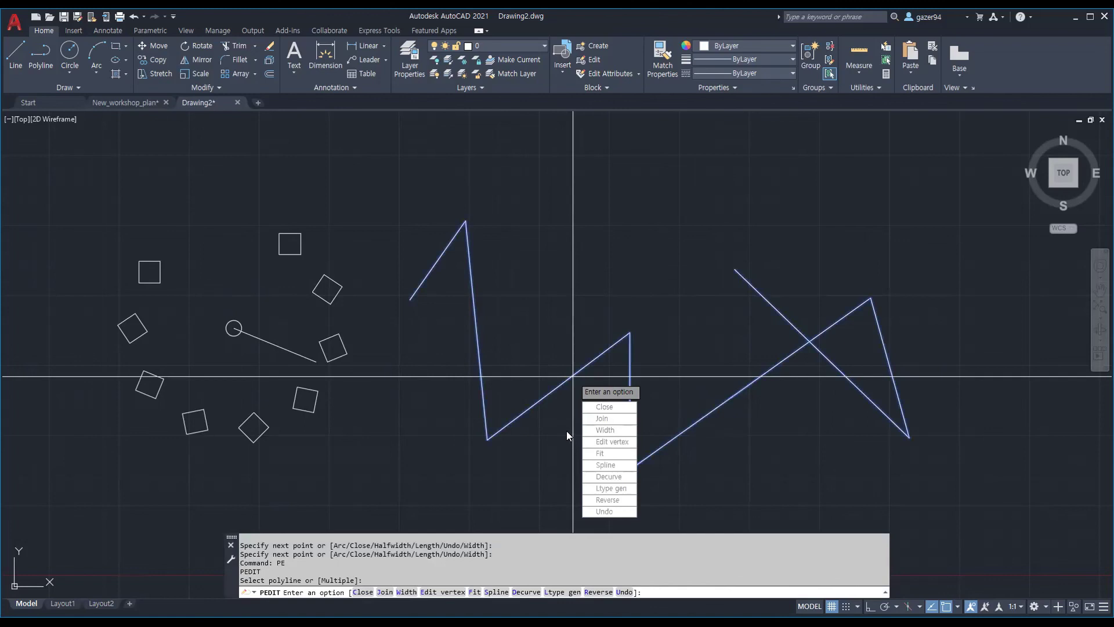
{"action": "type", "text": "s"}
{"action": "key", "text": "Return"}
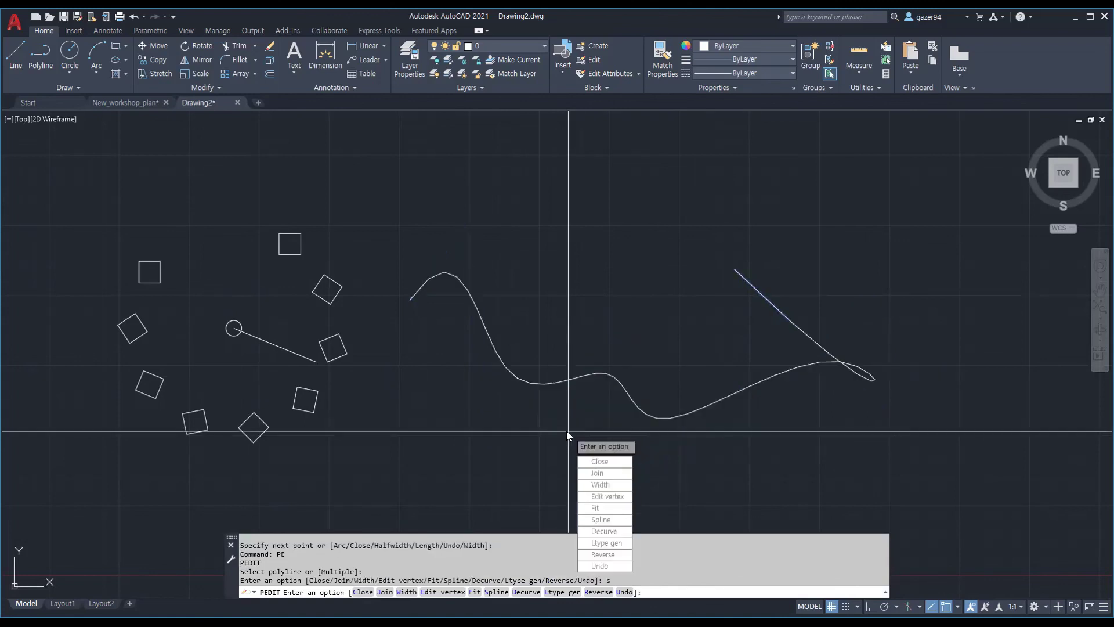
{"action": "key", "text": "Return"}
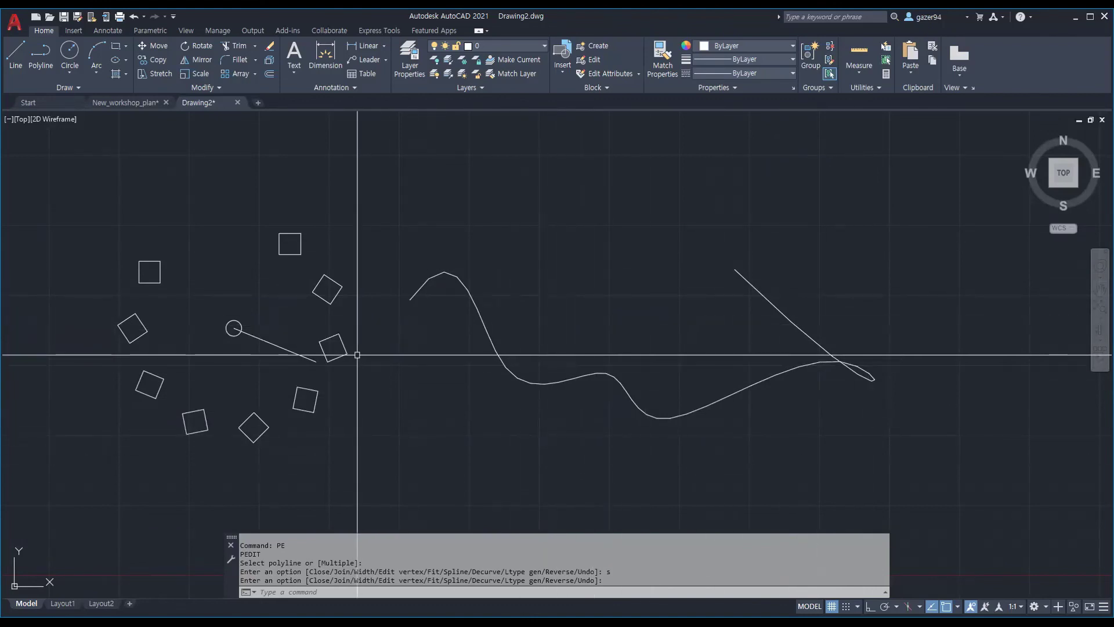
{"action": "key", "text": "Return"}
{"action": "type", "text": "c"}
{"action": "key", "text": "Return"}
{"action": "key", "text": "Escape"}
{"action": "key", "text": "Escape"}
Step: Explode the polar array and copy one of its squares to the starting endpoint of the curved polyline
{"action": "scroll", "coordinate": [539, 275], "scroll_direction": "up", "scroll_amount": 2}
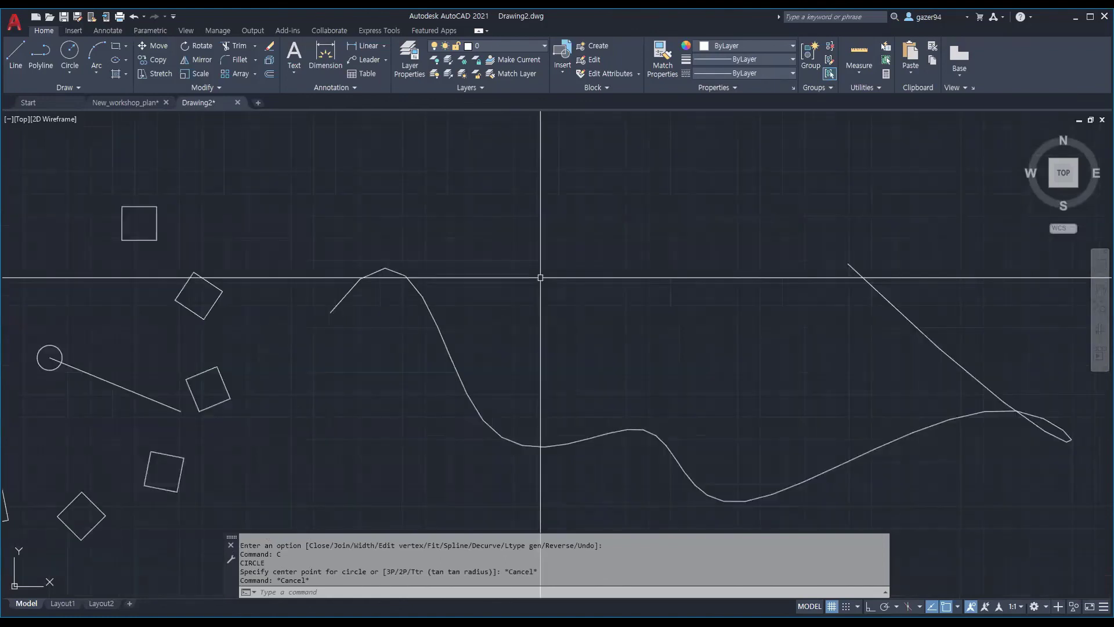
{"action": "left_click", "coordinate": [188, 312]}
{"action": "type", "text": "explo"}
{"action": "key", "text": "Return"}
{"action": "type", "text": "co"}
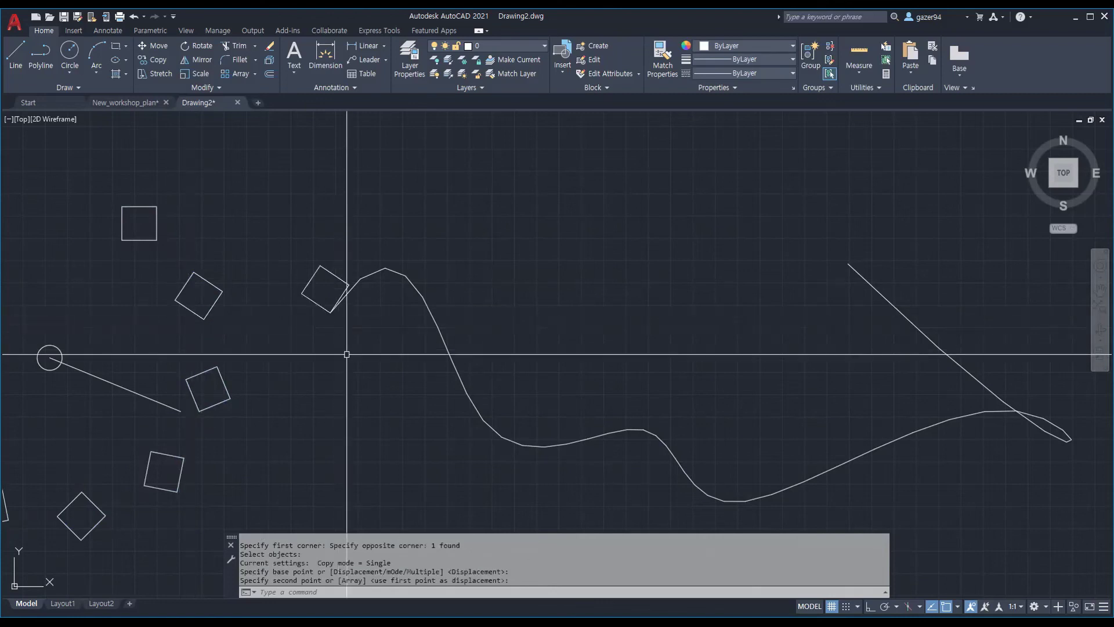
{"action": "scroll", "coordinate": [376, 262], "scroll_direction": "up", "scroll_amount": 4}
{"action": "scroll", "coordinate": [279, 331], "scroll_direction": "up", "scroll_amount": 2}
{"action": "scroll", "coordinate": [283, 333], "scroll_direction": "up", "scroll_amount": 2}
{"action": "type", "text": "ro"}
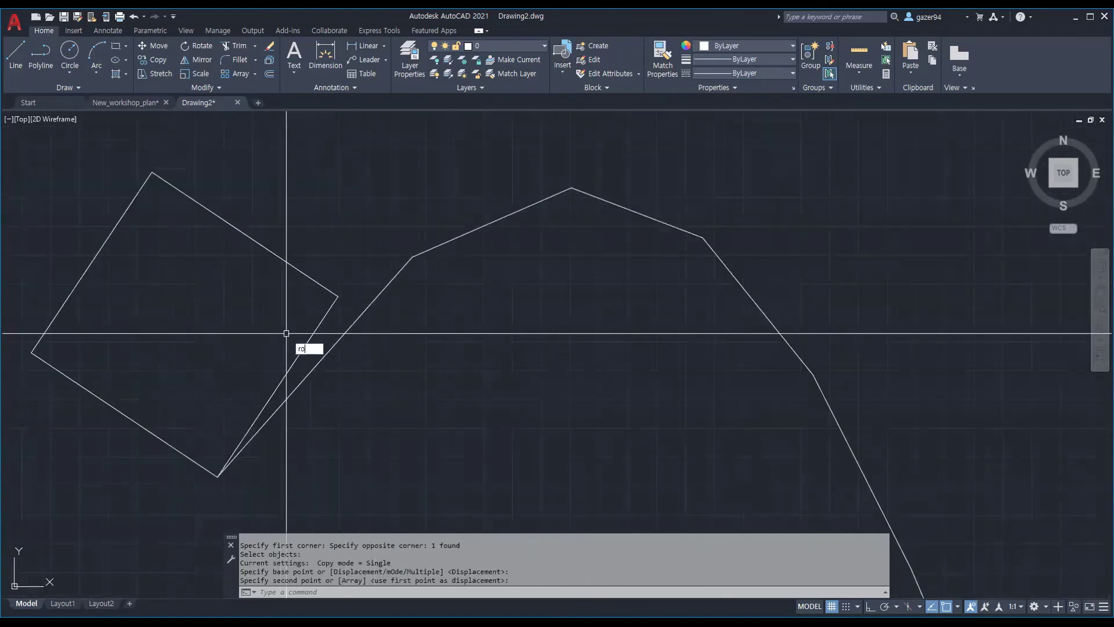
{"action": "key", "text": "Return"}
{"action": "key", "text": "Escape"}
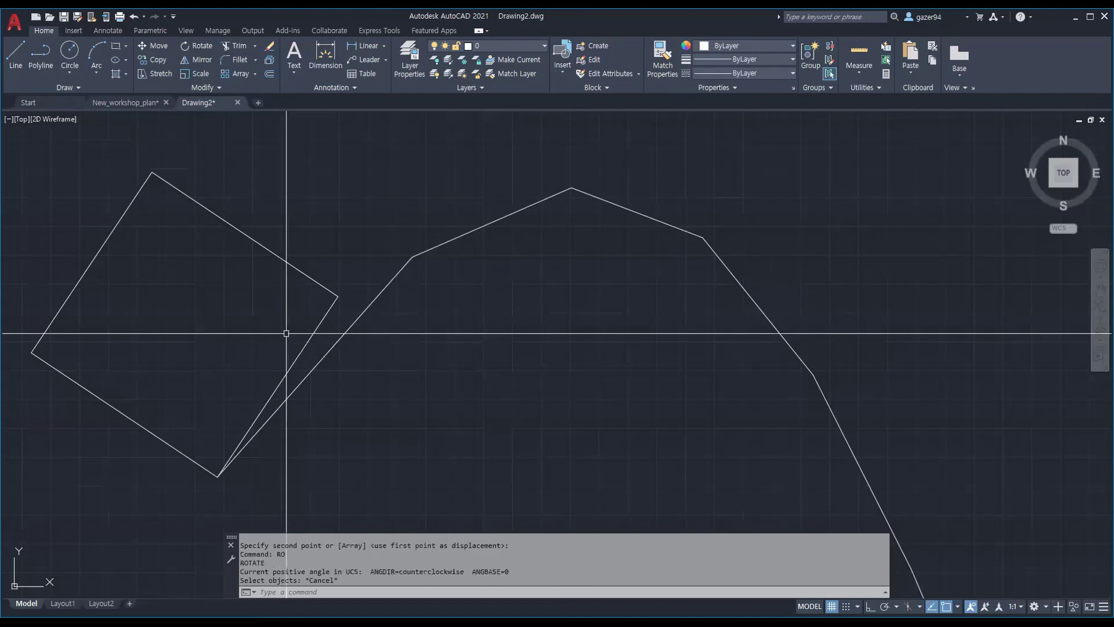
Step: Rotate the copied square by reference about its corner at the curve's start, aligning its edge with the curve's first segment
{"action": "type", "text": "RO"}
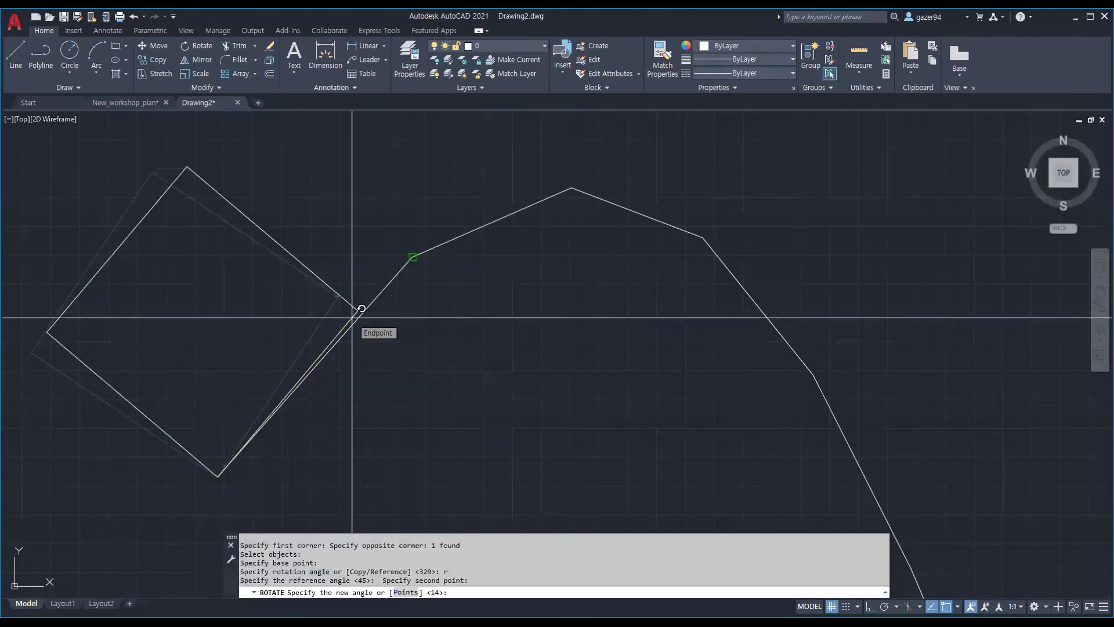
{"action": "left_click", "coordinate": [361, 308]}
{"action": "scroll", "coordinate": [410, 321], "scroll_direction": "down", "scroll_amount": 3}
{"action": "middle_click_drag", "start_coordinate": [411, 321], "coordinate": [333, 367]}
{"action": "scroll", "coordinate": [294, 343], "scroll_direction": "down", "scroll_amount": 4}
{"action": "scroll", "coordinate": [313, 404], "scroll_direction": "up", "scroll_amount": 2}
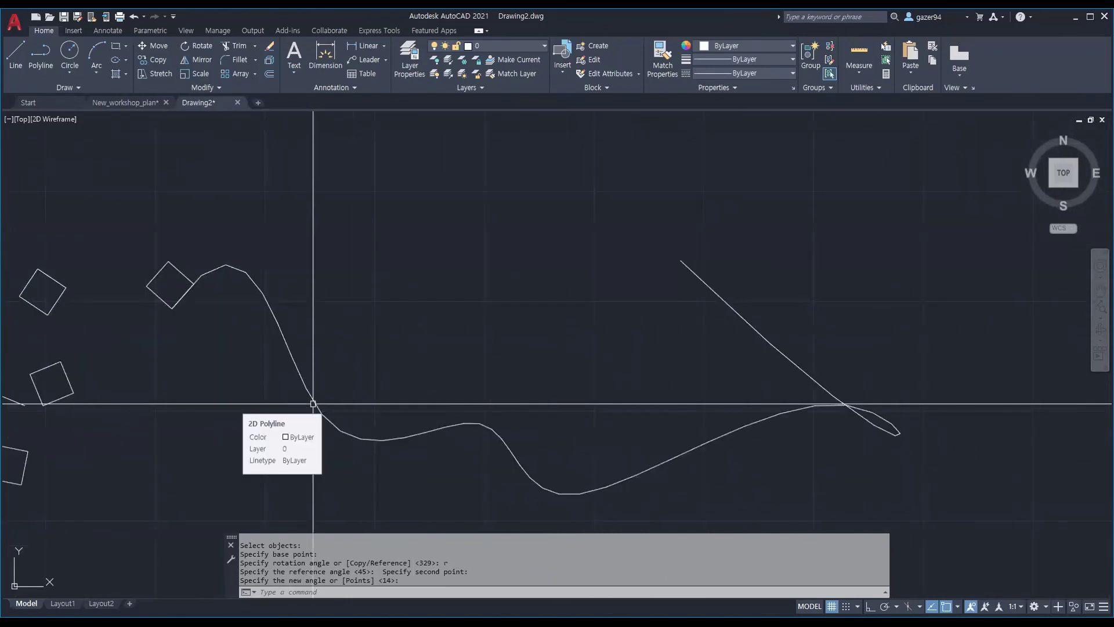
Step: Create a path array of the last-placed square along the curved polyline
{"action": "type", "text": "ar"}
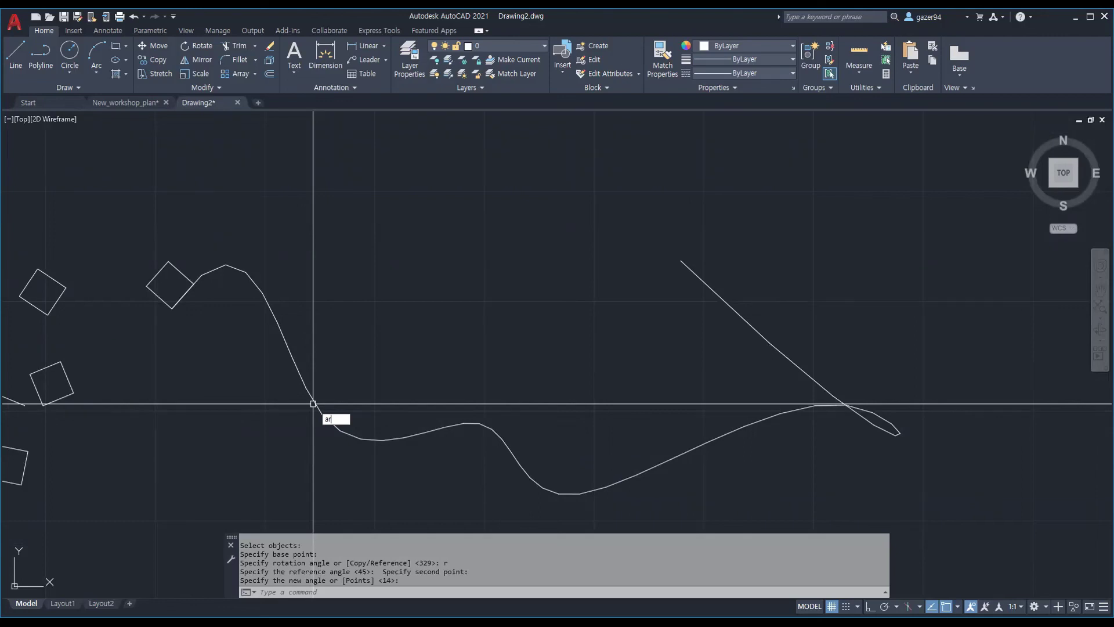
{"action": "key", "text": "Return"}
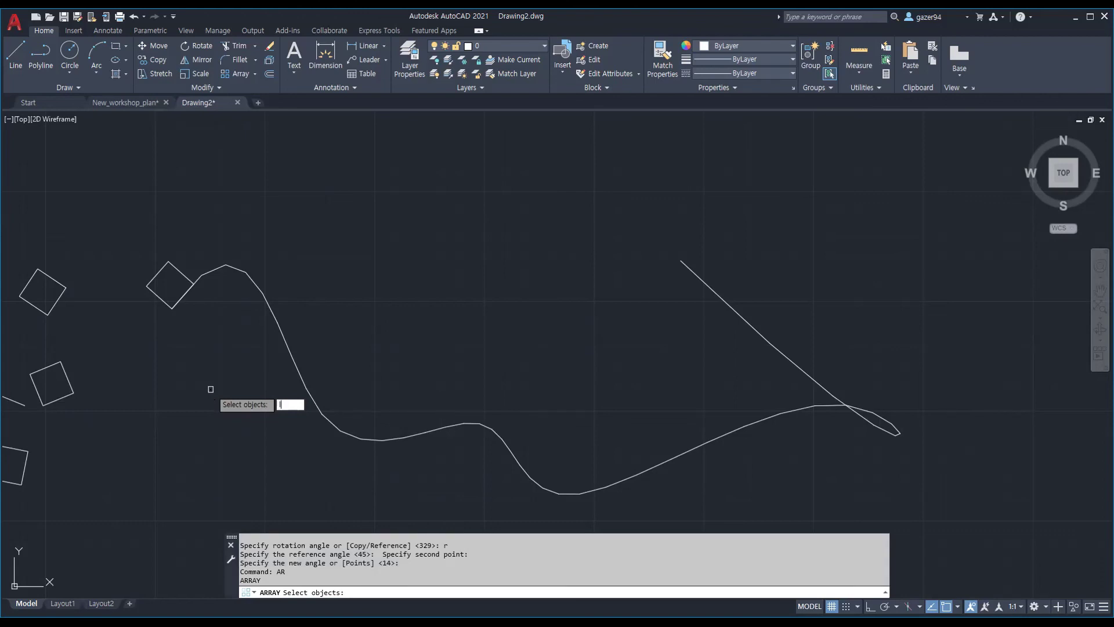
{"action": "type", "text": "l"}
{"action": "key", "text": "Return"}
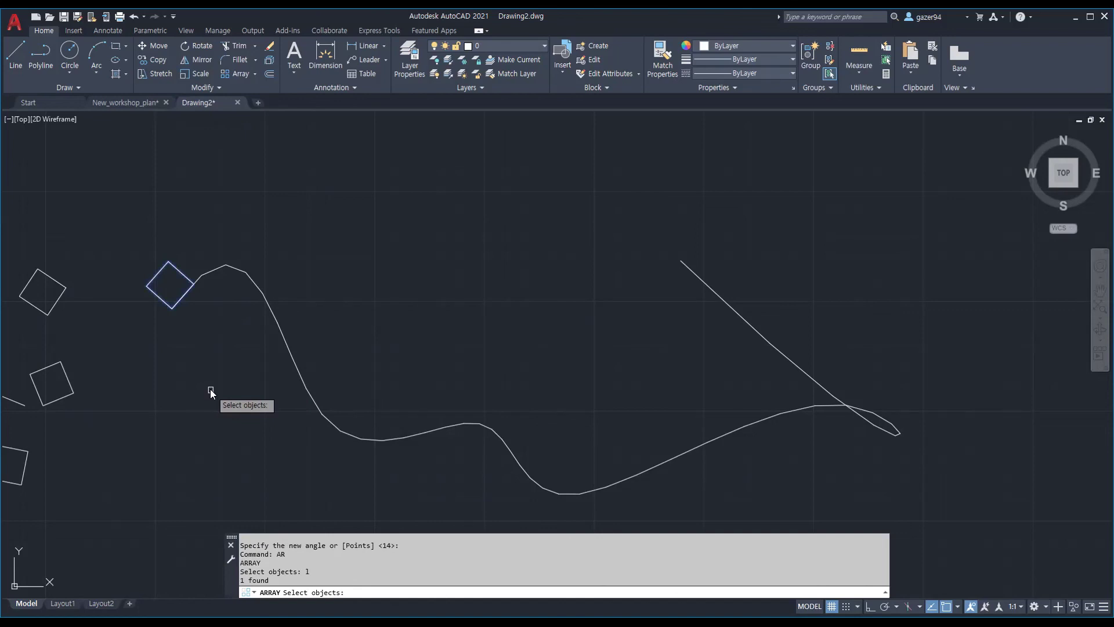
{"action": "key", "text": "Return"}
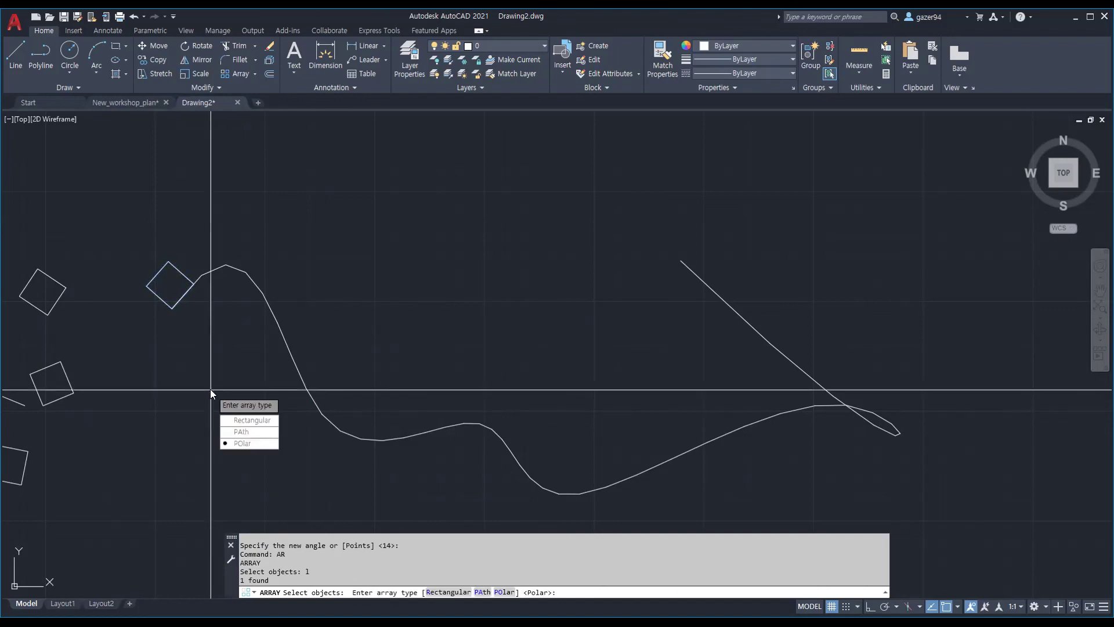
{"action": "type", "text": "pa"}
{"action": "key", "text": "Return"}
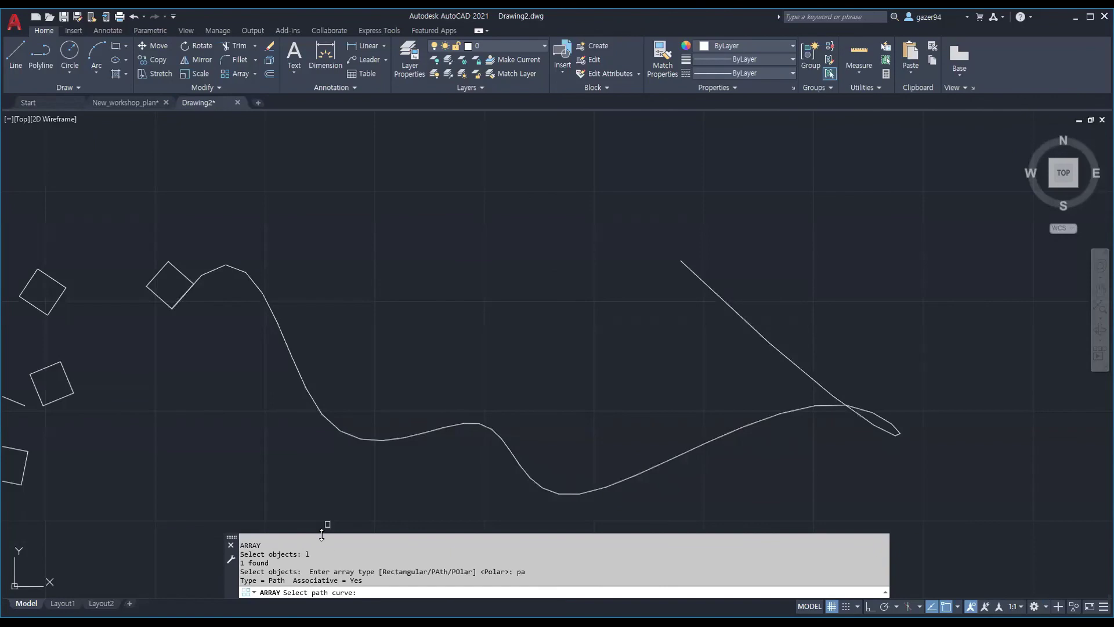
{"action": "left_click", "coordinate": [218, 268]}
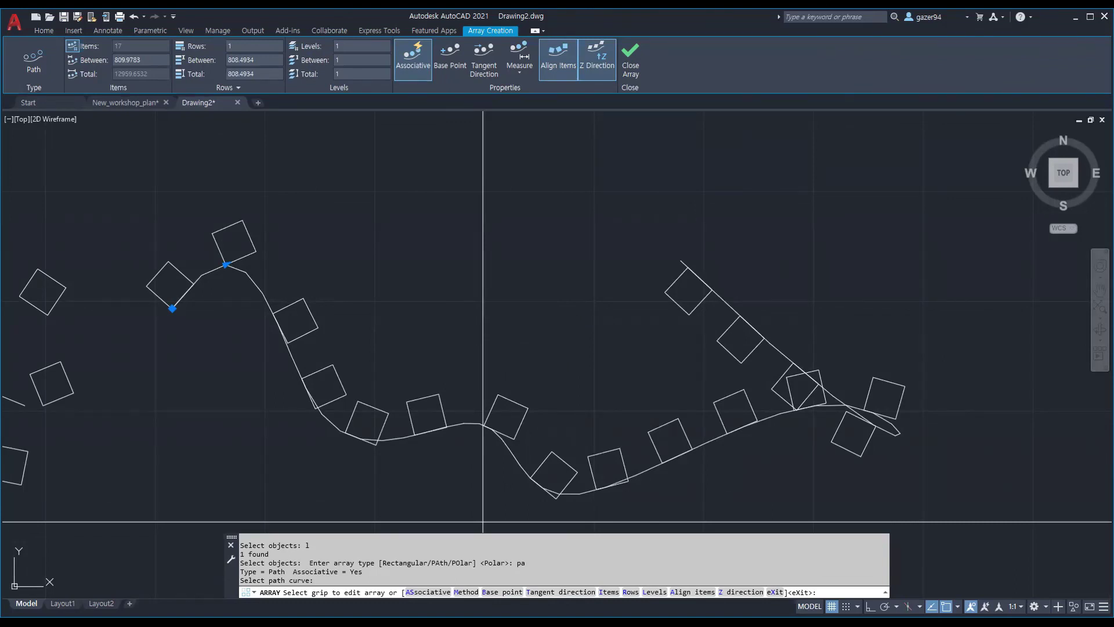
Step: Turn item alignment off and back on for the path array, and finish the array
{"action": "left_click", "coordinate": [568, 77]}
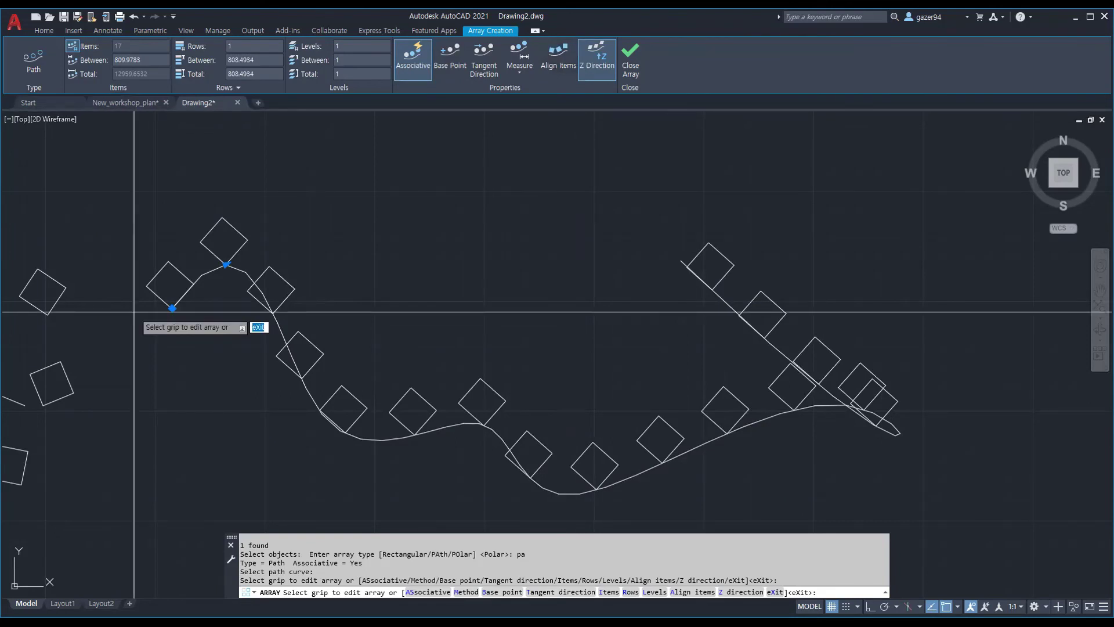
{"action": "left_click", "coordinate": [545, 76]}
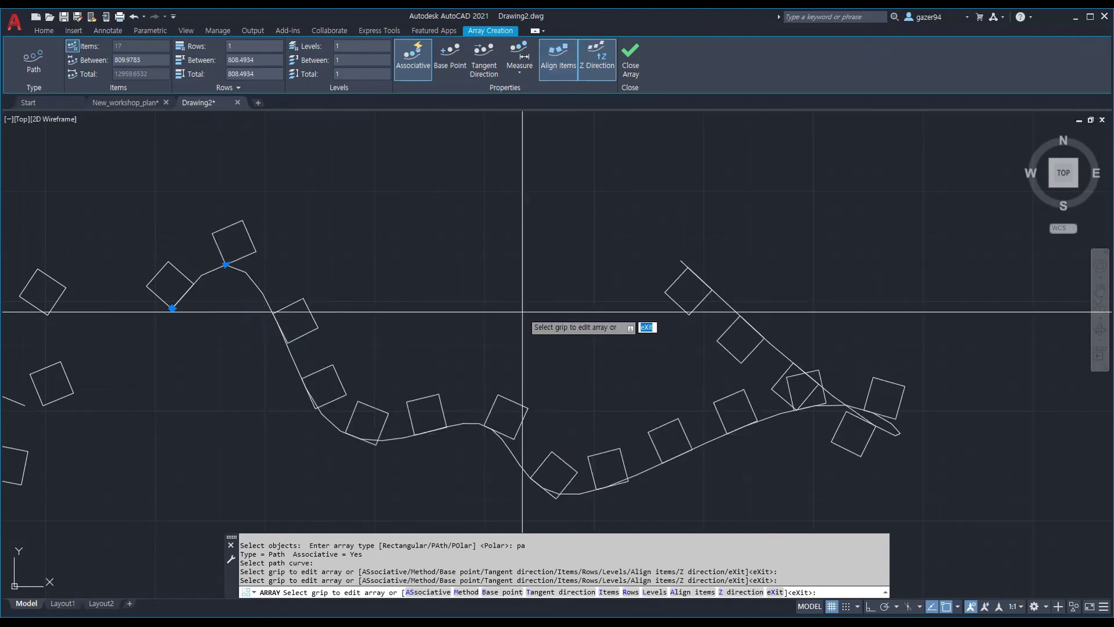
{"action": "middle_click_drag", "start_coordinate": [523, 312], "coordinate": [514, 336]}
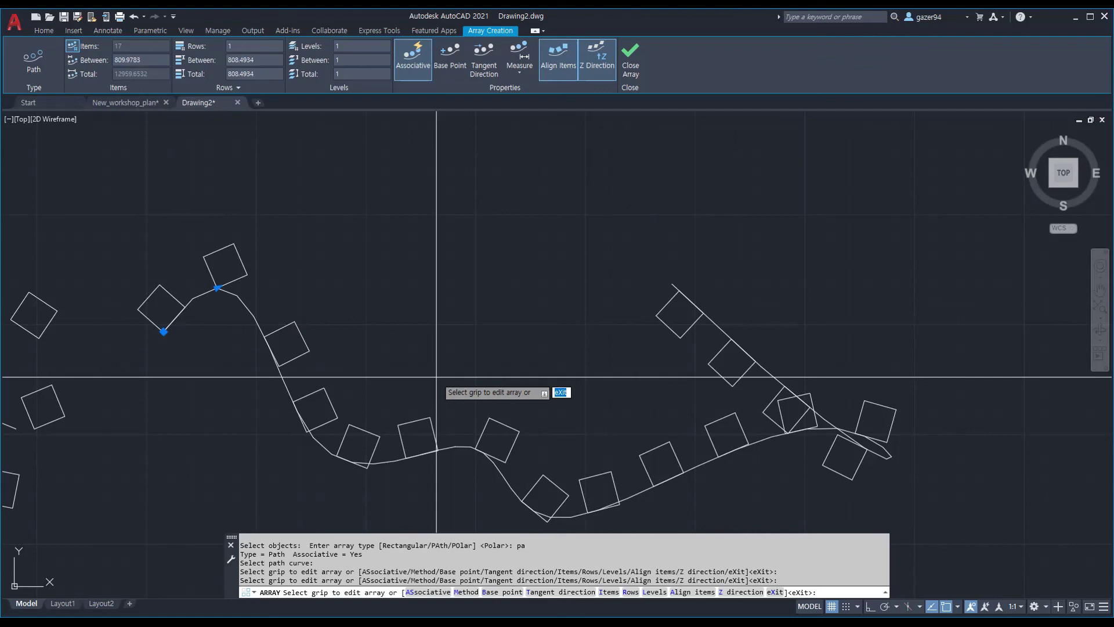
{"action": "key", "text": "Return"}
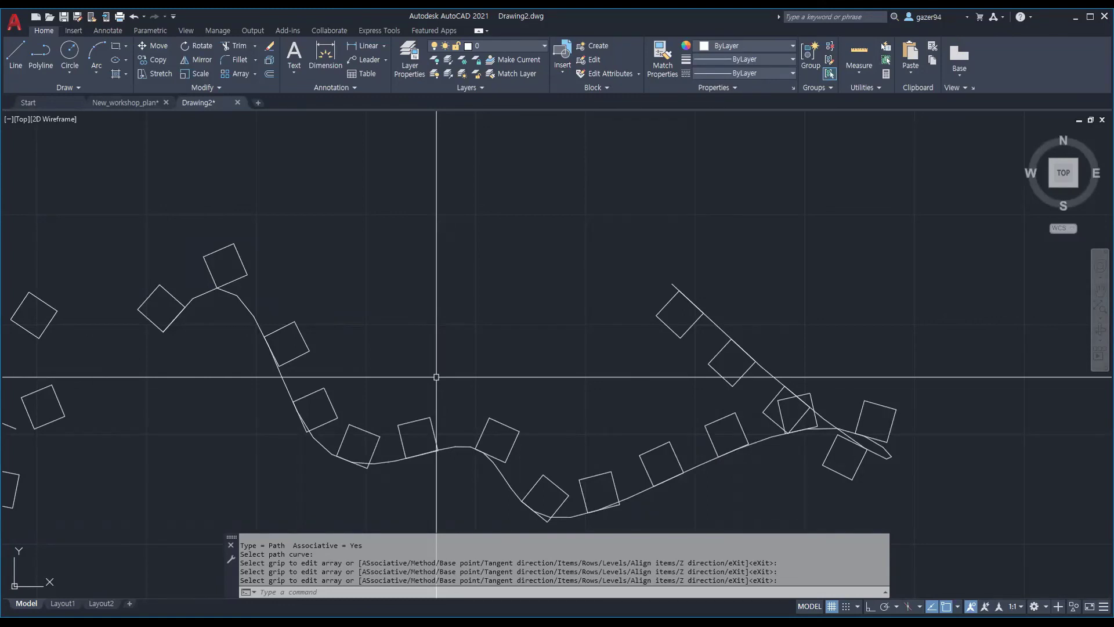
{"action": "key", "text": "Return"}
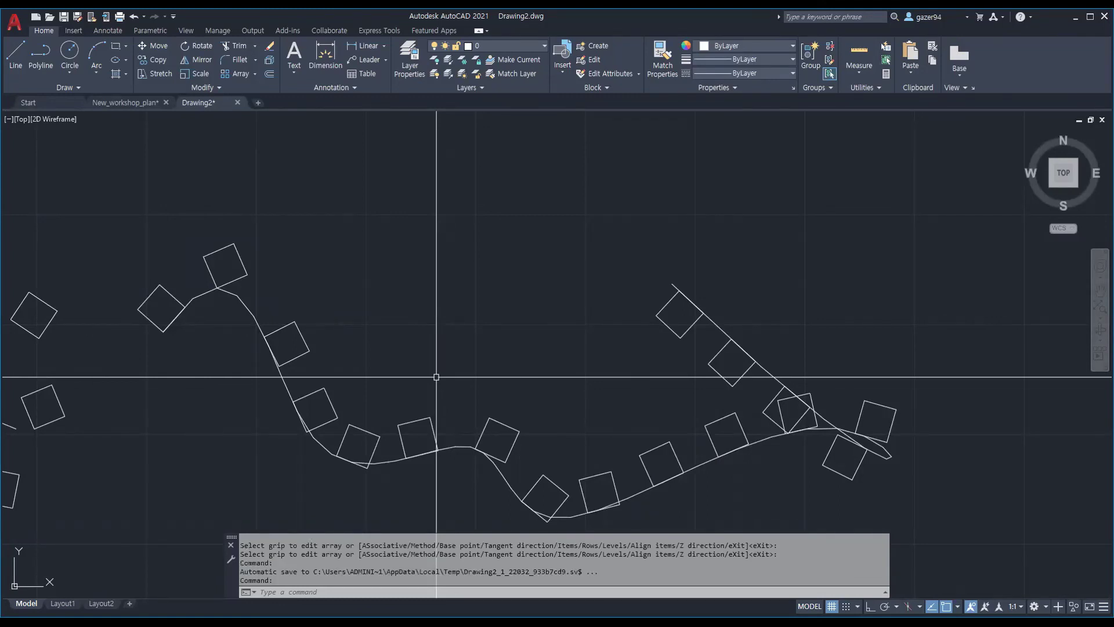